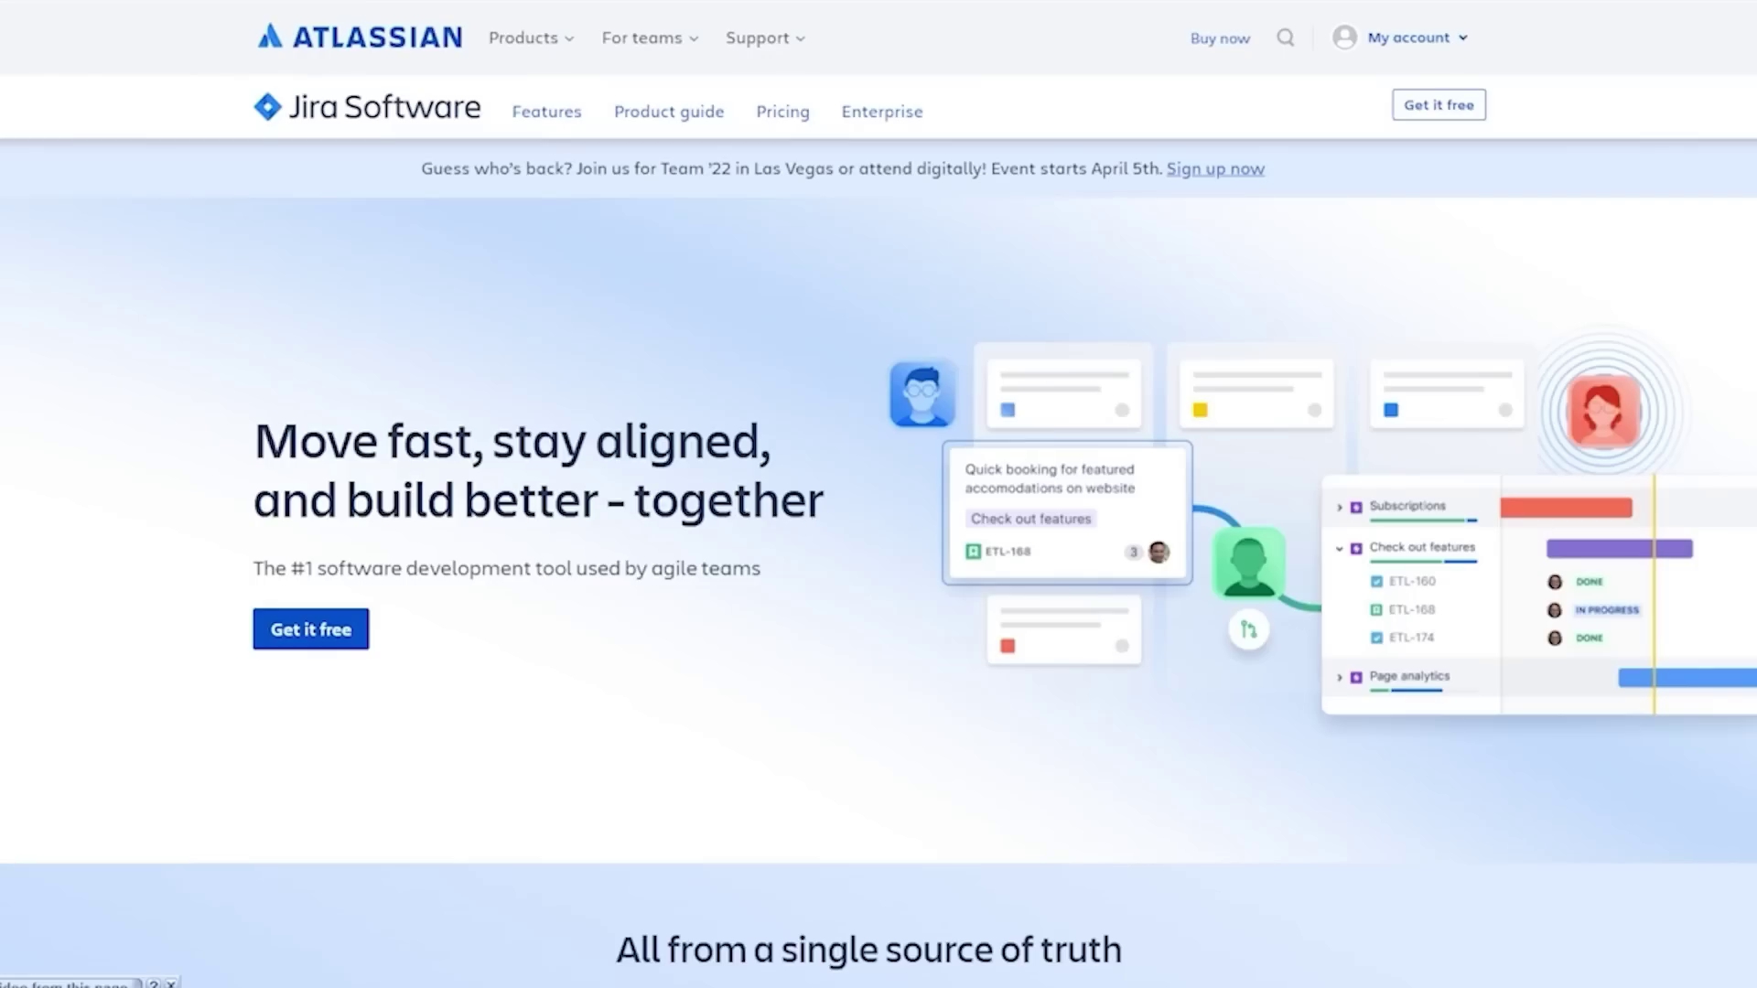
- Start the free Jira Software signup and clear the already-taken site name
left_click(272, 641)
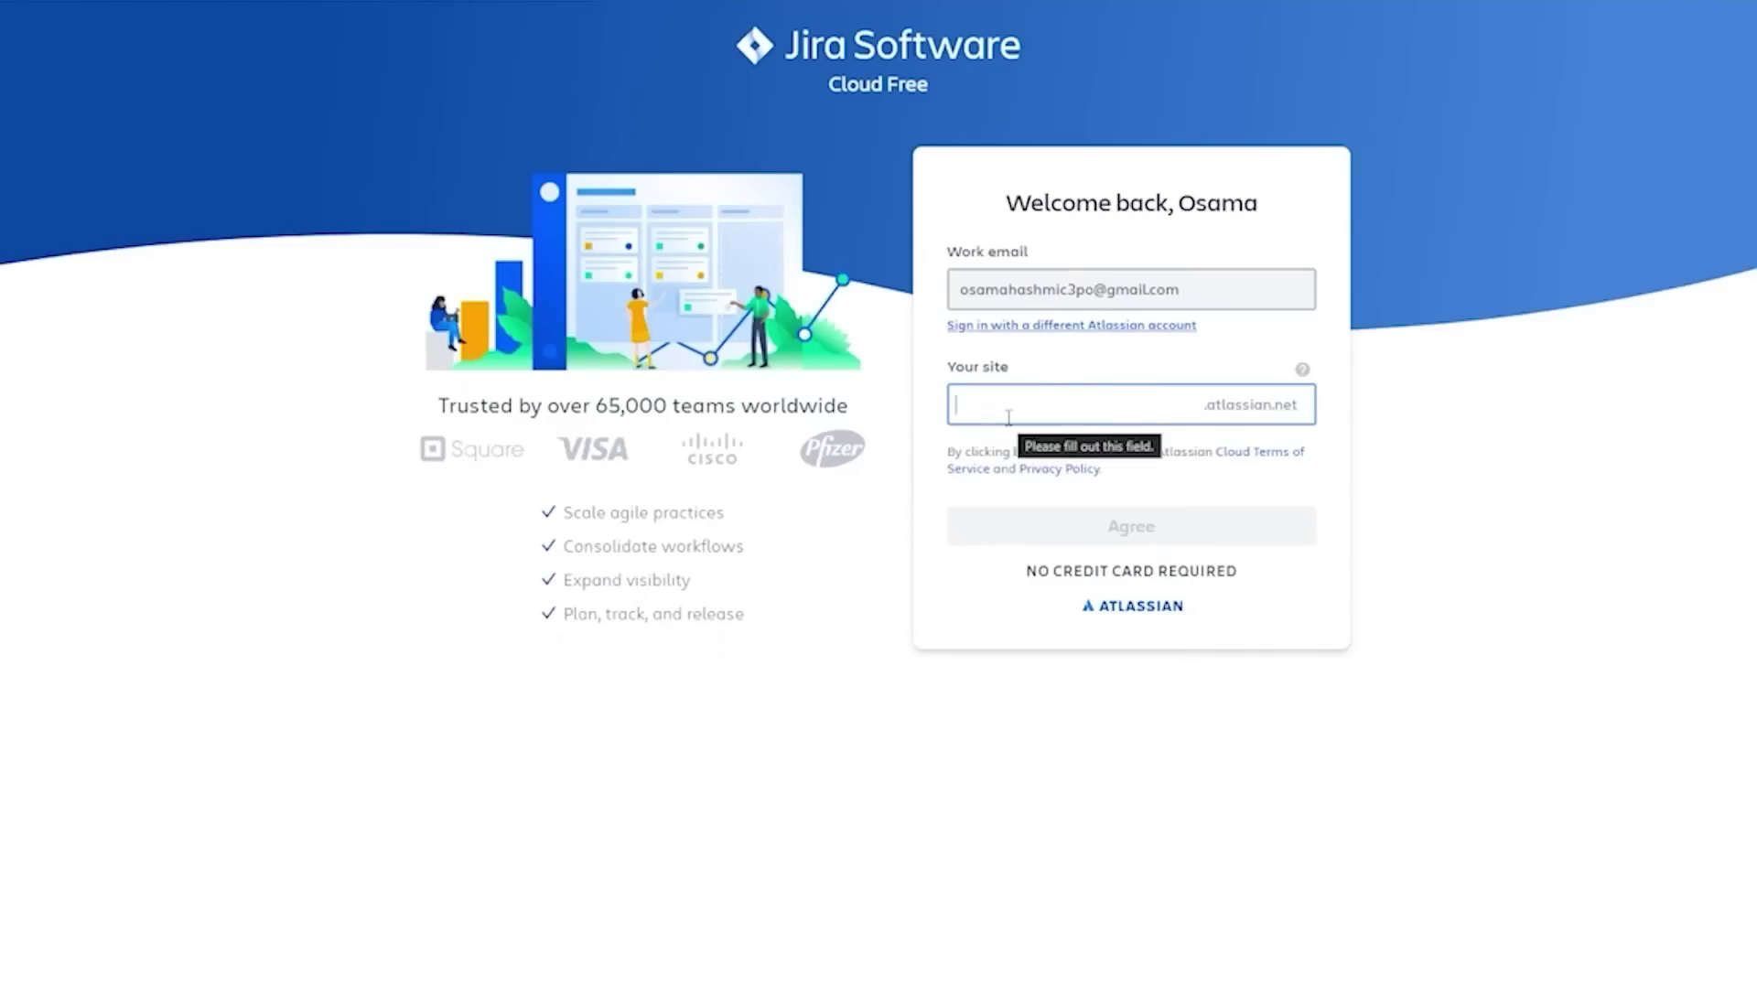
type("demo")
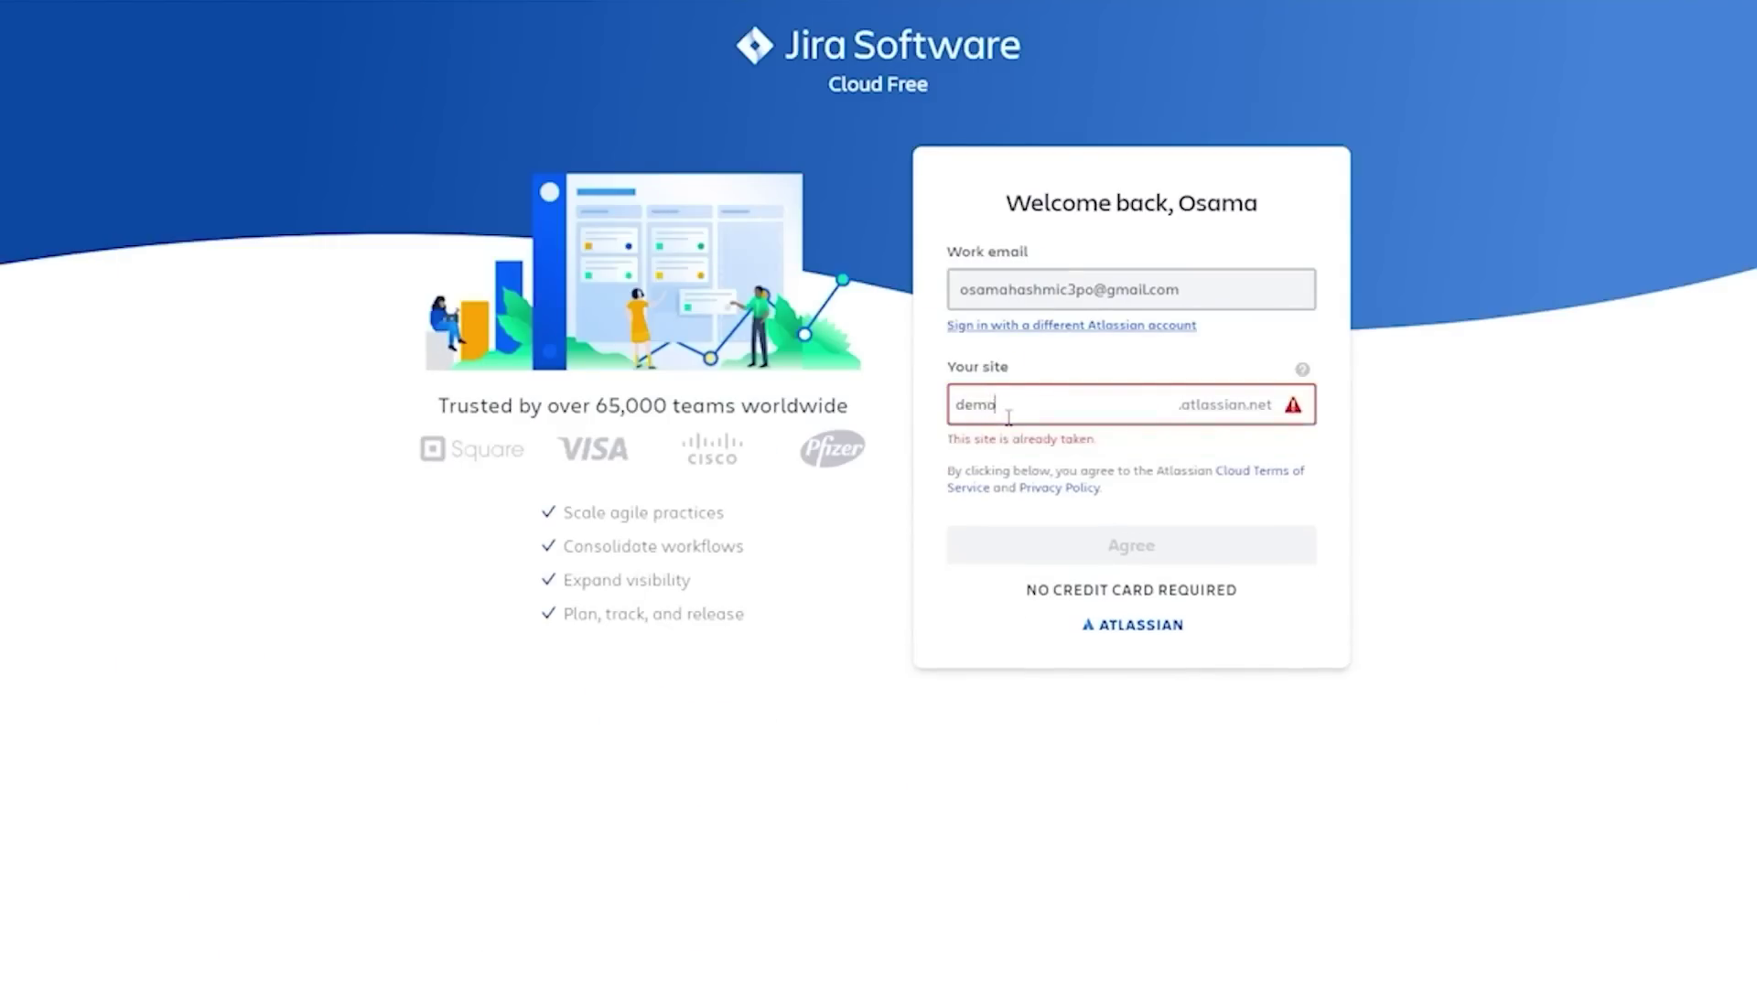
type("testi")
type("n")
key("BackSpace")
key("BackSpace")
key("BackSpace")
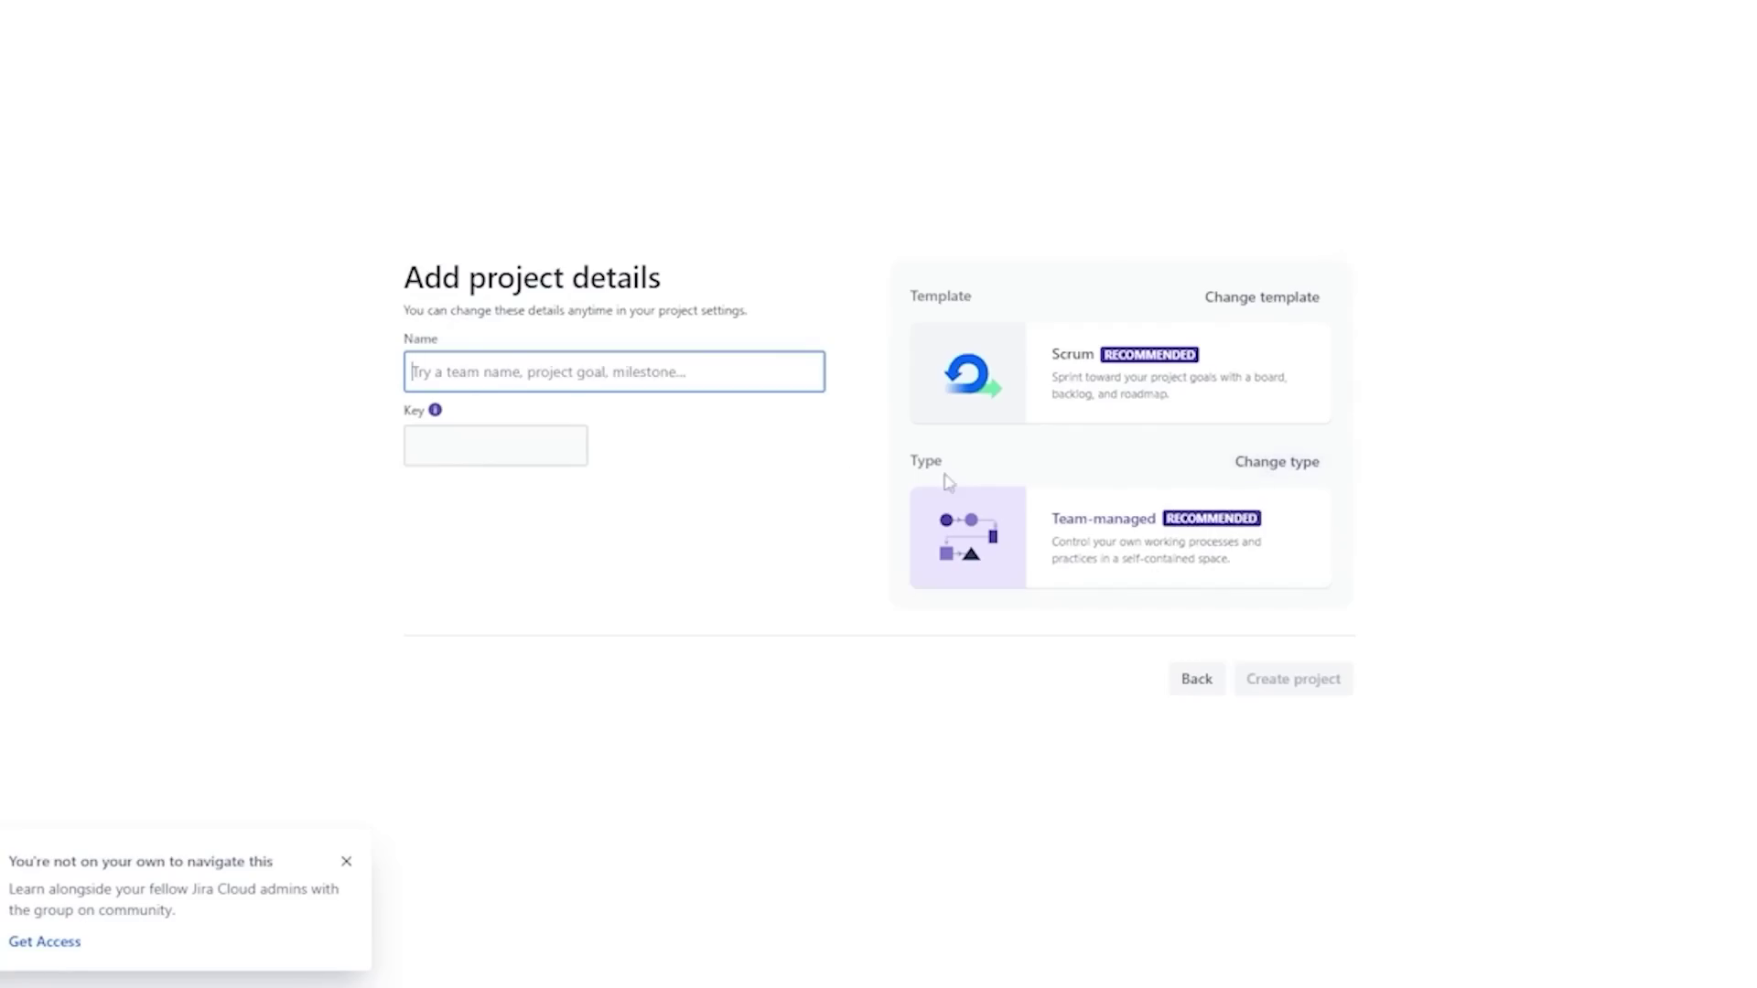
- Review the project types, then switch the template to Kanban as a team-managed project
left_click(1284, 464)
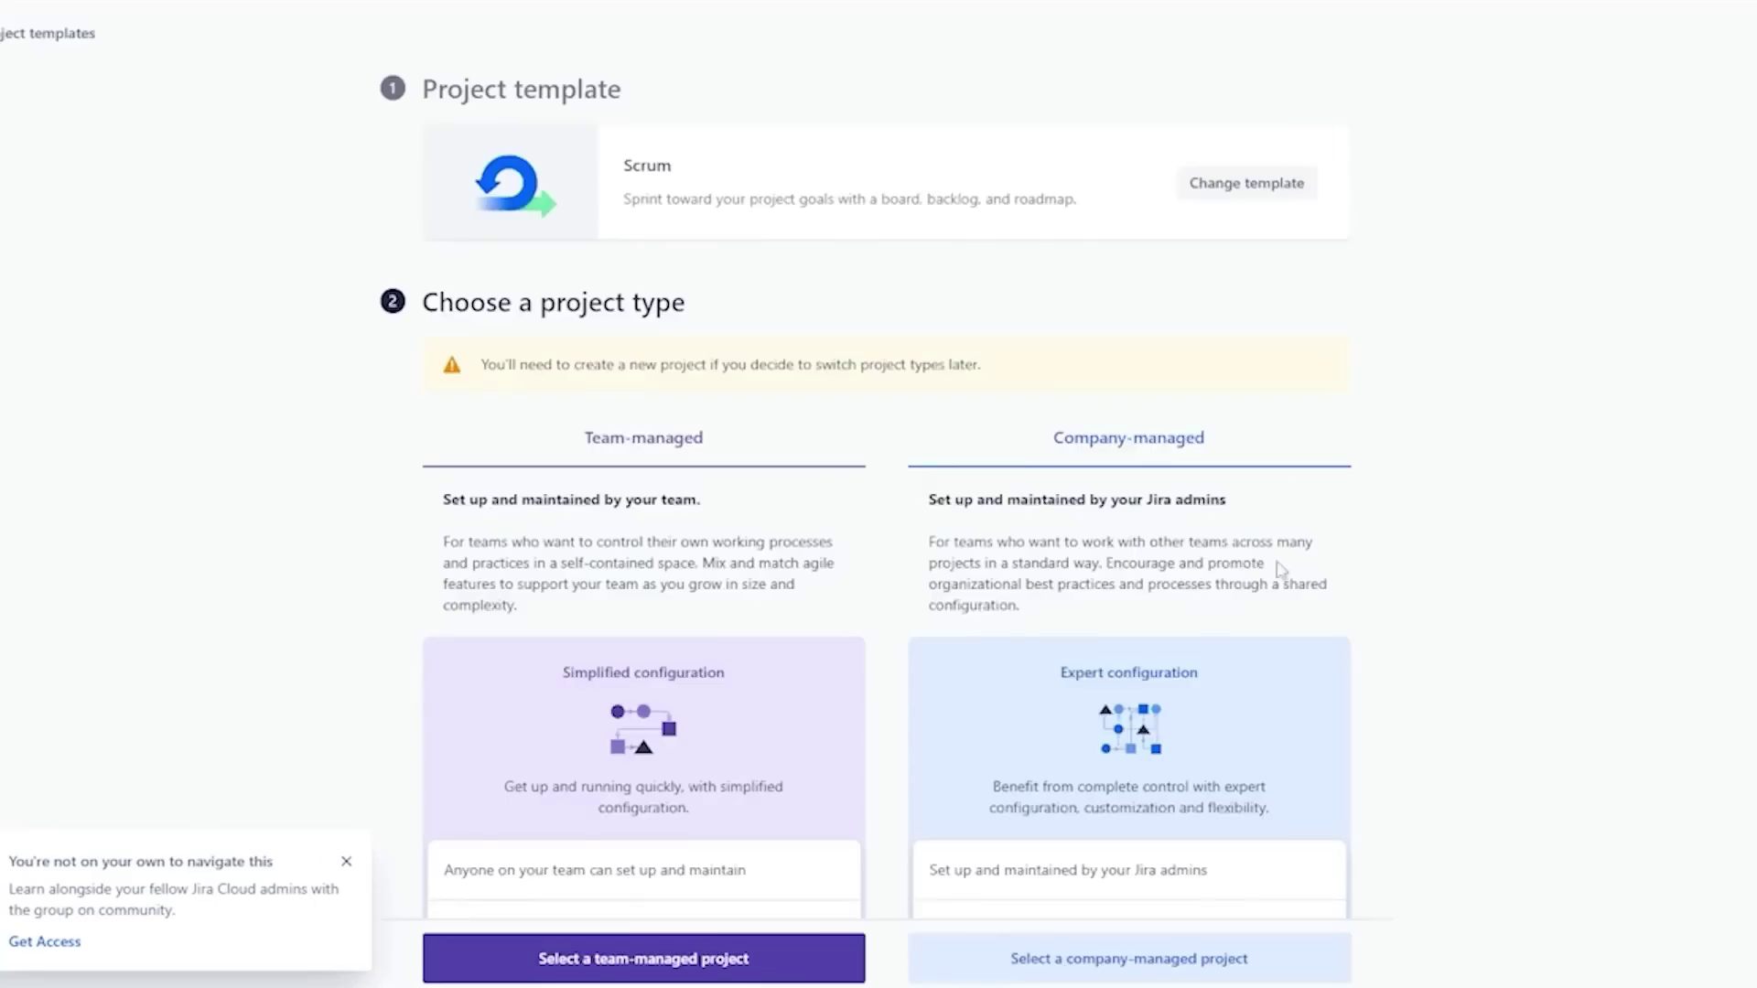
scroll(690, 668, "down", 1)
scroll(648, 590, "down", 2)
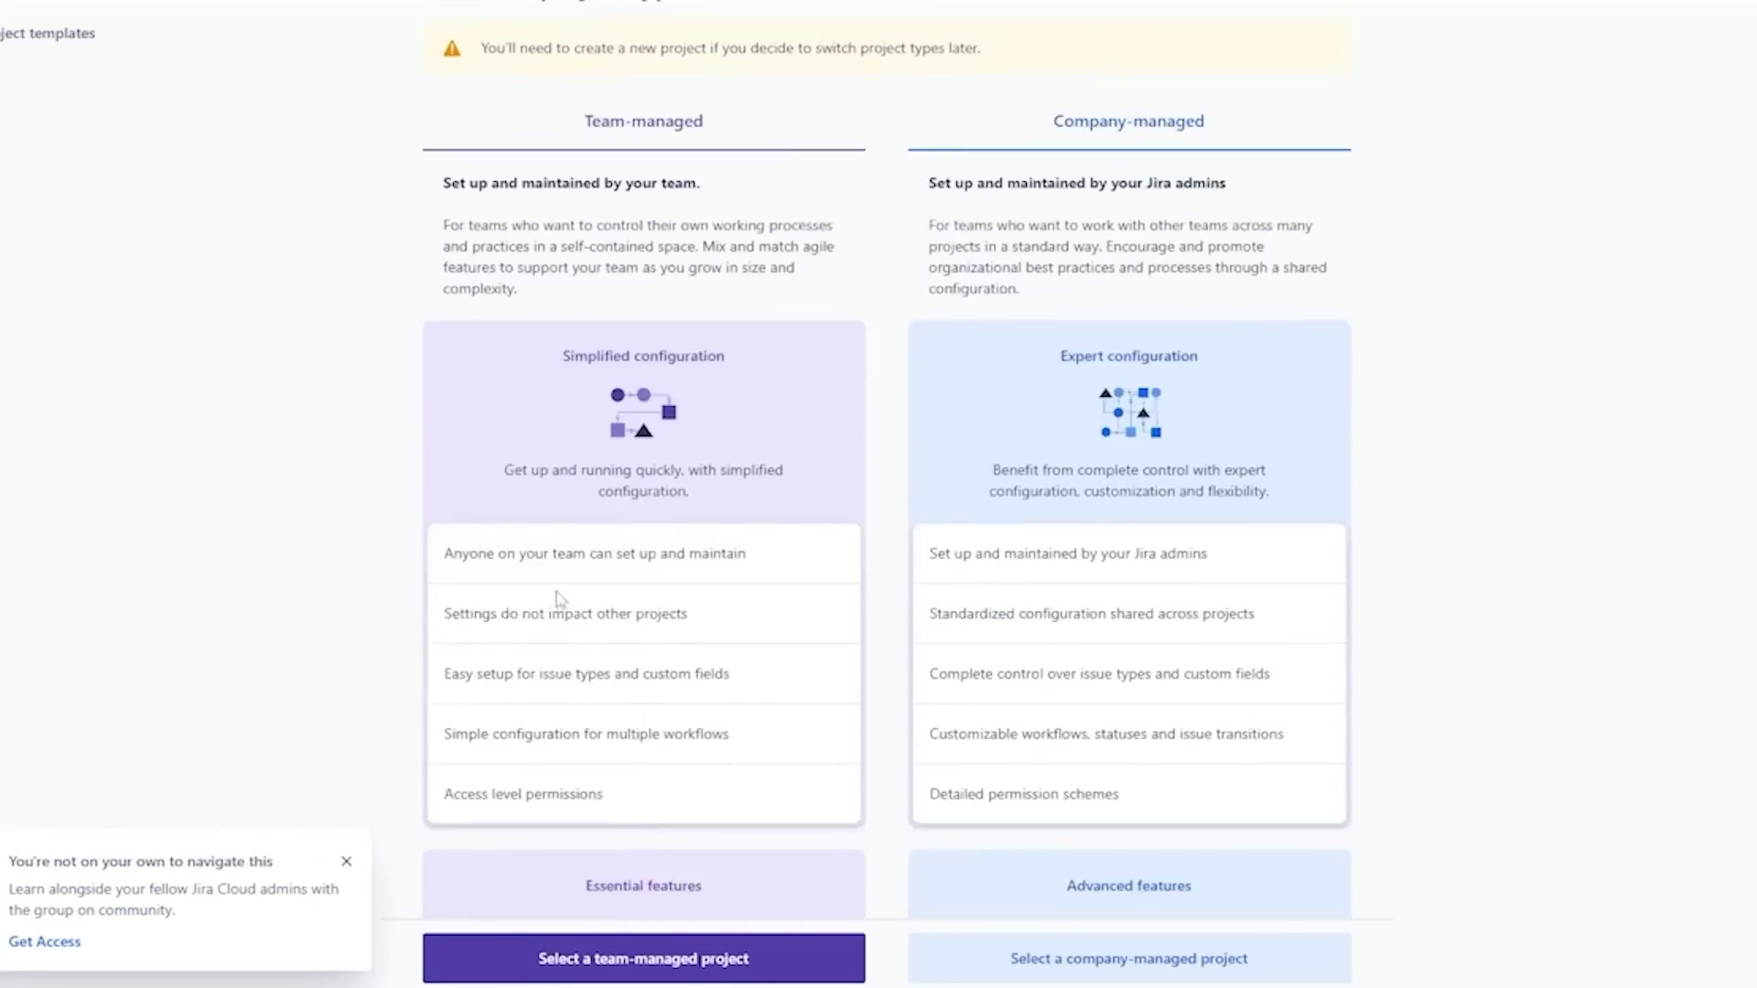
scroll(559, 599, "up", 2)
scroll(777, 832, "down", 2)
scroll(769, 859, "down", 3)
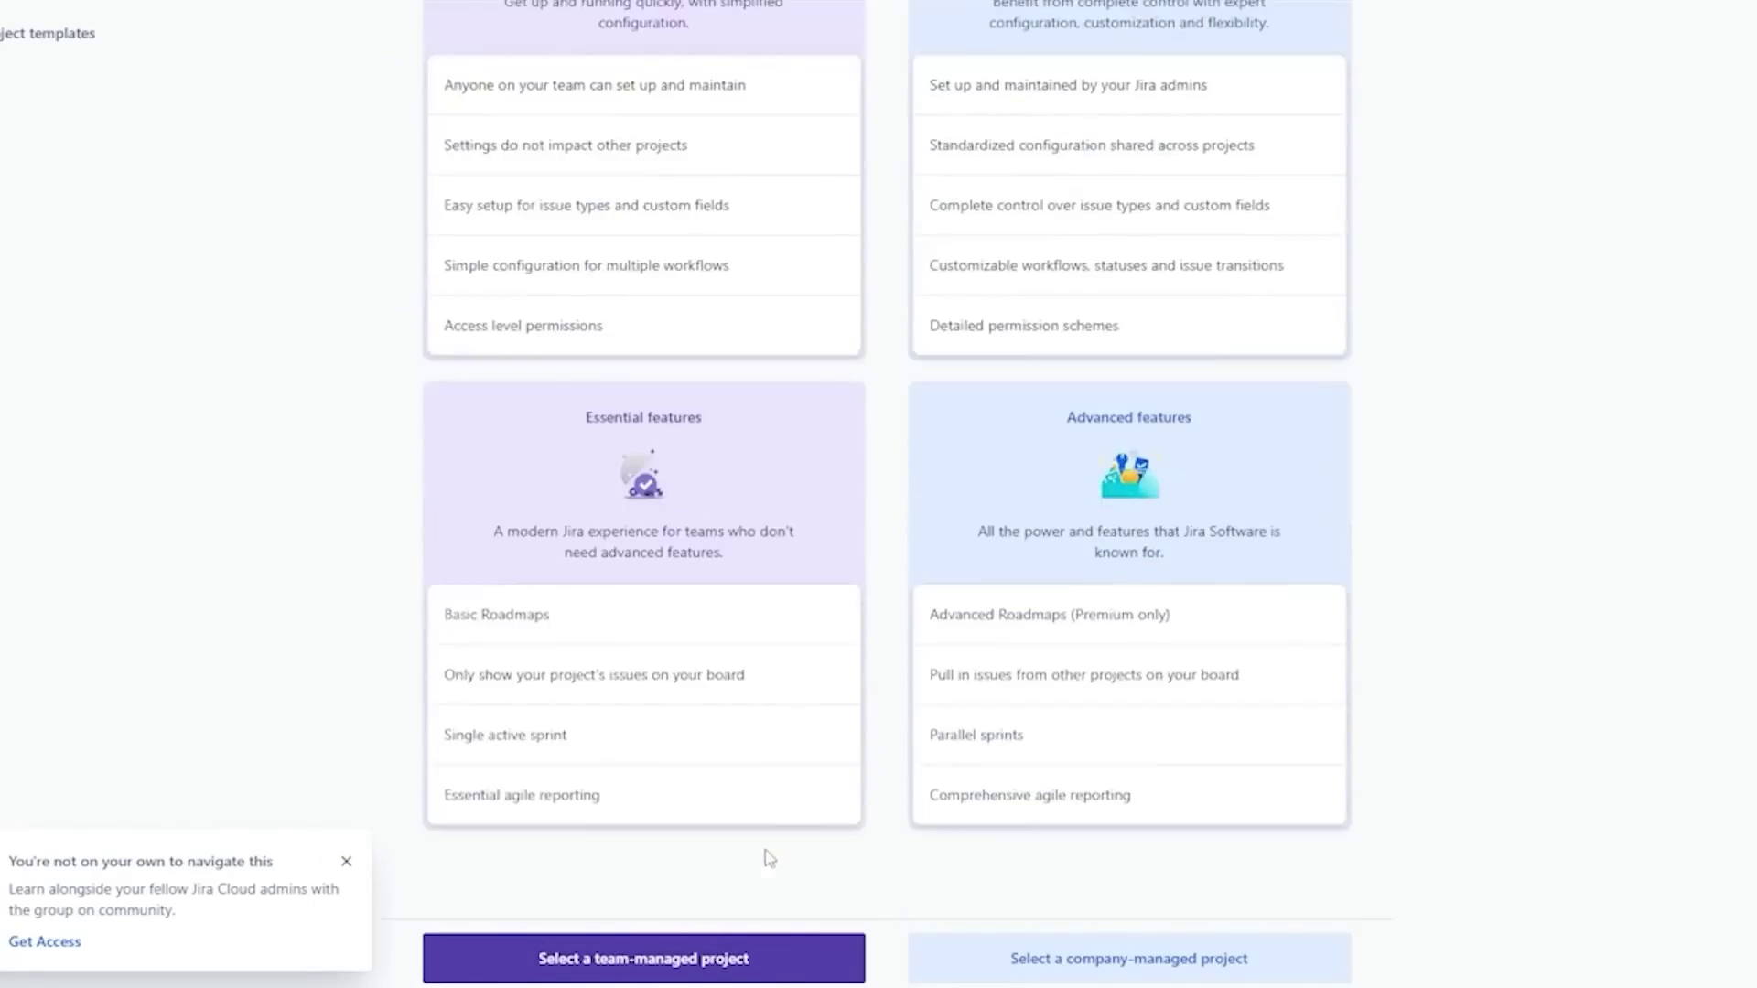
left_click(625, 958)
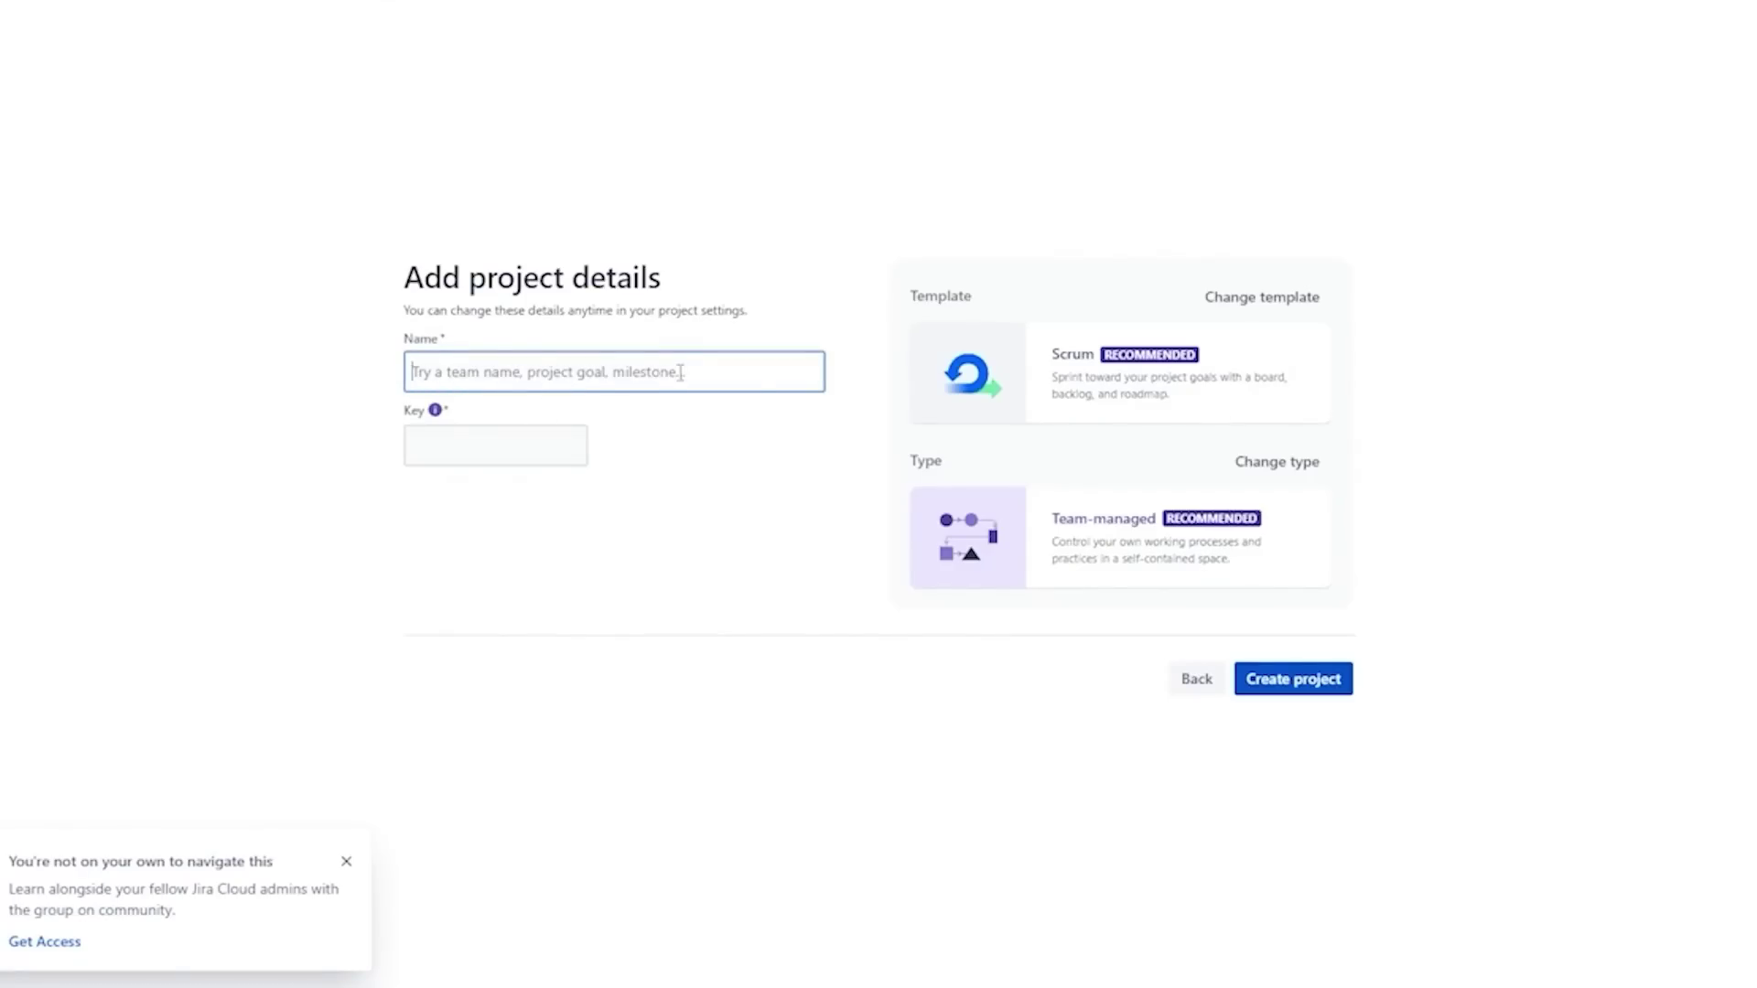
left_click(1270, 300)
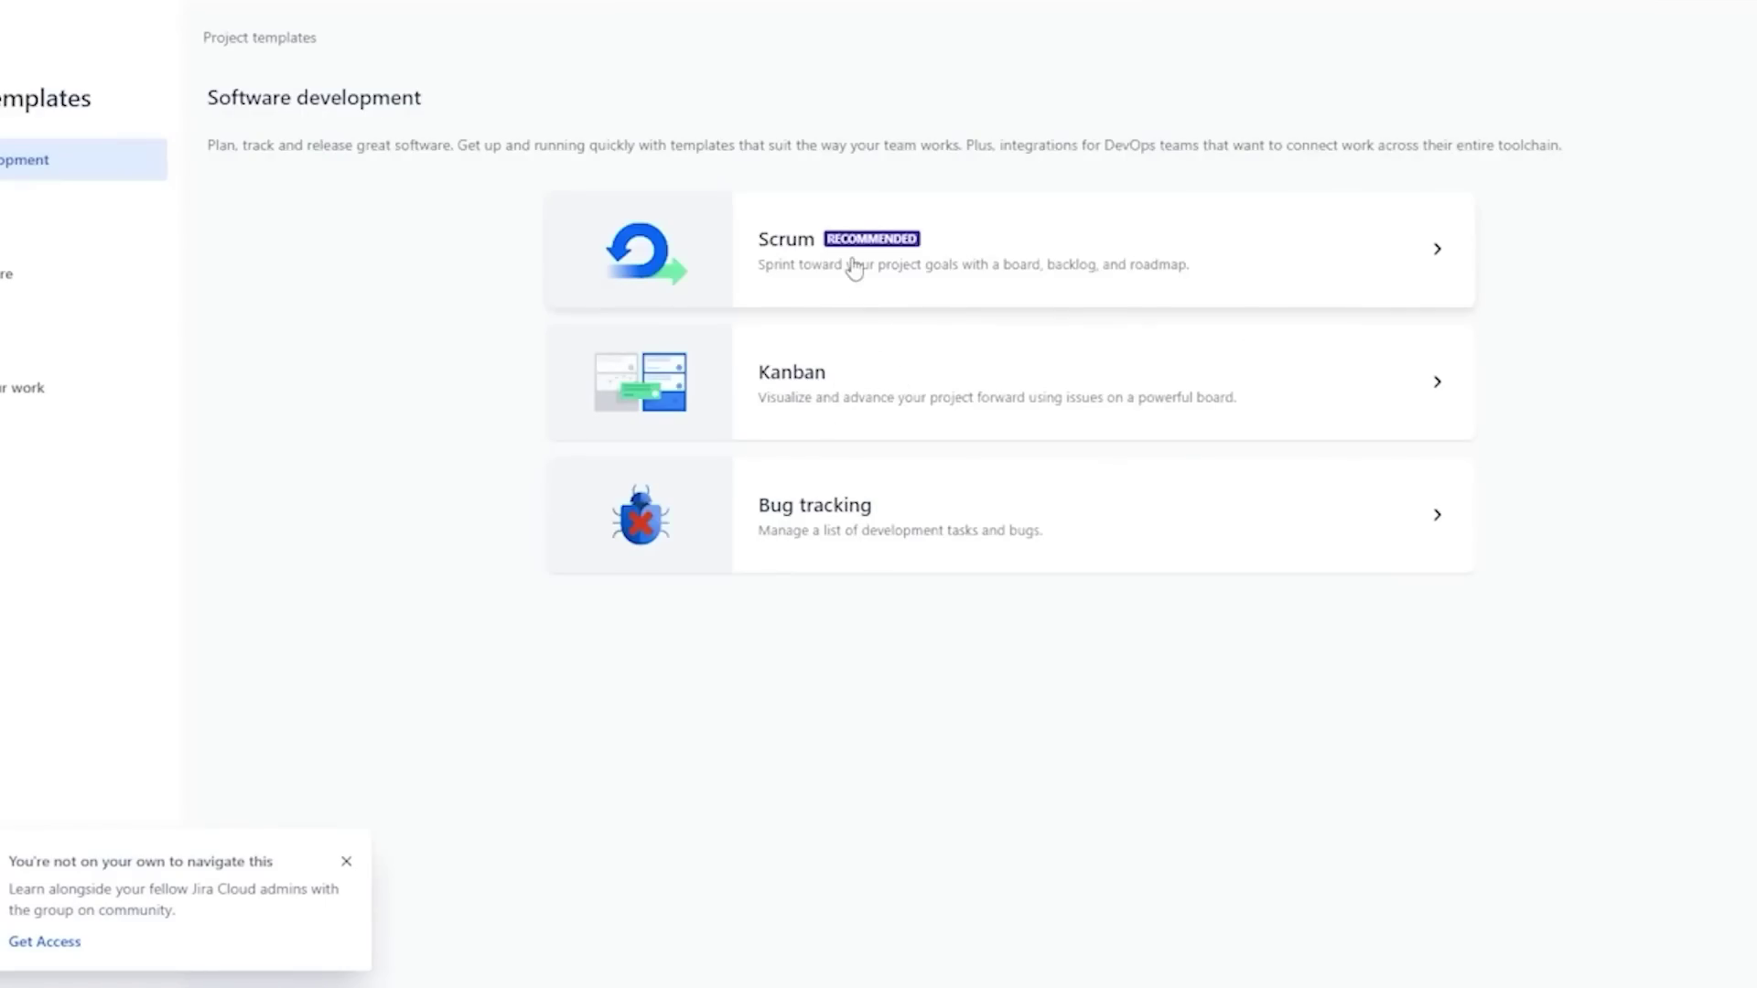
left_click(879, 403)
scroll(769, 453, "down", 2)
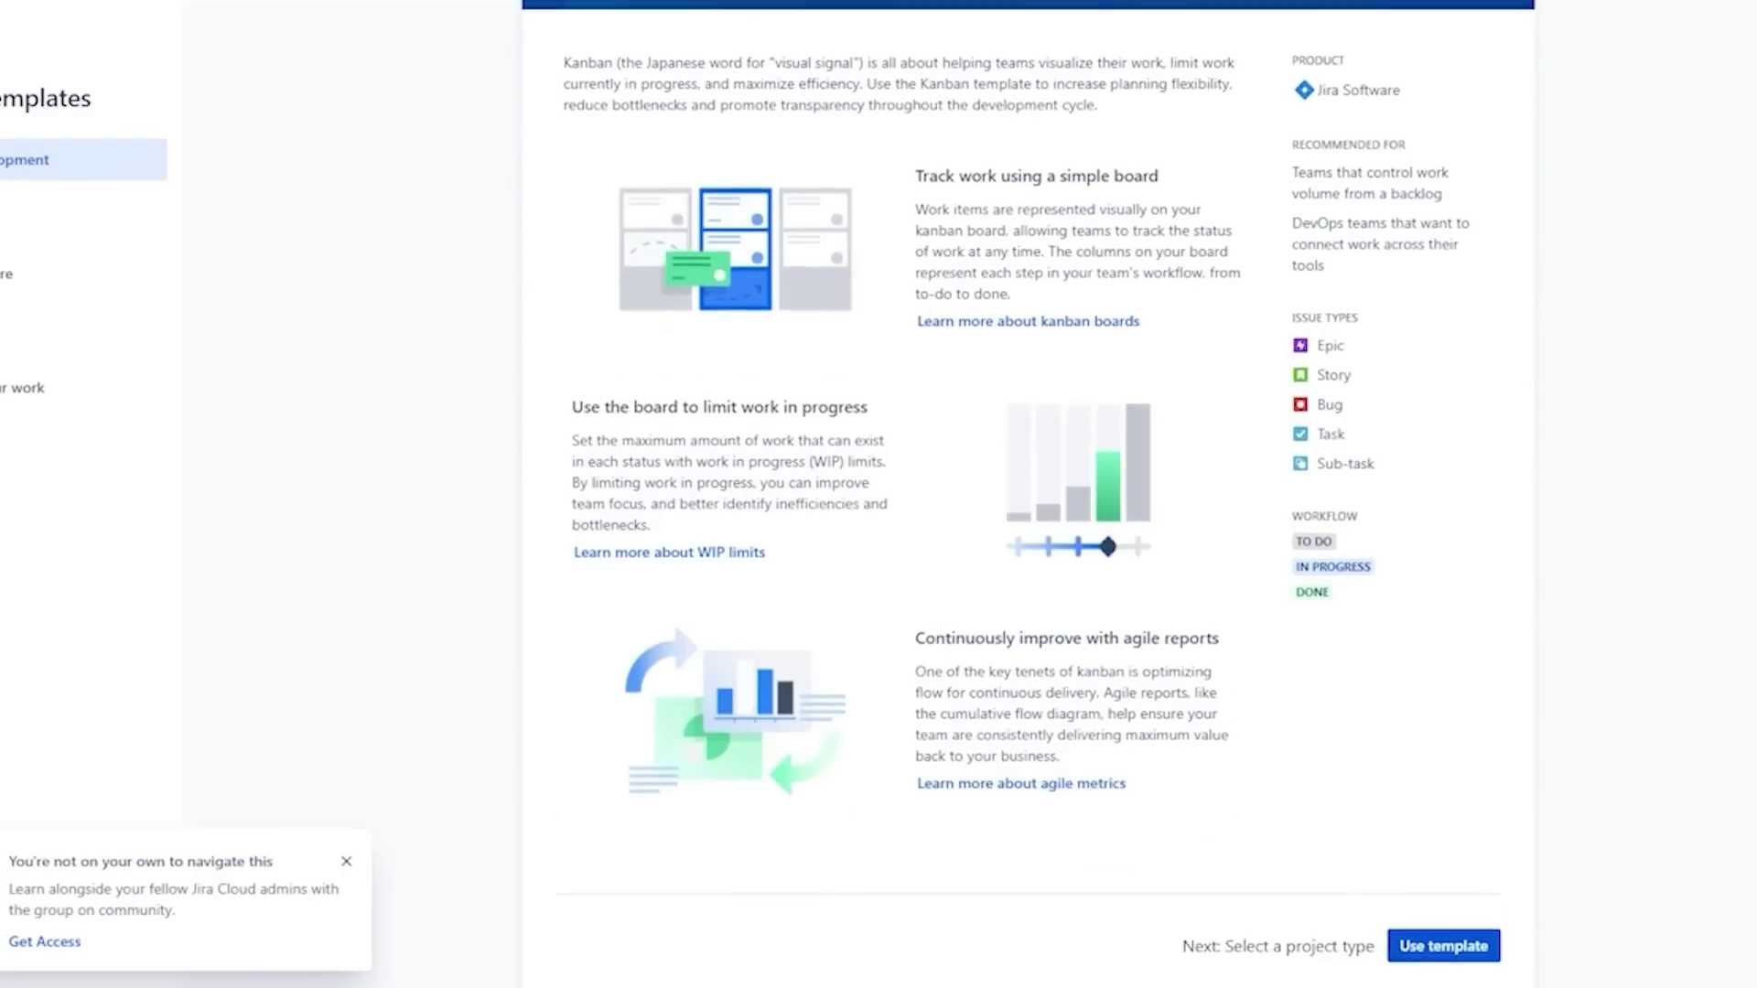
left_click(1463, 946)
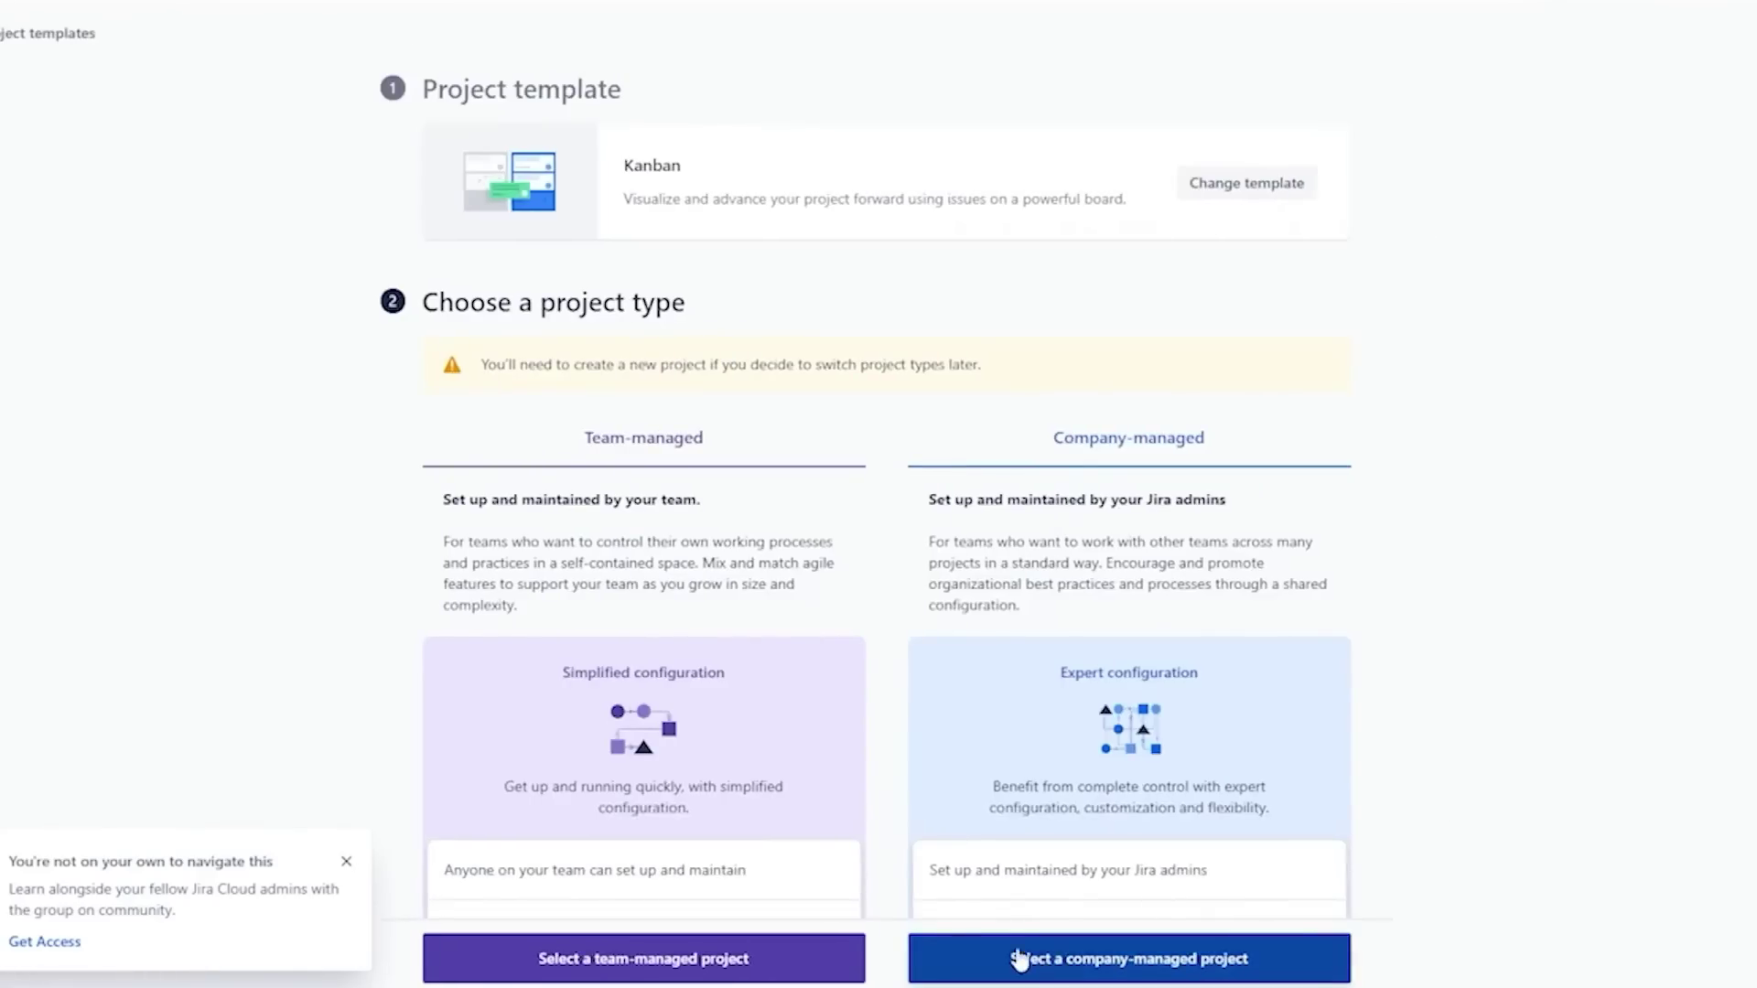
left_click(831, 969)
type("VoiceOvers")
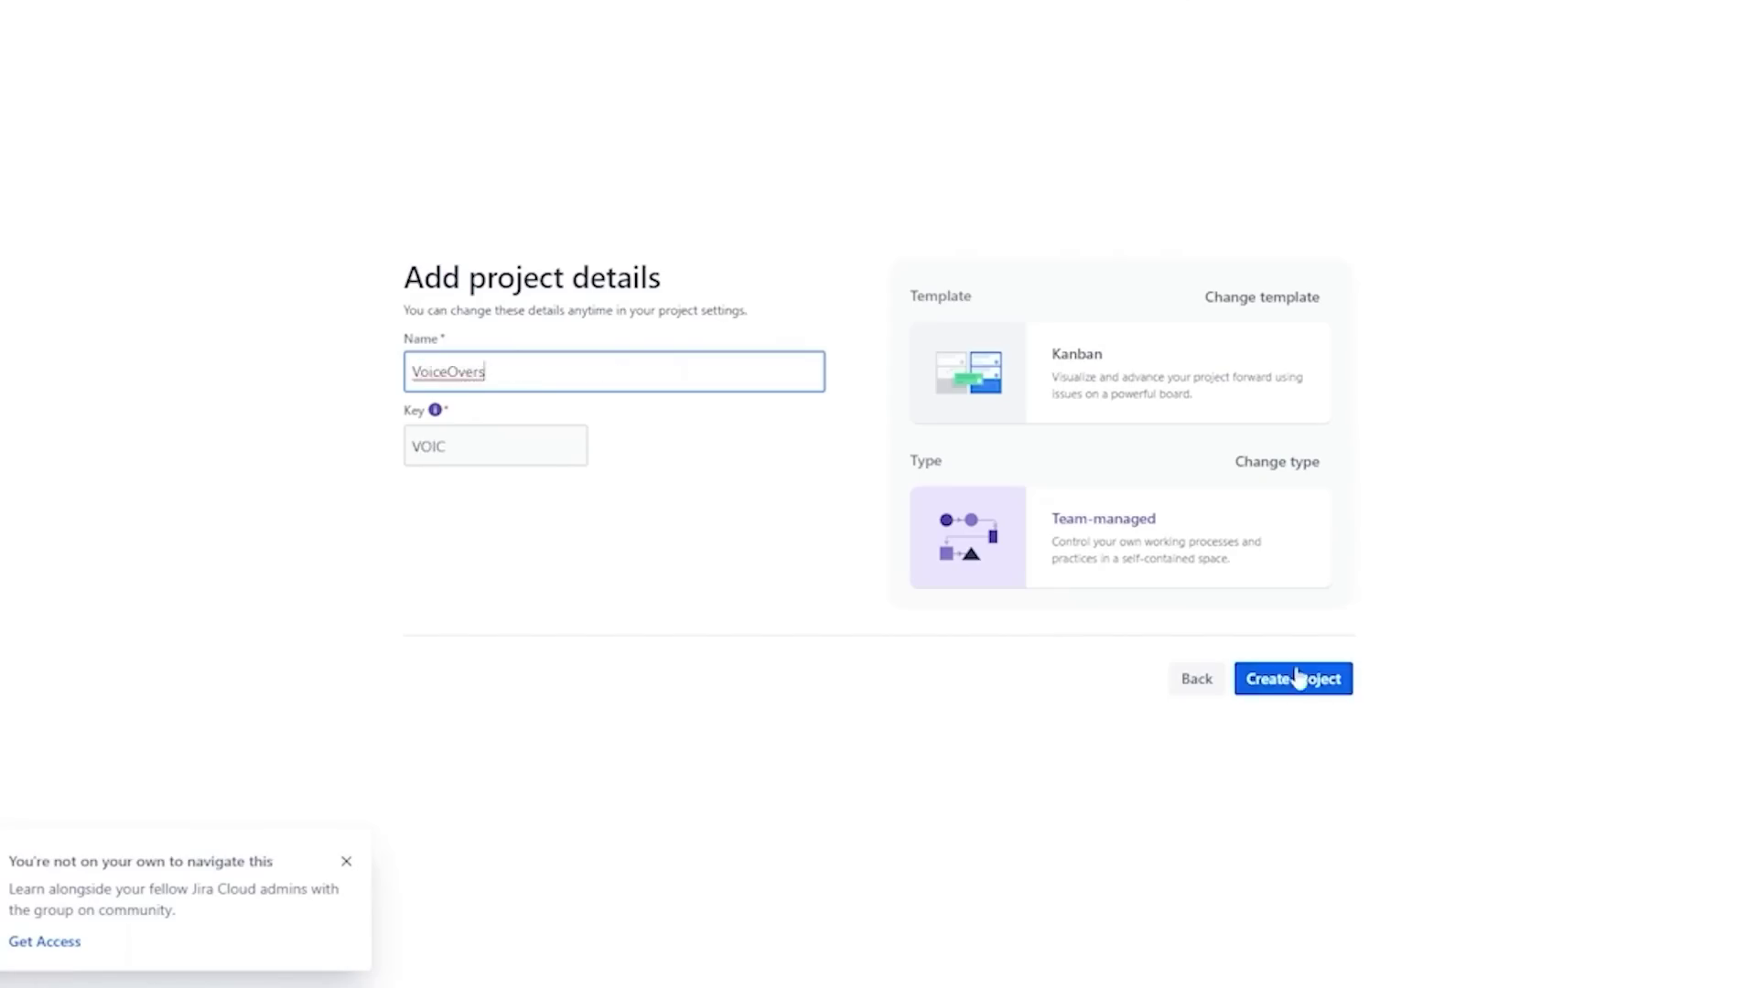
- Create the VoiceOvers project, pass the connect-tools prompt, and finish the teammate invitation step
left_click(1298, 678)
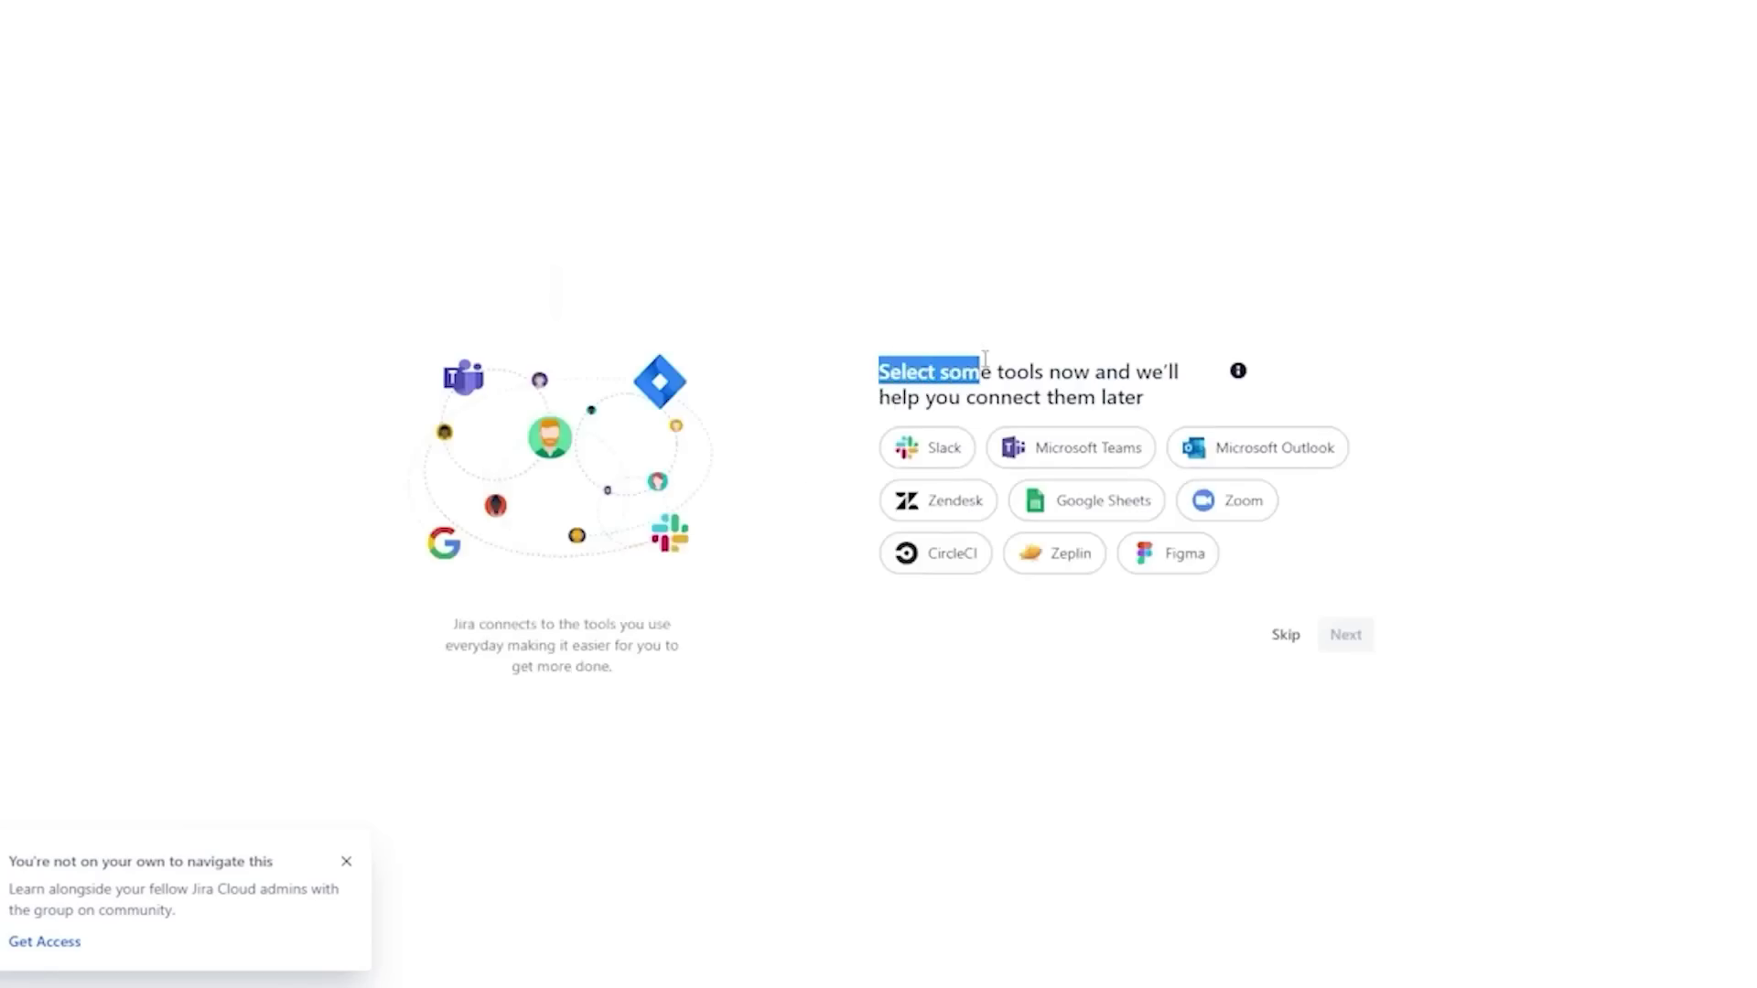
left_click_drag(984, 360, 1095, 363)
left_click_drag(1191, 391, 1164, 397)
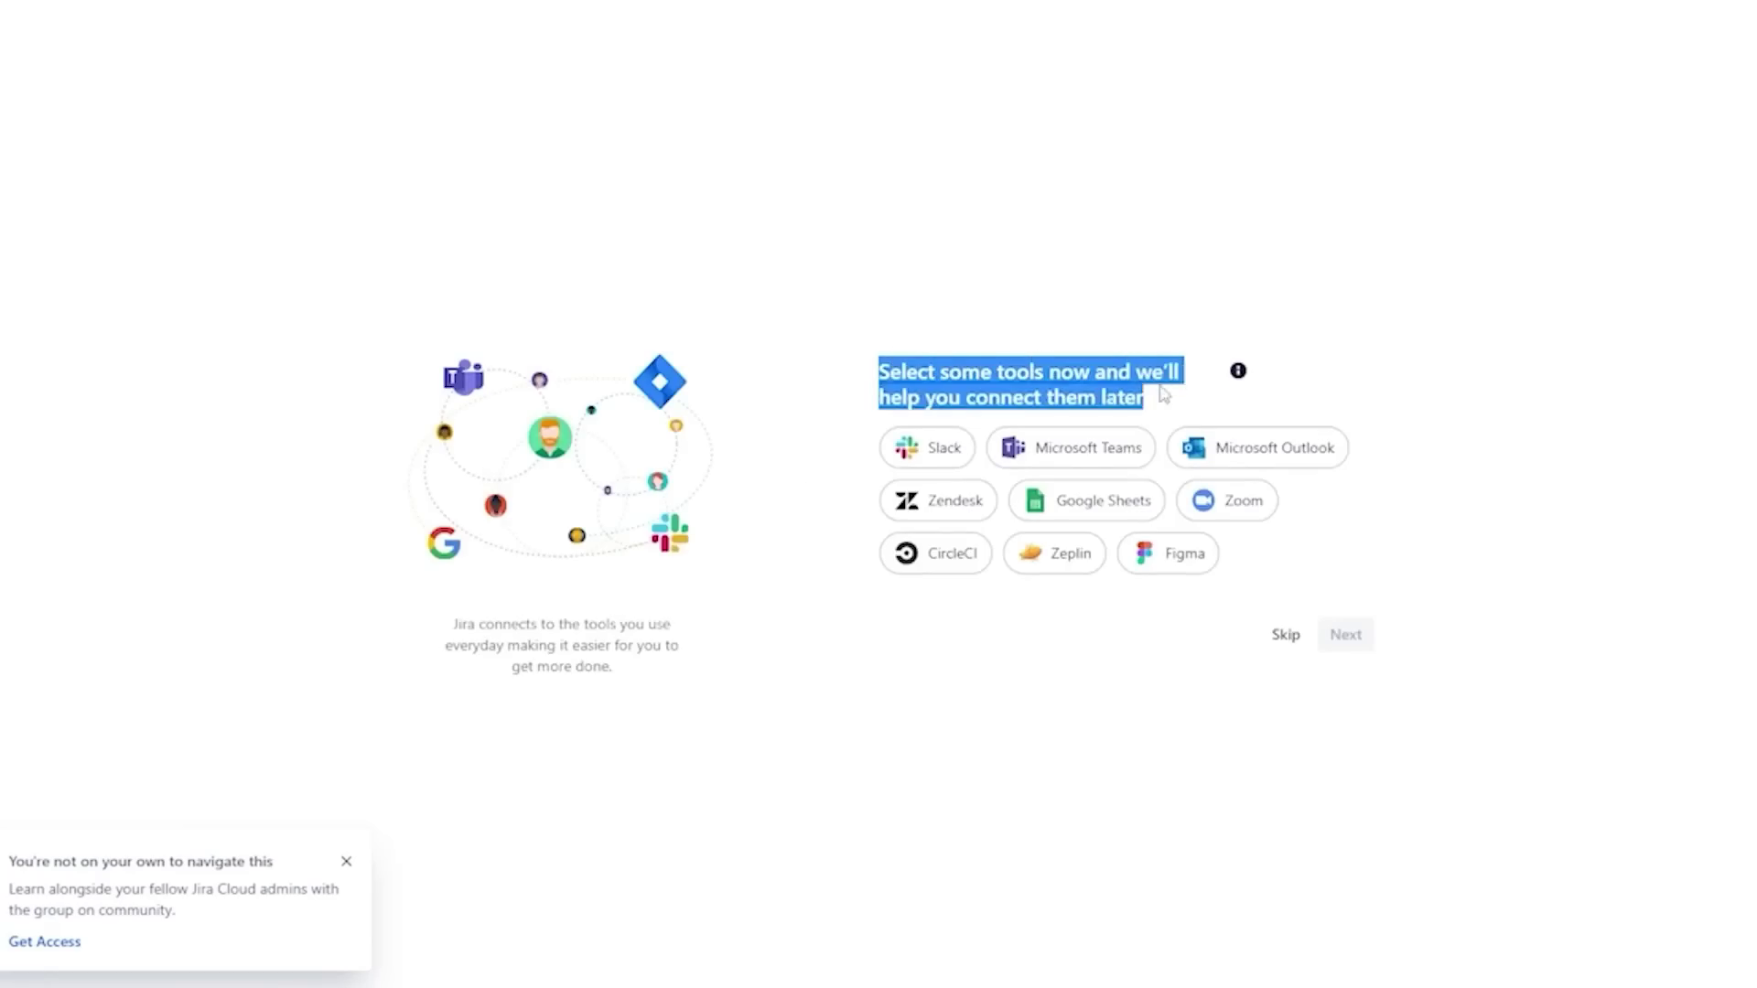
left_click(998, 687)
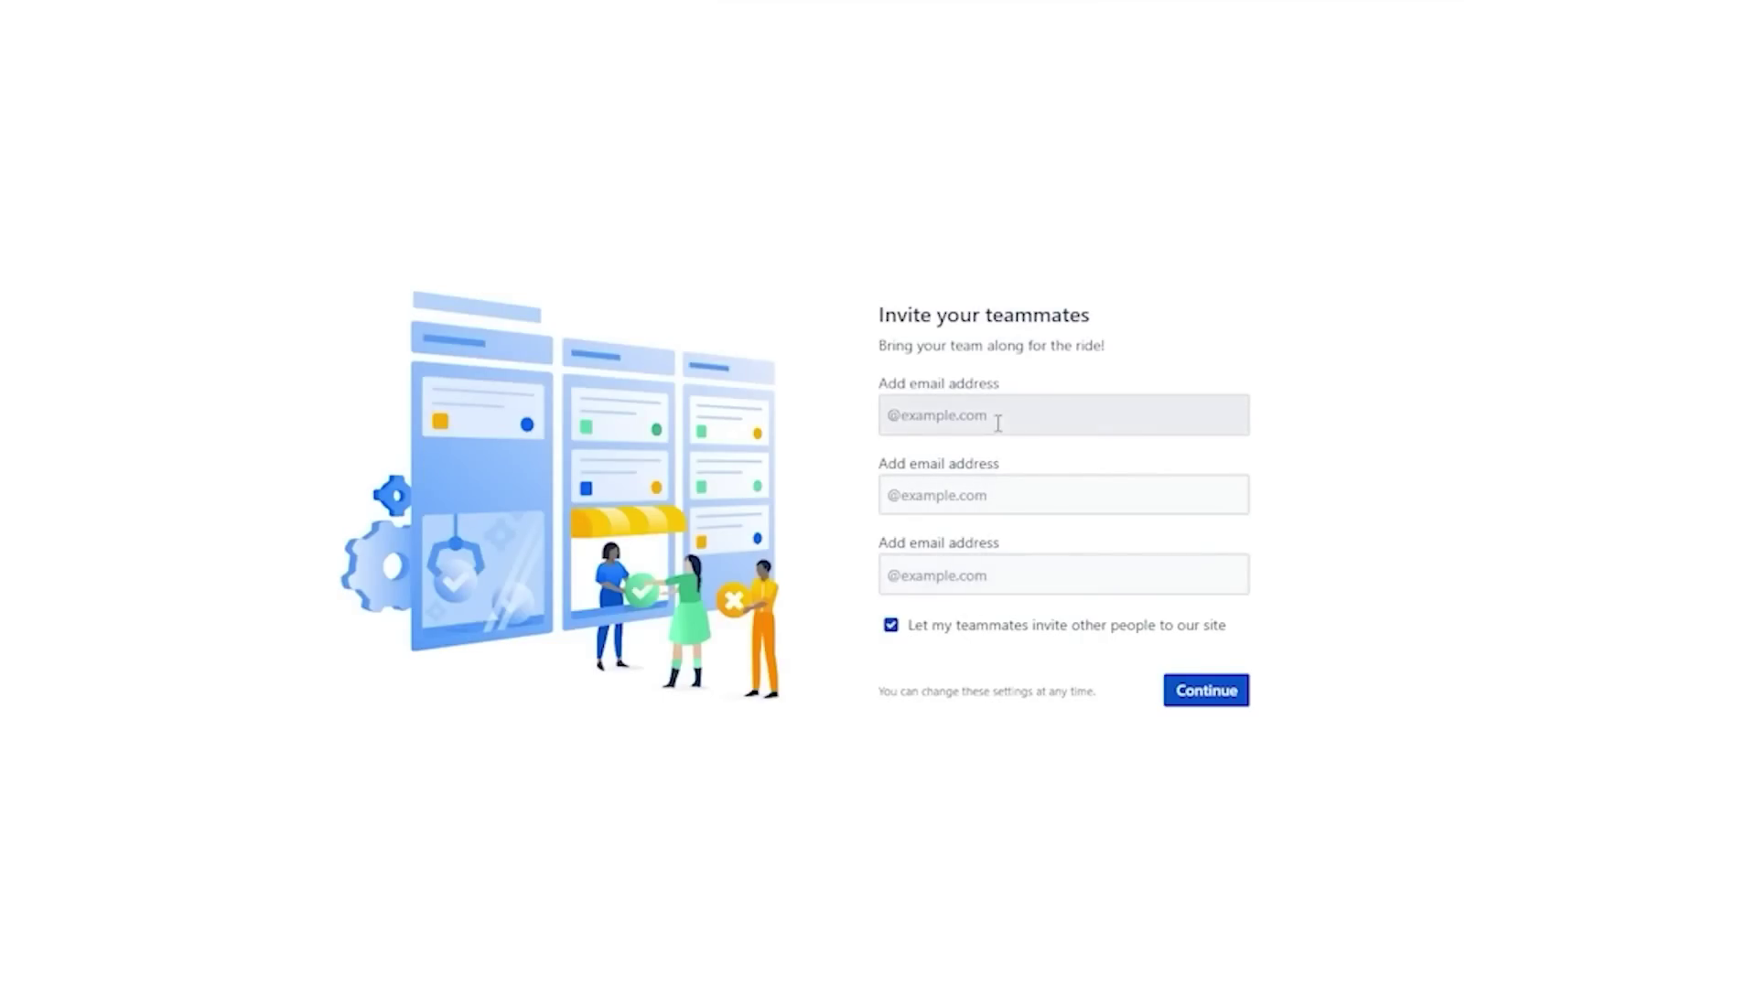
left_click(1190, 698)
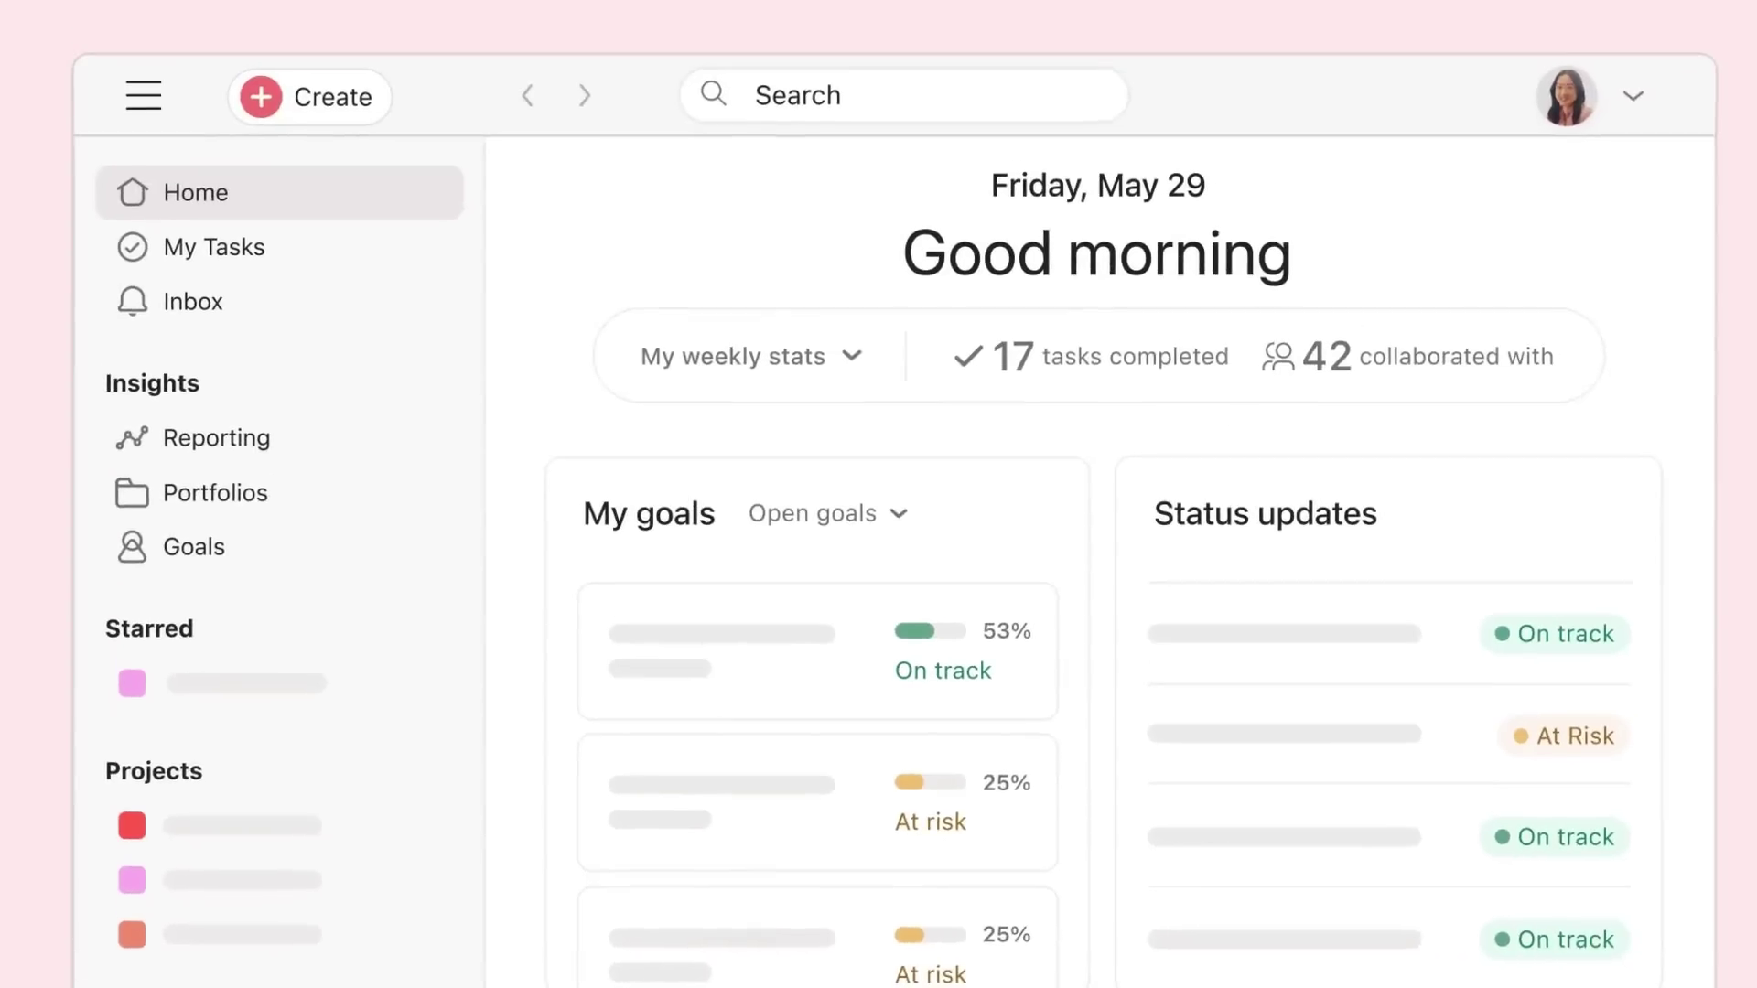
- Open and star Product Launch, collapse the sidebar, and open the Redesign product page task
left_click(220, 826)
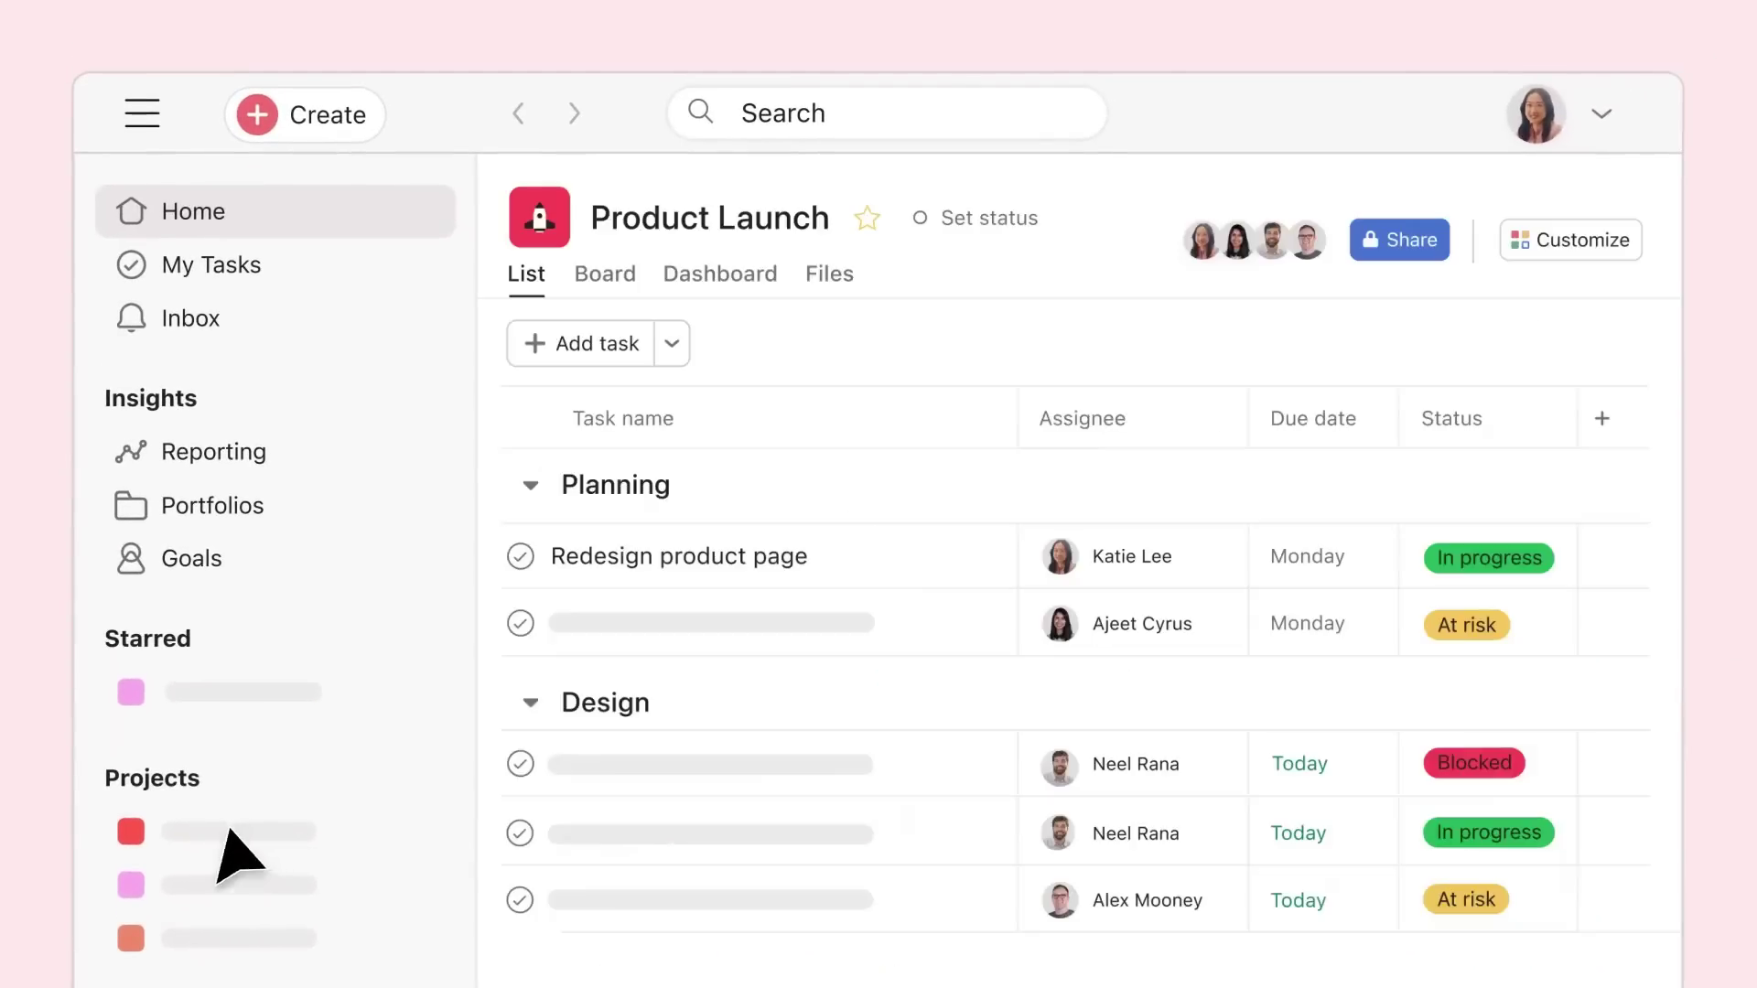
left_click(866, 217)
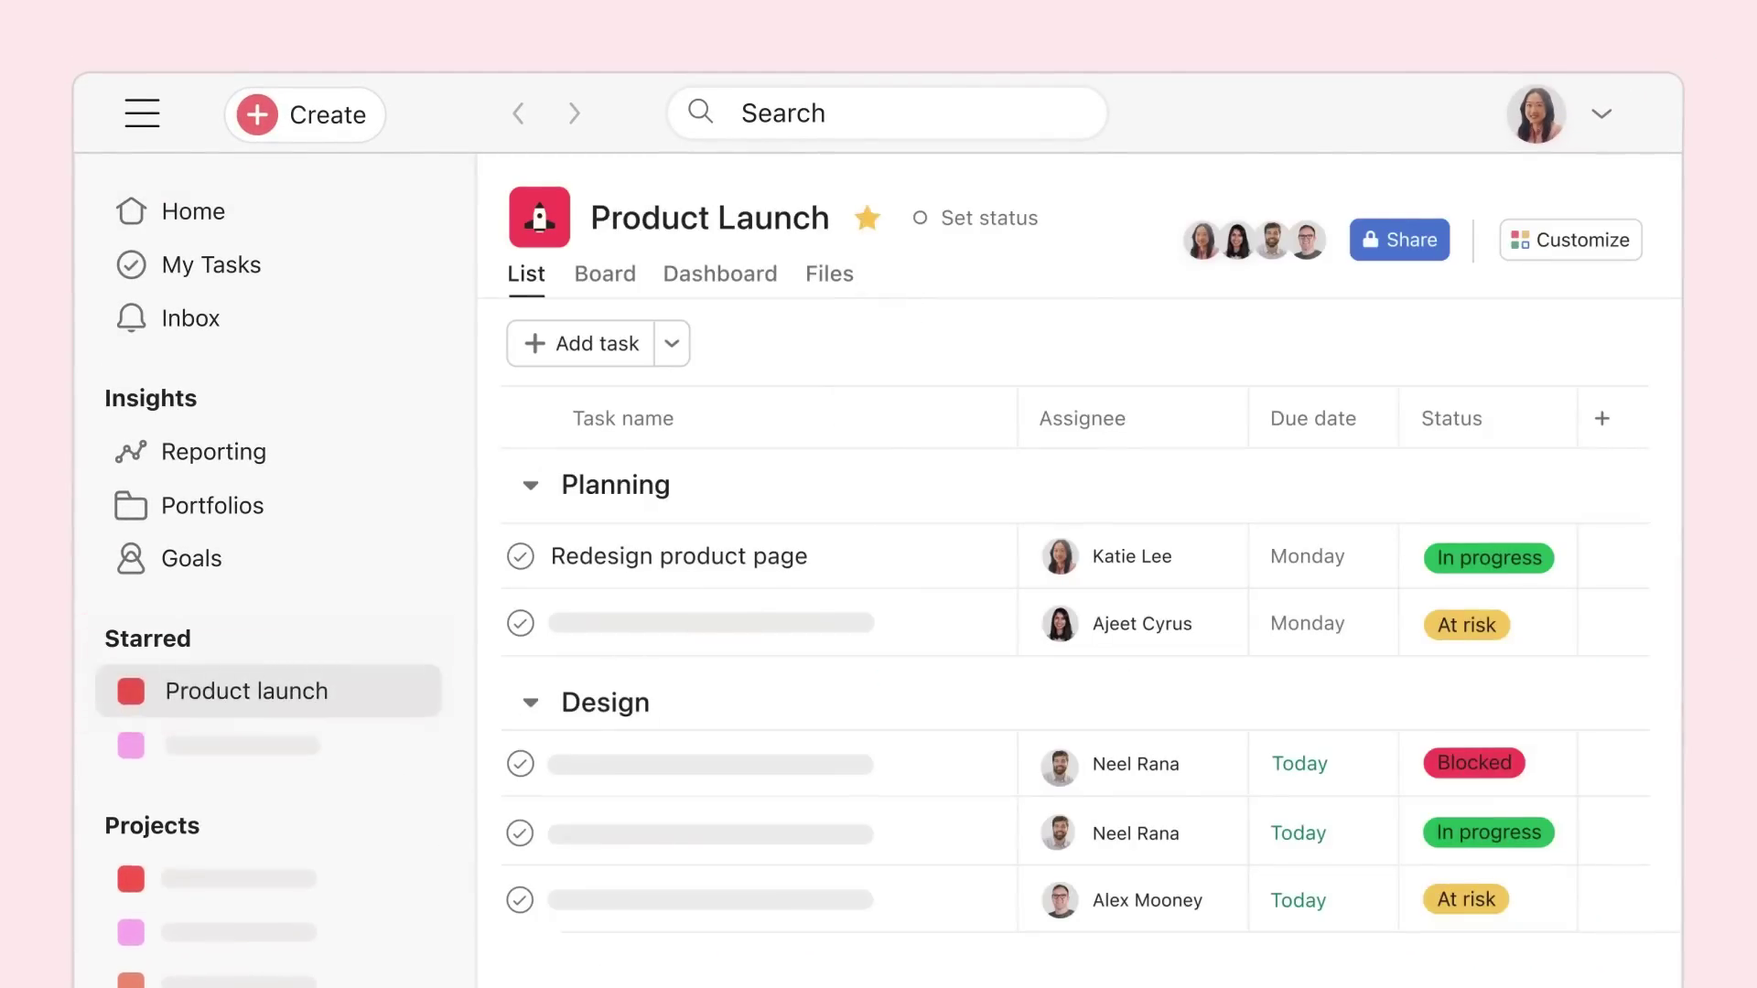
left_click(142, 115)
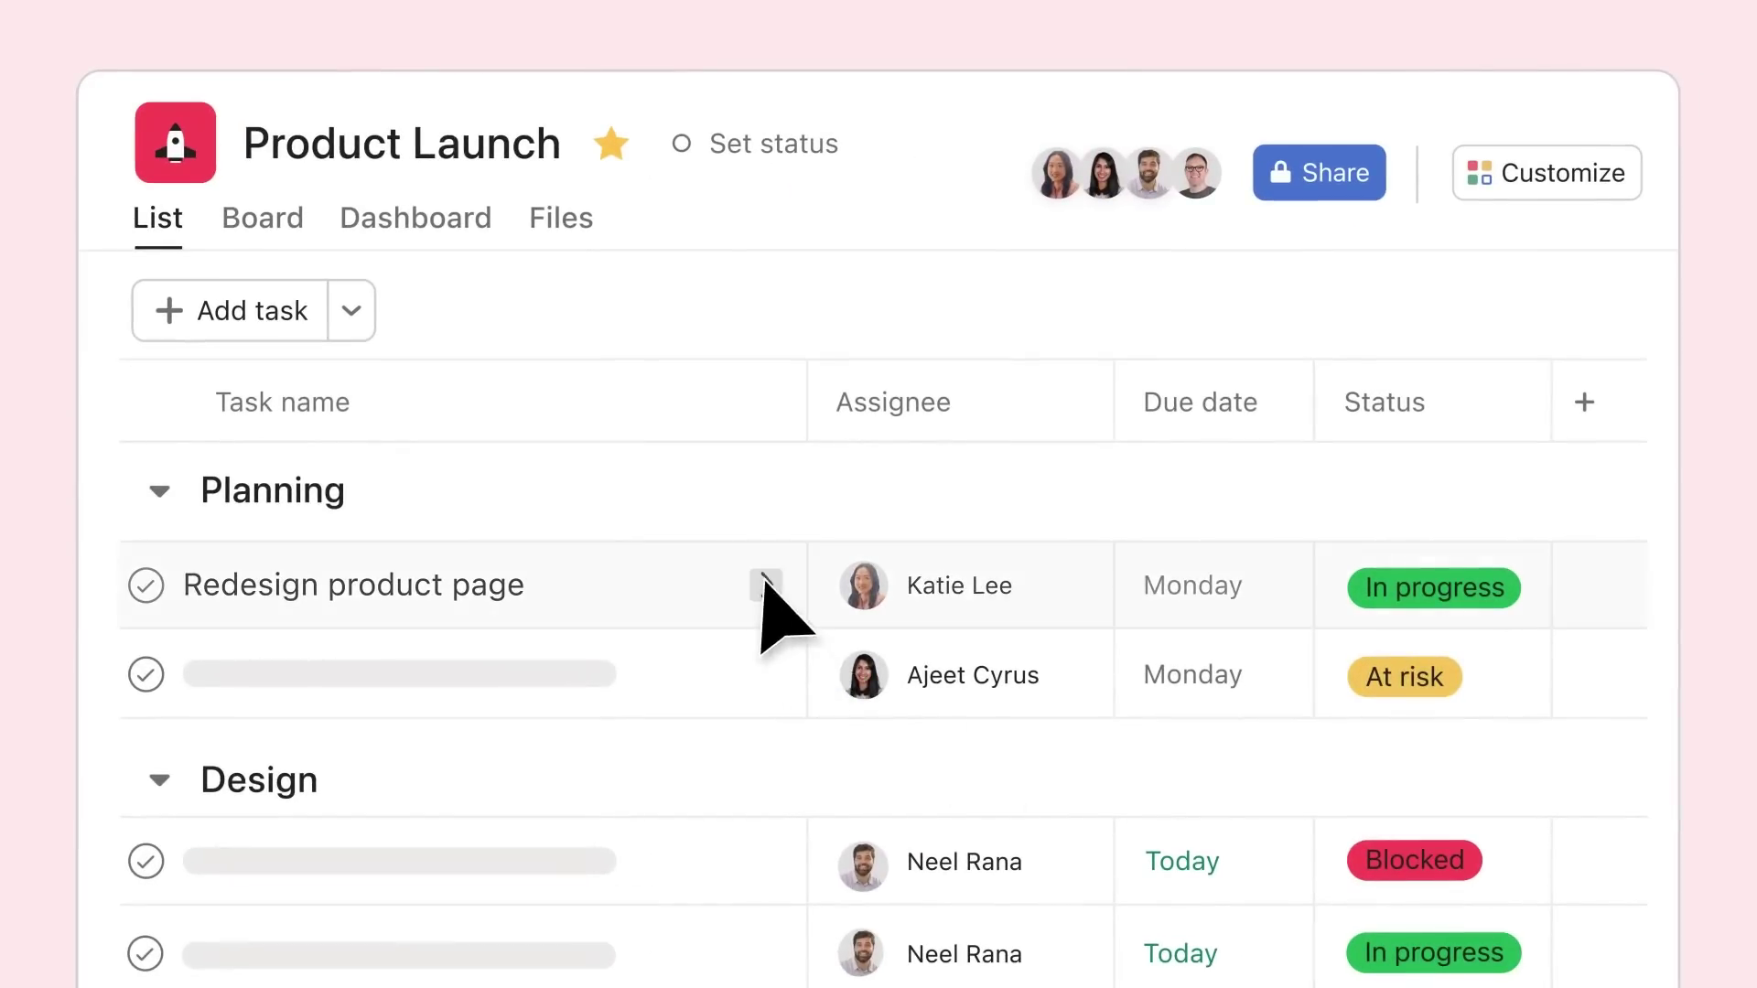
left_click(766, 605)
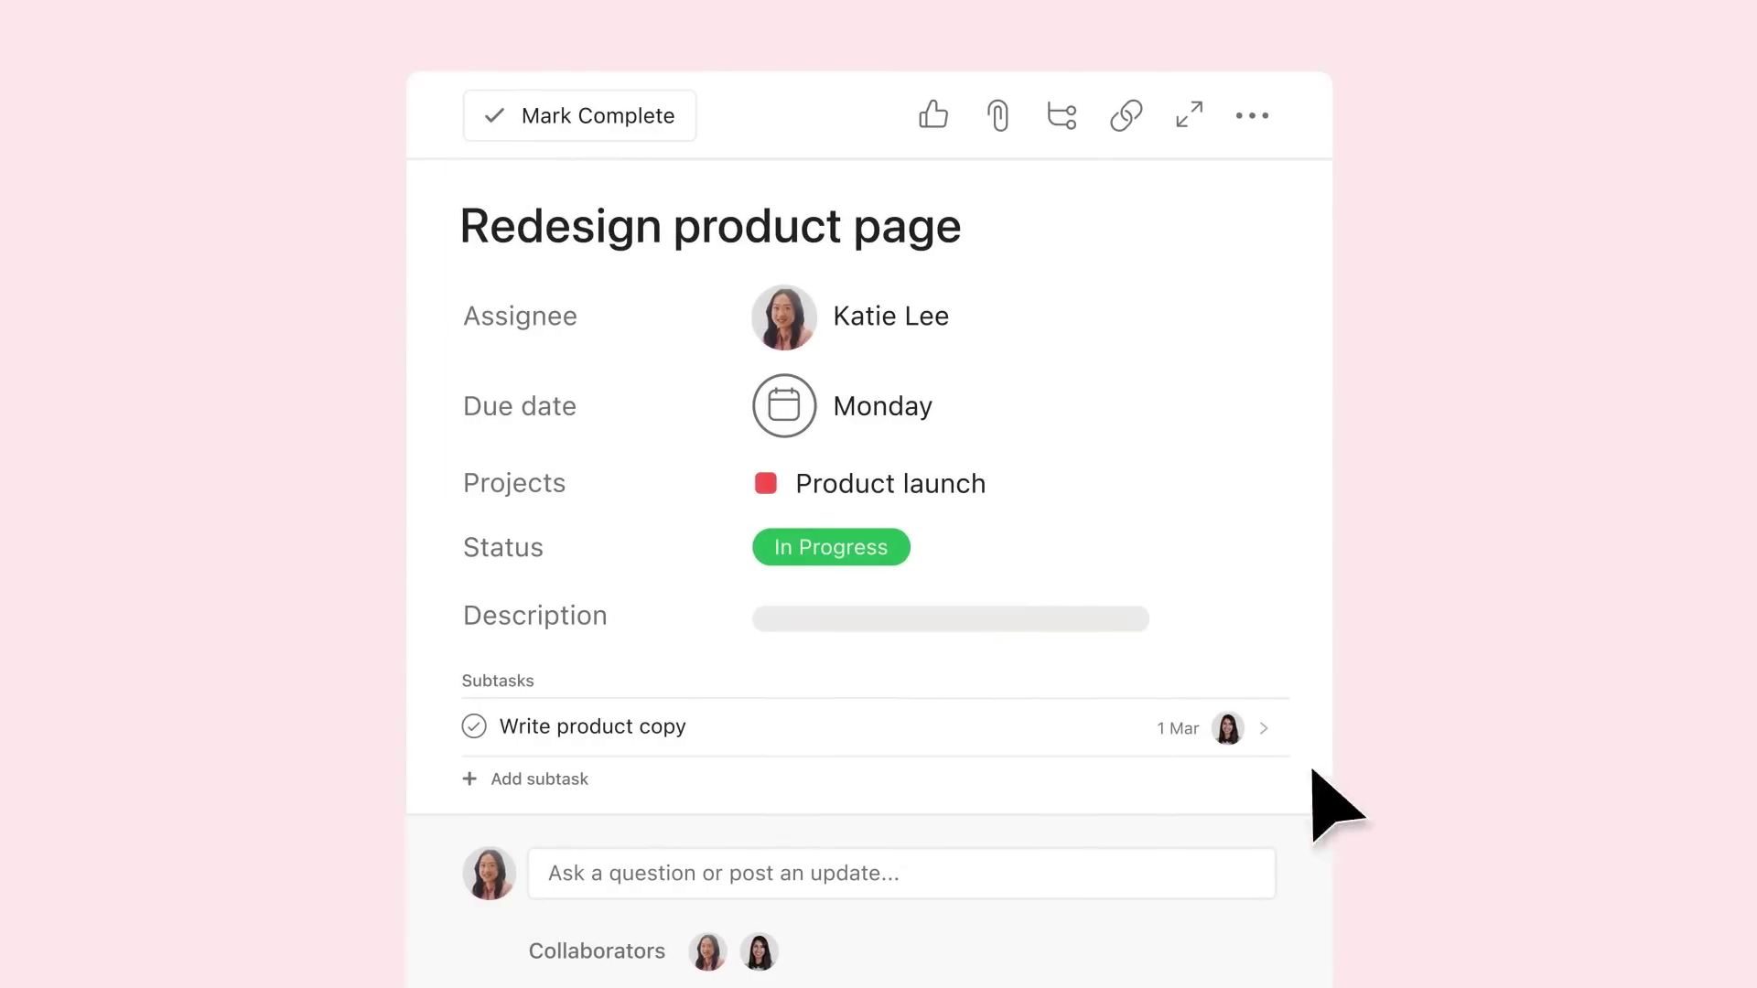
- View the Write product copy subtask, return to Redesign product page, and close the details panel
left_click(1263, 731)
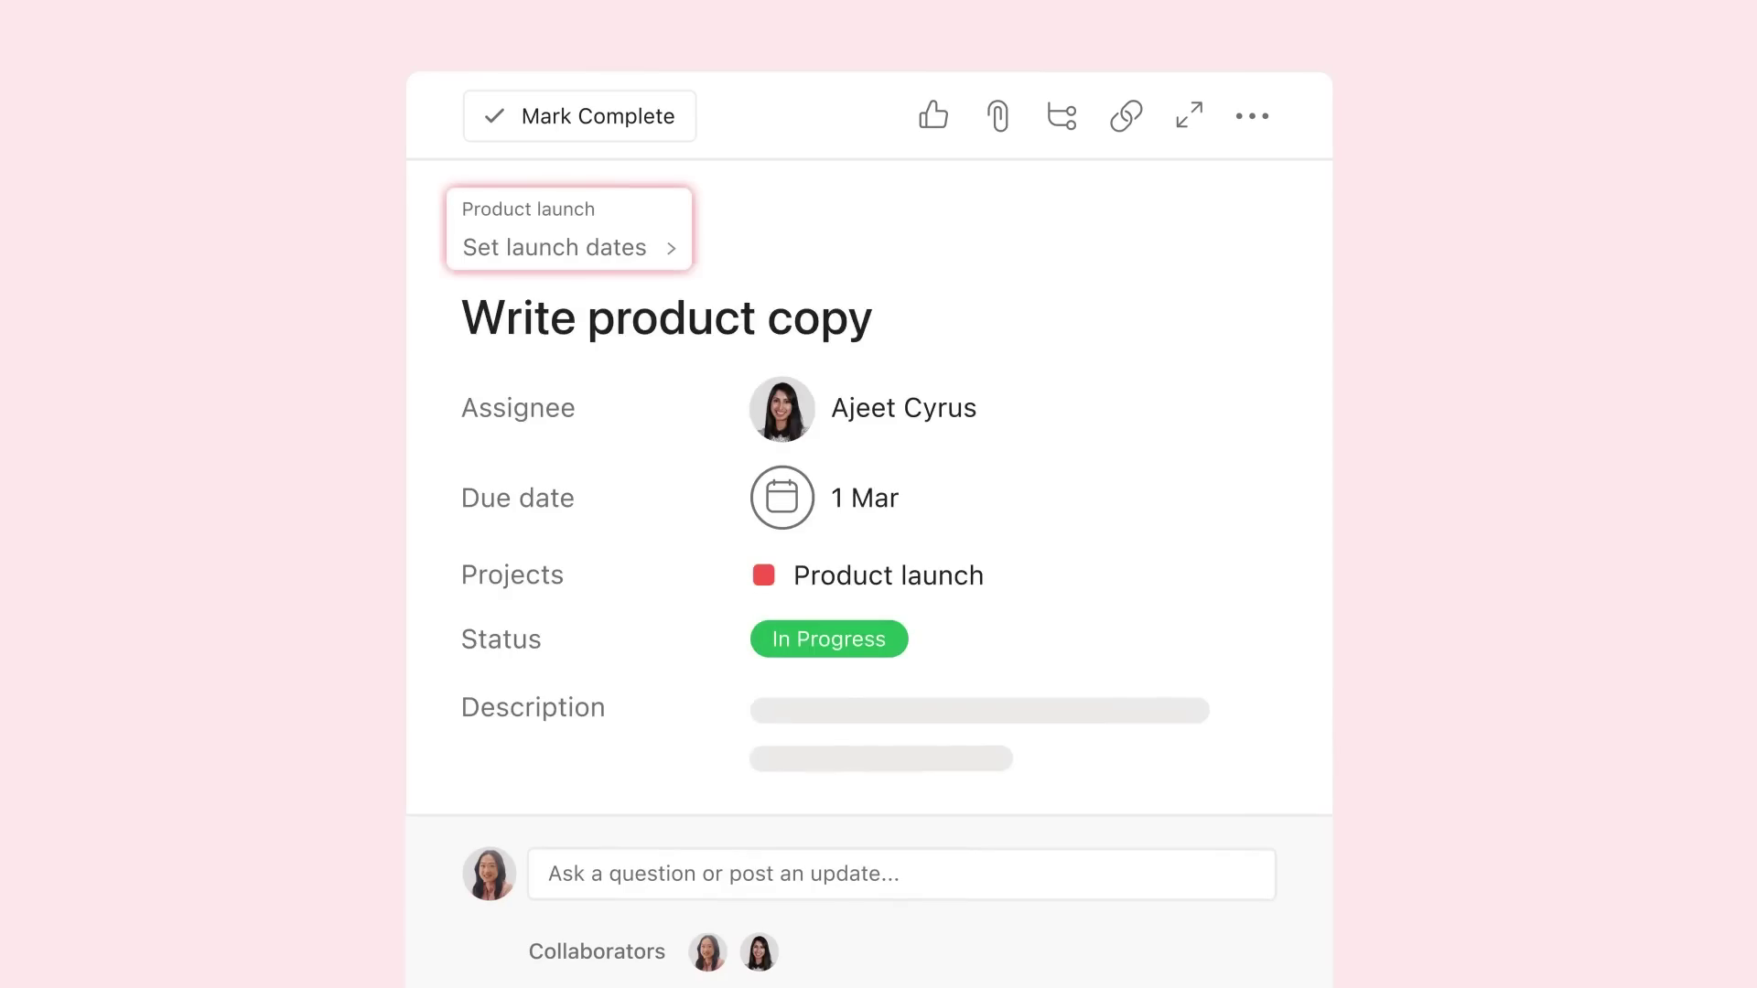
left_click(574, 234)
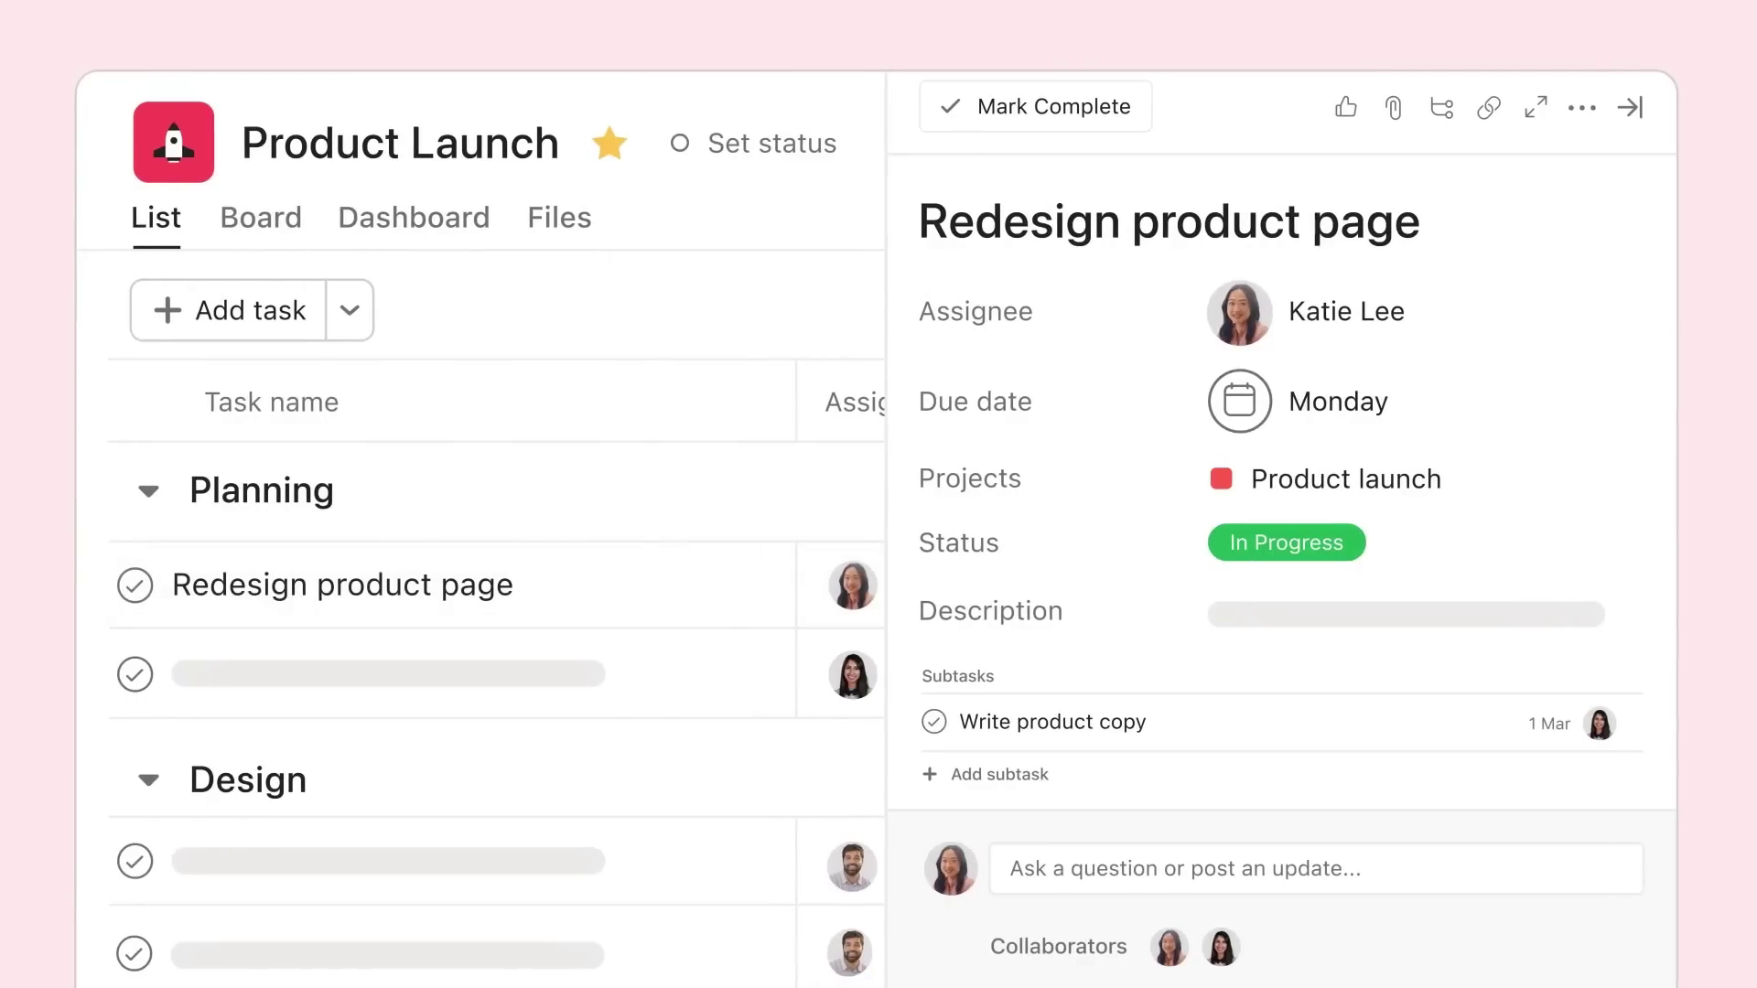
left_click(1632, 110)
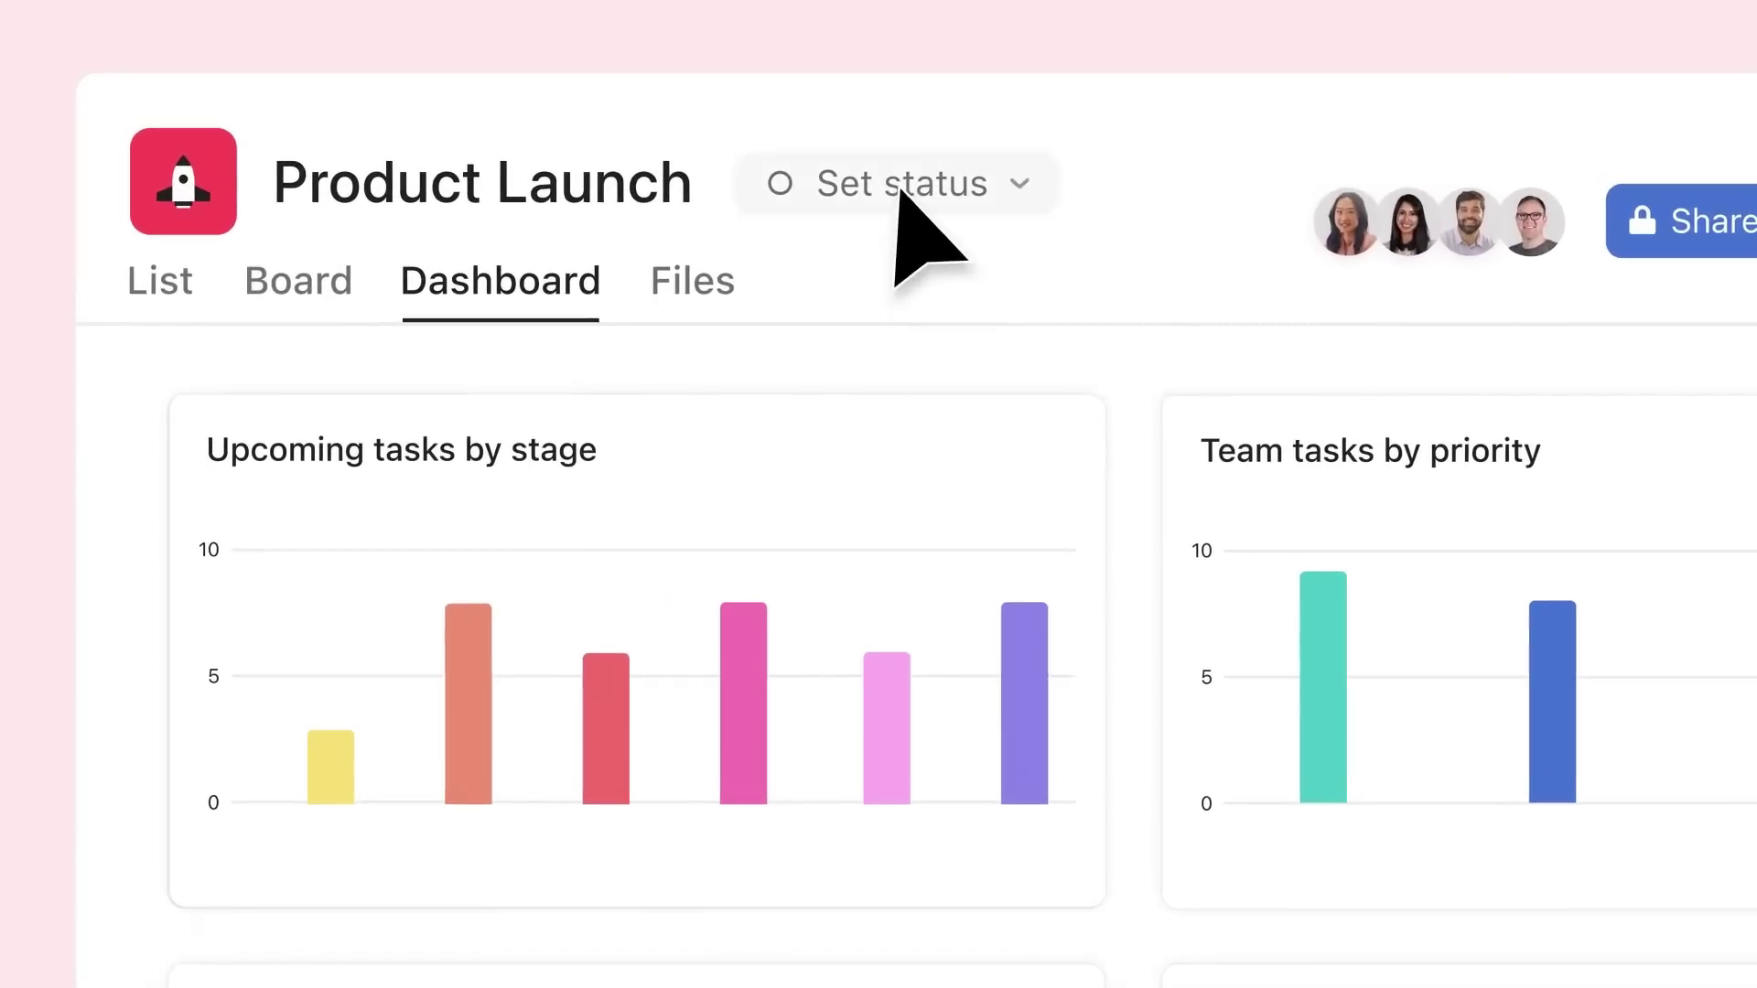
- Set the Product Launch status to On track and create a new portfolio
left_click(900, 193)
left_click(852, 304)
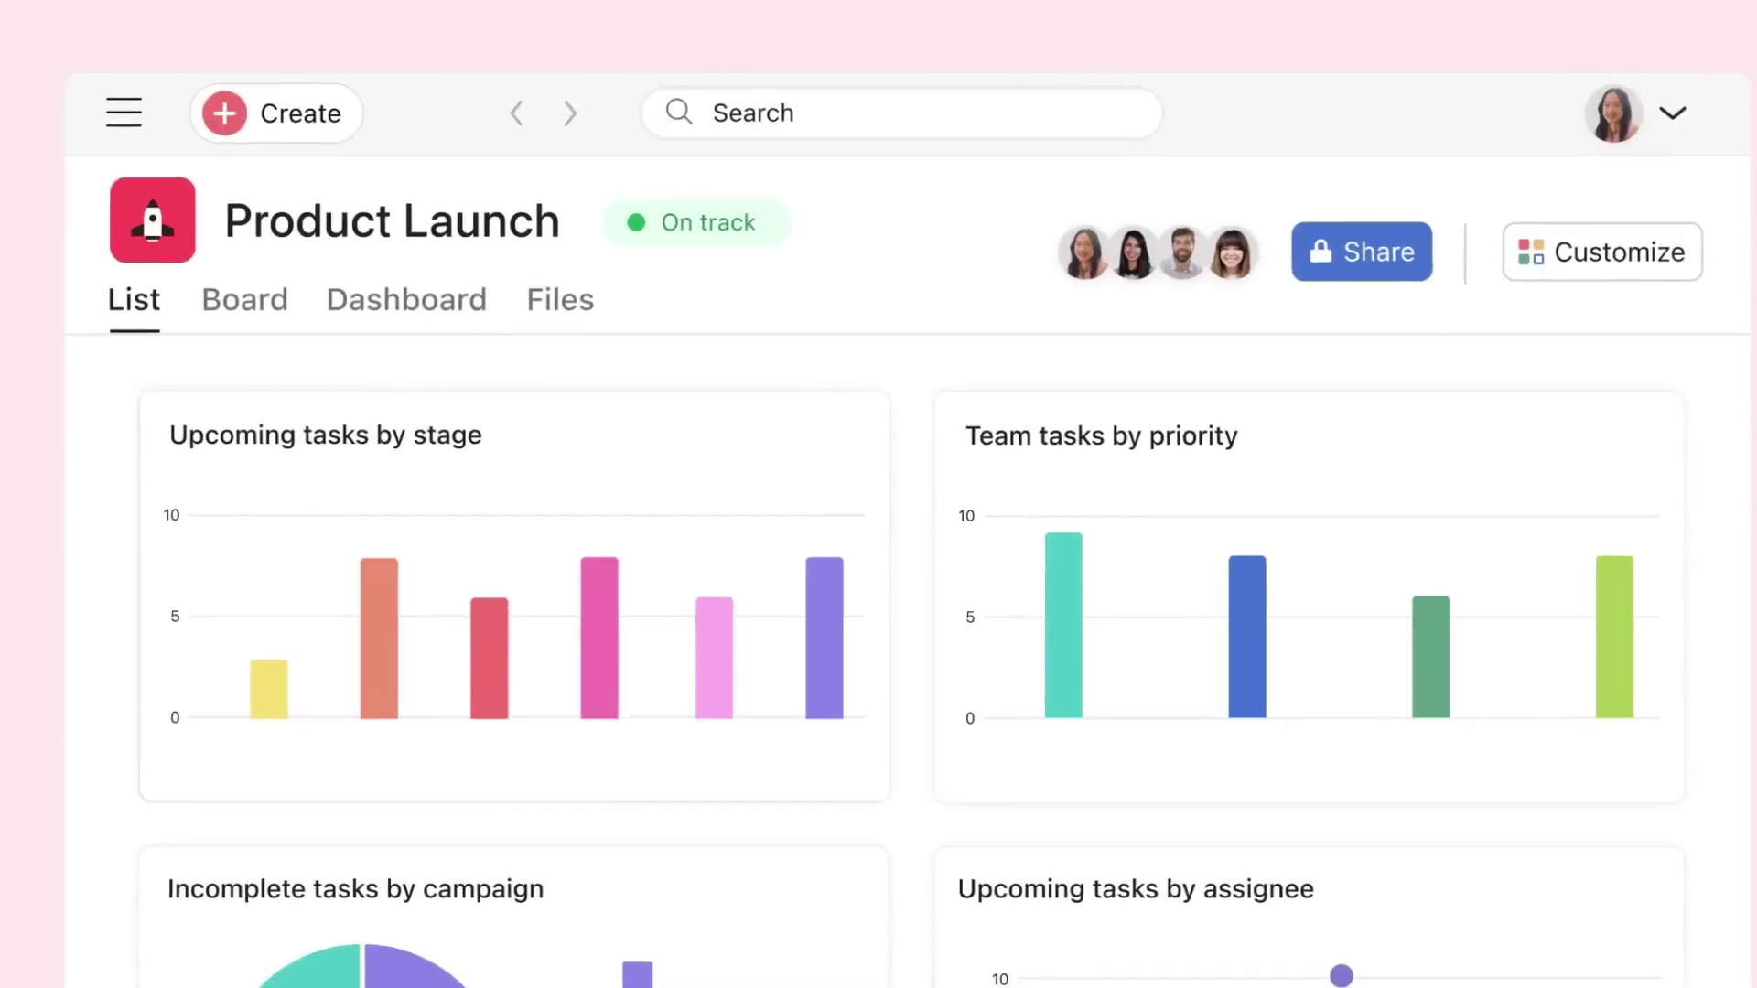
left_click(317, 117)
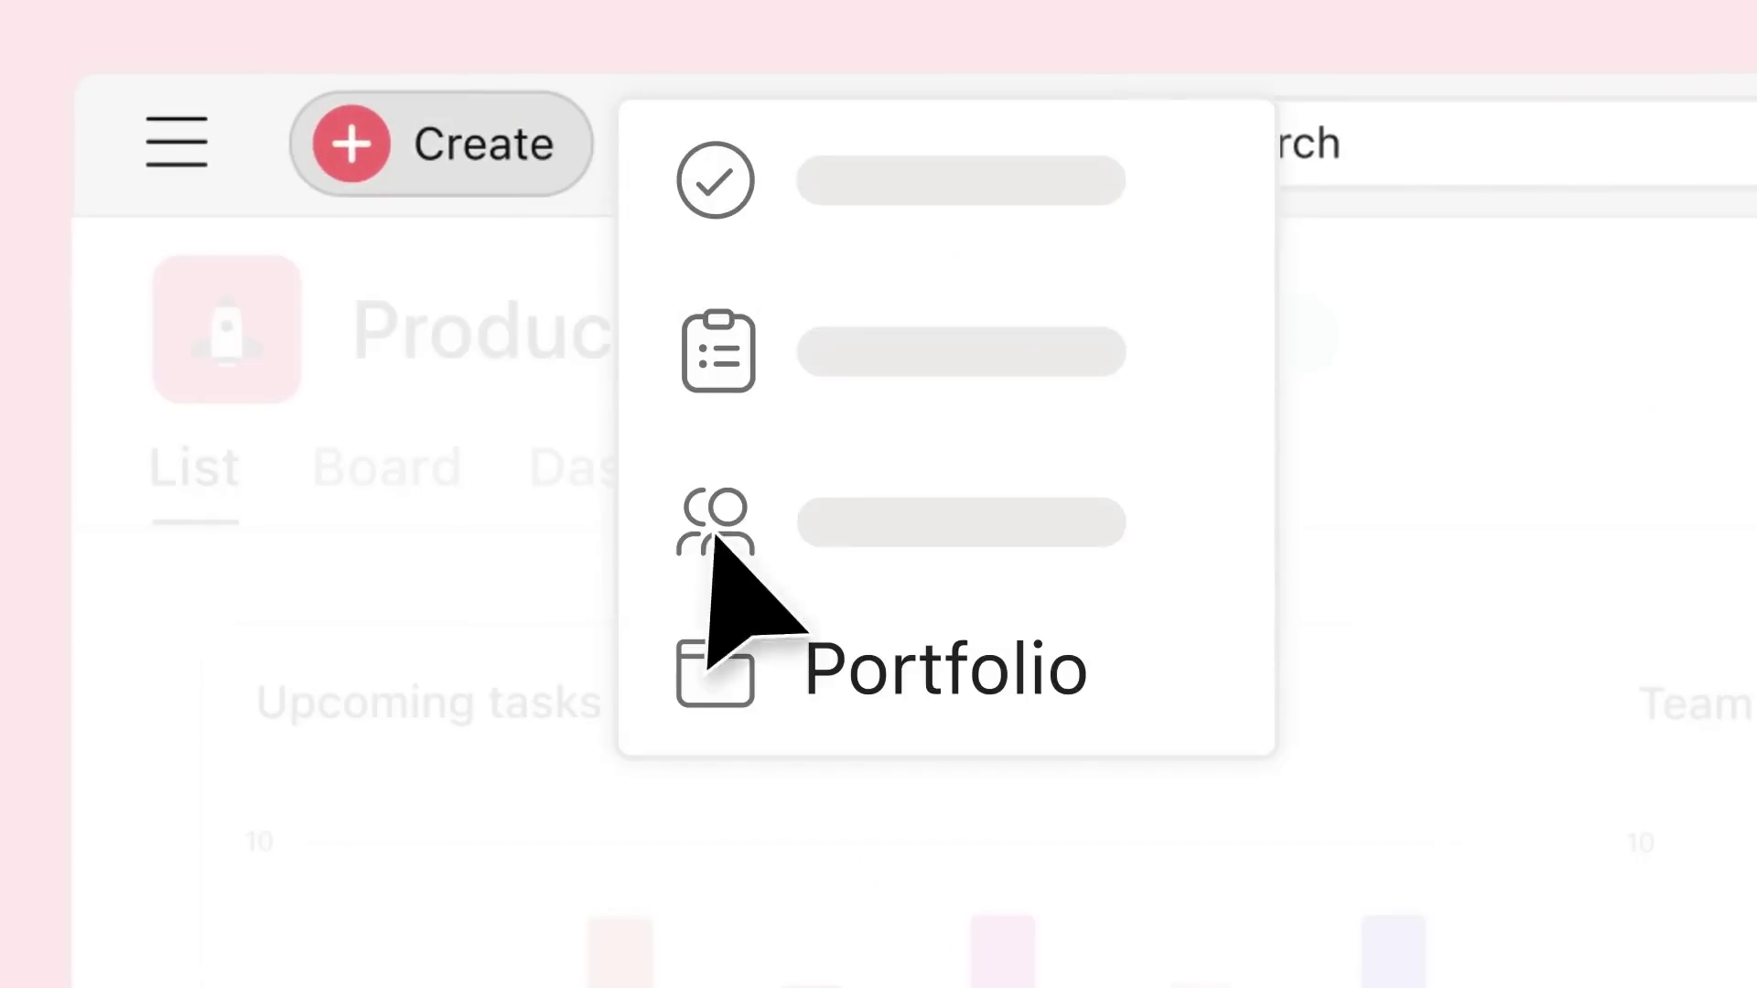
left_click(847, 686)
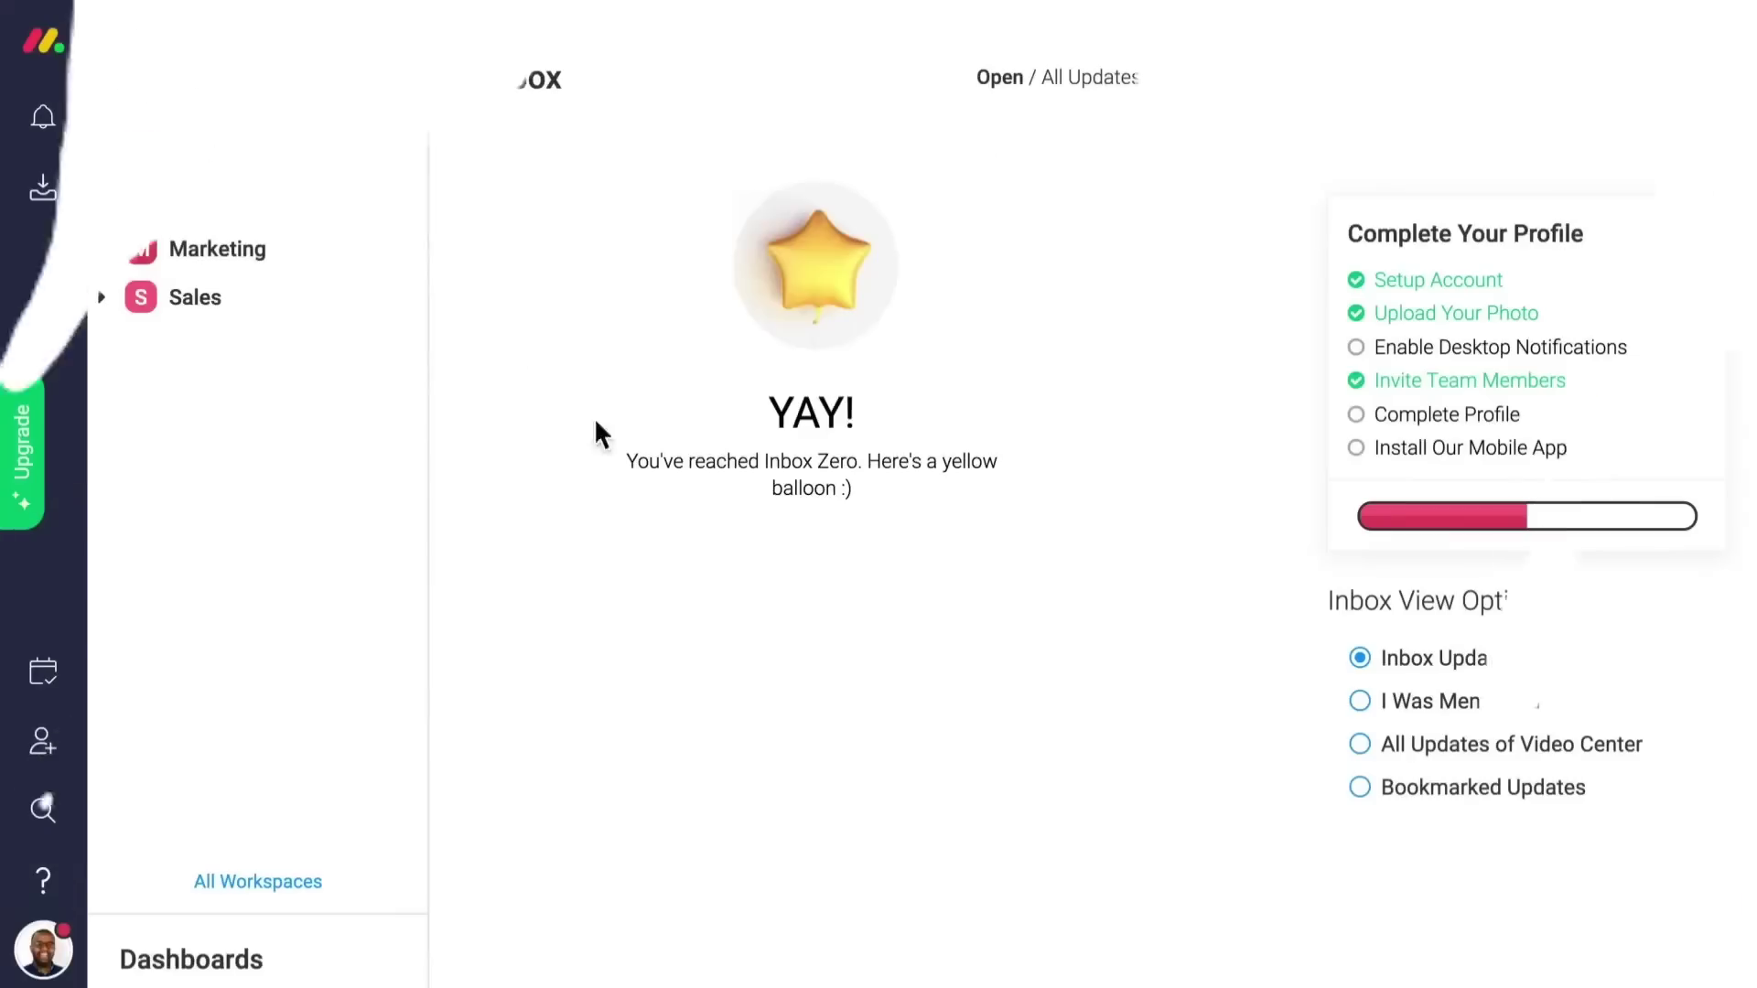
- Create a blank IT Help Center board, rename its group New Tickets, and enter the ticket items
left_click(393, 152)
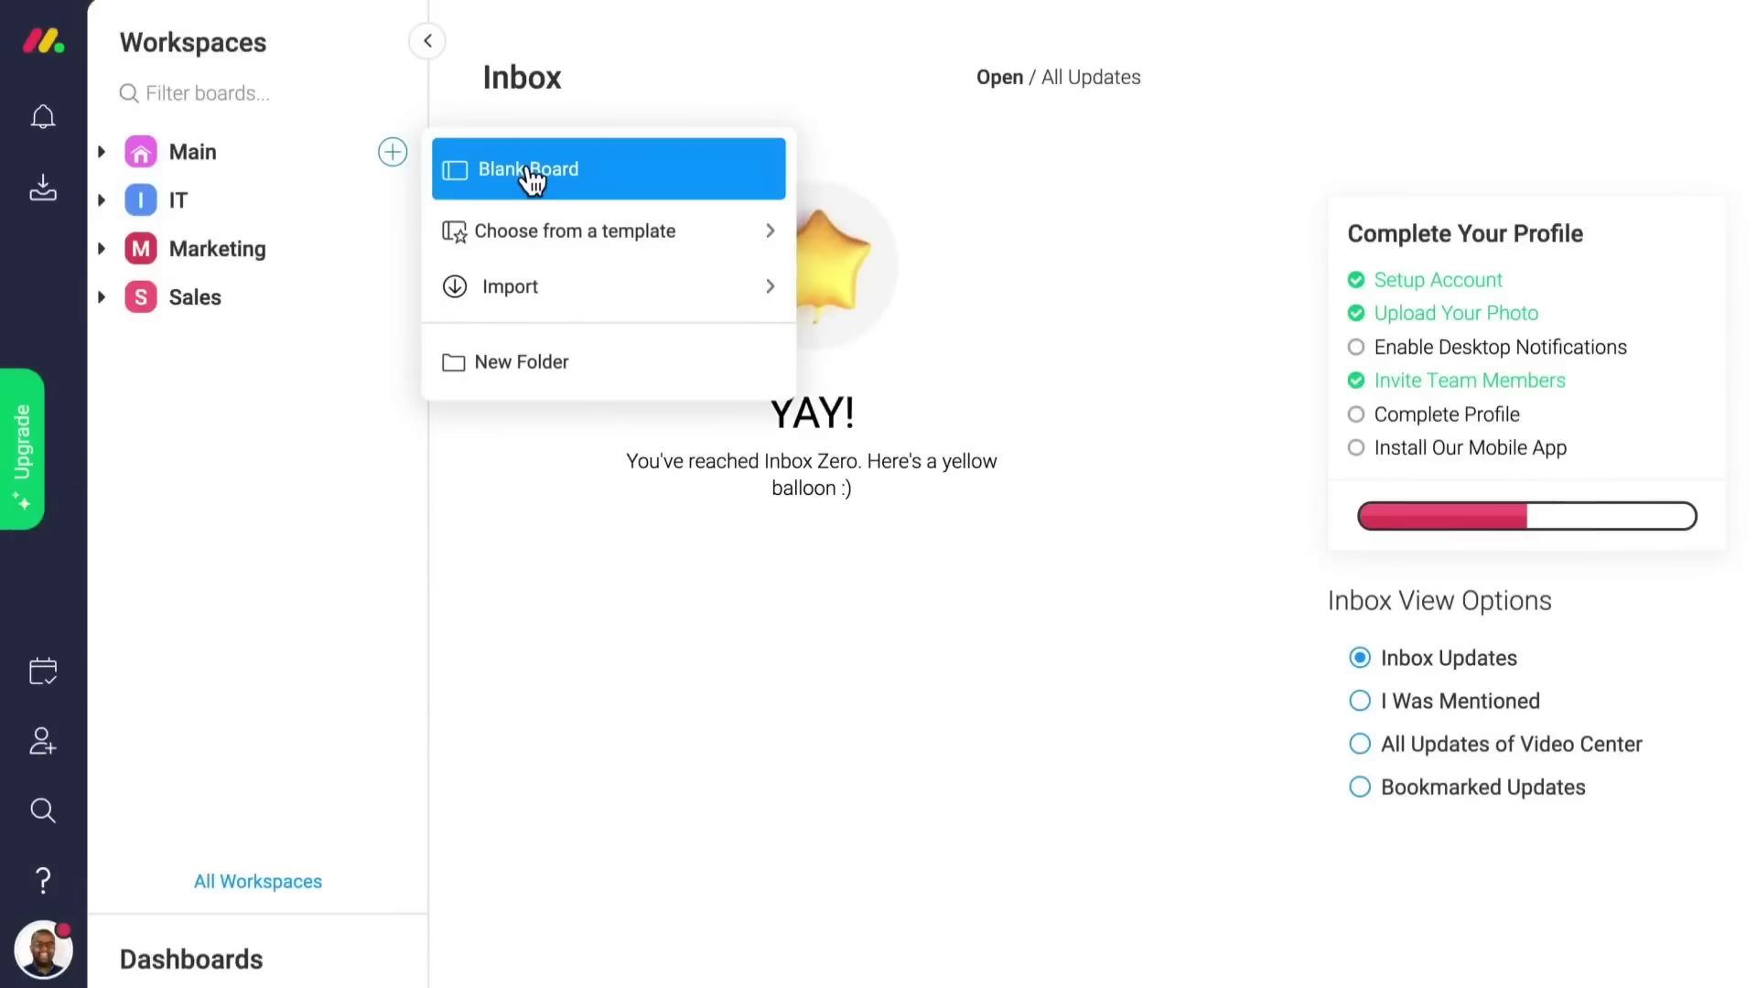
left_click(534, 169)
type("IT Help Center")
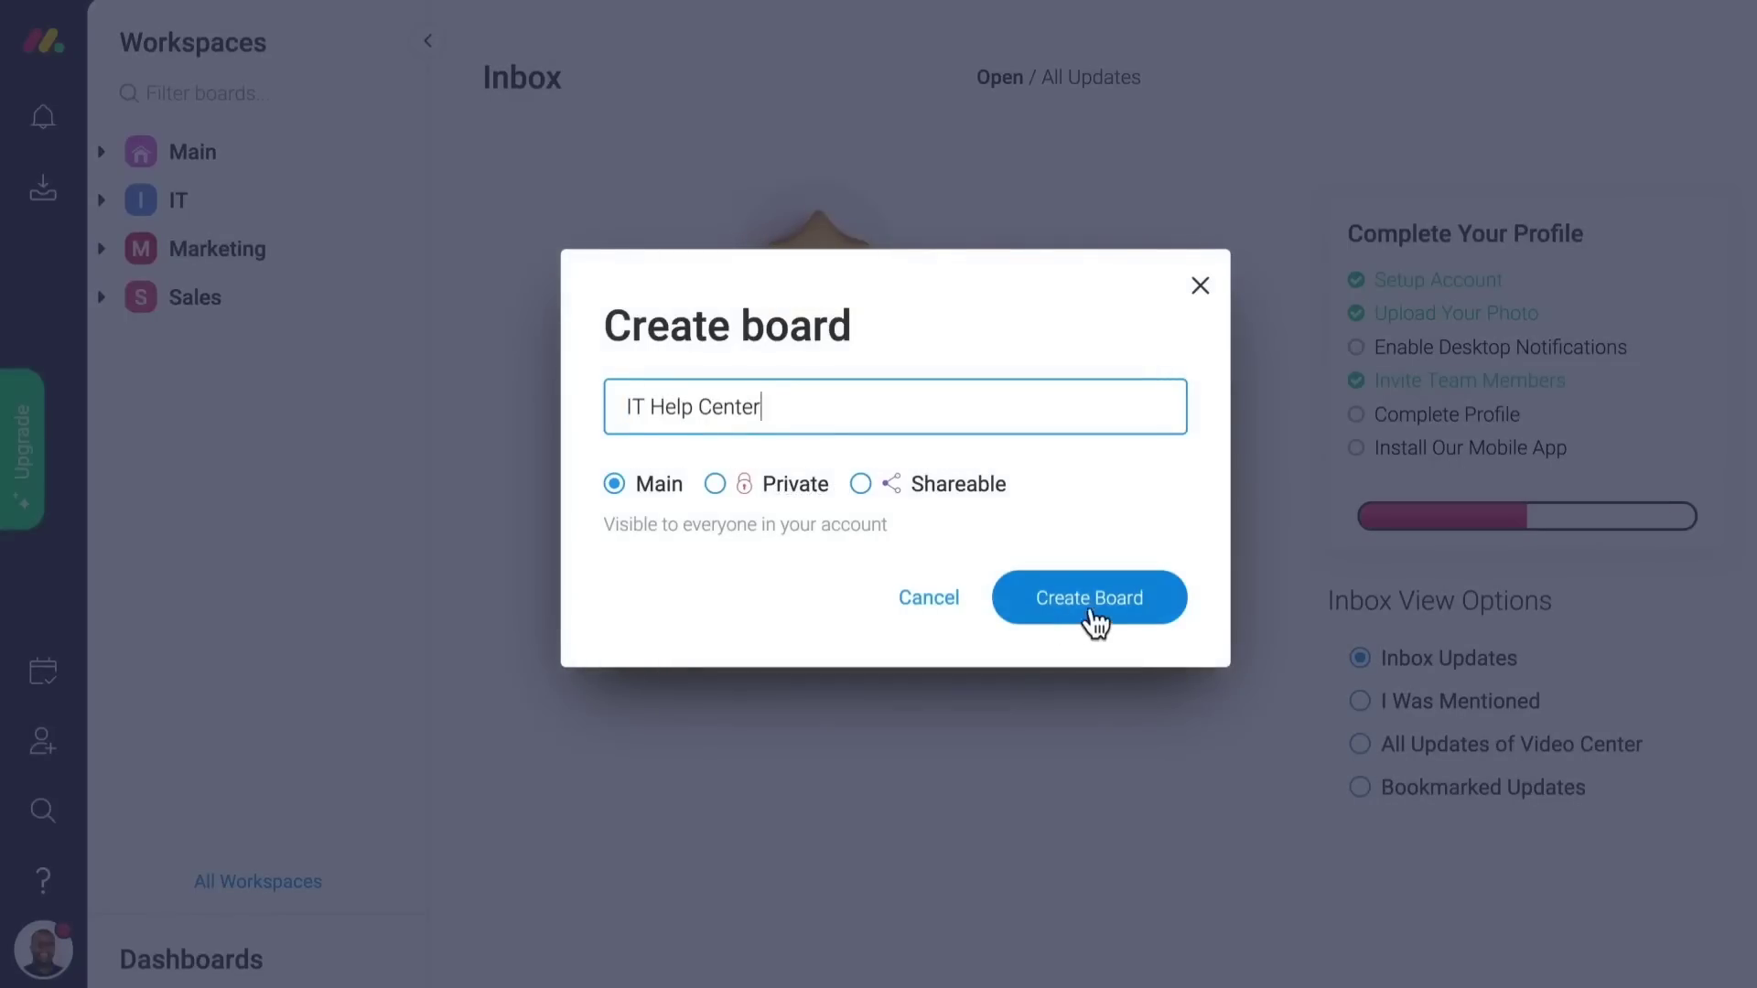
left_click(1099, 604)
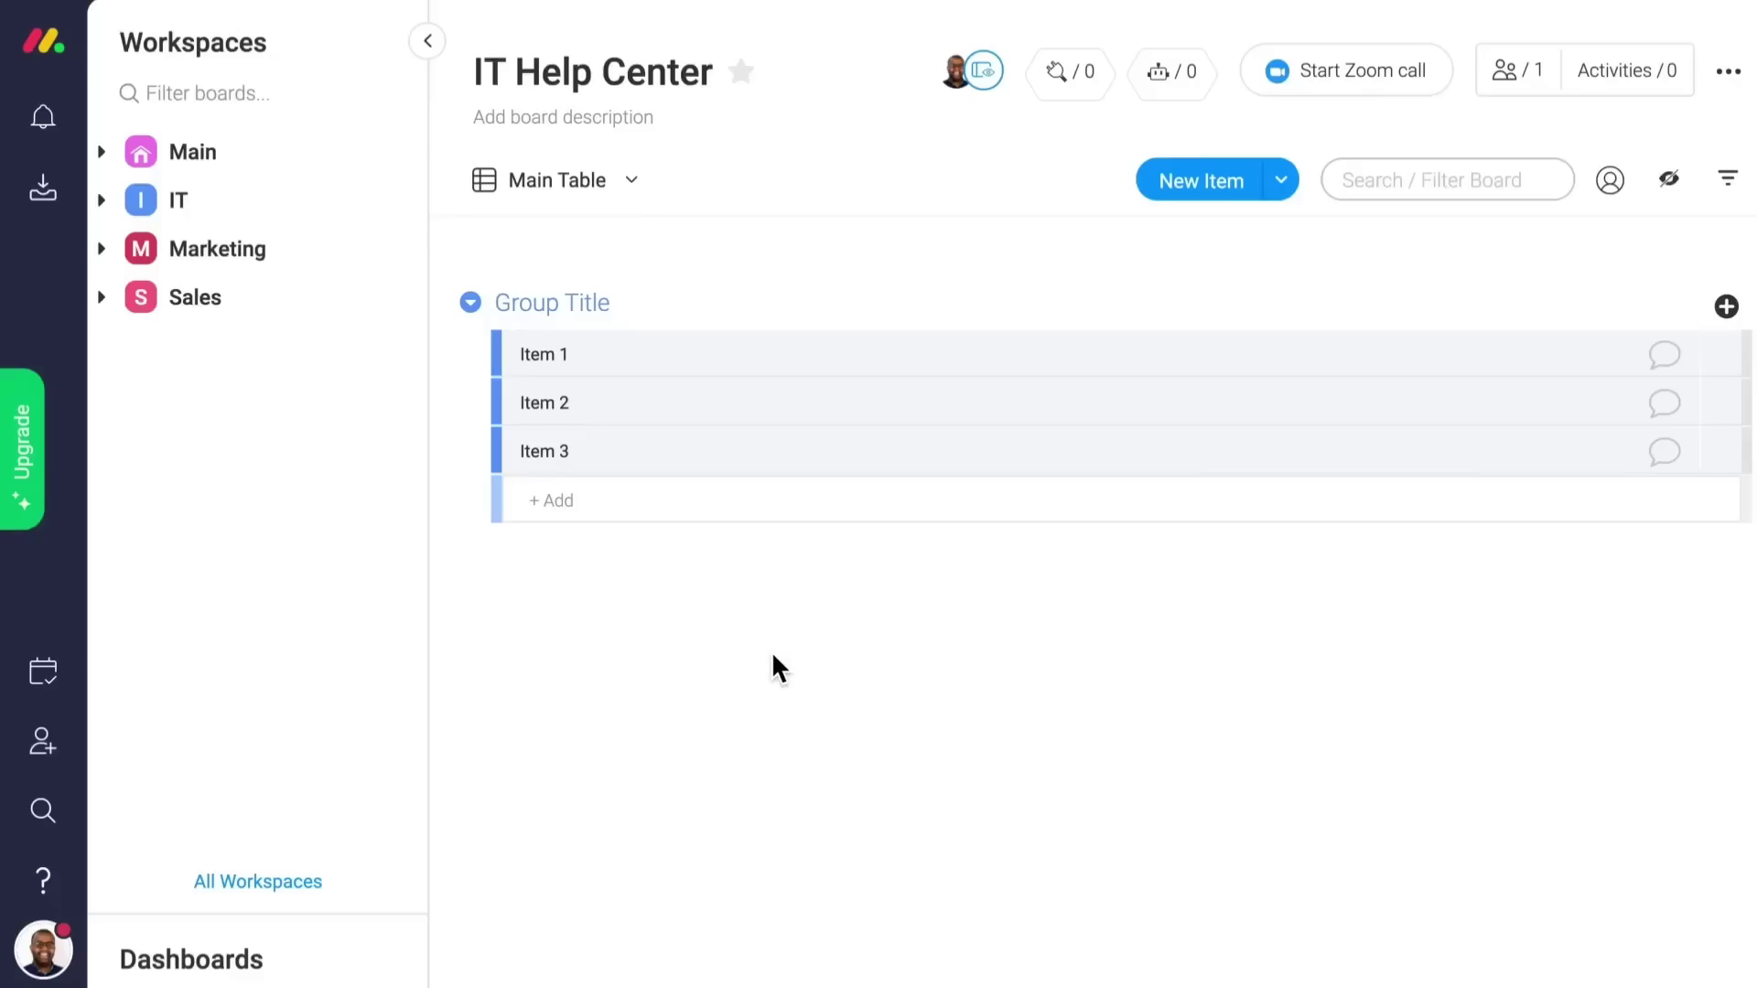
left_click(427, 41)
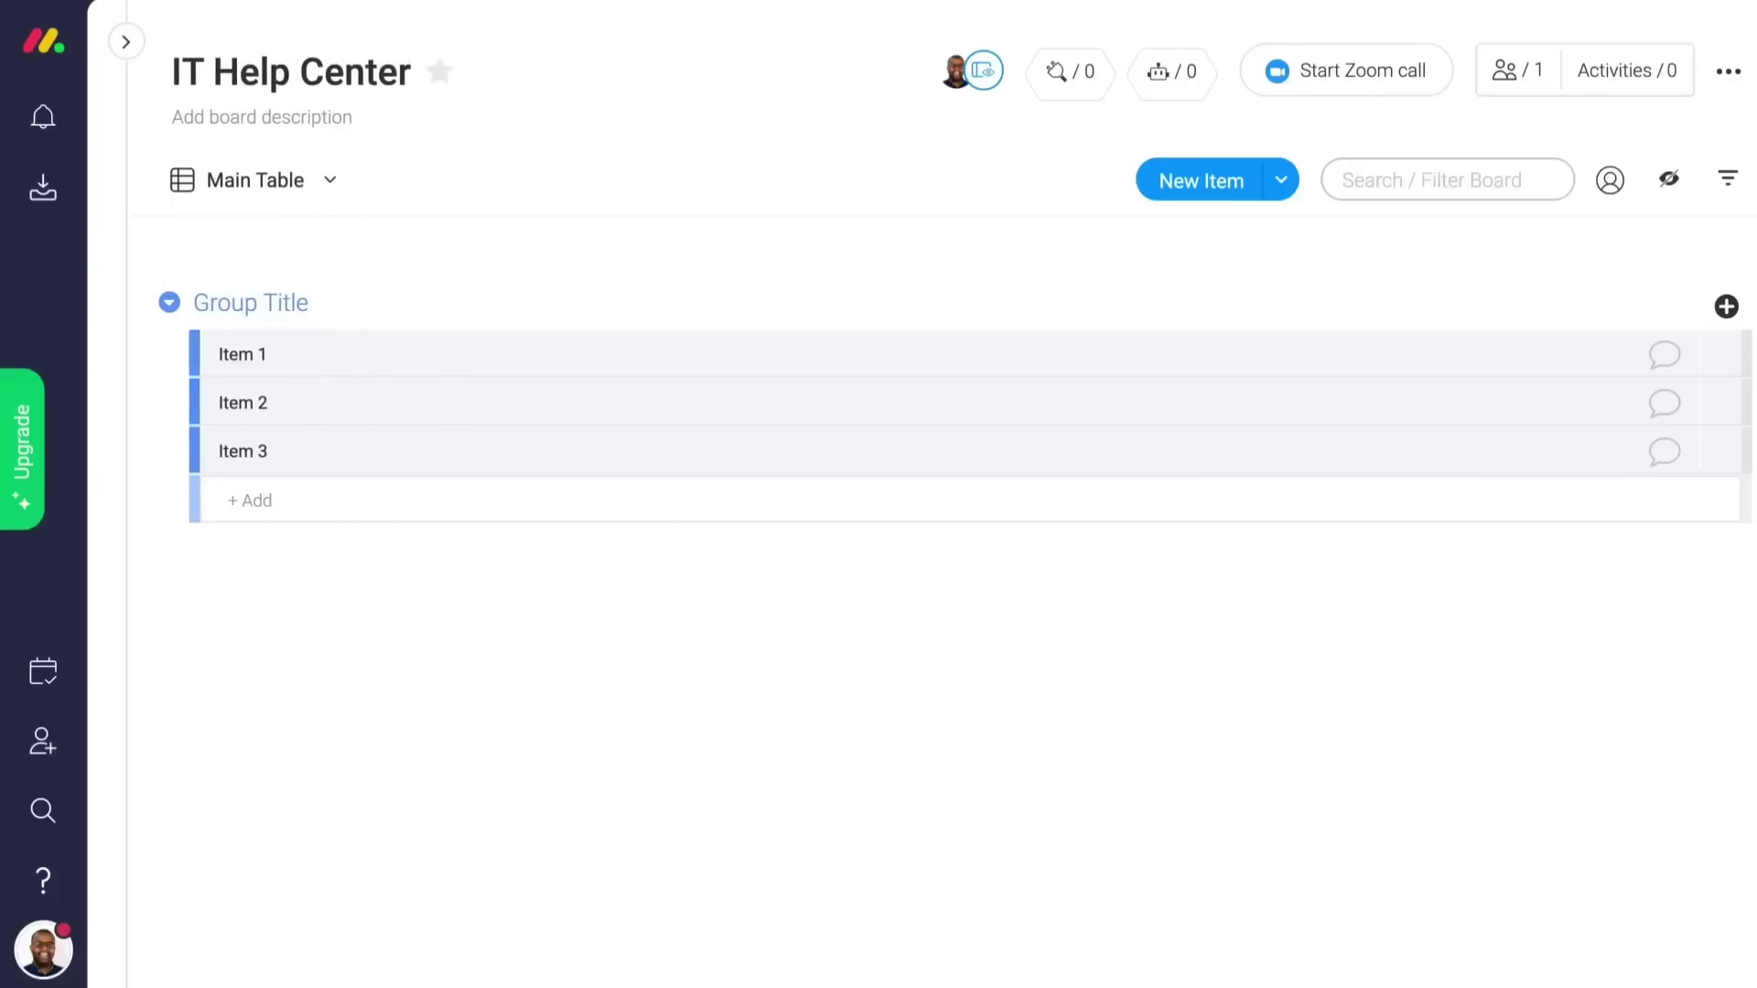
left_click(299, 303)
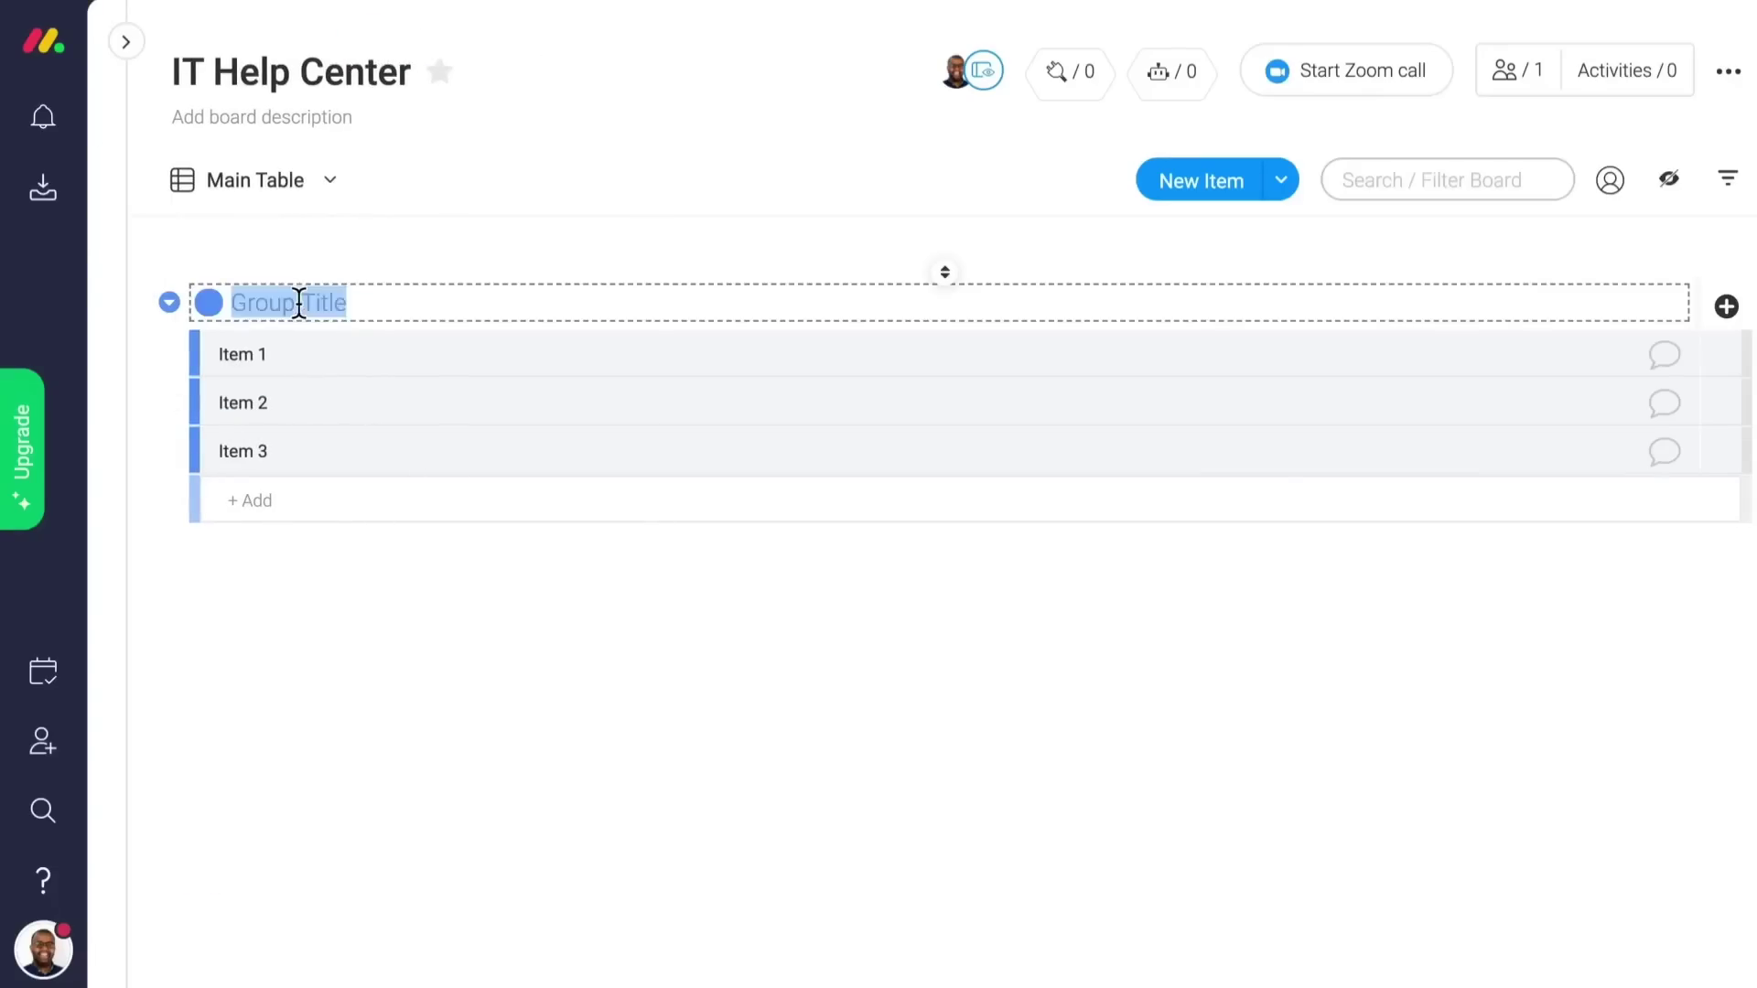
type("New Tickets")
left_click(287, 354)
type("Open accounts")
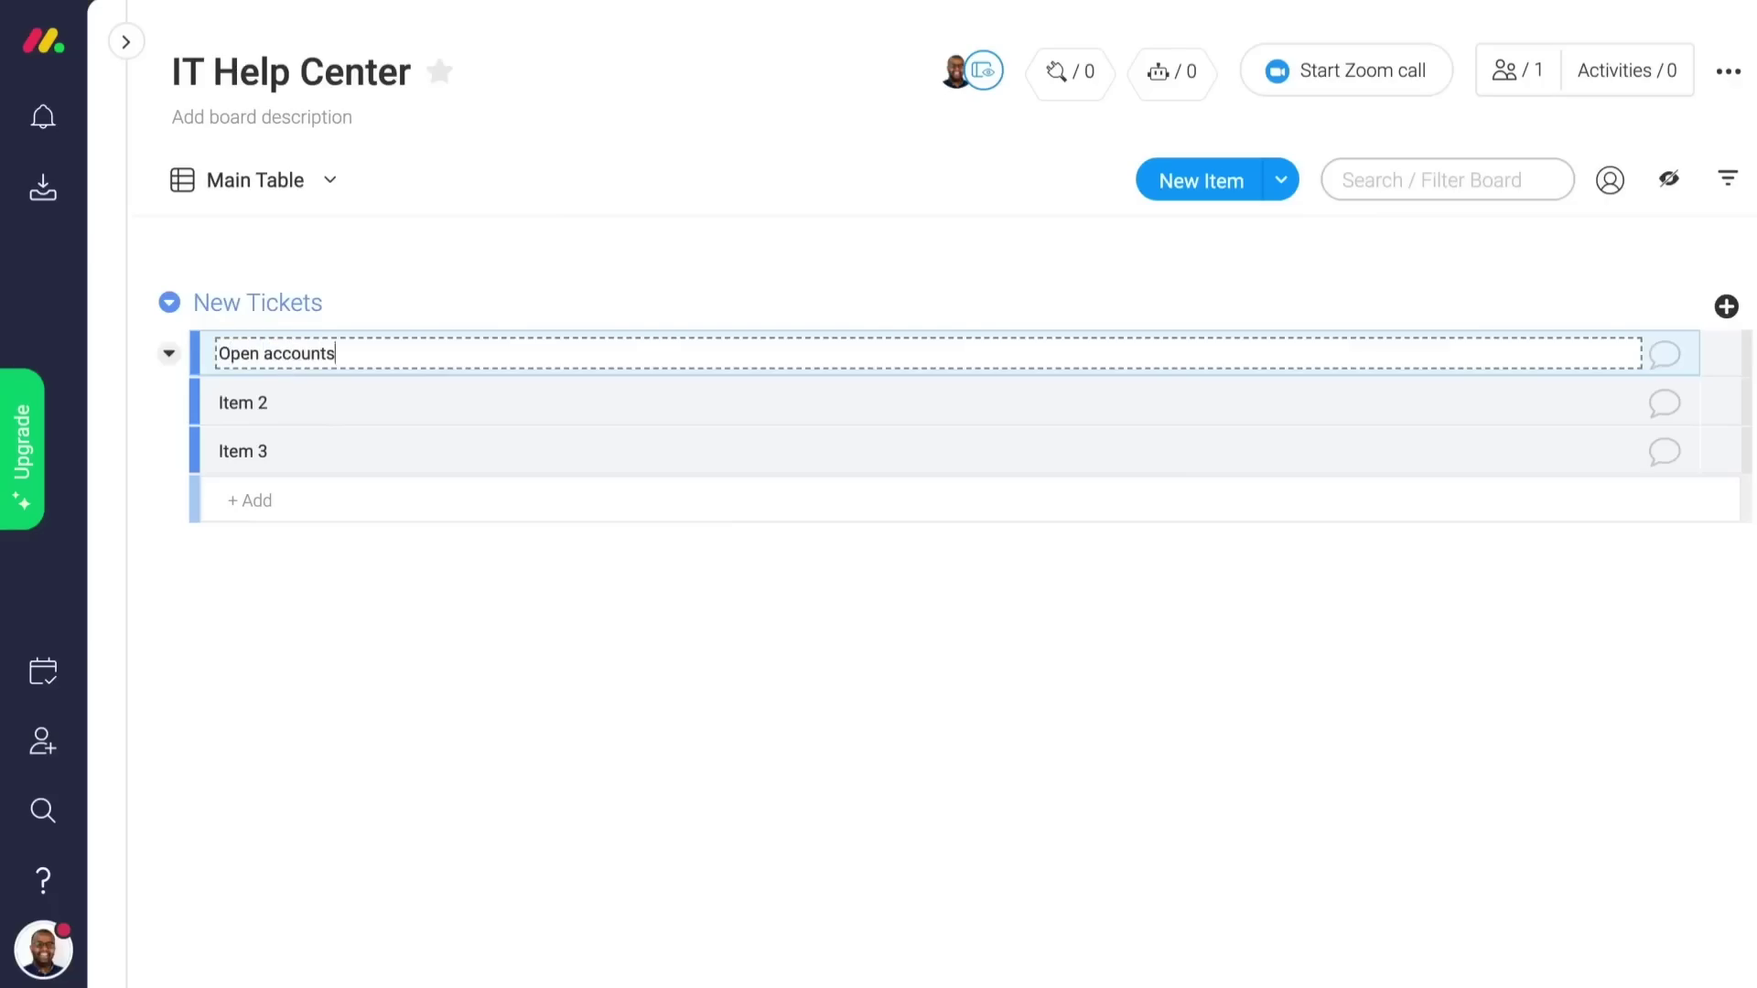
type(" with Salesforce")
key("Return")
type("I'm not receiving all meeting invites and e-mailsI need a new and strong computer 💻Having trouble connecting to all of our large zoom meetingsMy HDMI connector from my computer to my monitor stopped working :(")
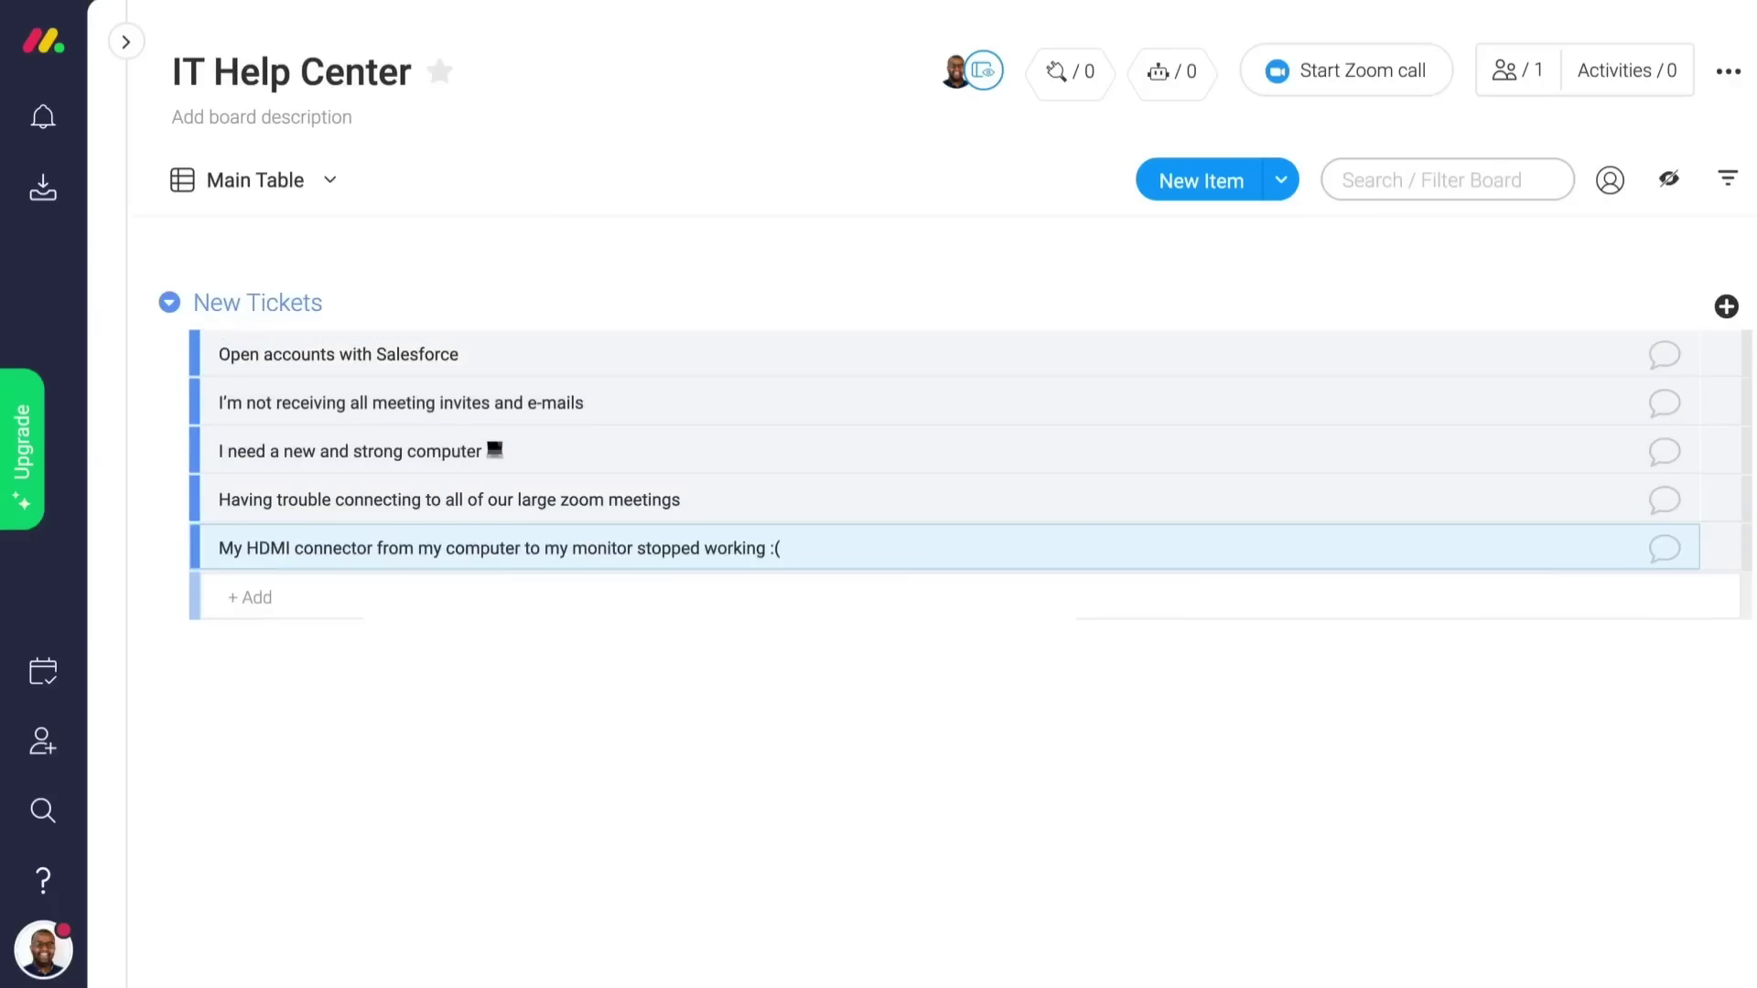
- Add Requester and Solved by People columns and assign the first ticket's requester
left_click(1726, 307)
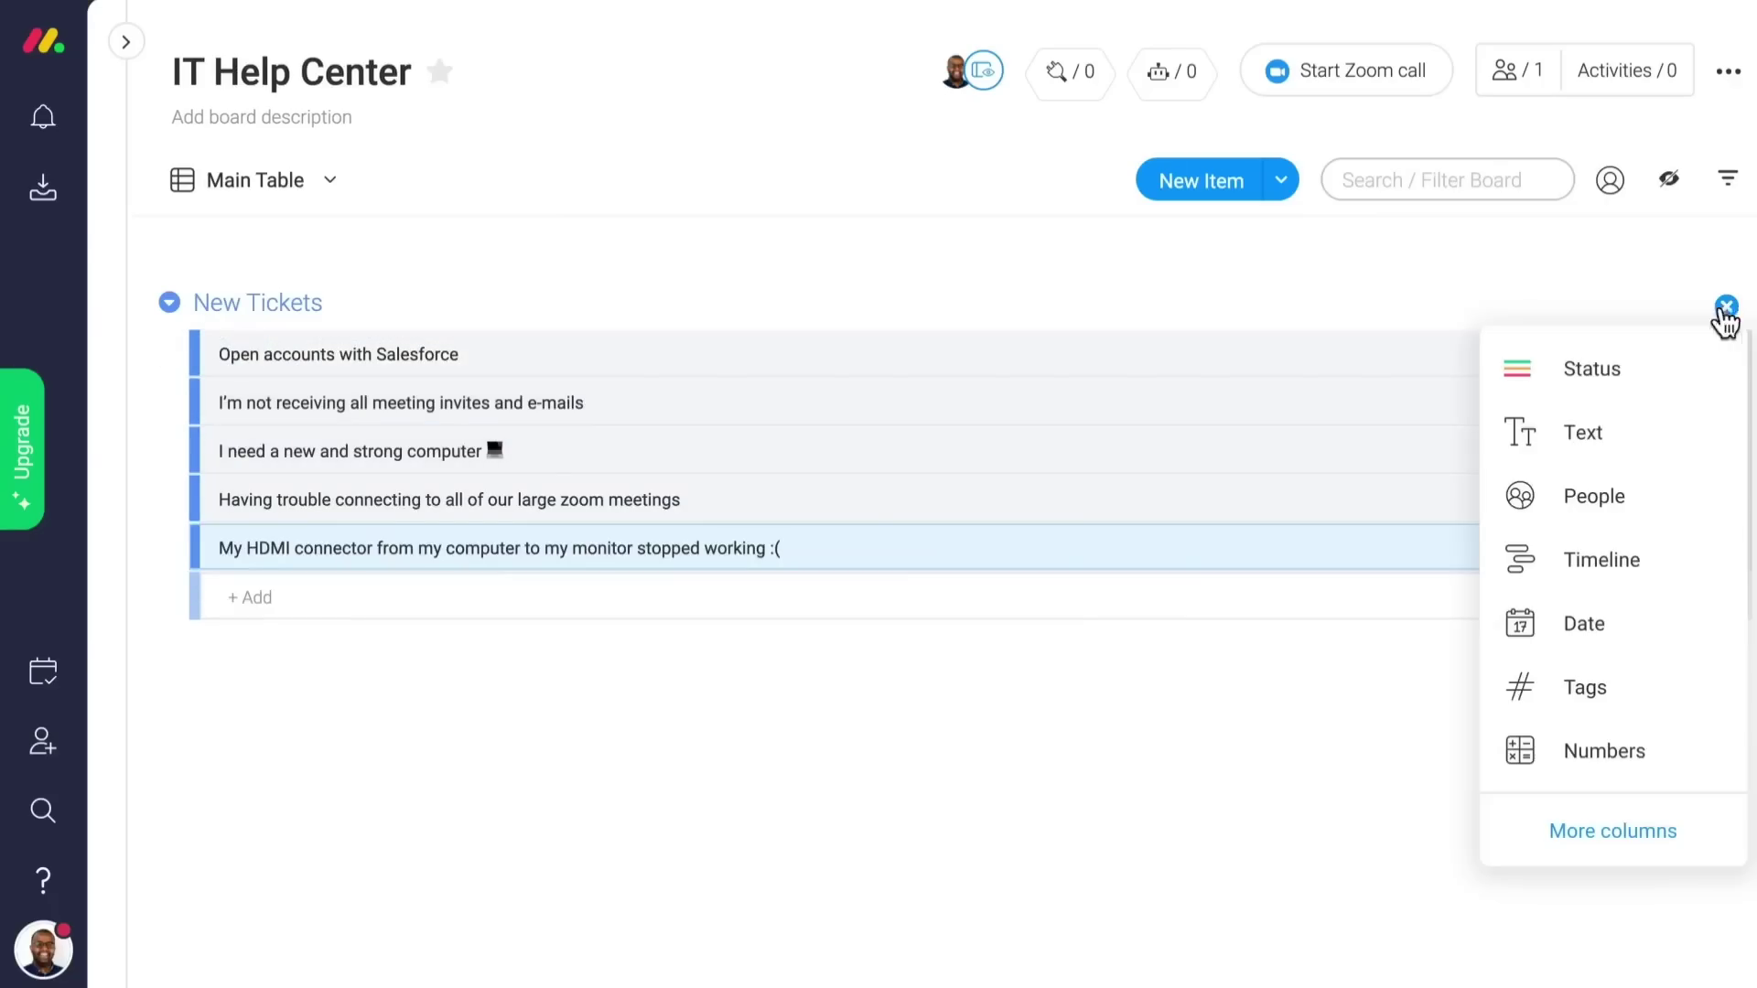
left_click(1623, 513)
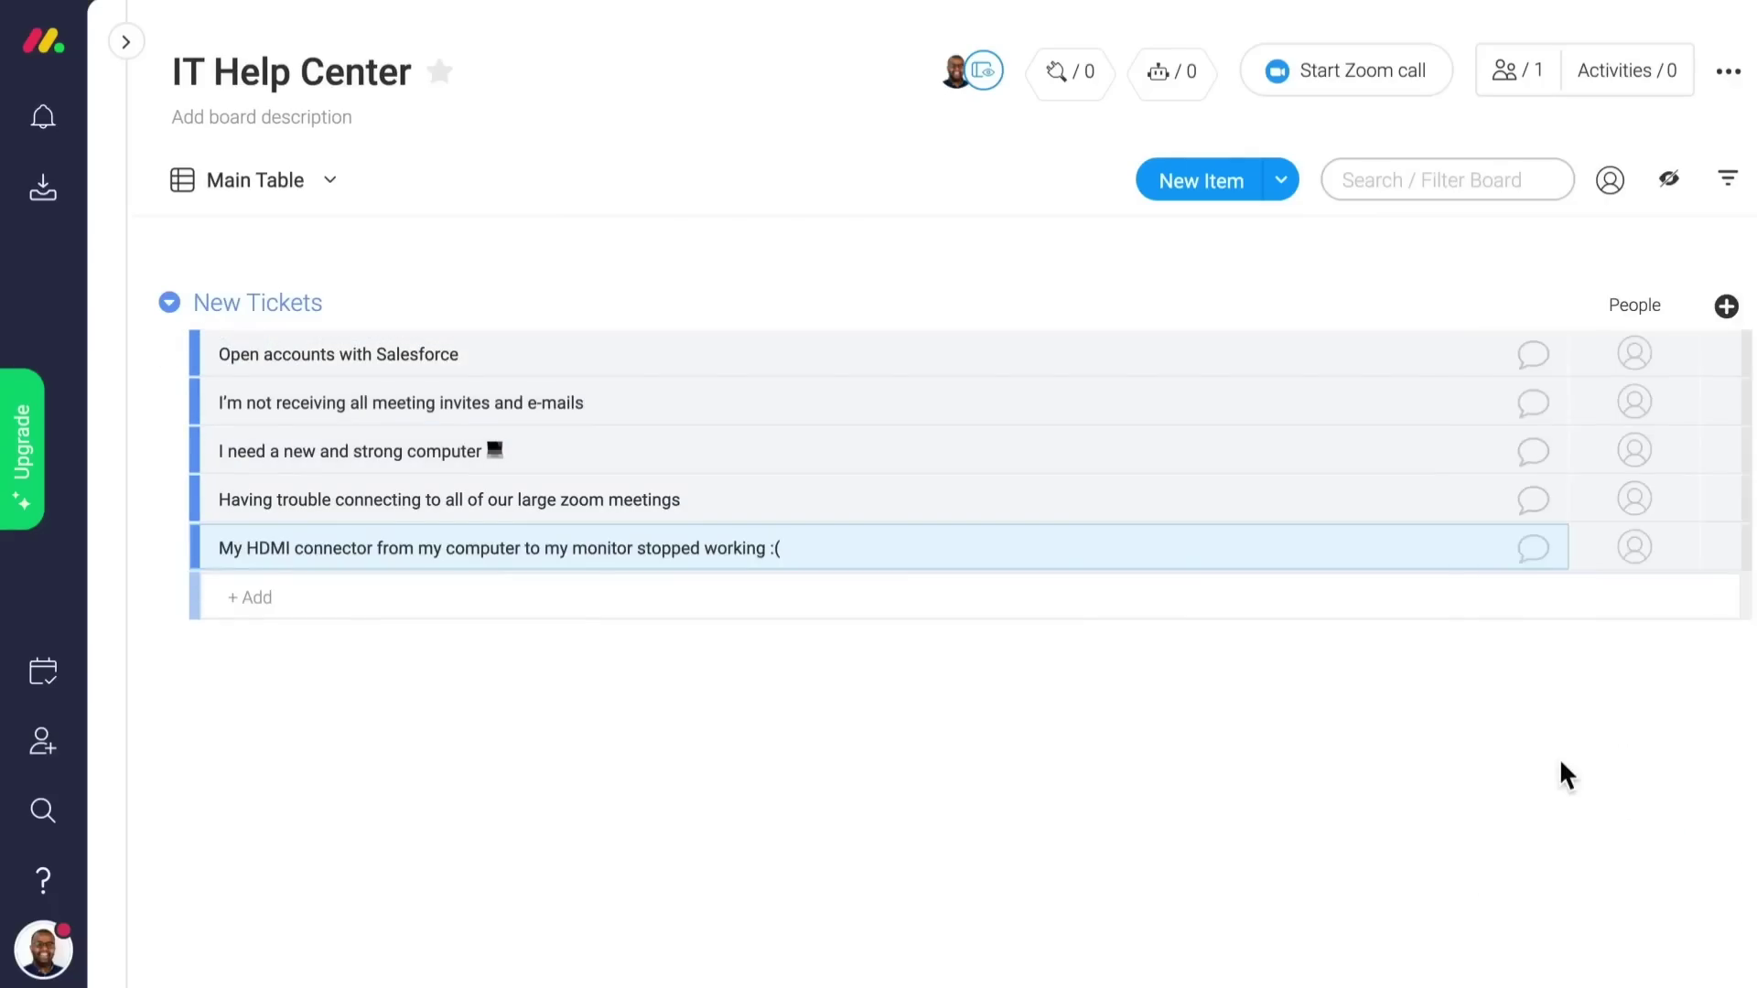
left_click(1632, 308)
type("Requester")
key("Return")
left_click(1726, 306)
left_click(1620, 497)
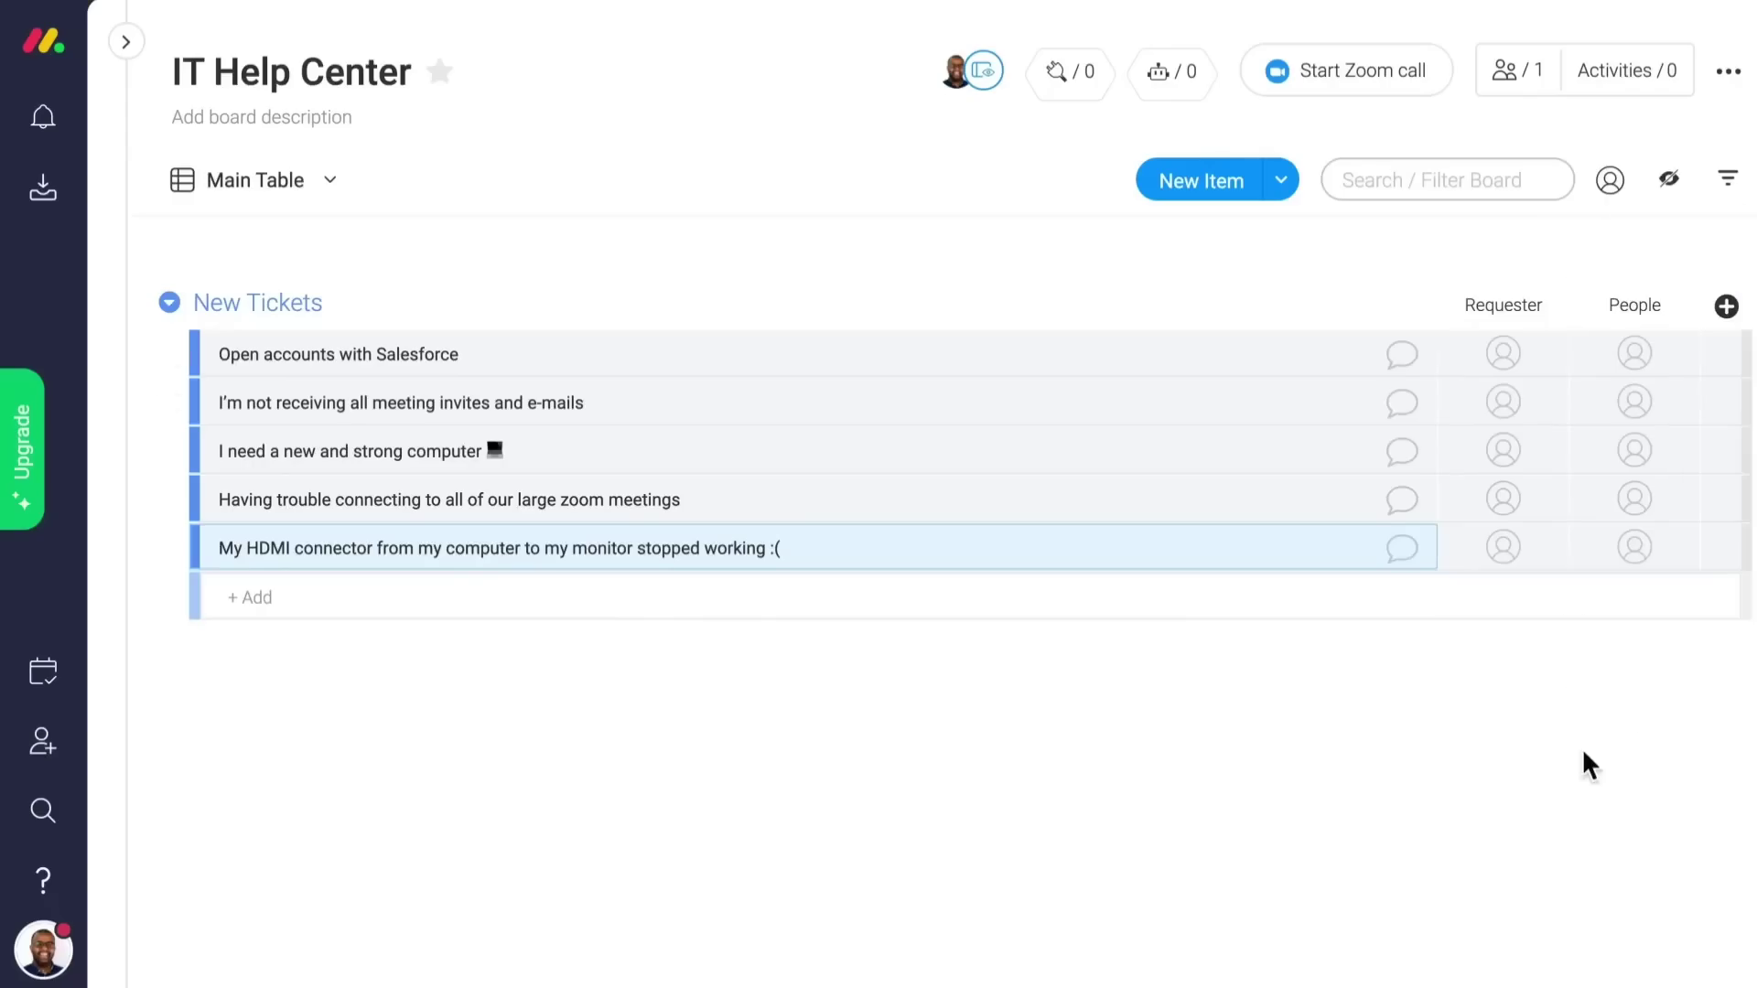
type("Solved by")
key("Return")
left_click(1503, 355)
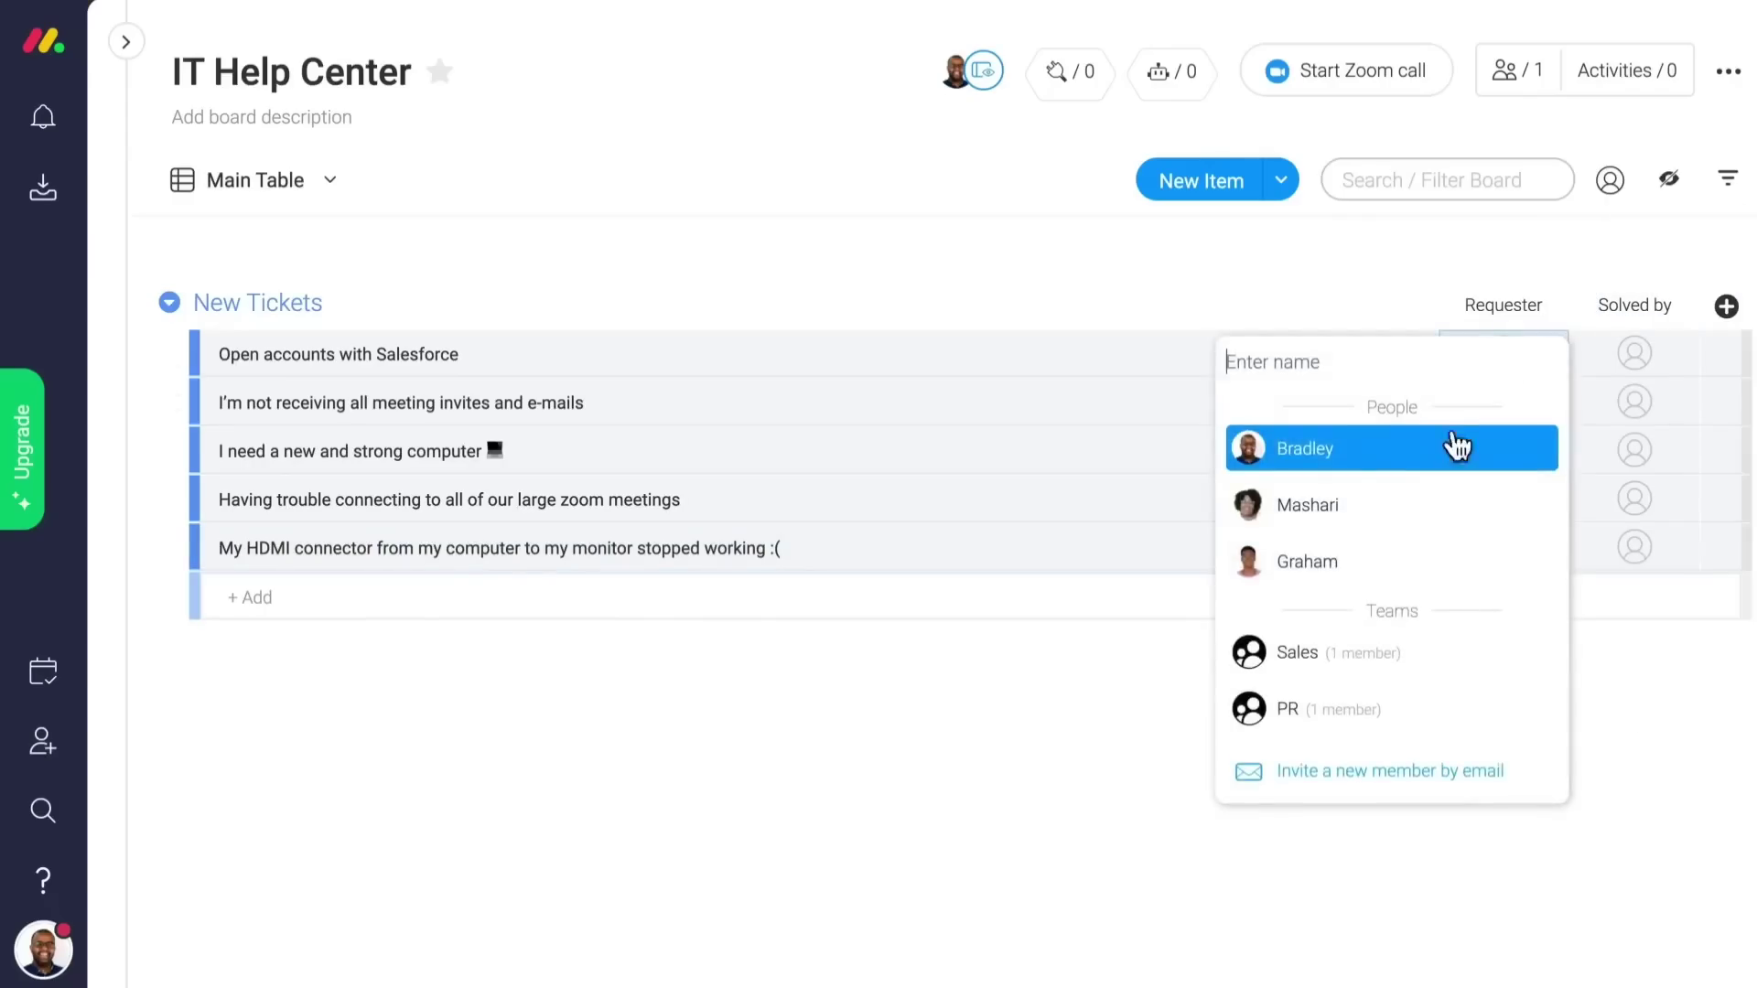
left_click(1452, 444)
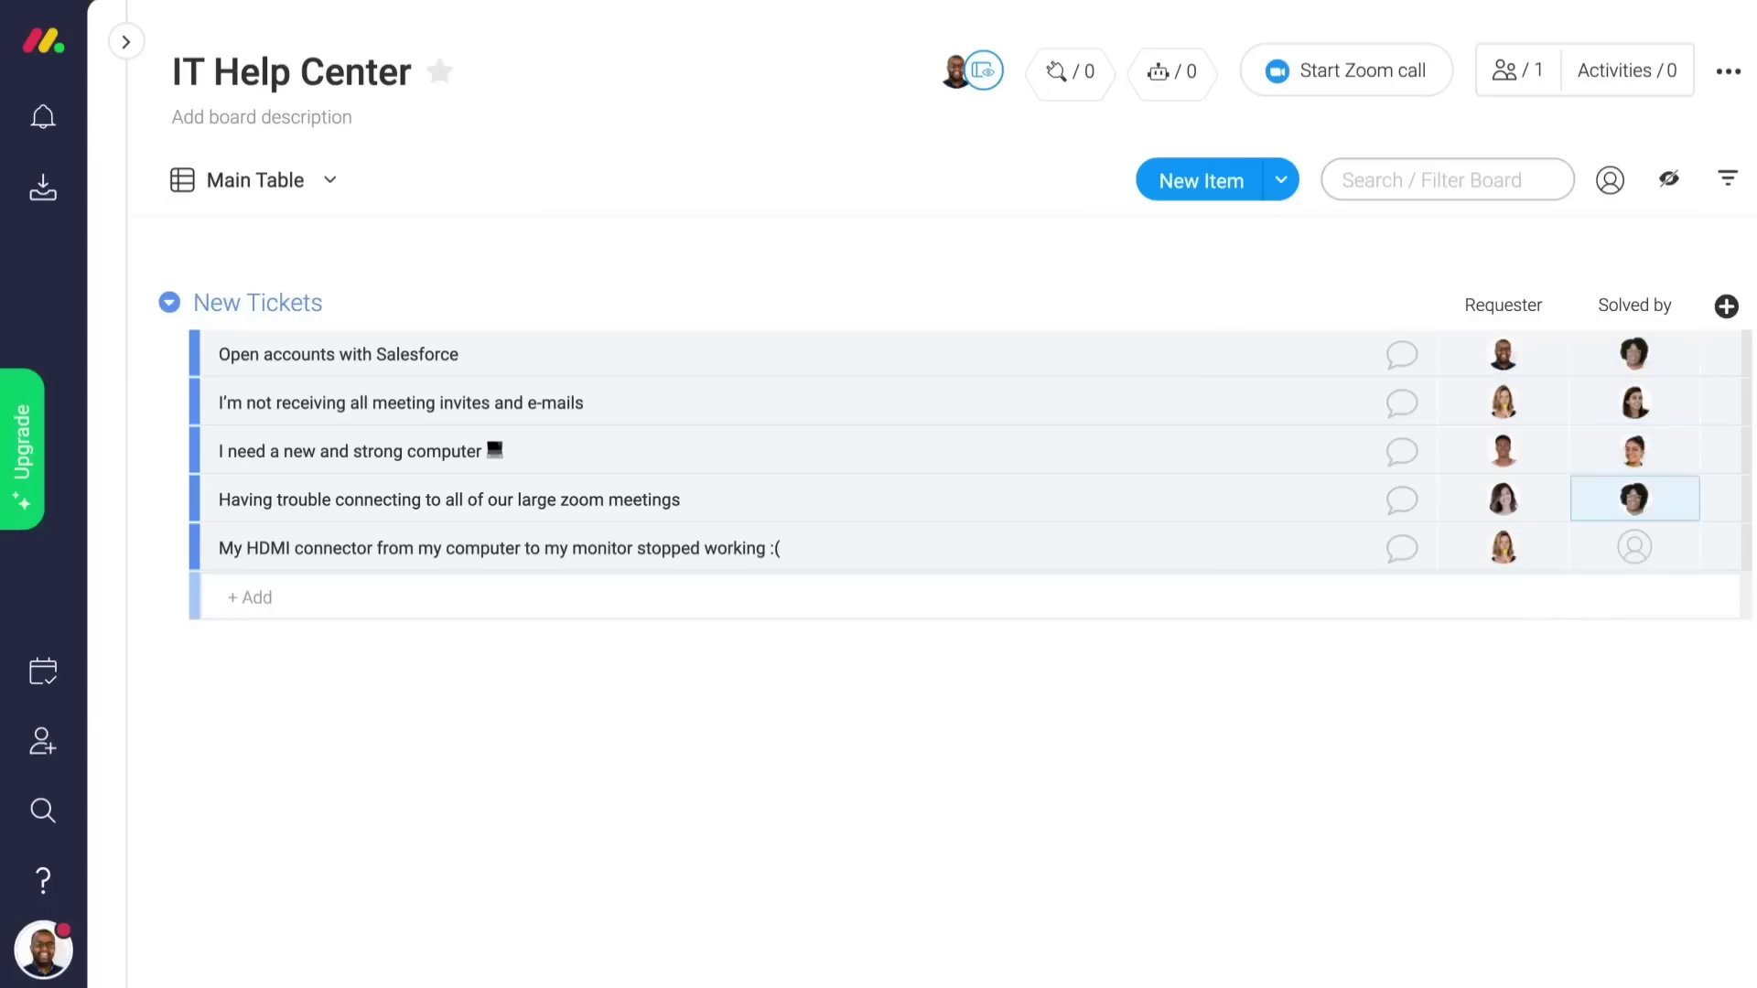
- Add two Status columns, naming the first one Urgency, and start editing its labels
left_click(1725, 305)
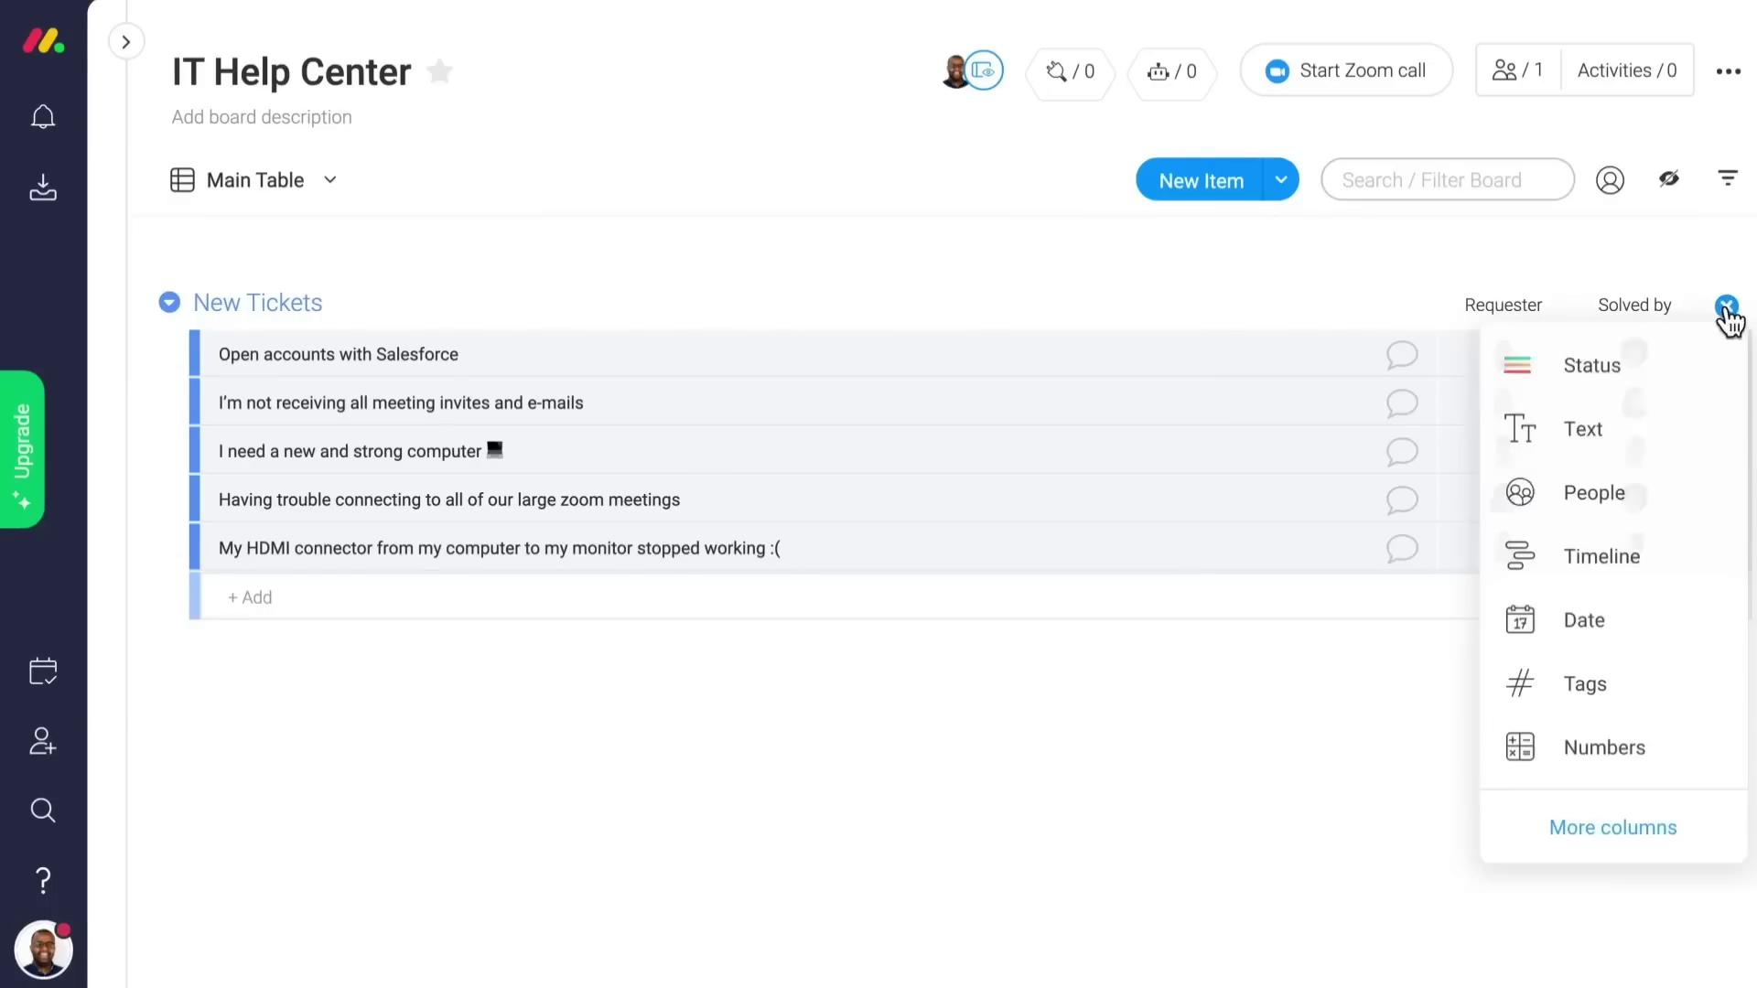
left_click(1695, 371)
left_click(1606, 304)
type("Urgen")
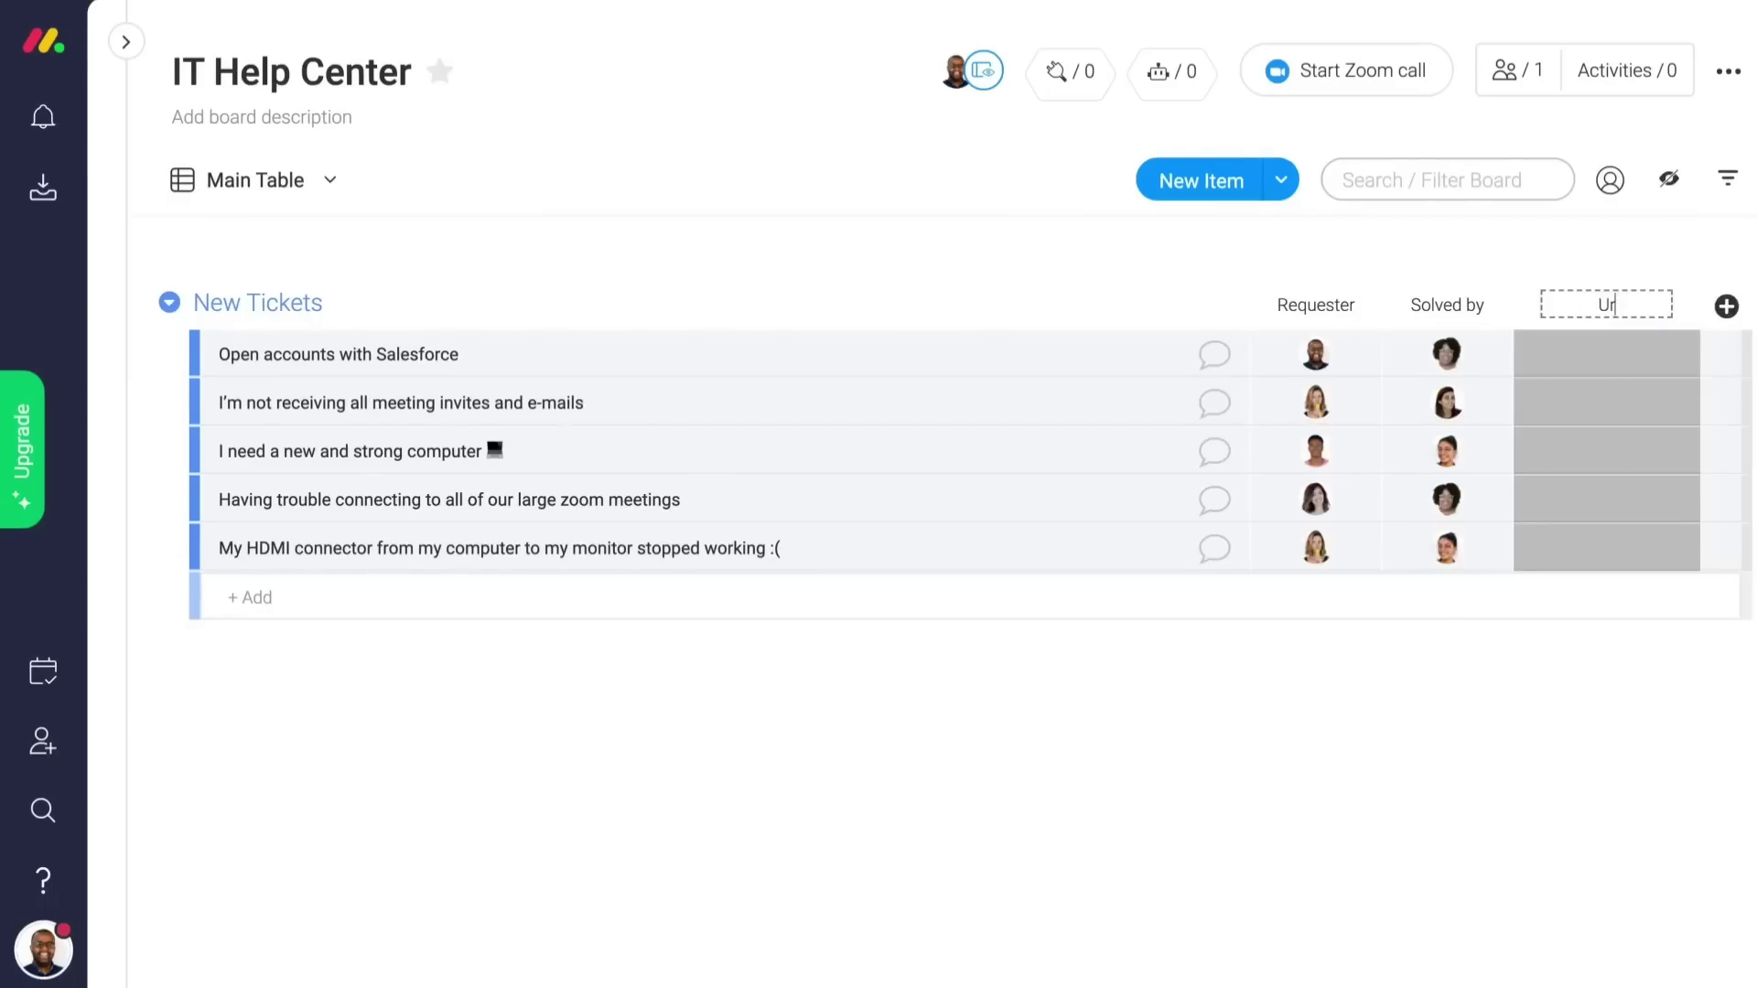
type("cy")
left_click(1726, 307)
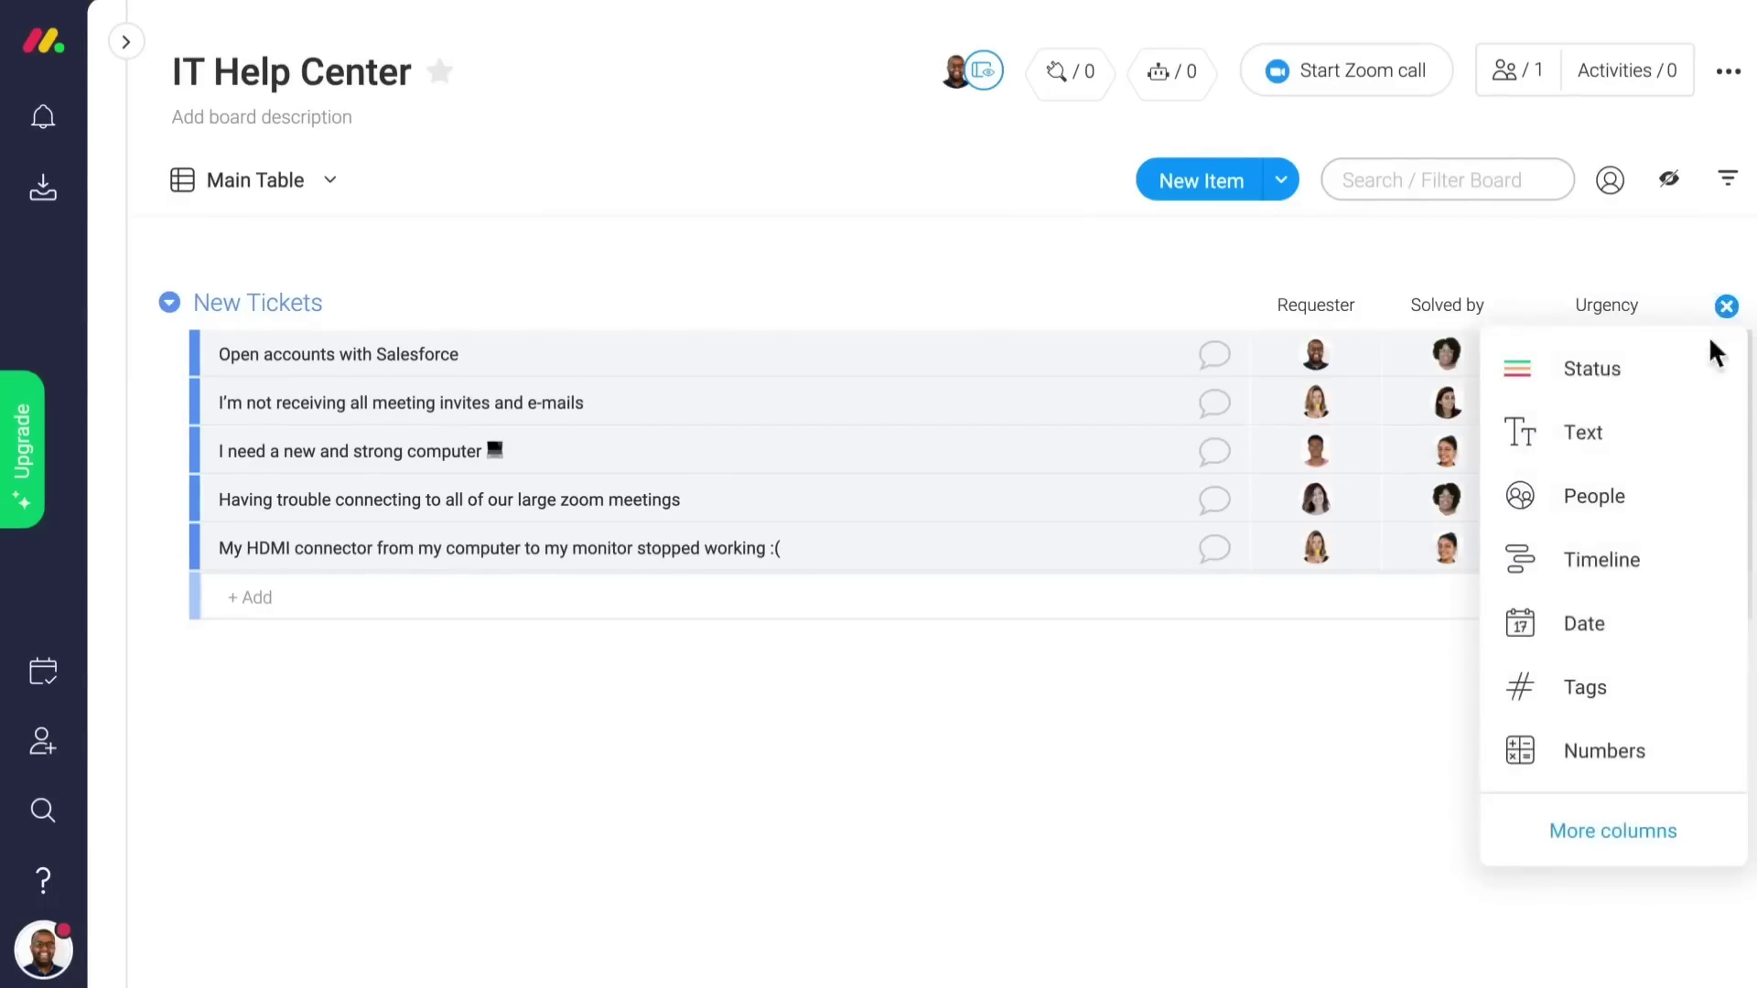
left_click(1709, 365)
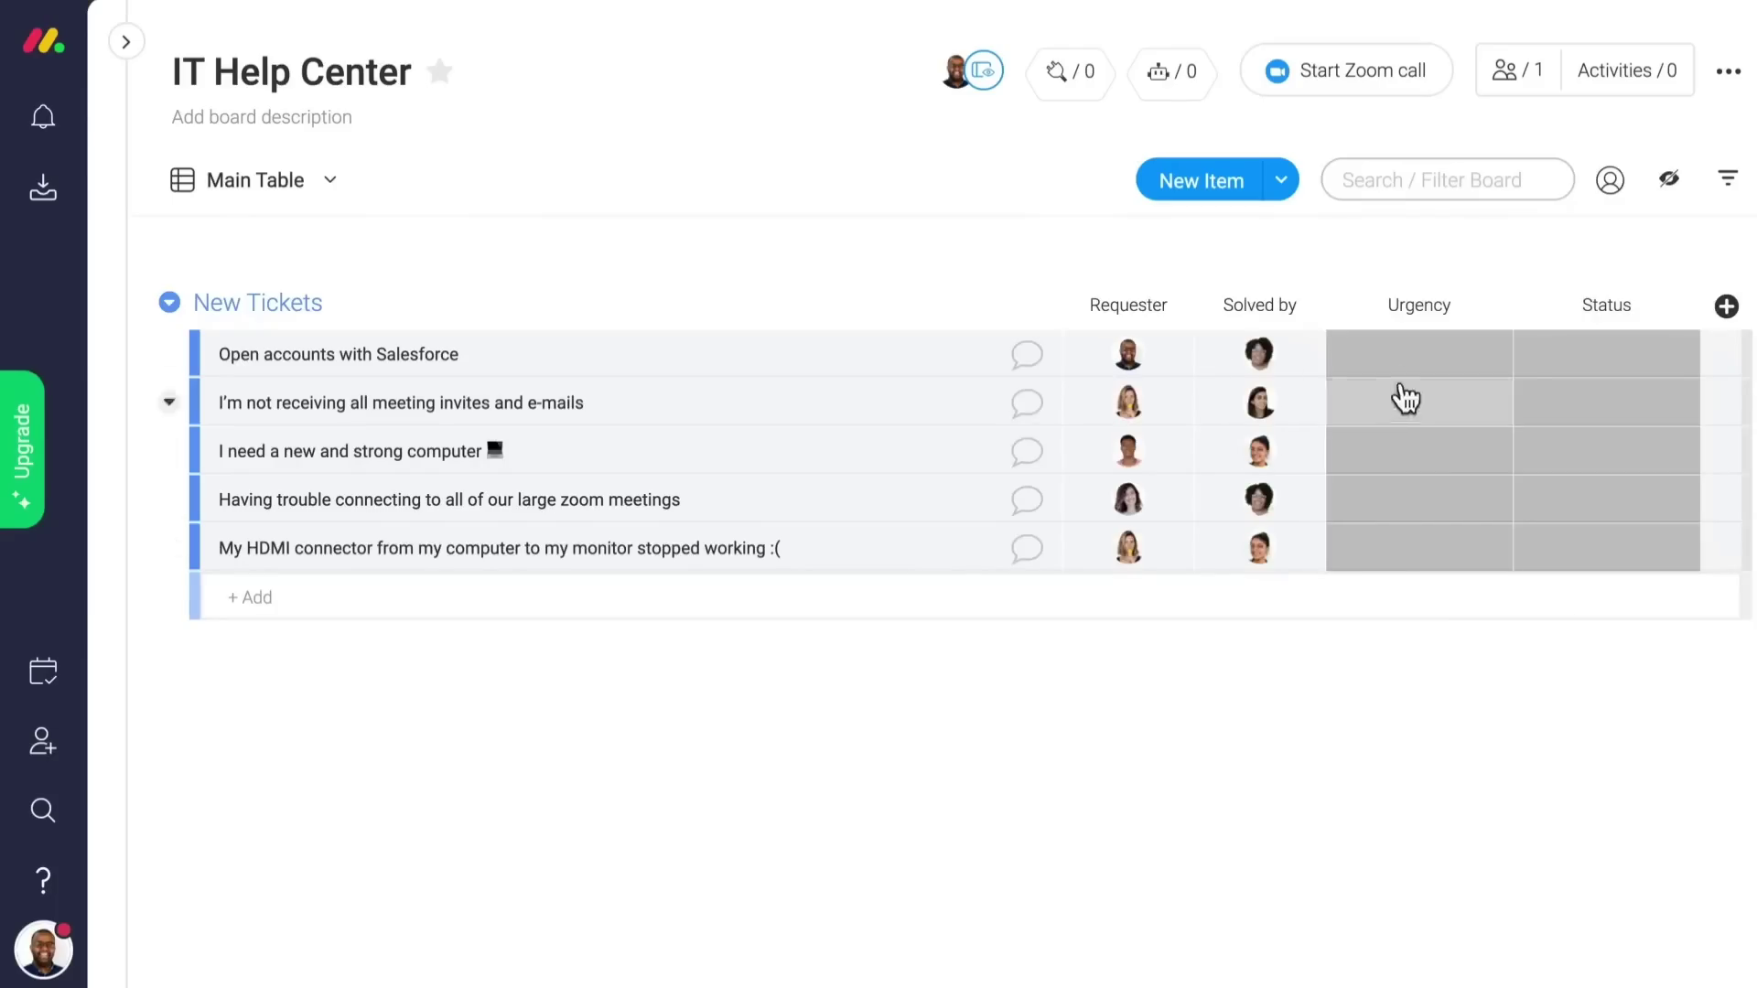
left_click(1428, 363)
- Relabel Urgency as Urgent (dark red), Normal (purple) and Low (light blue), and apply
left_click(1251, 425)
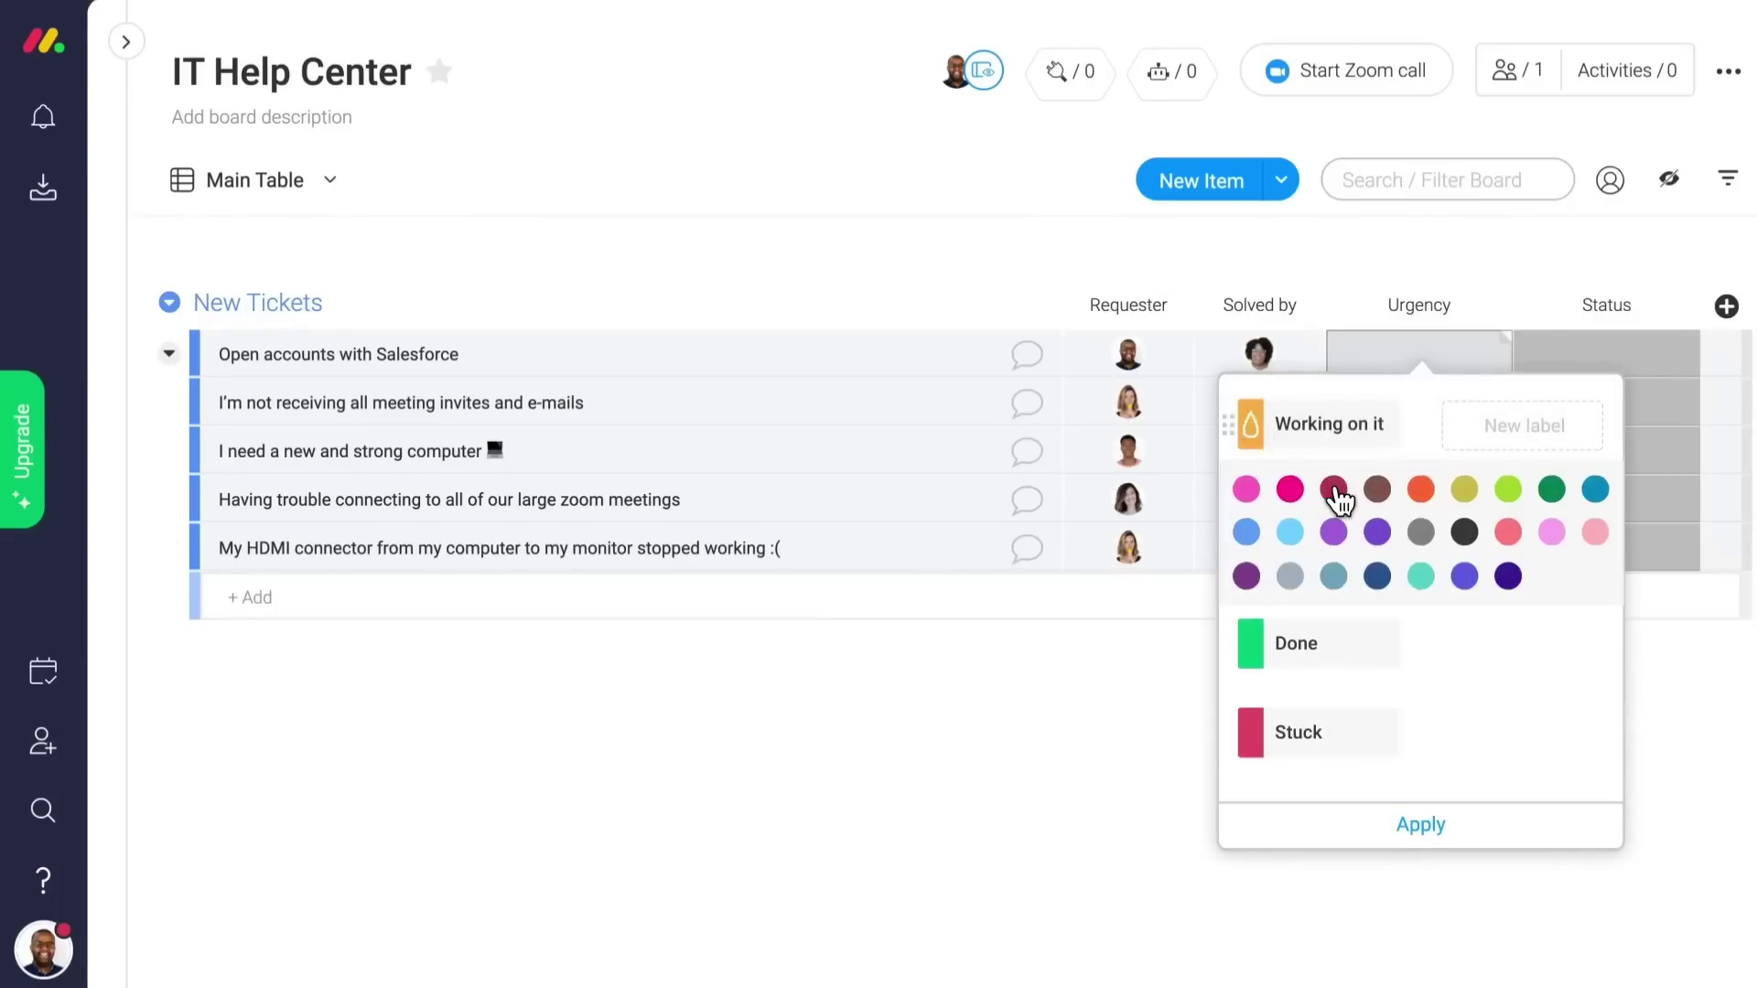
left_click(1333, 489)
type("Urgent")
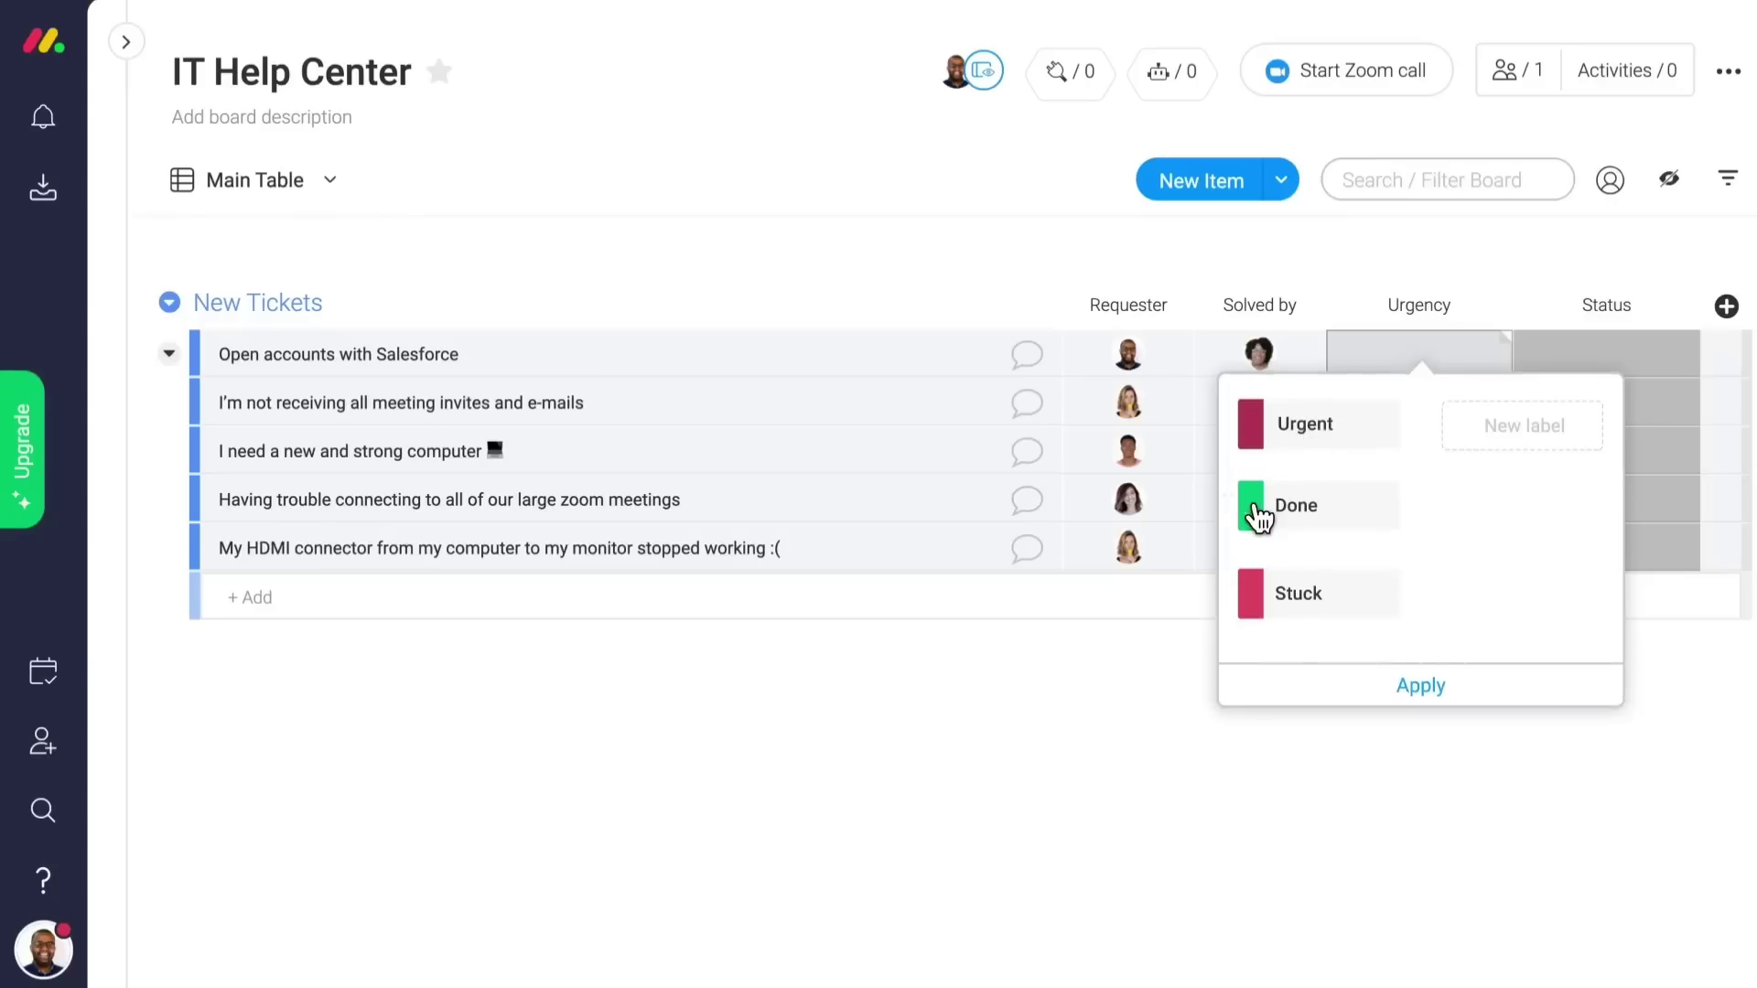
left_click(1252, 509)
left_click(1333, 618)
type("Normal")
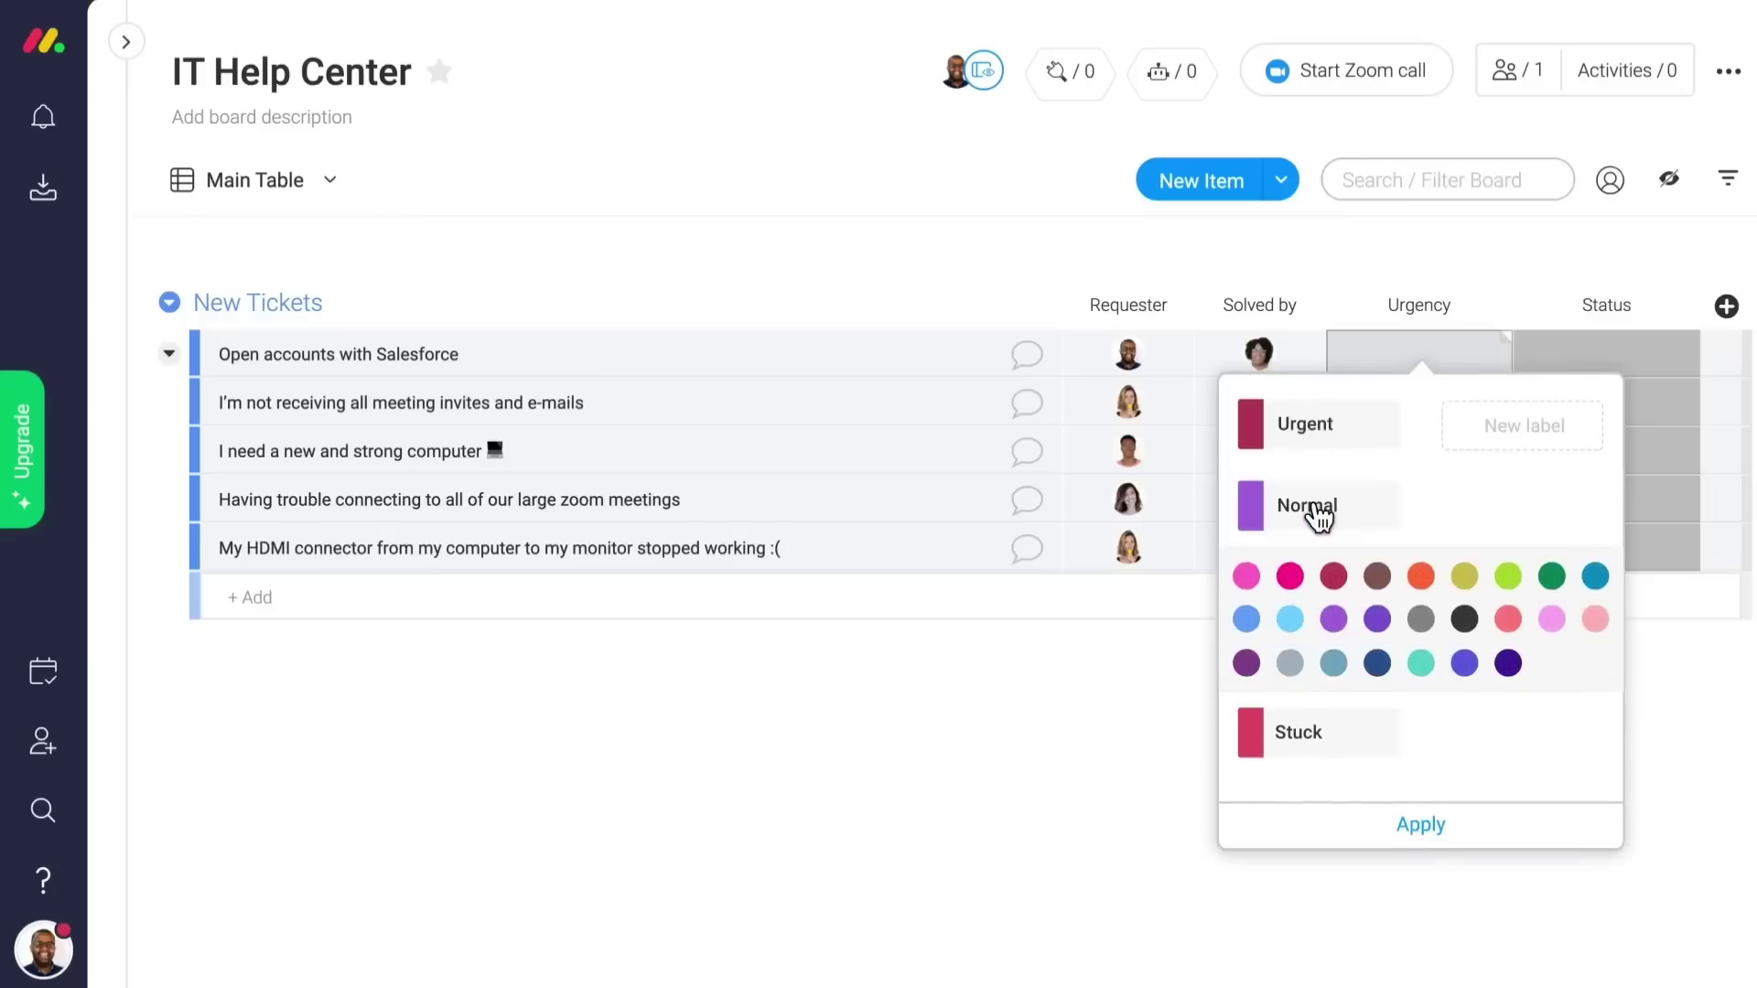
key("Return")
left_click(1252, 592)
left_click(1246, 703)
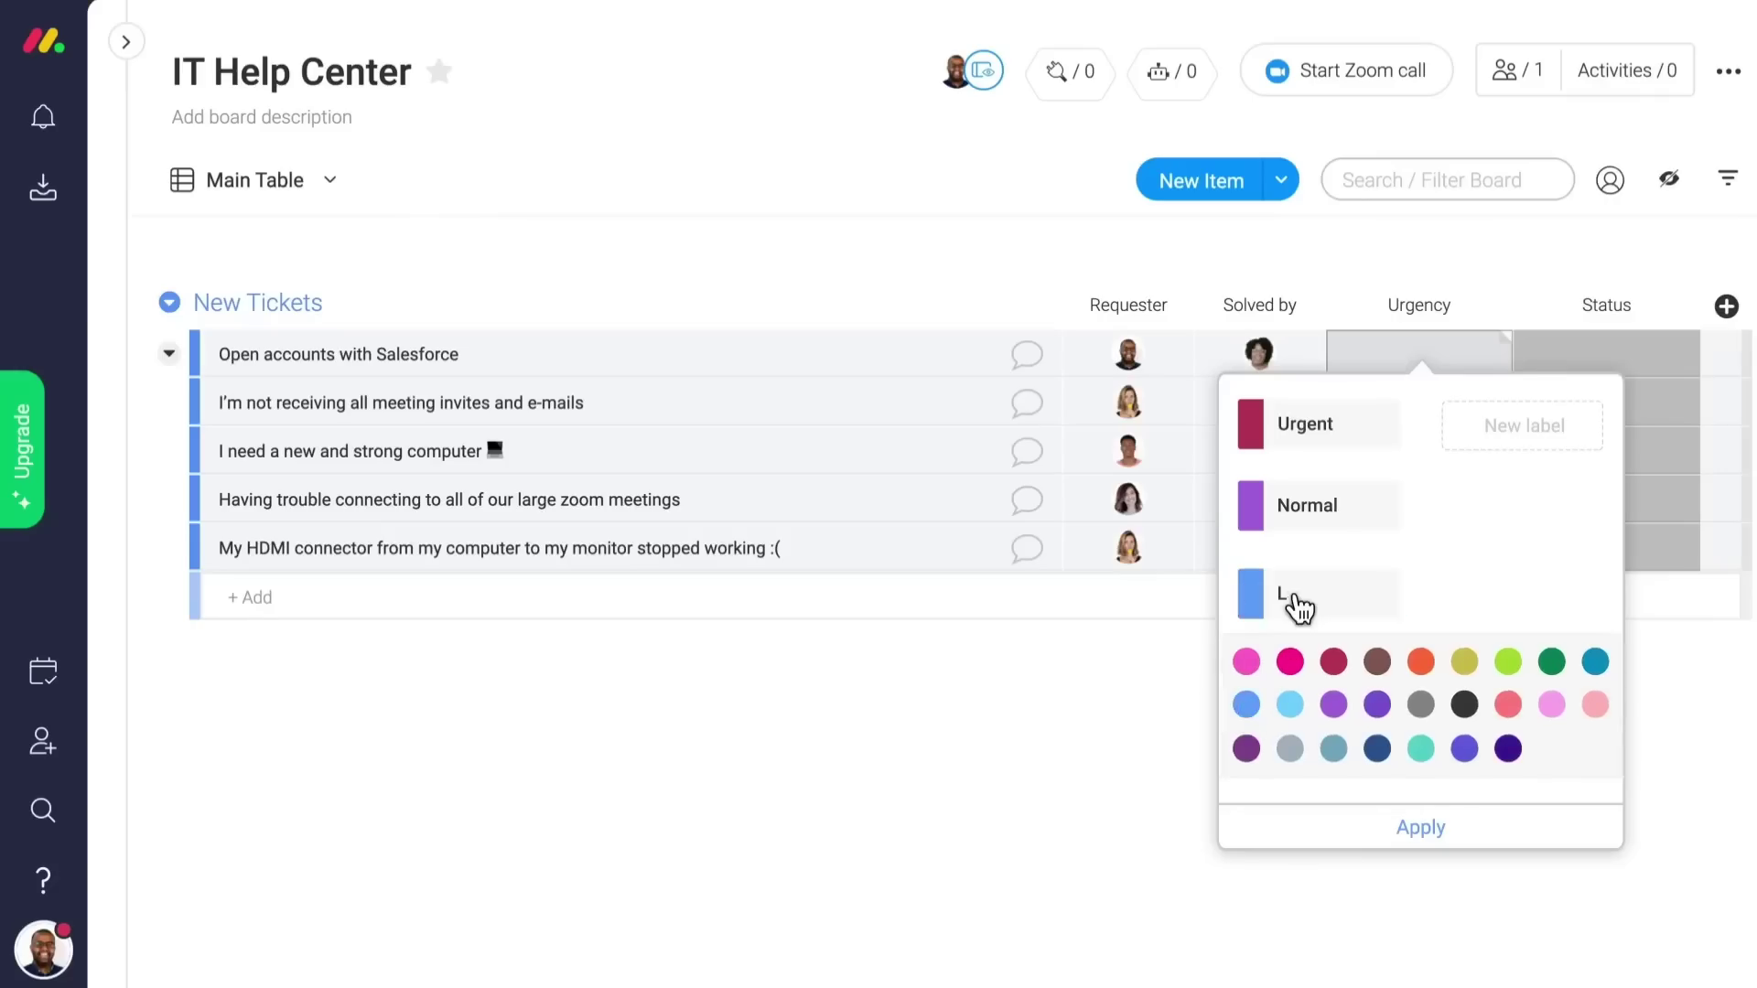
type("Low")
left_click(1421, 832)
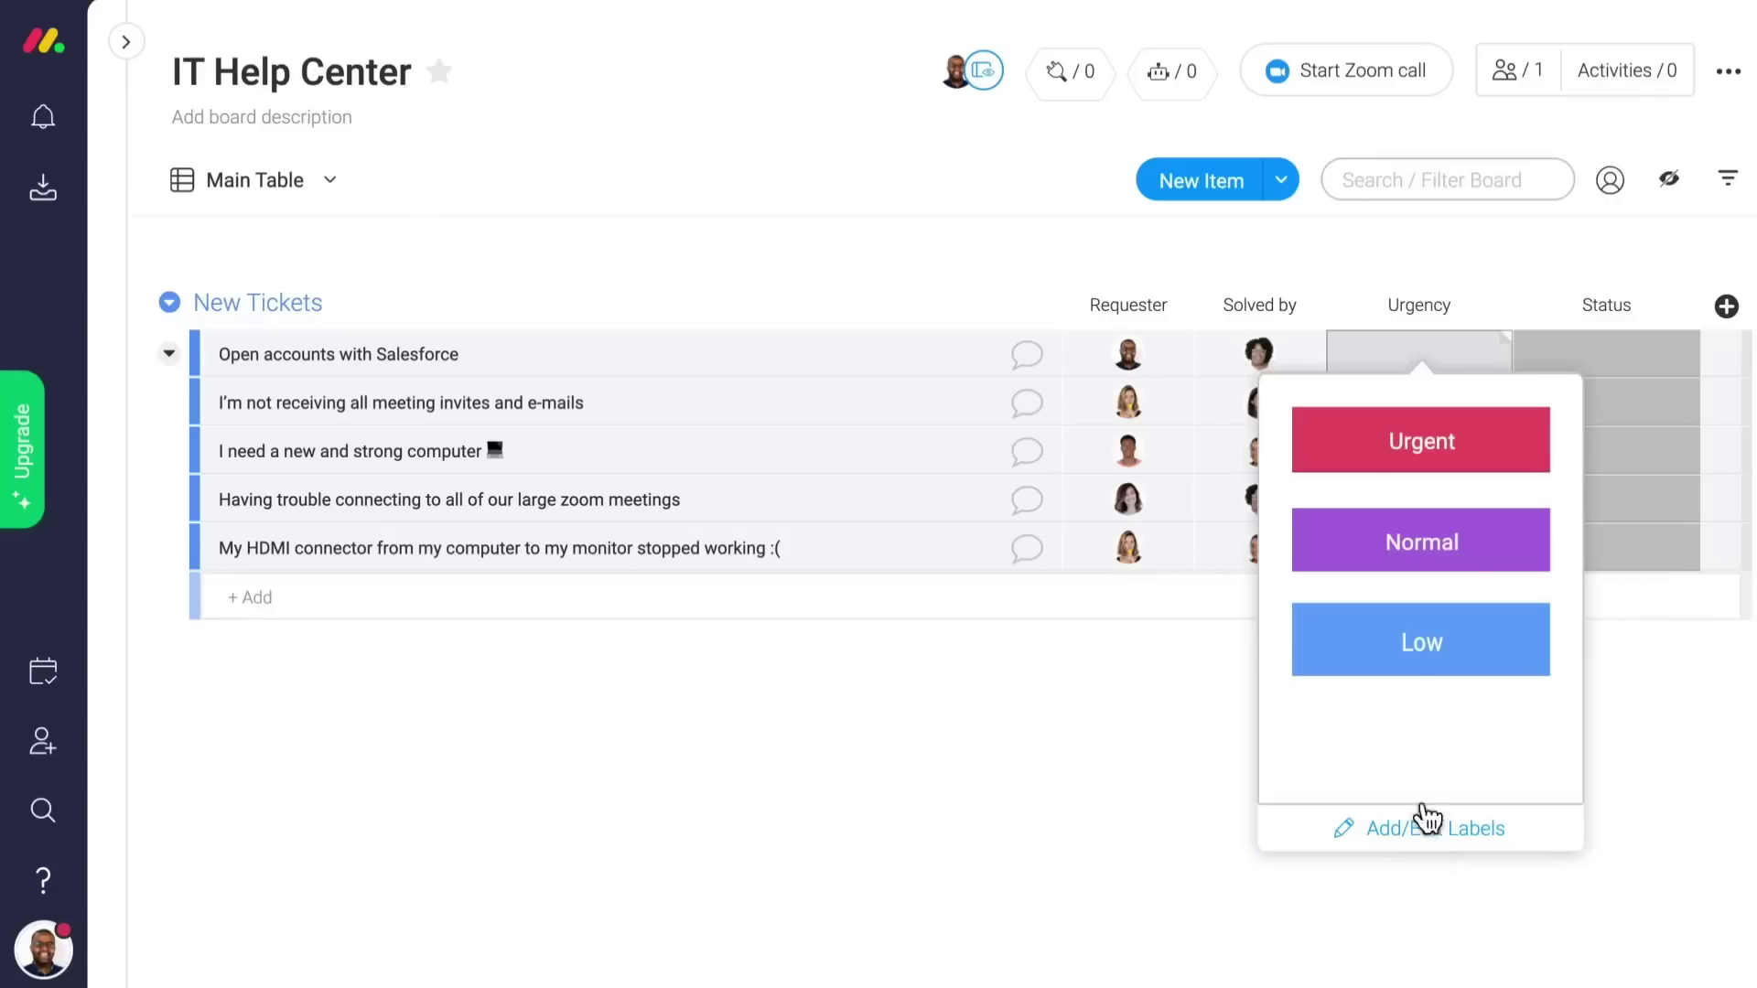
- Mark the first ticket Urgent and move the Urgency column to the first position
left_click(1422, 460)
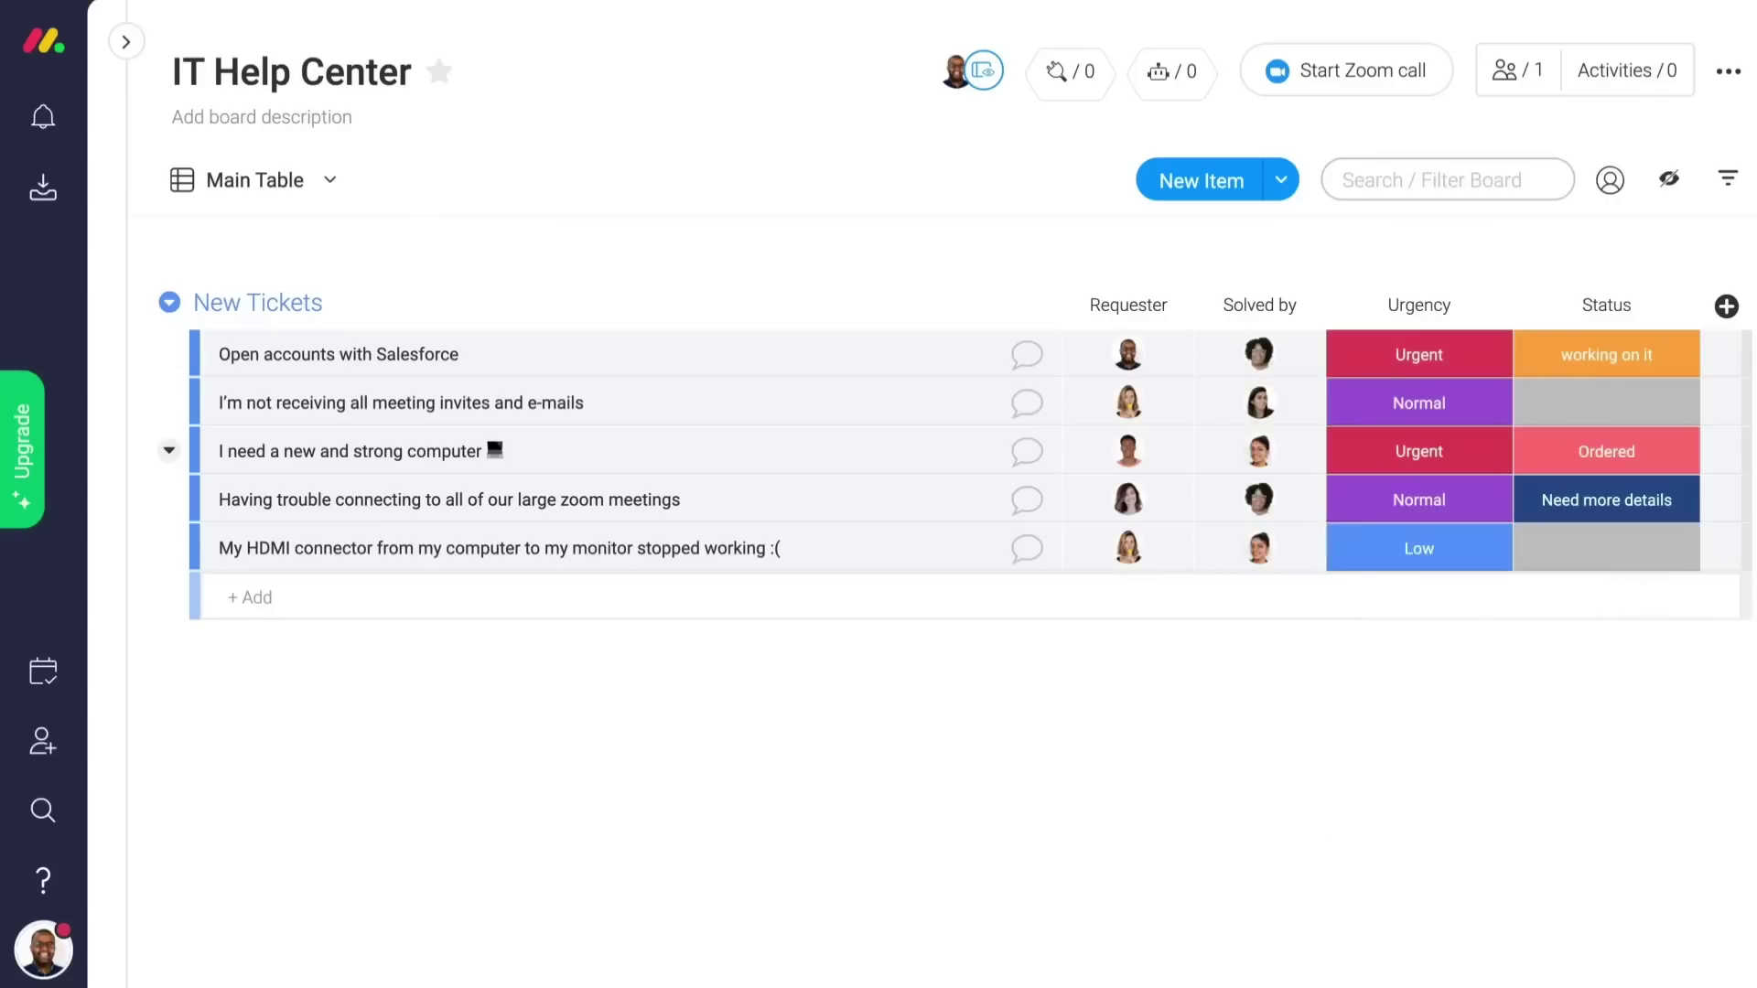
left_click_drag(1420, 305, 1124, 315)
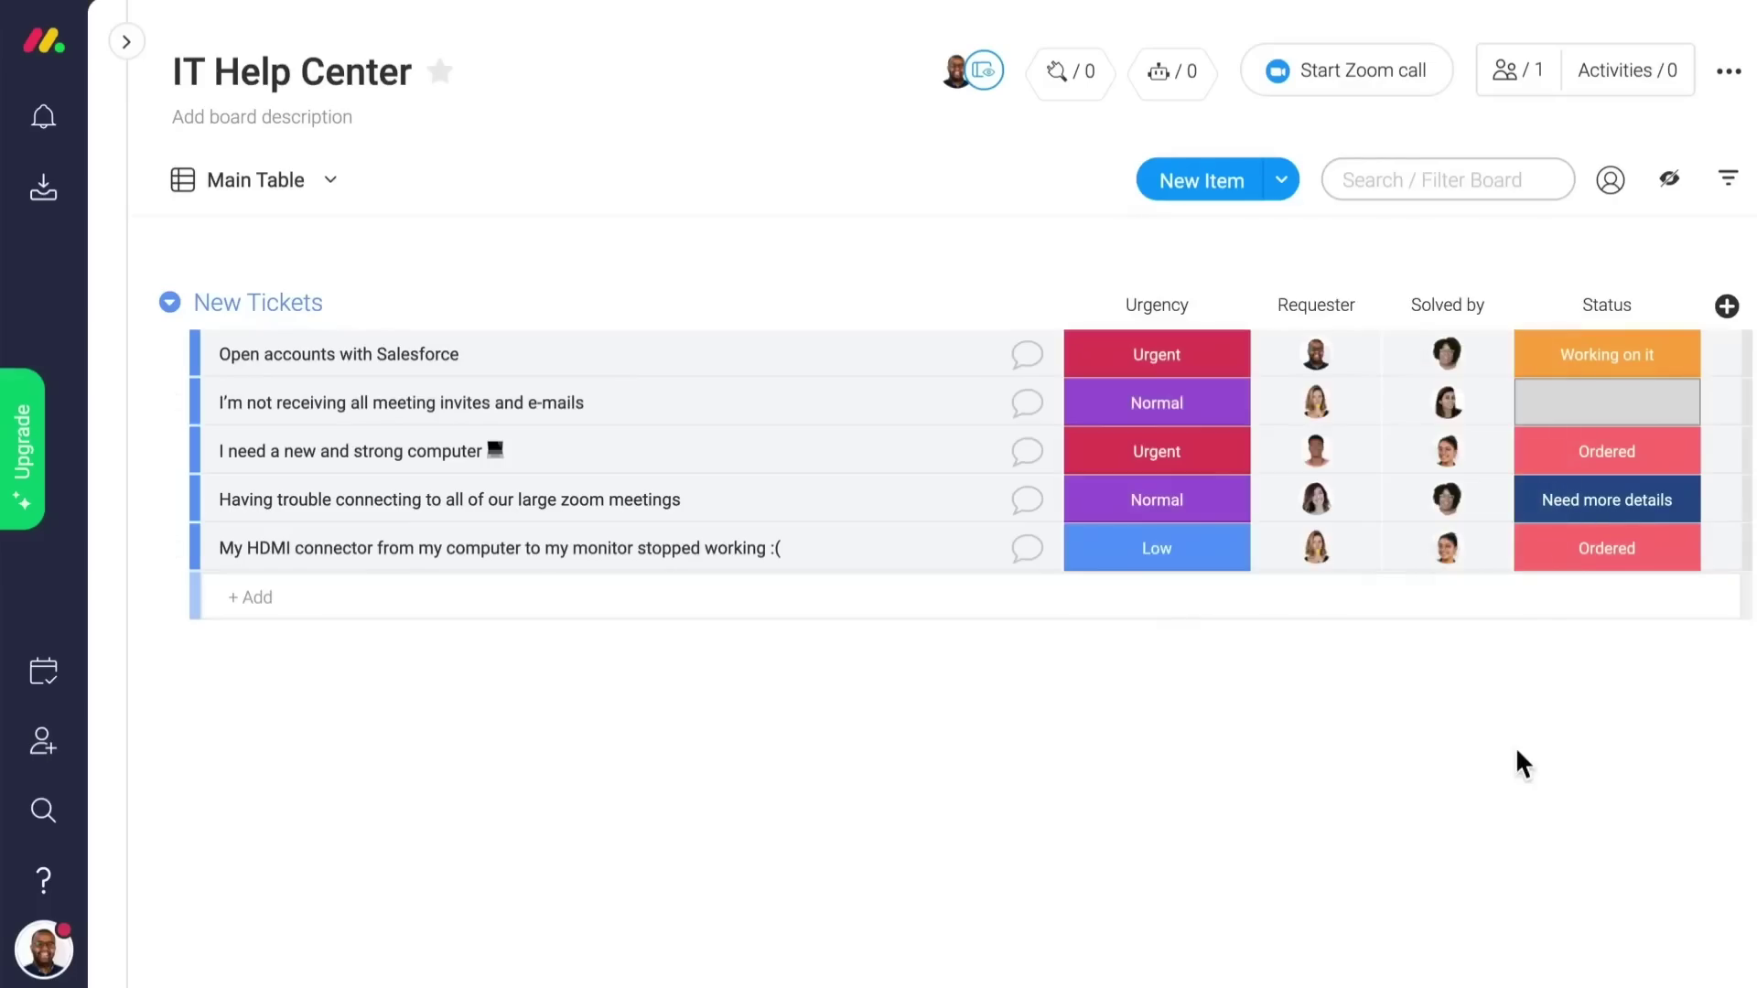
left_click(1725, 306)
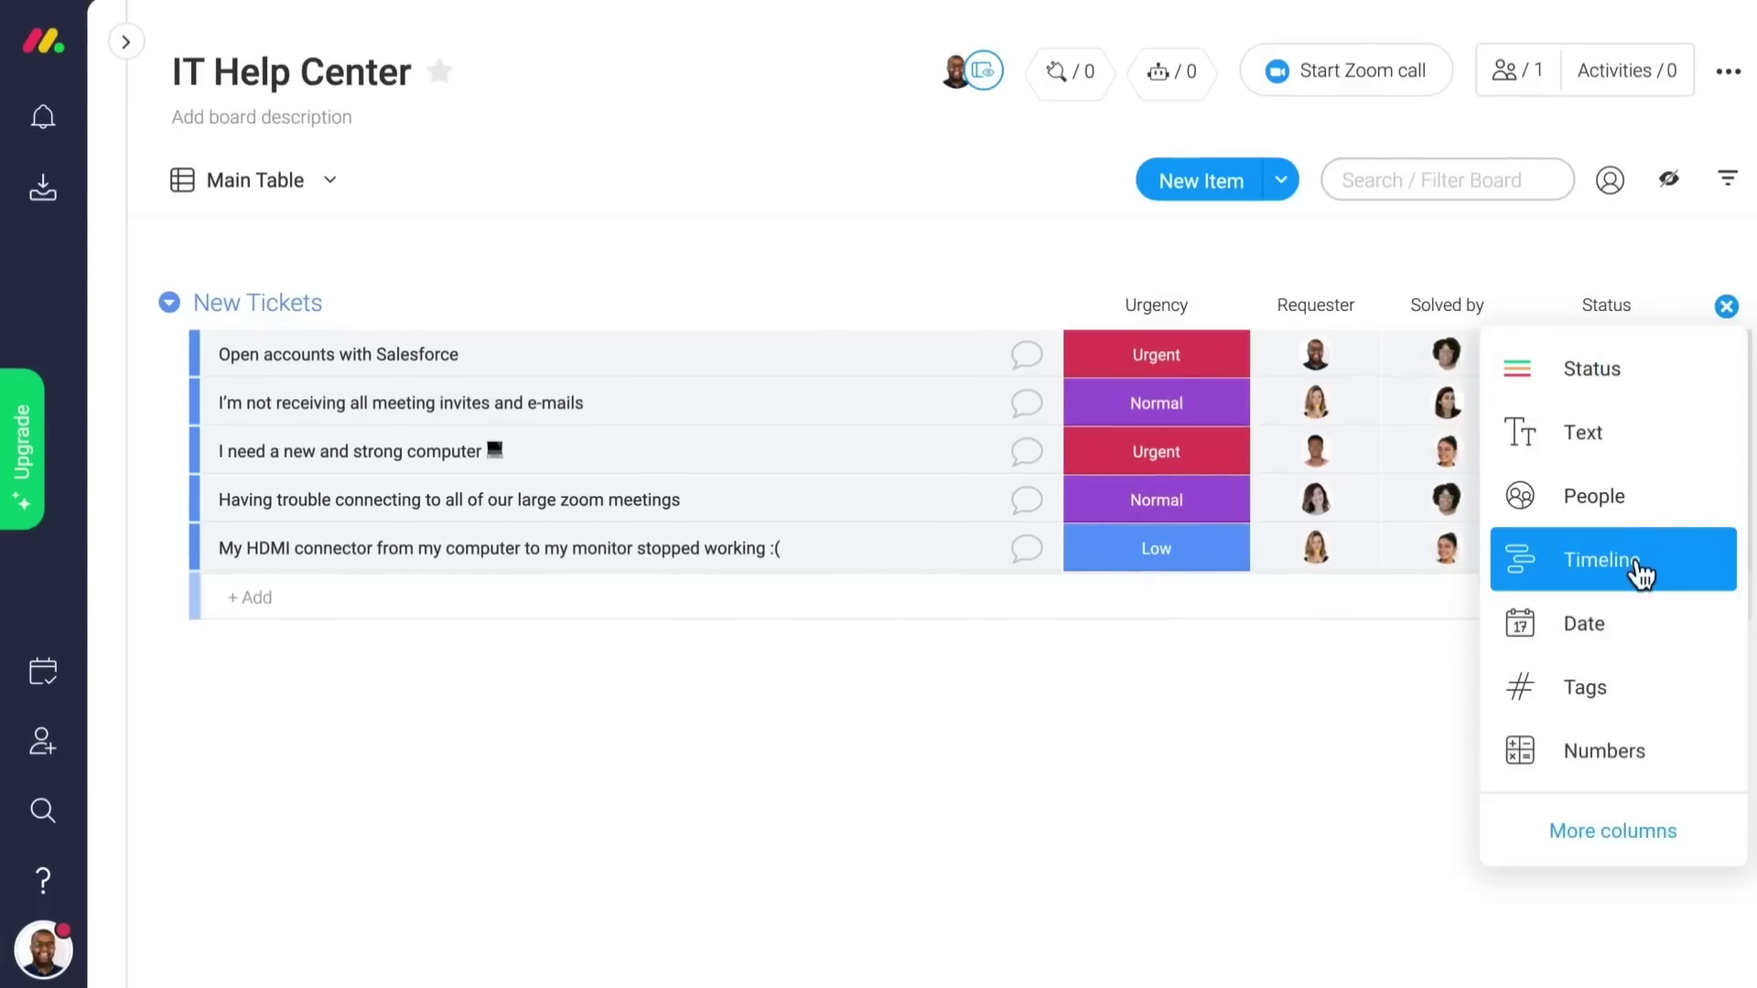
- Add a Timeline column and give the first ticket a May 20–29 range
left_click(1633, 563)
left_click(1564, 355)
left_click(875, 734)
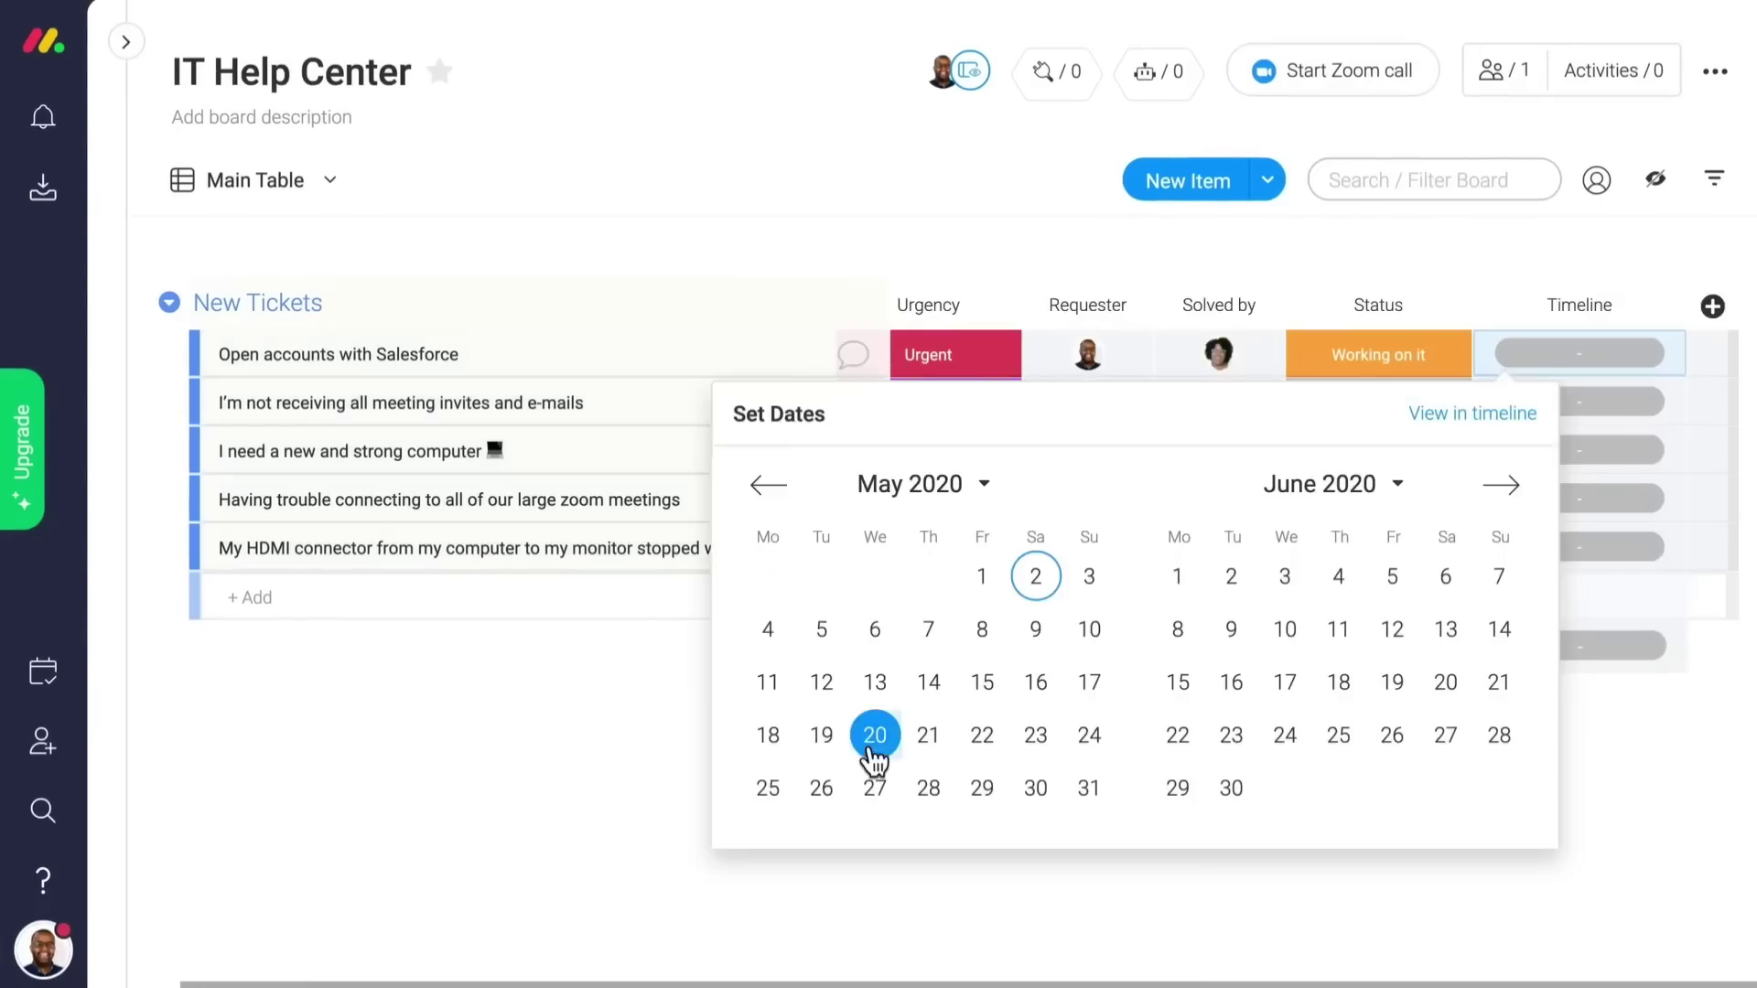
left_click(982, 789)
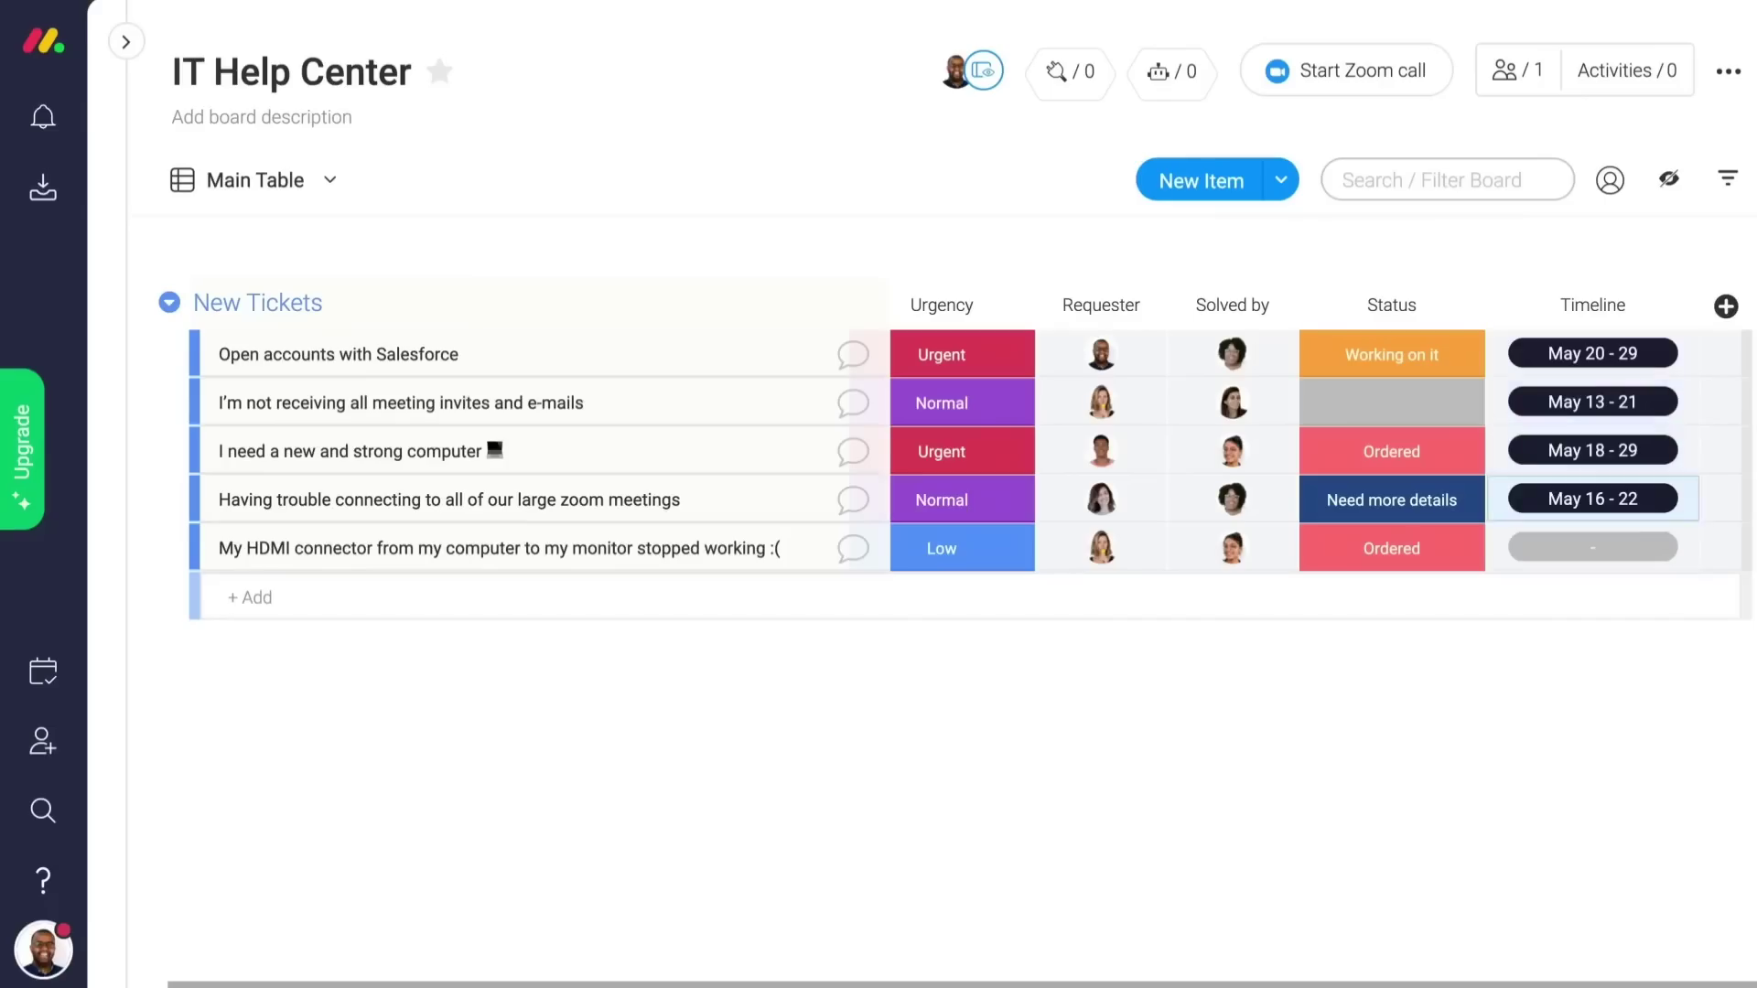
- Add a Location column and set the first ticket's location to the 15th Street address
left_click(1726, 305)
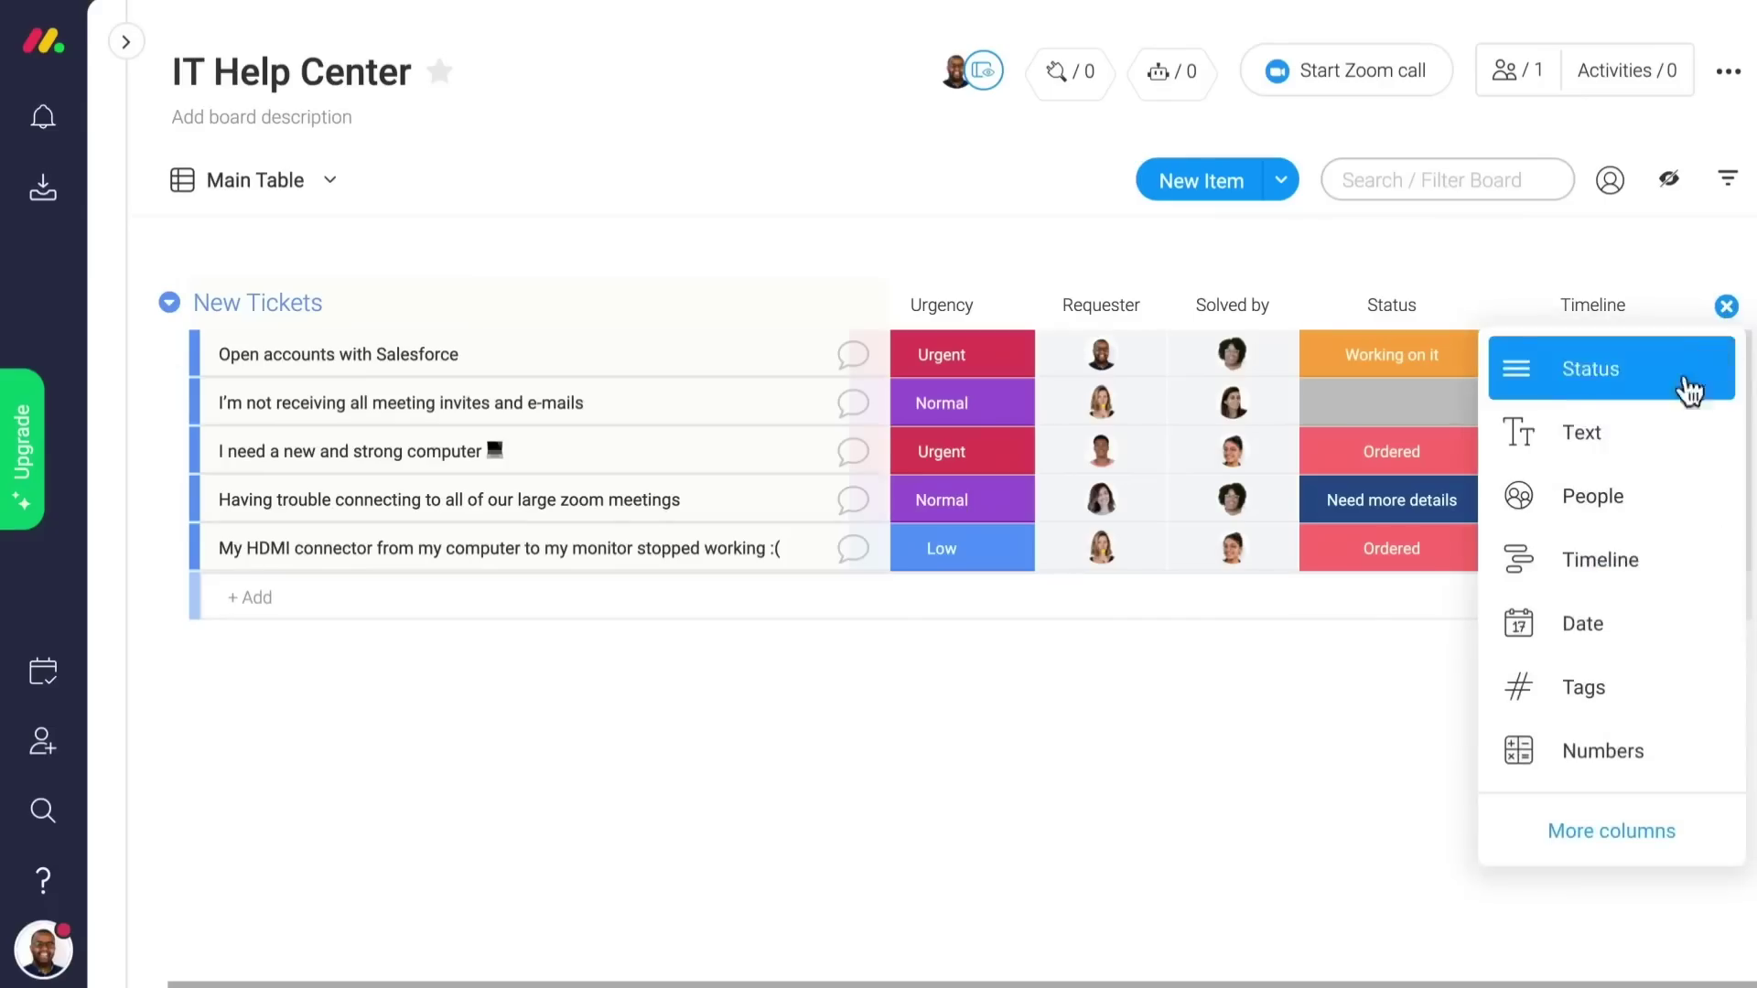
left_click(1636, 851)
left_click_drag(1632, 203, 1632, 474)
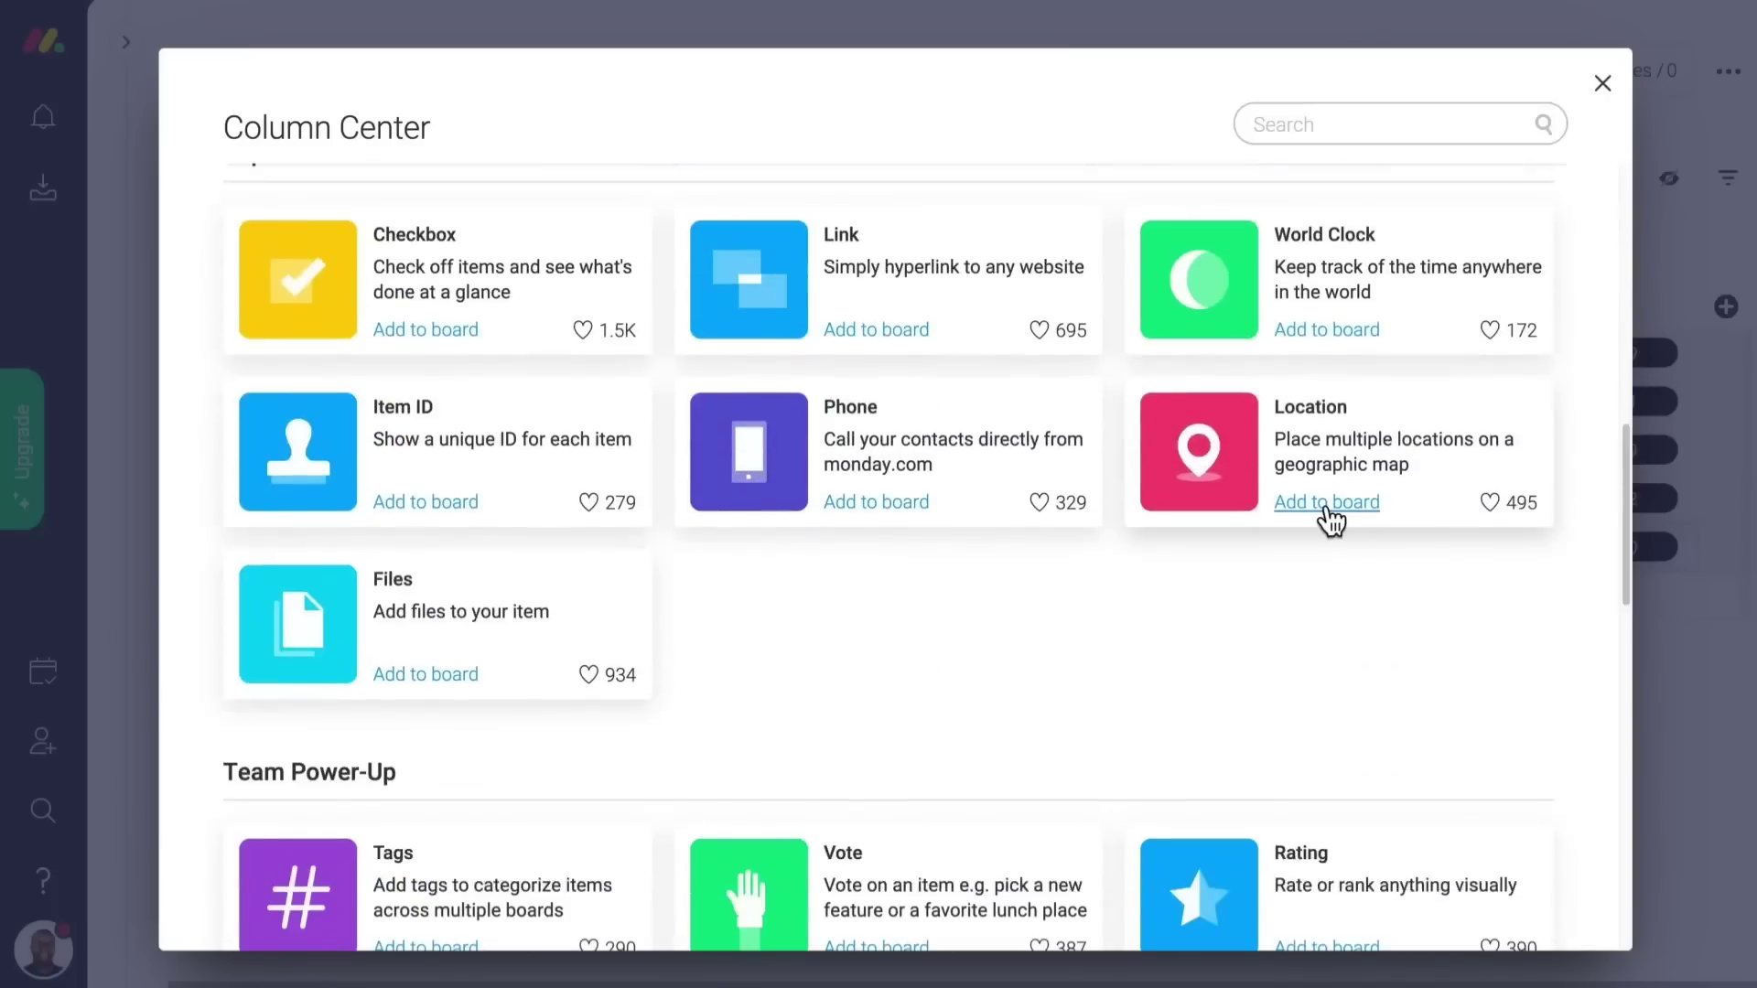
left_click(1326, 506)
left_click(1592, 355)
type("15th street san f")
left_click(1604, 388)
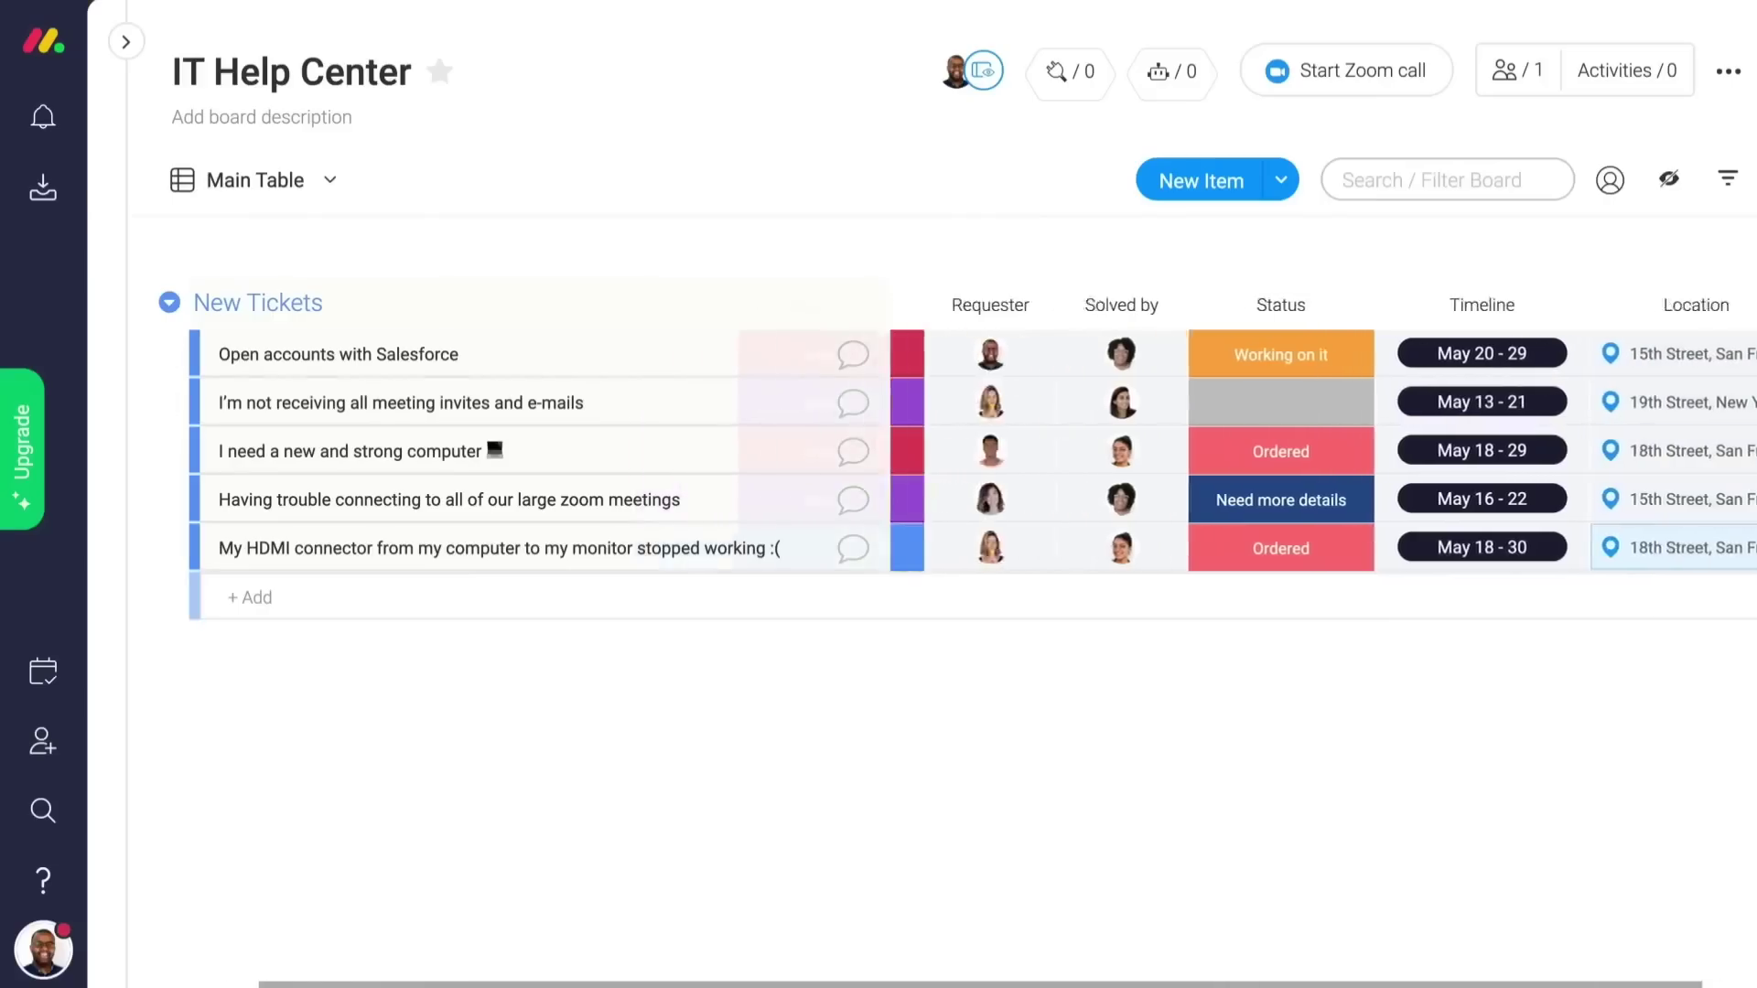
- Add a Working Tickets group placed below New Tickets
left_click(1281, 183)
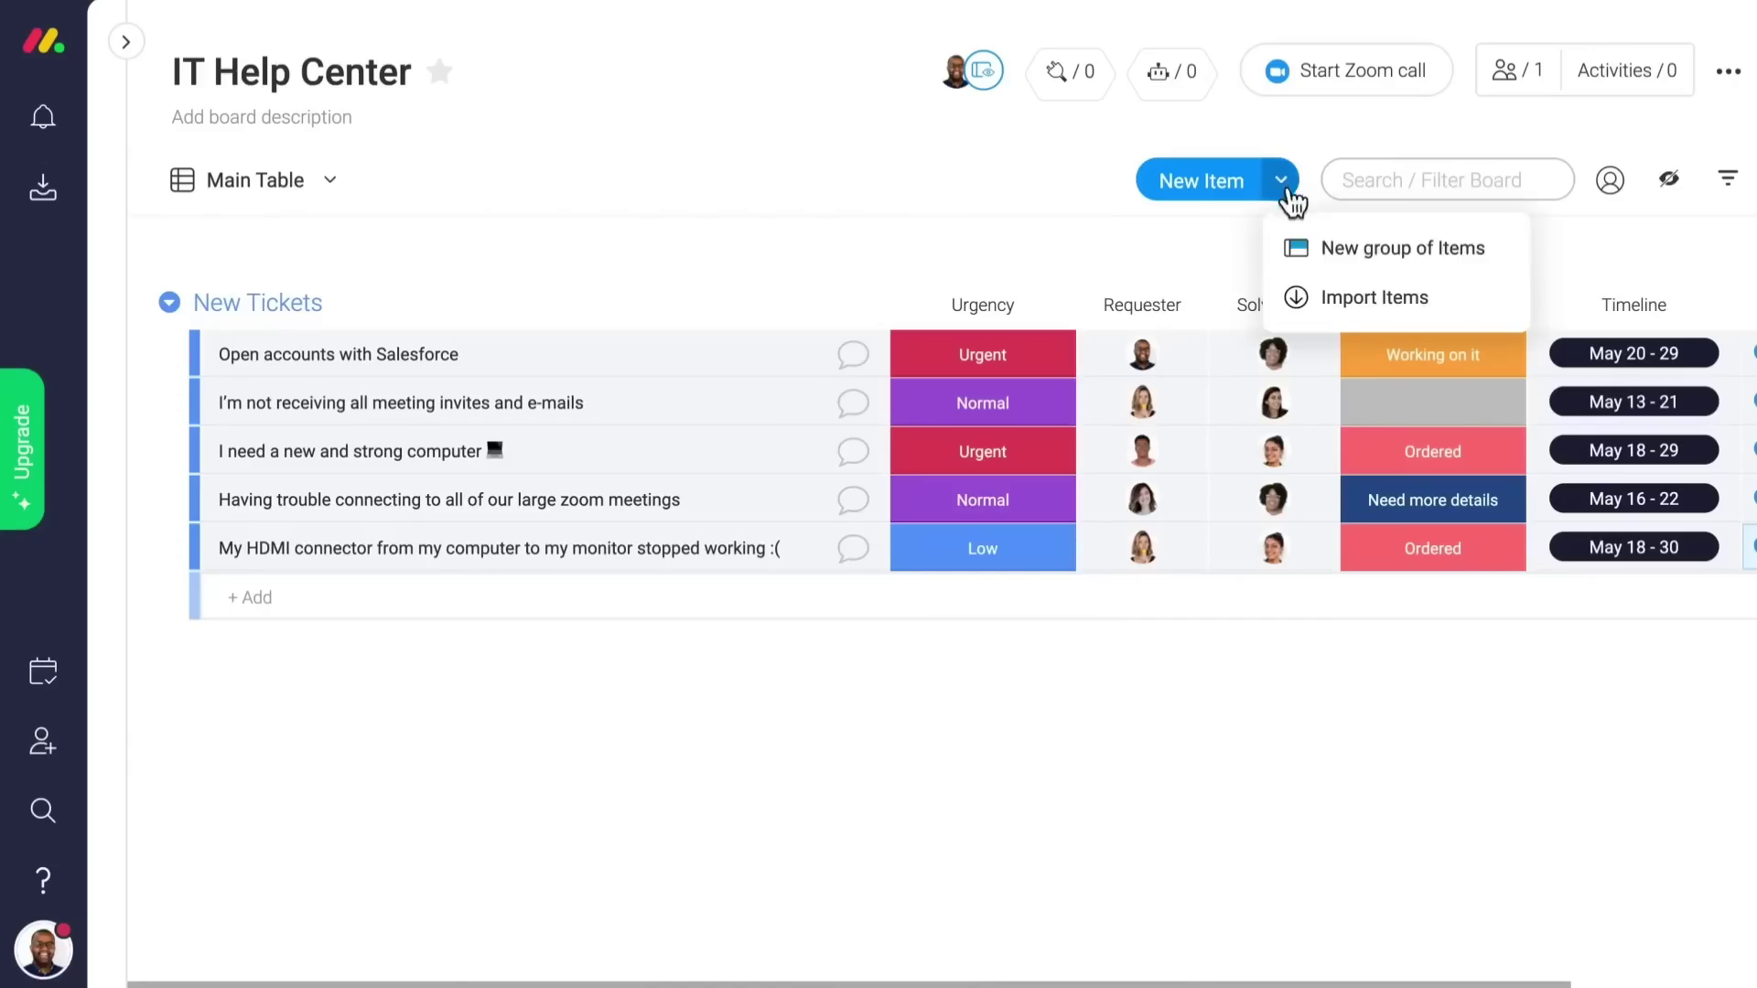
left_click(1343, 257)
triple_click(247, 303)
type("Working Tickets")
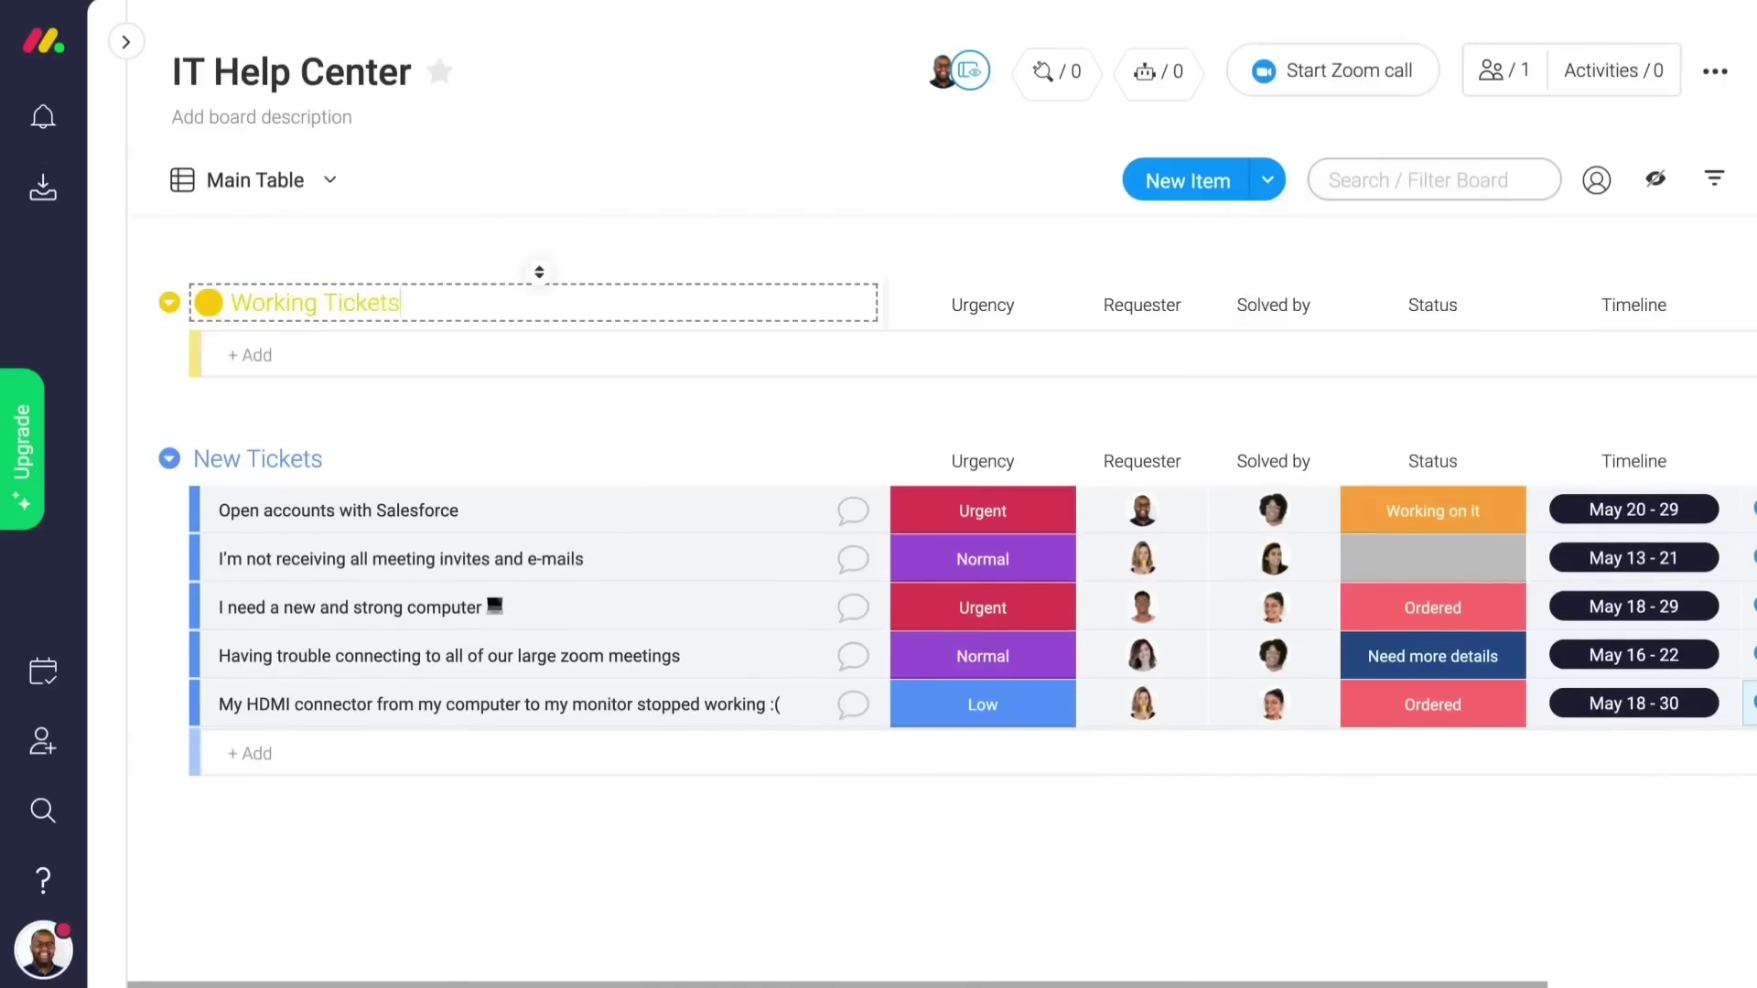
key("Return")
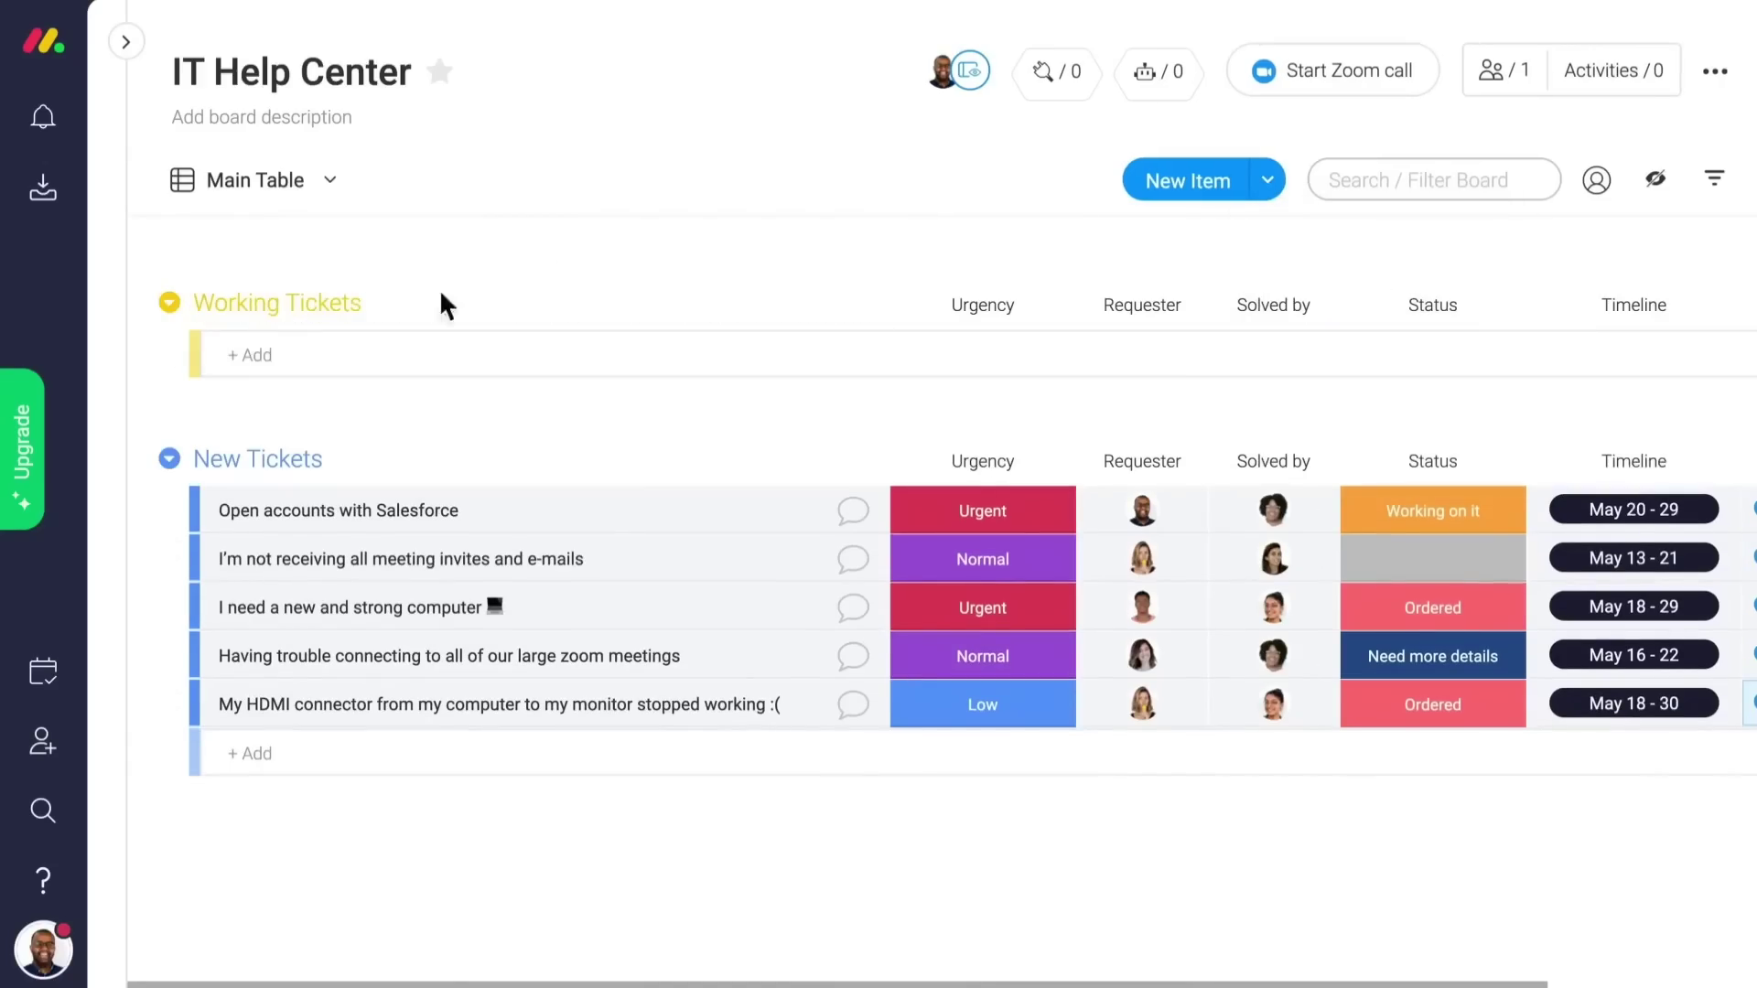
left_click_drag(439, 291, 394, 372)
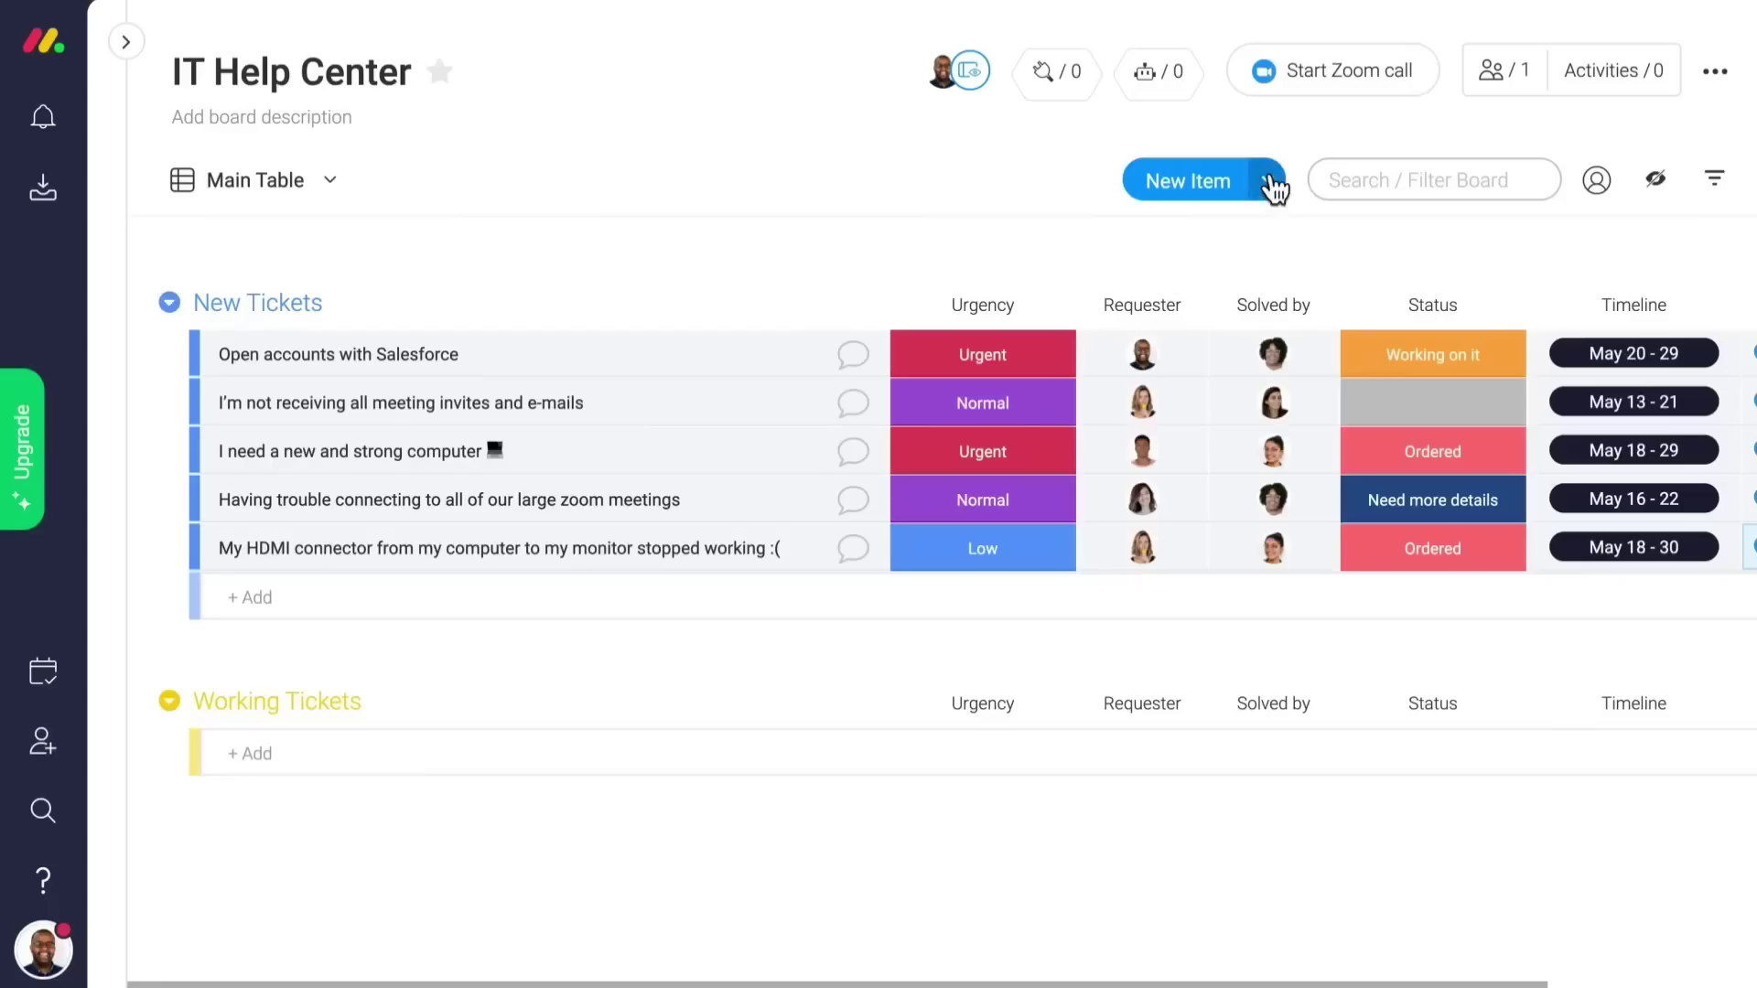
- Add a Solved Tickets group at the bottom of the board
left_click(1271, 183)
left_click(1322, 264)
triple_click(274, 304)
type("Solved Tickets")
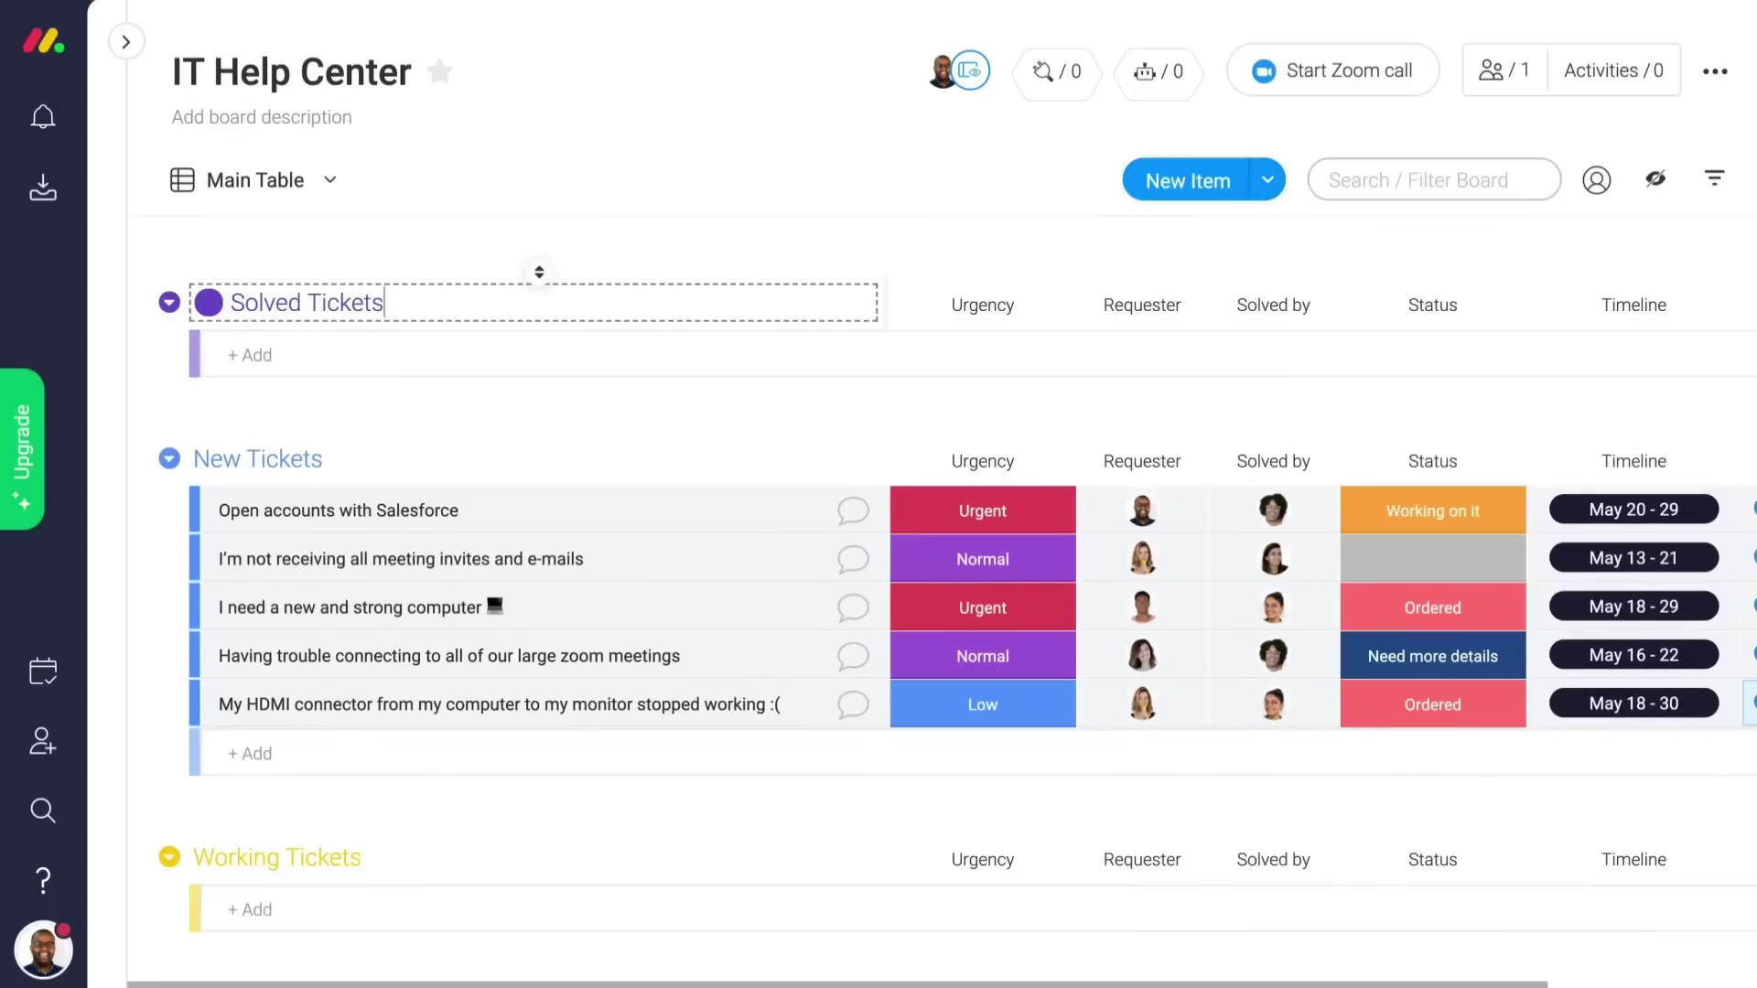
key("Return")
left_click_drag(235, 330, 231, 471)
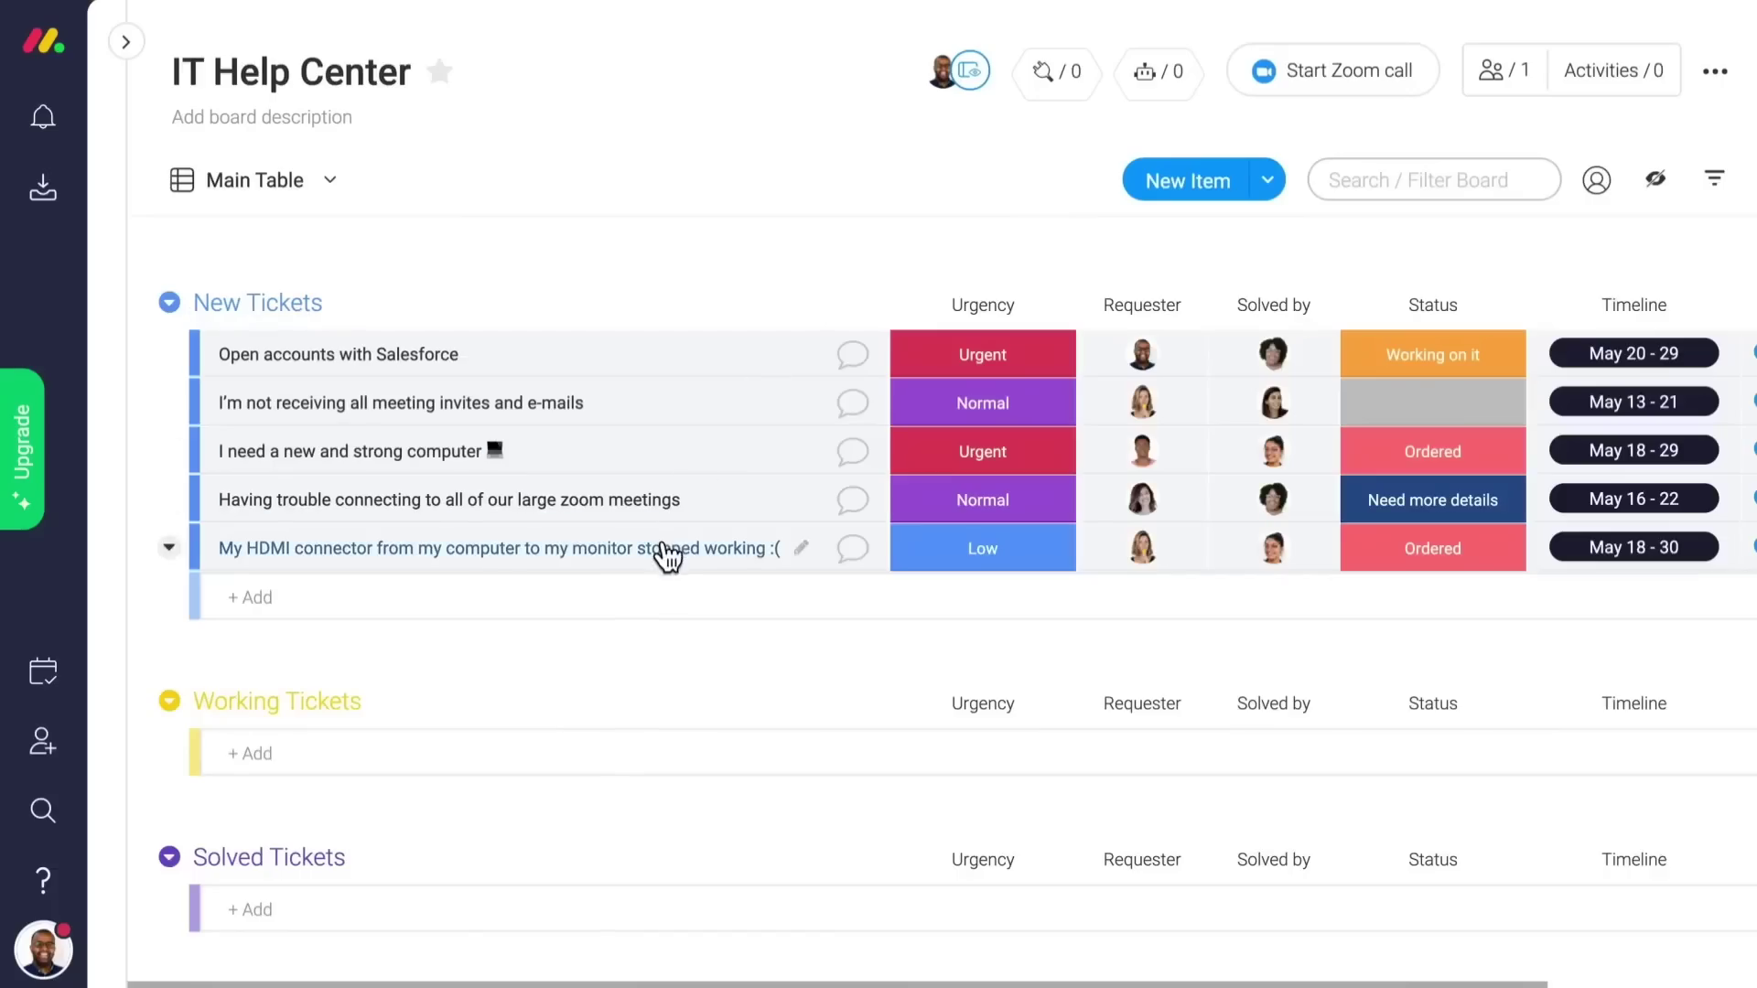
- Move the HDMI ticket into Working Tickets and mark the computer request Solved
mouse_move(659, 554)
left_mouse_down()
mouse_move(667, 764)
mouse_move(717, 810)
left_mouse_up()
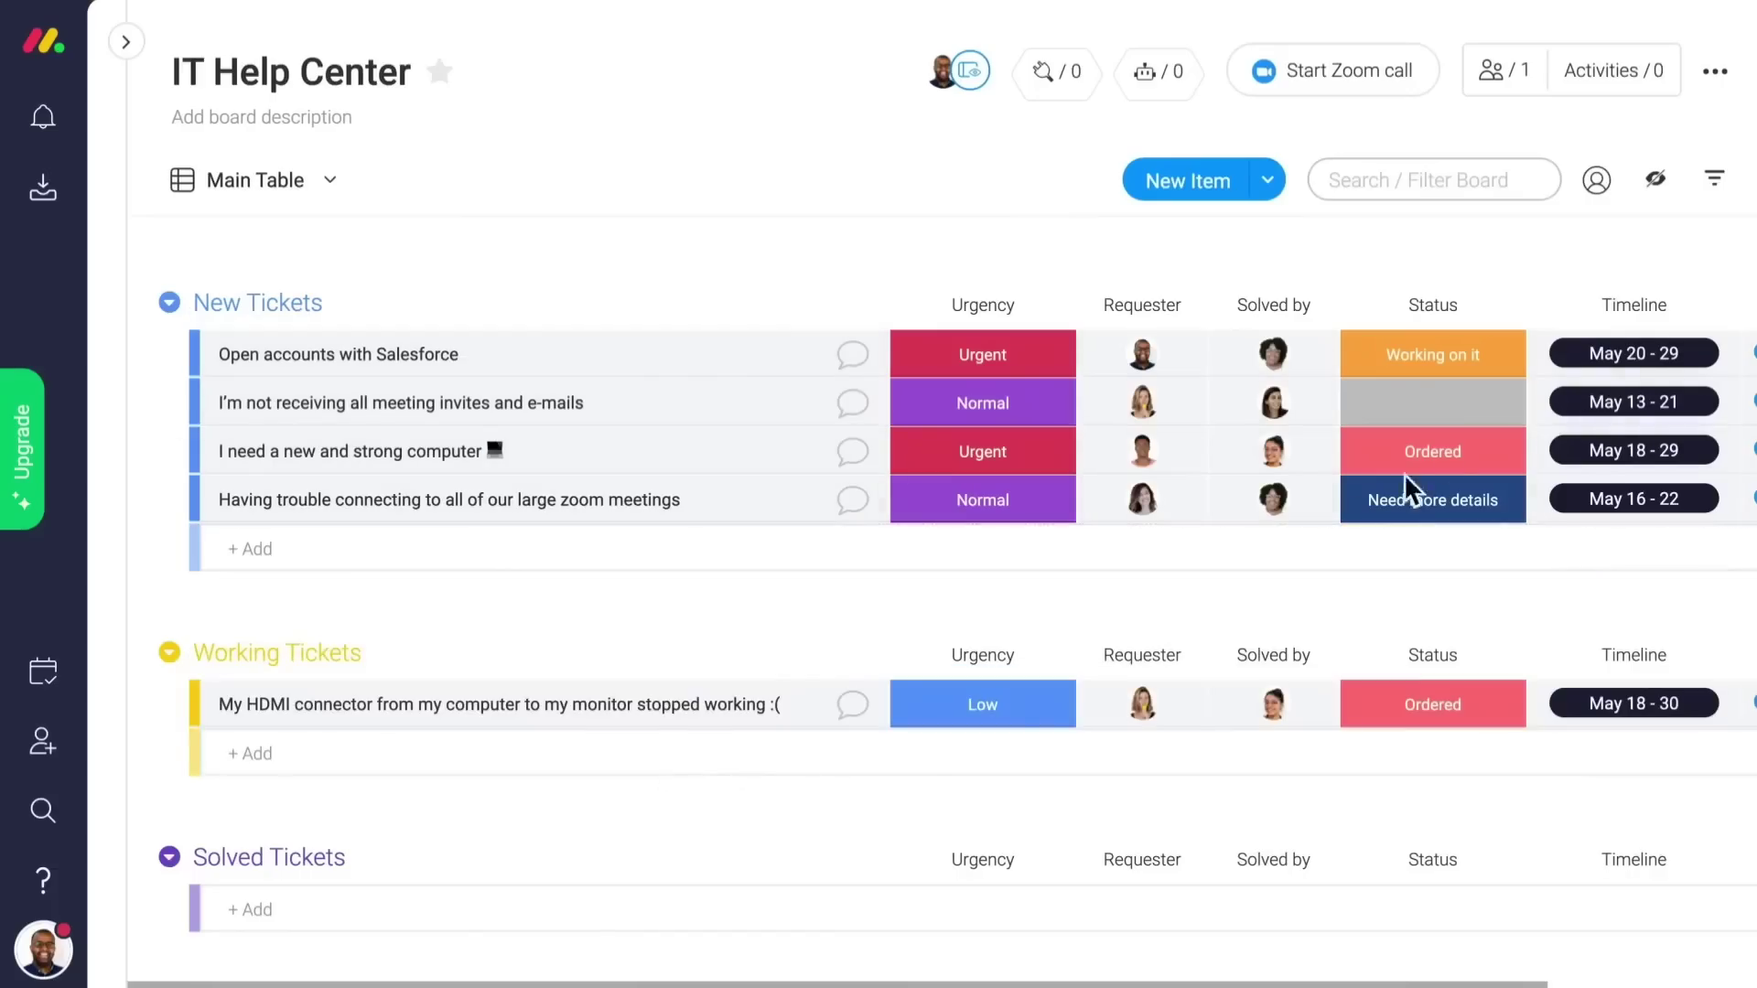
left_click(1441, 447)
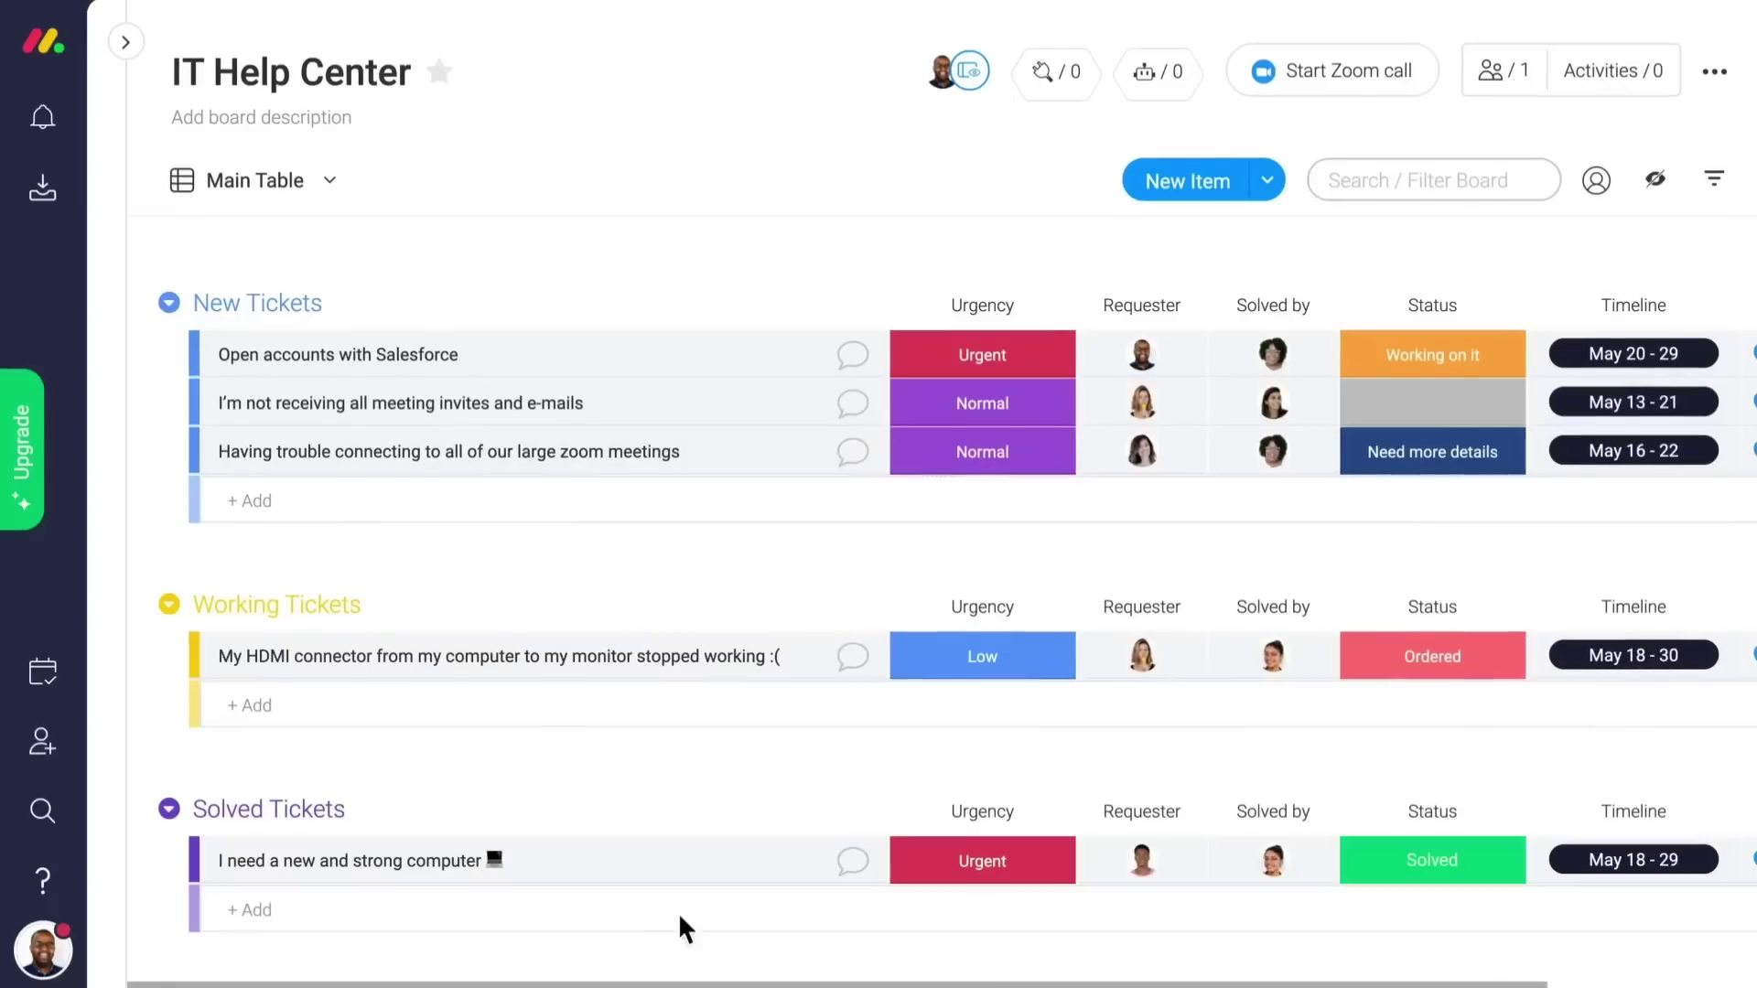
left_click(1716, 180)
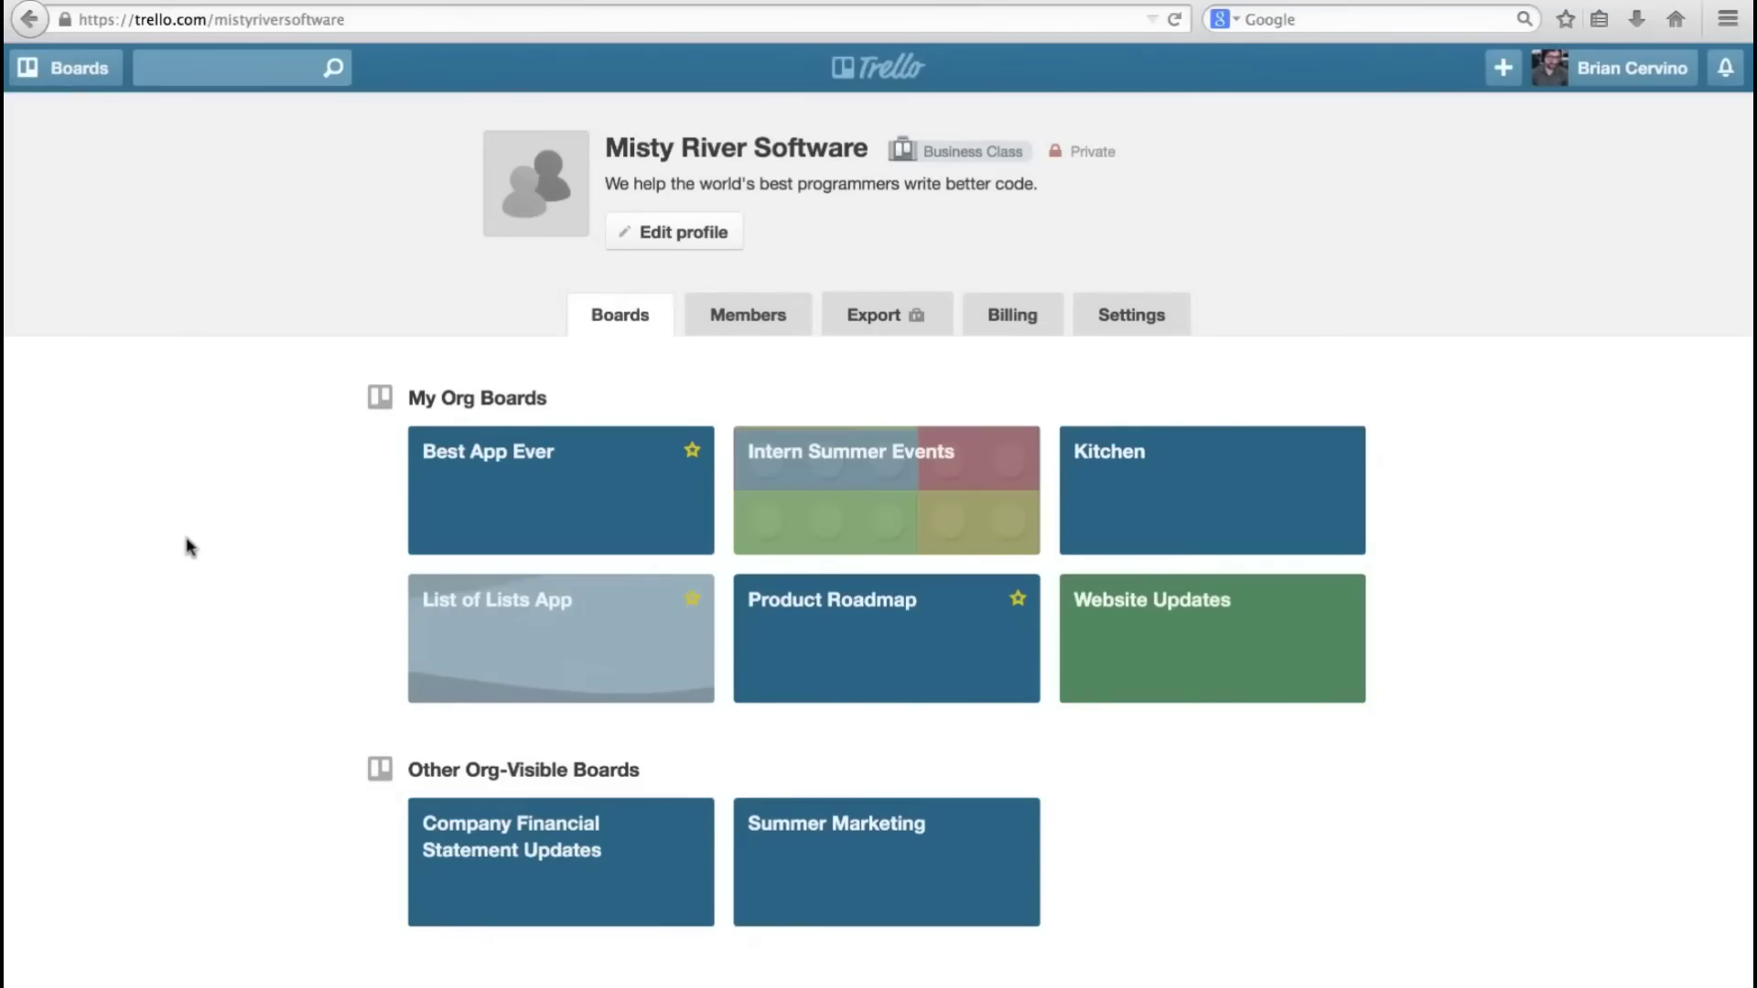
- Open the Best App Ever board tile on Misty River Software's Boards tab
left_click(507, 508)
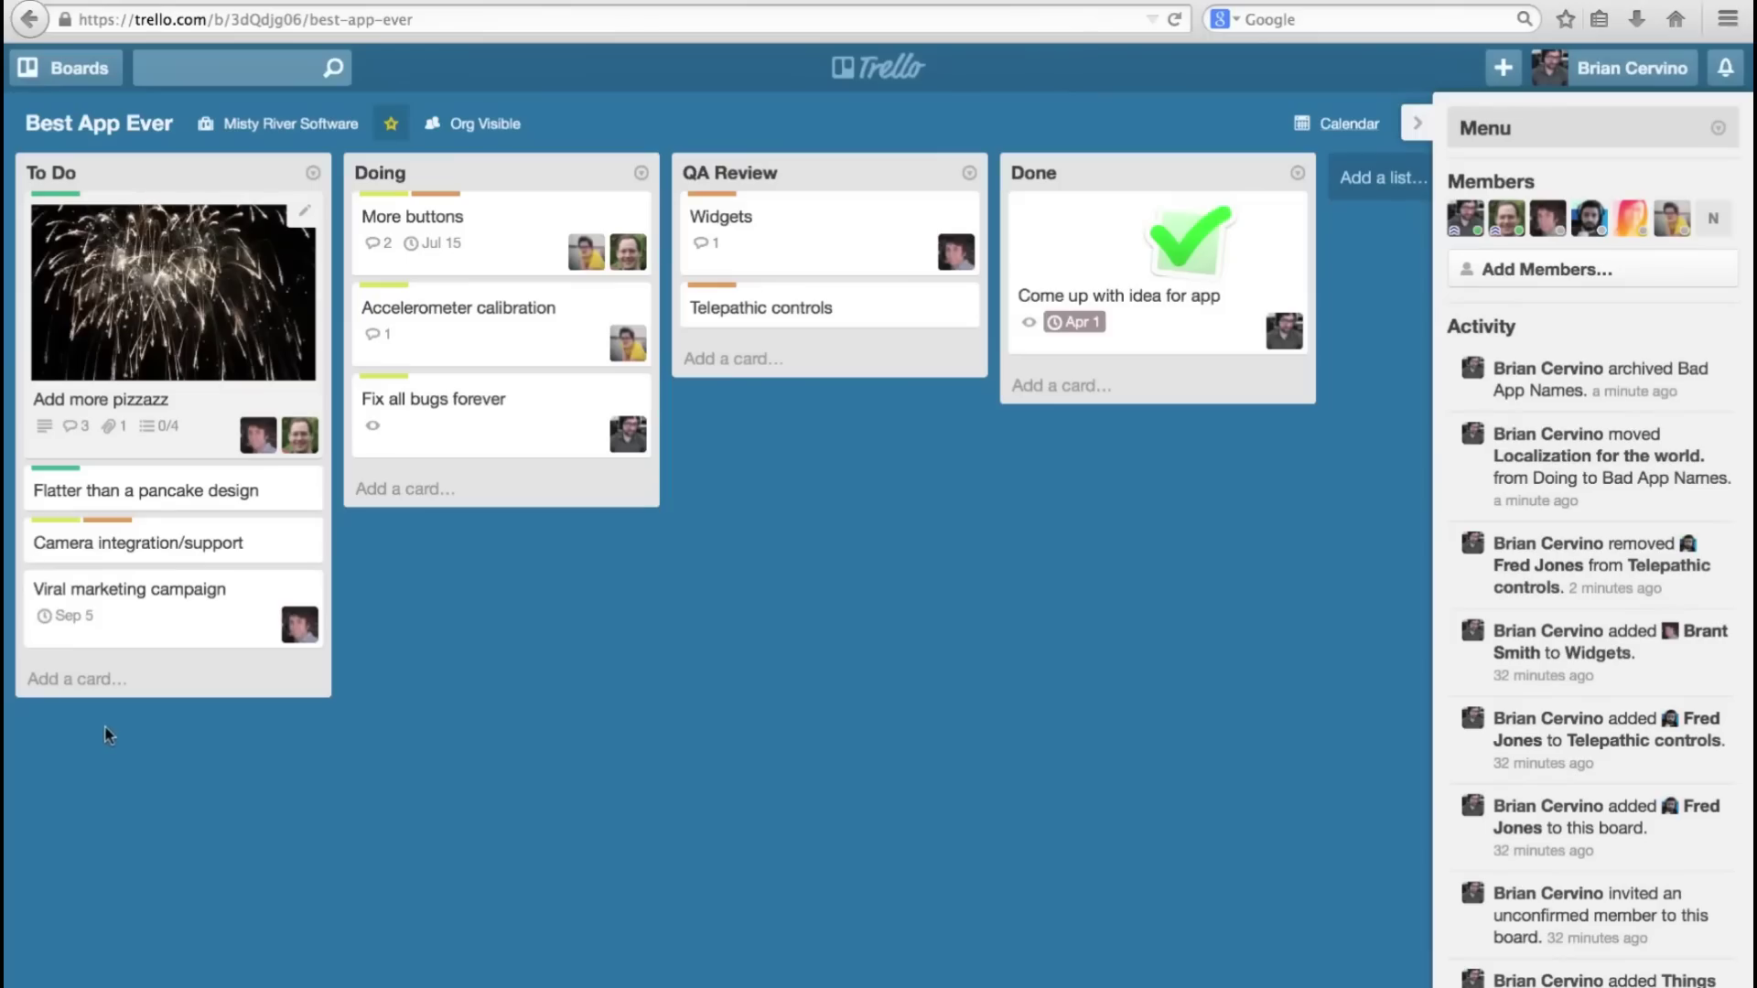
- Create a 'Localization' card in the To Do list and open its details
left_click(84, 684)
type("Localization")
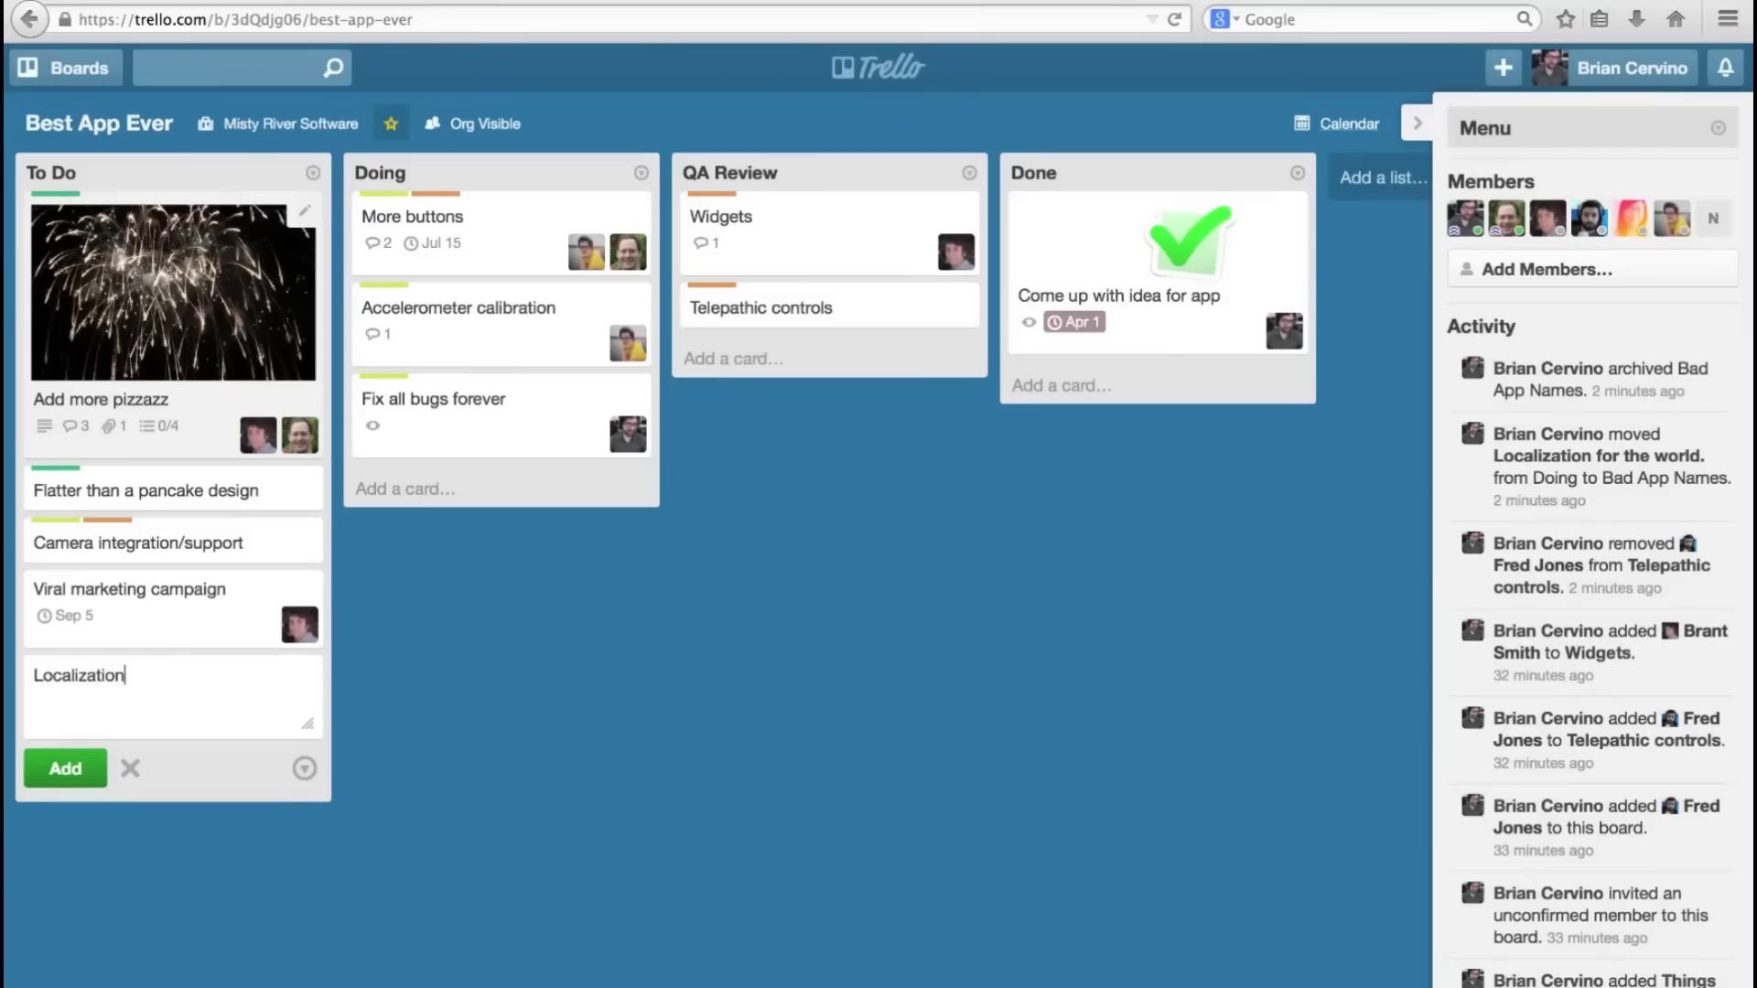
key("Return")
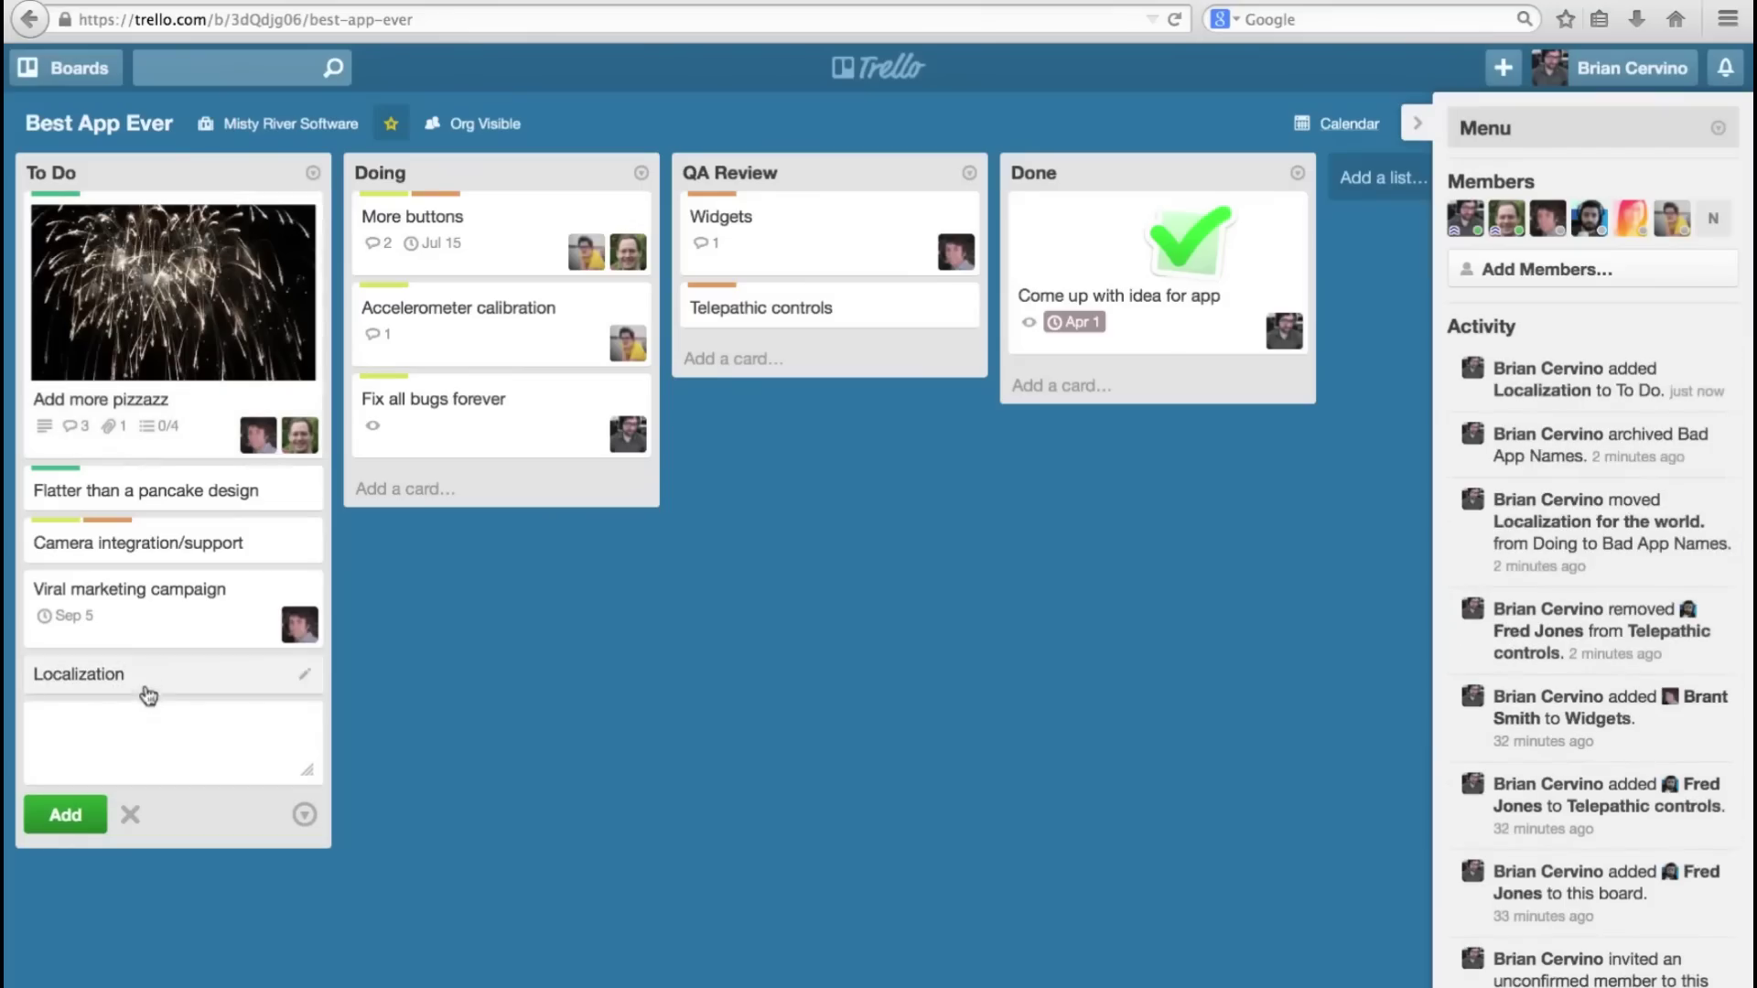
left_click(147, 677)
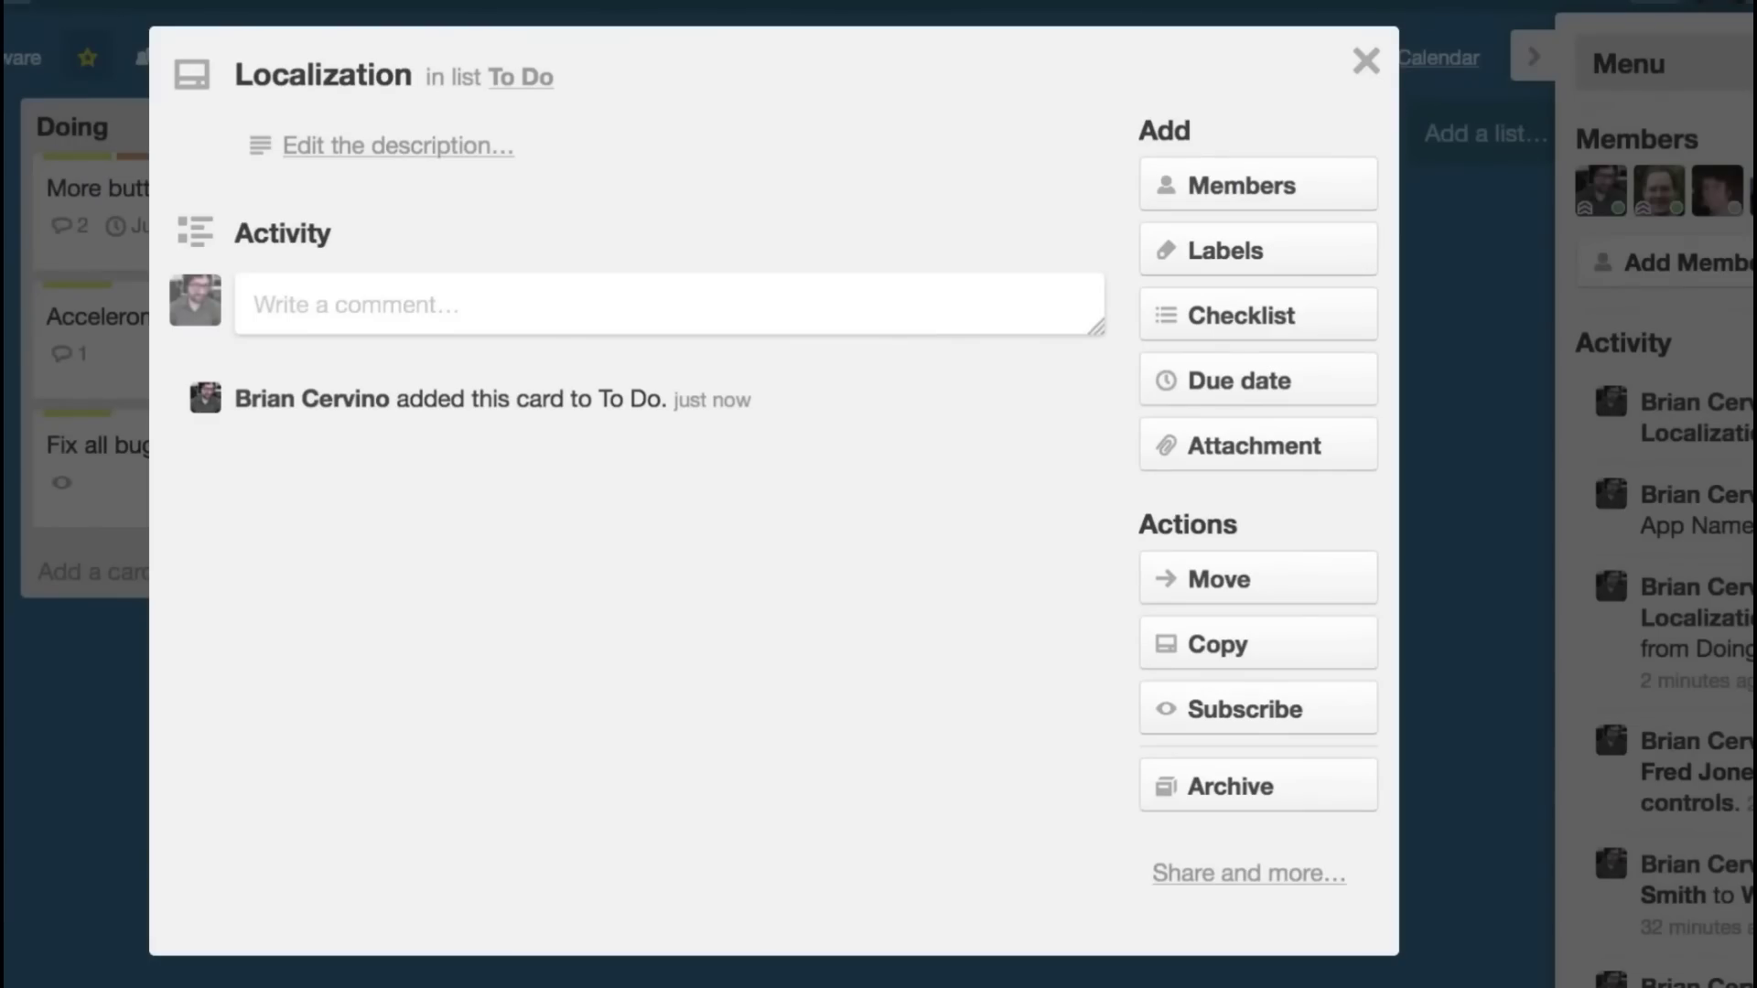
- Rename the card to 'Localization for the world.' and add a description
left_click(354, 75)
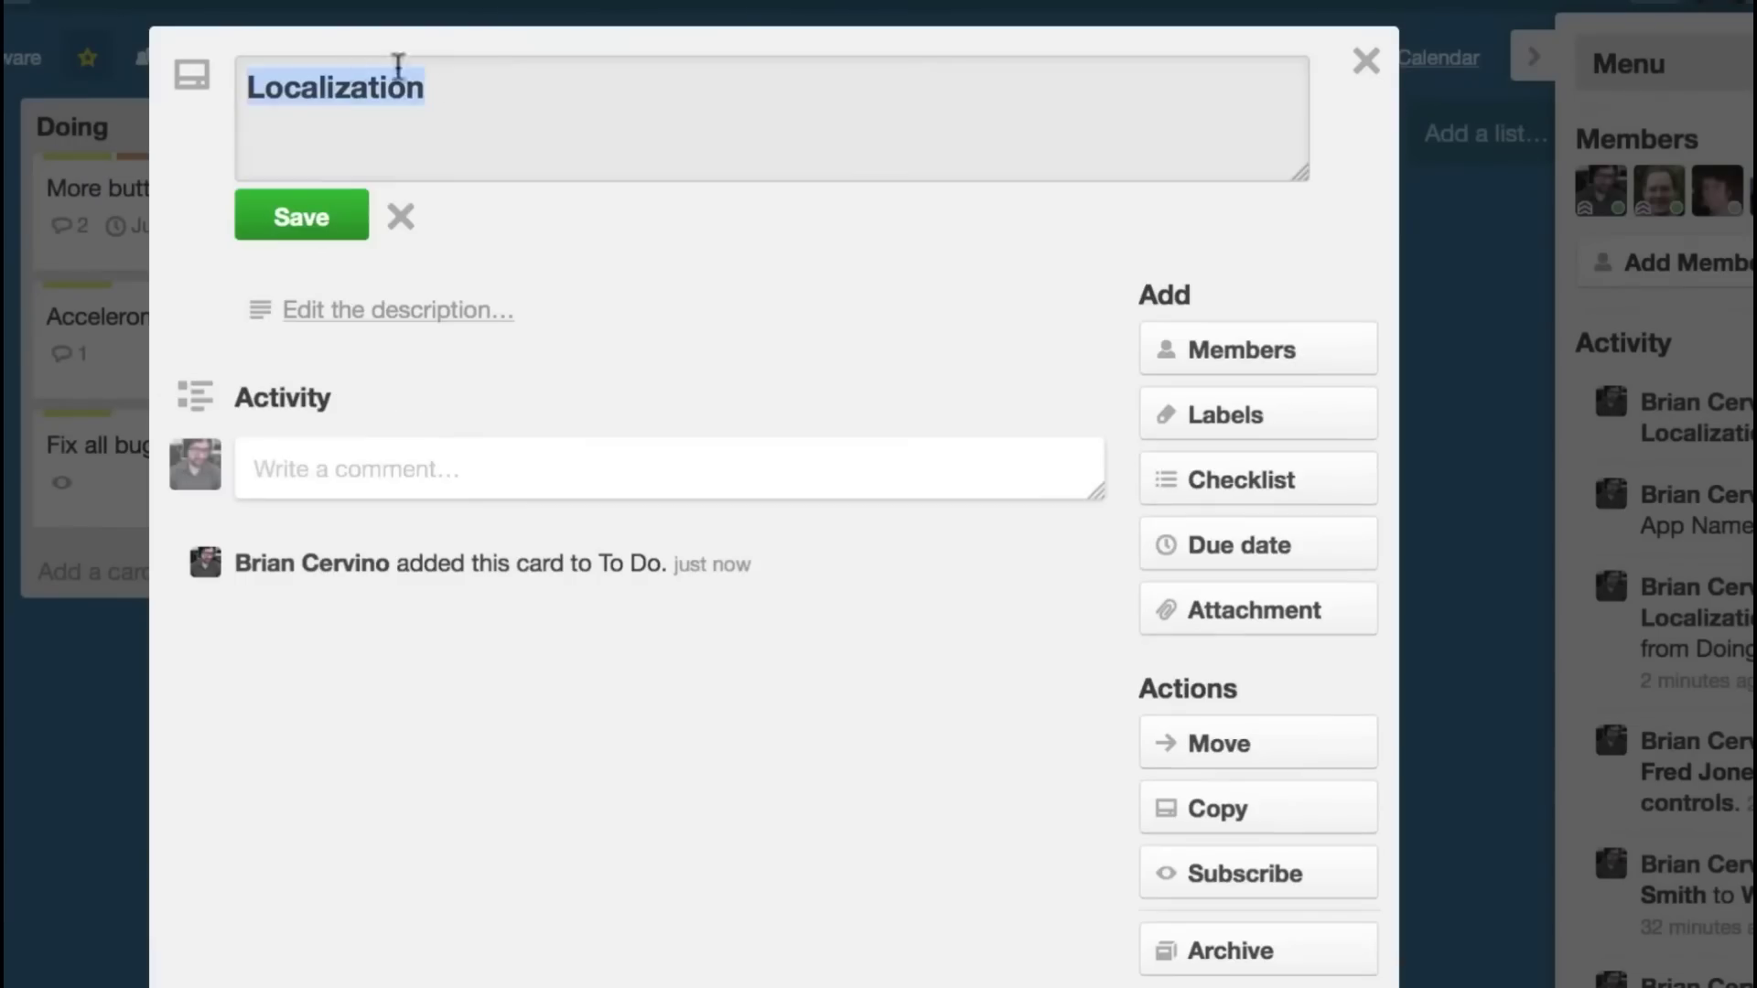
left_click(457, 89)
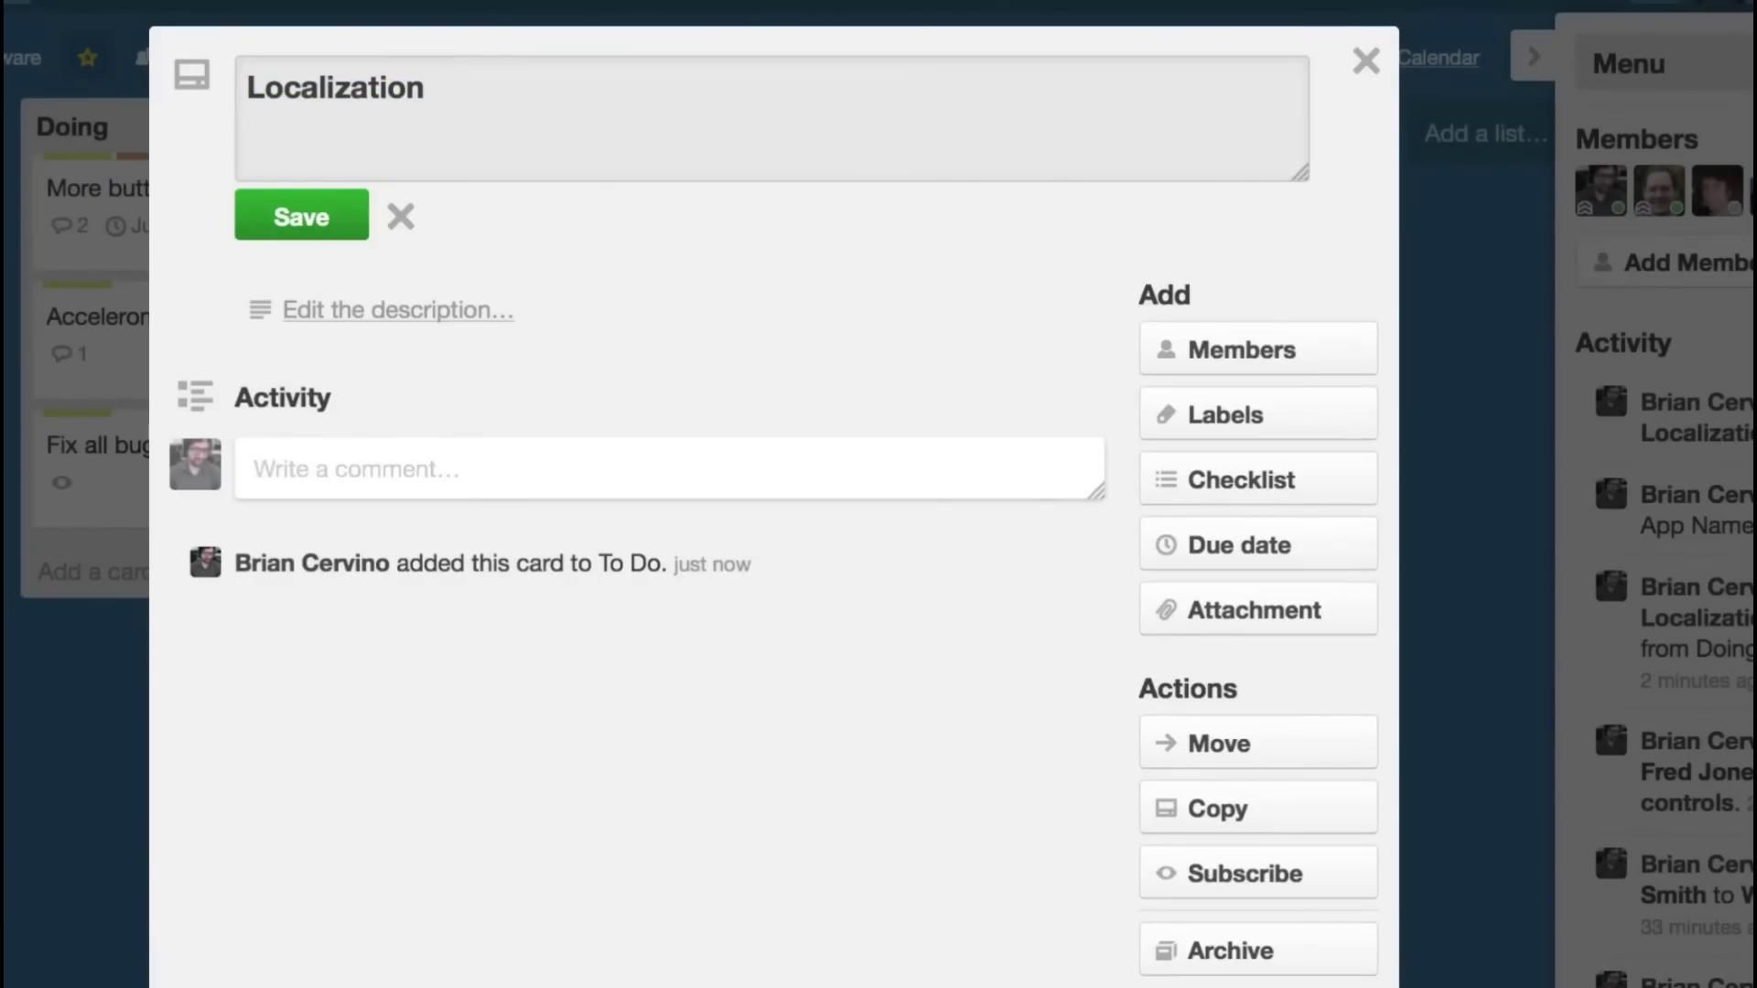
type("forthe world.")
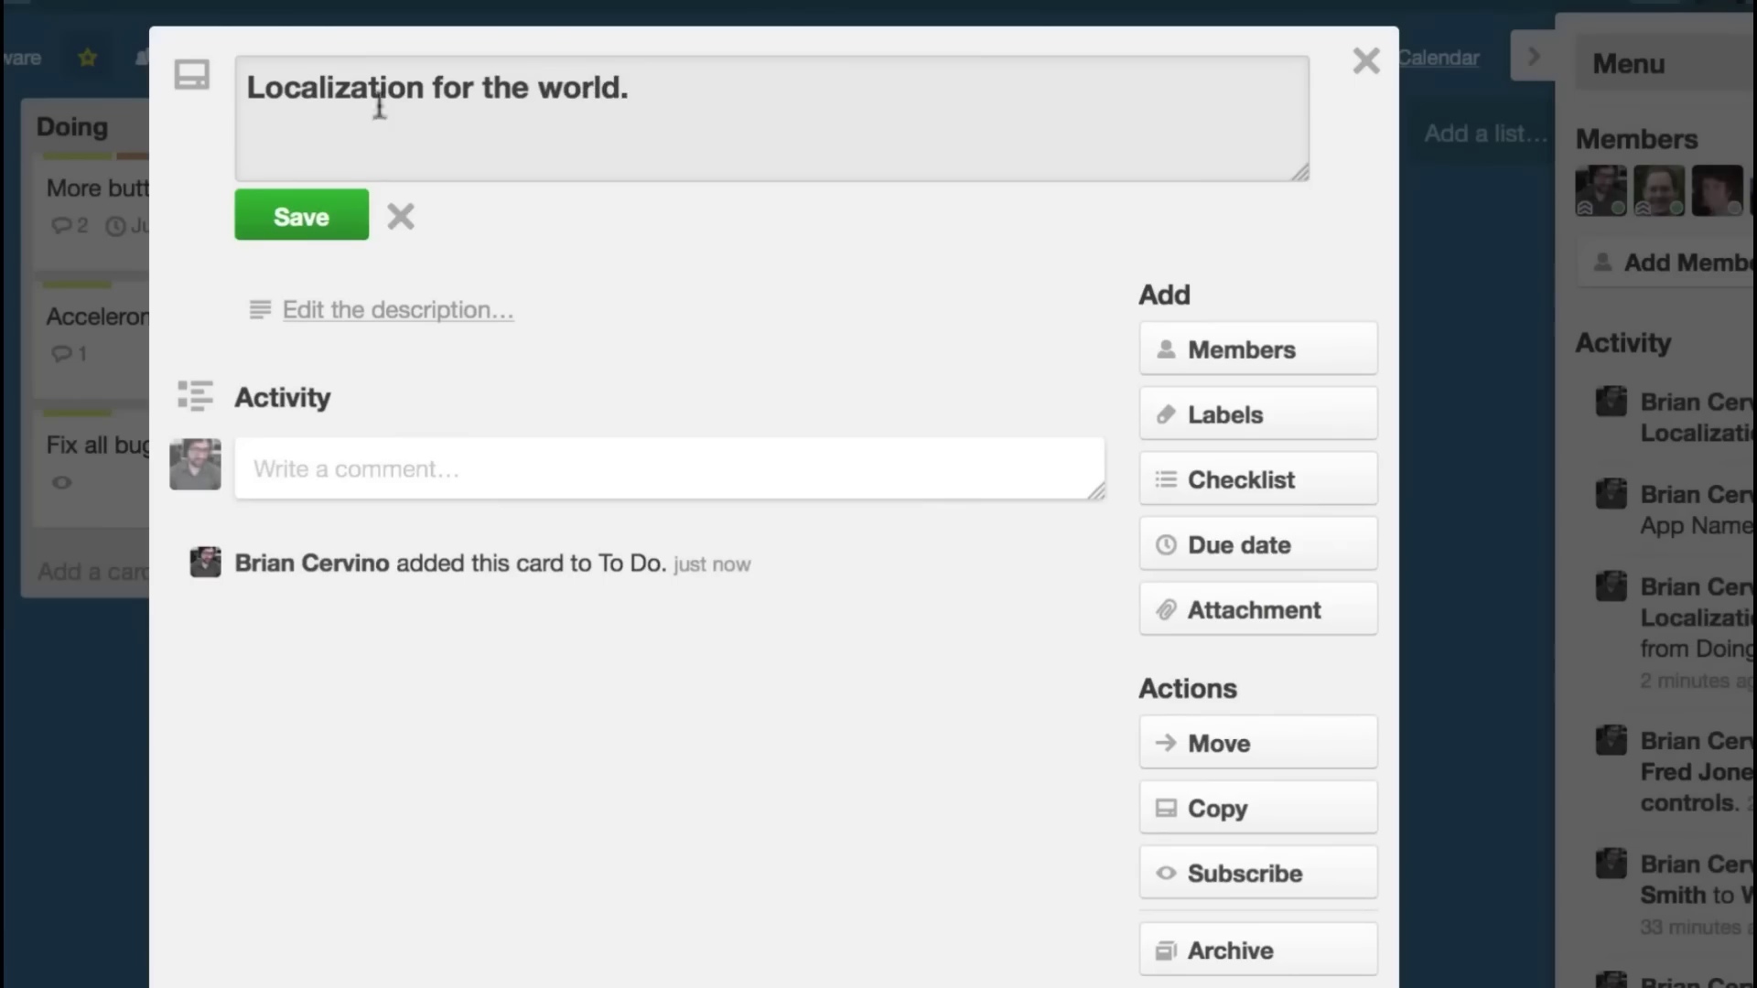
left_click(289, 217)
left_click(345, 149)
type("This is going to be huge!")
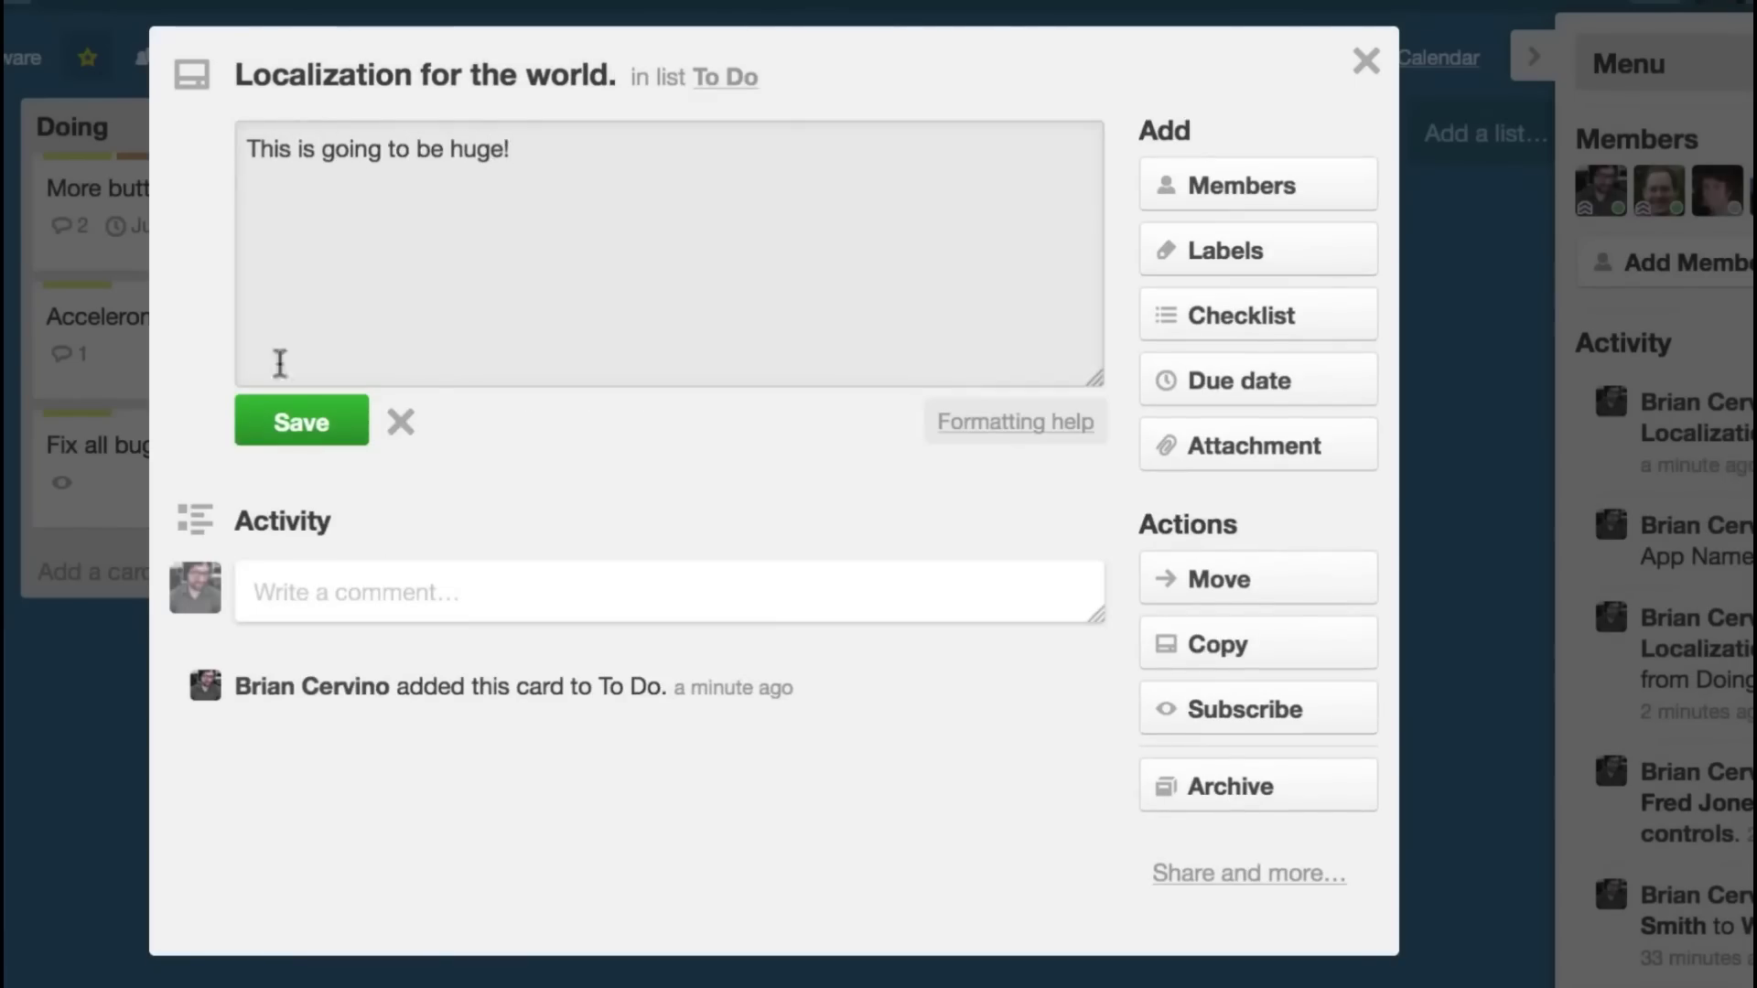
left_click(301, 422)
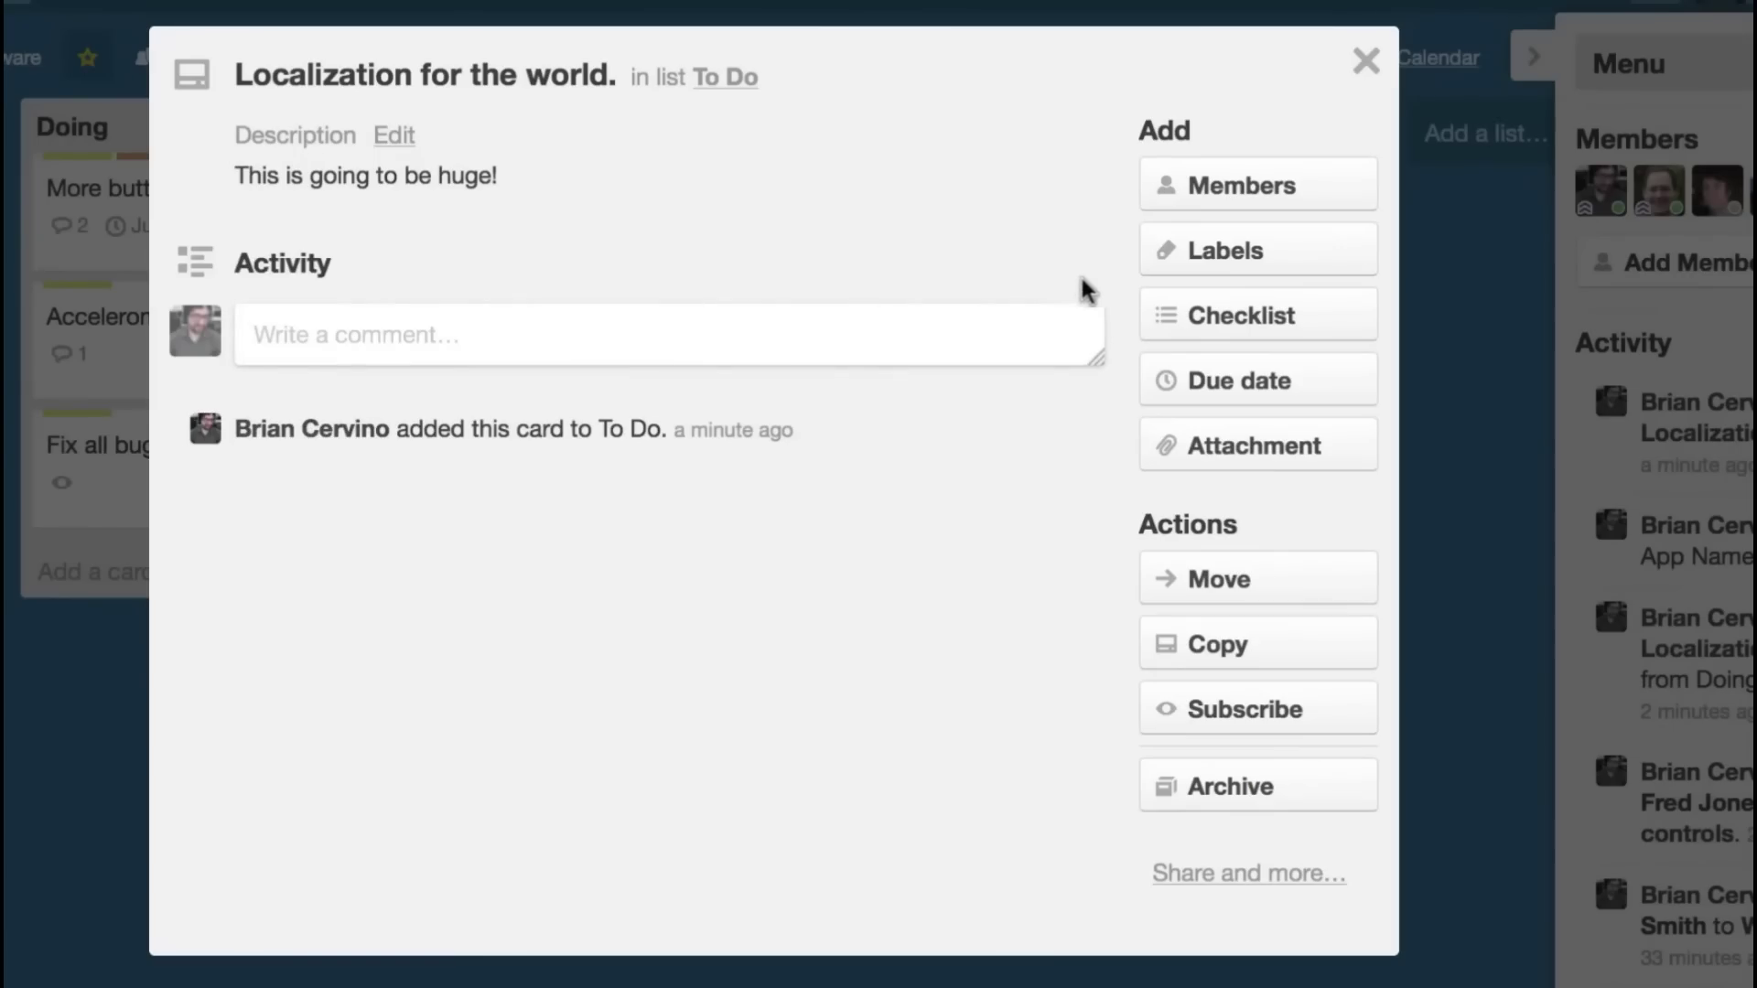
- Add a Languages checklist with items Elvish, Klingon and Huttese
left_click(1274, 330)
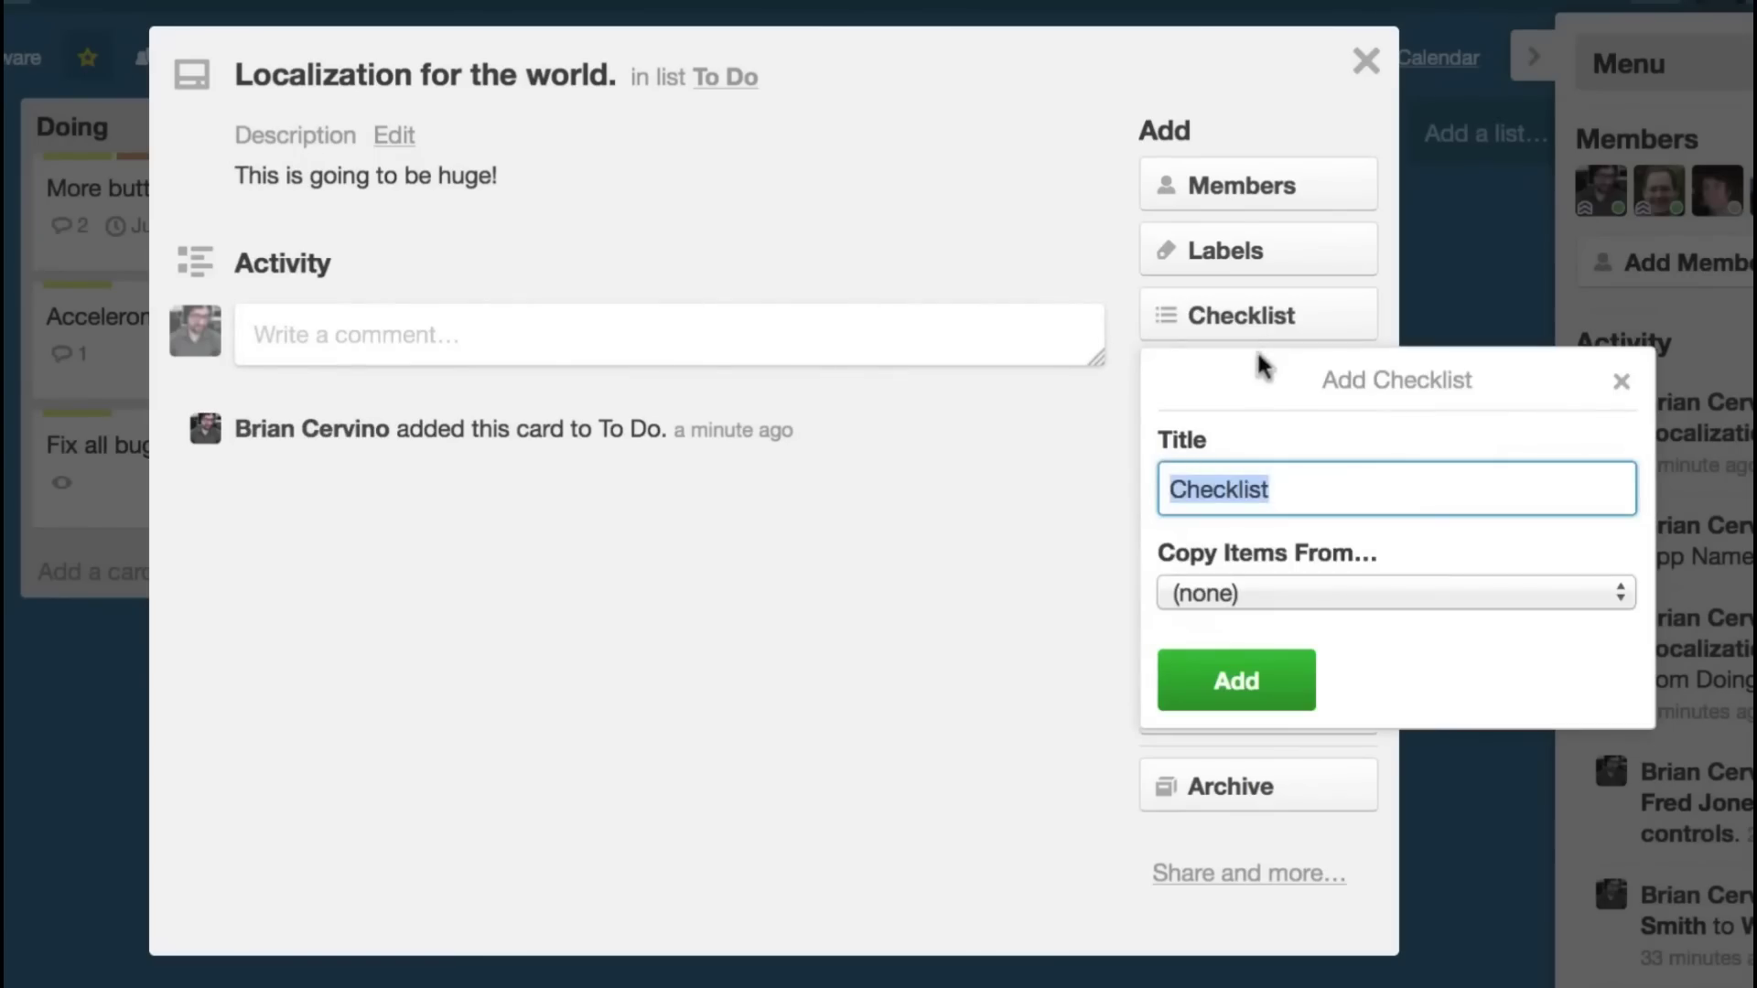
type("Languages")
key("Return")
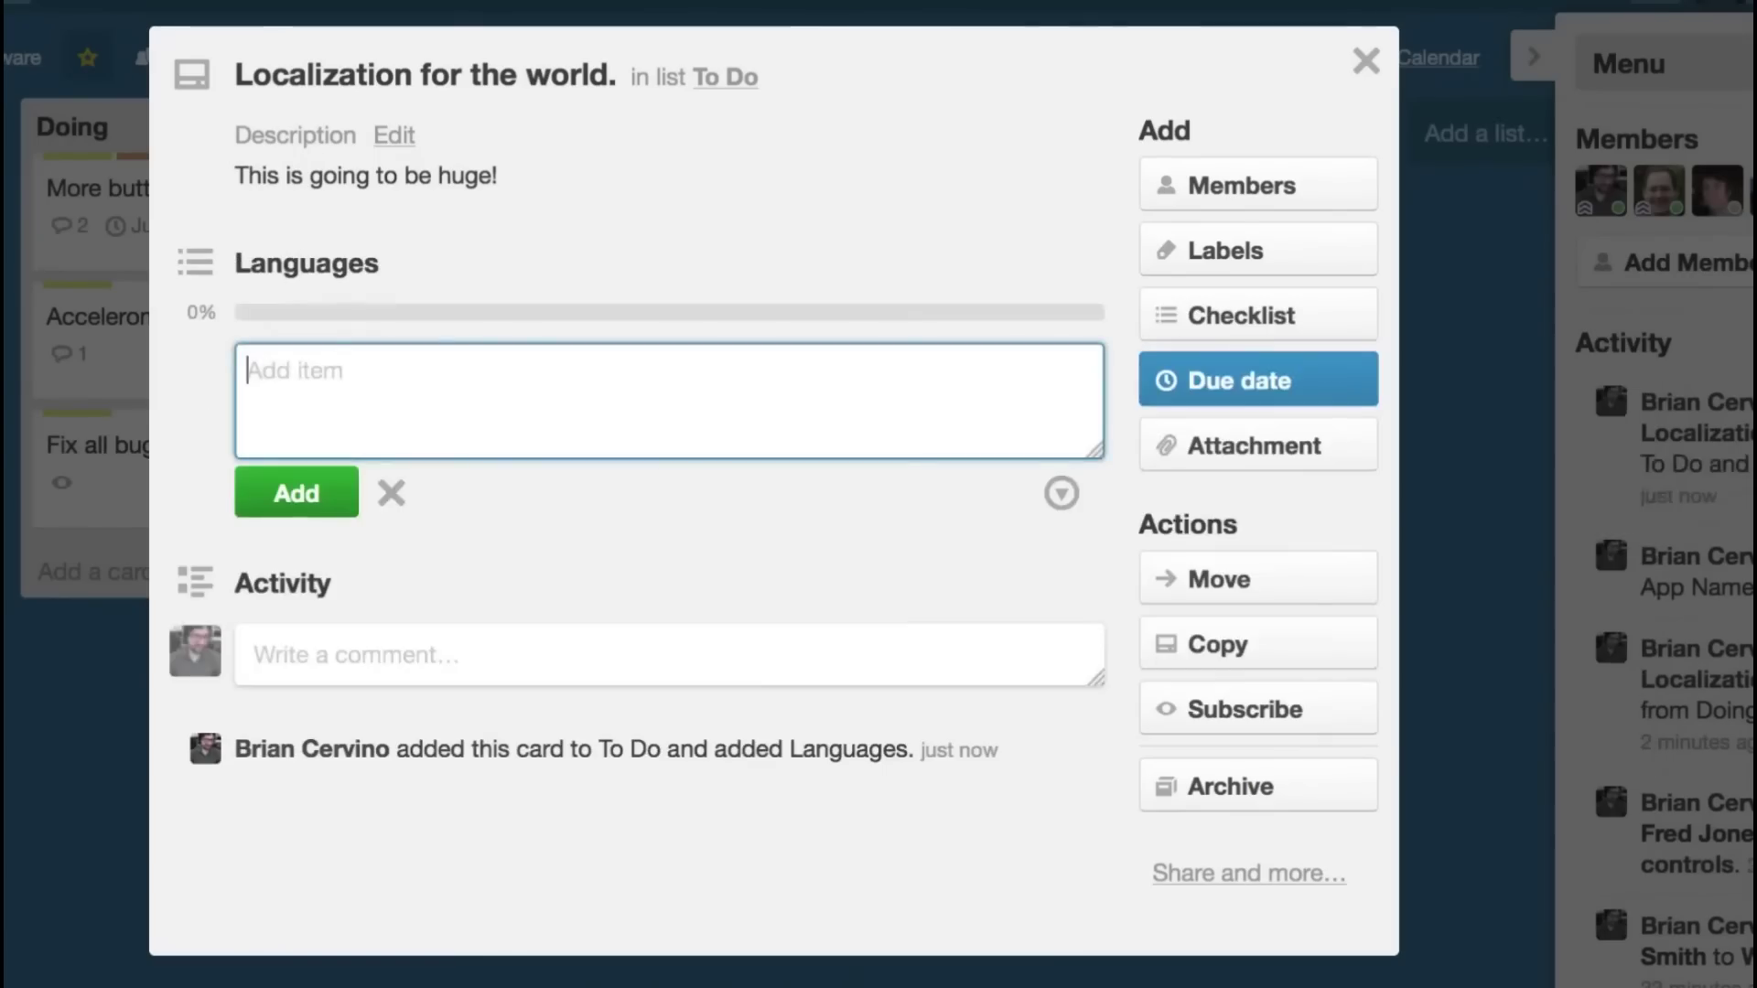
type("Elvish")
key("Return")
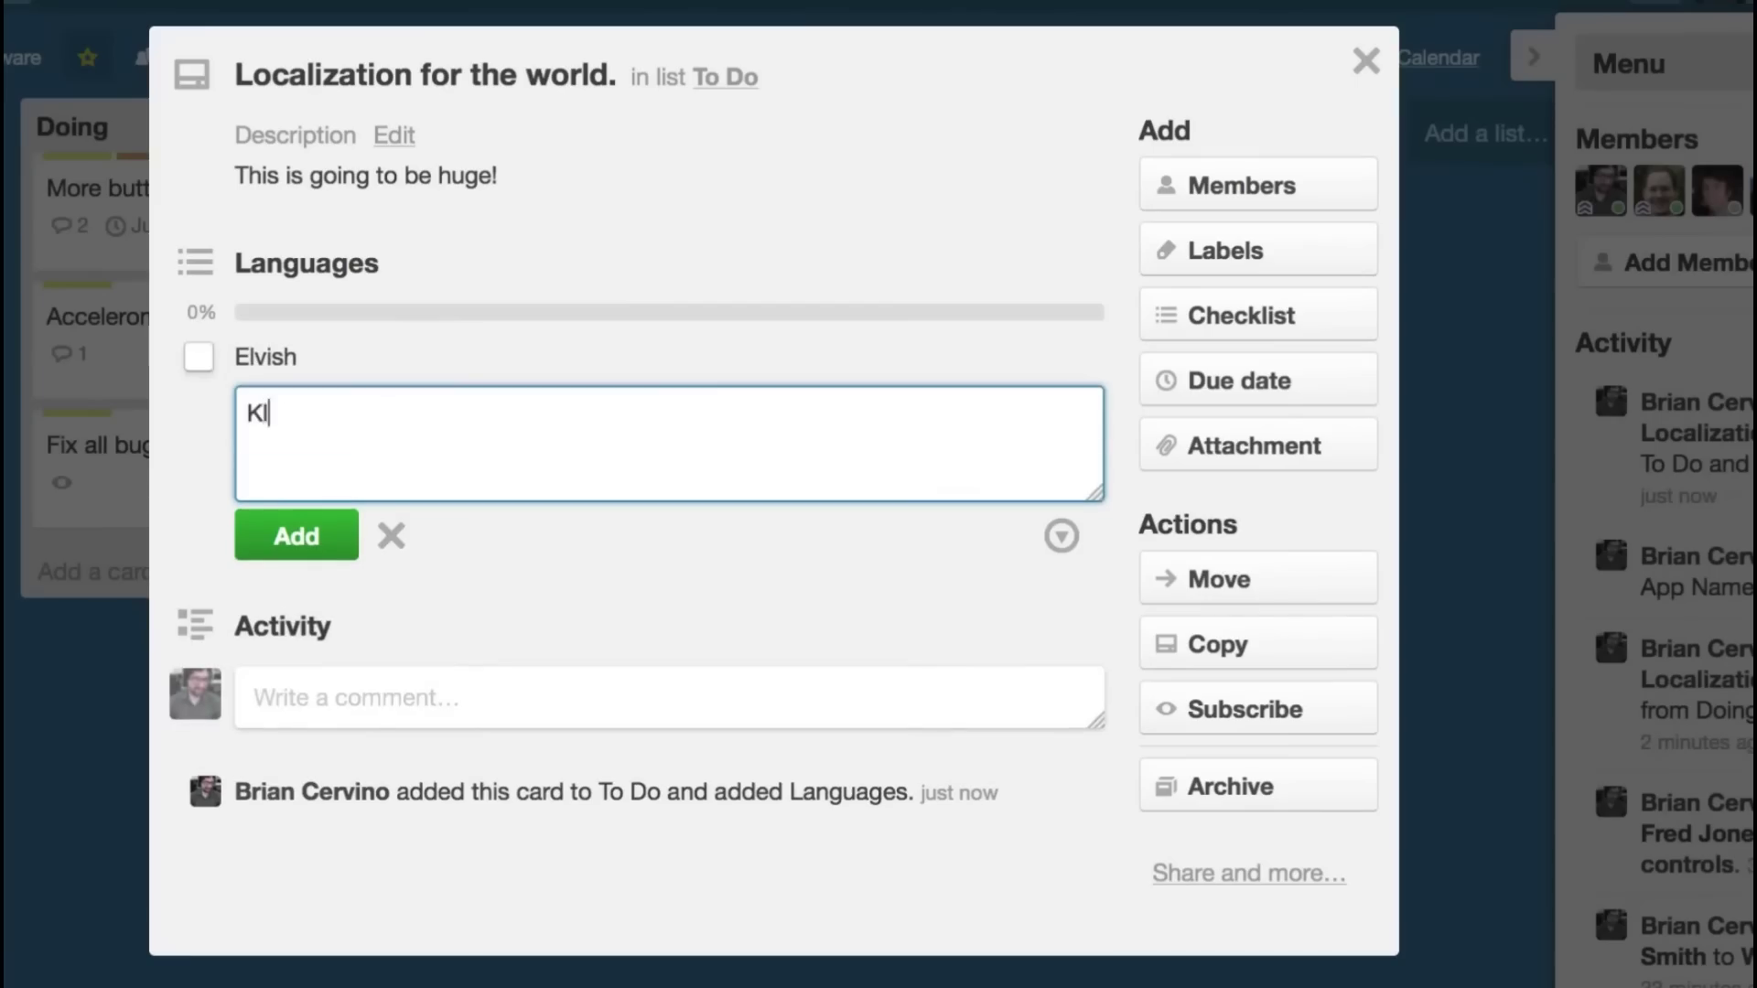
key("Return")
type("Huttese")
key("Return")
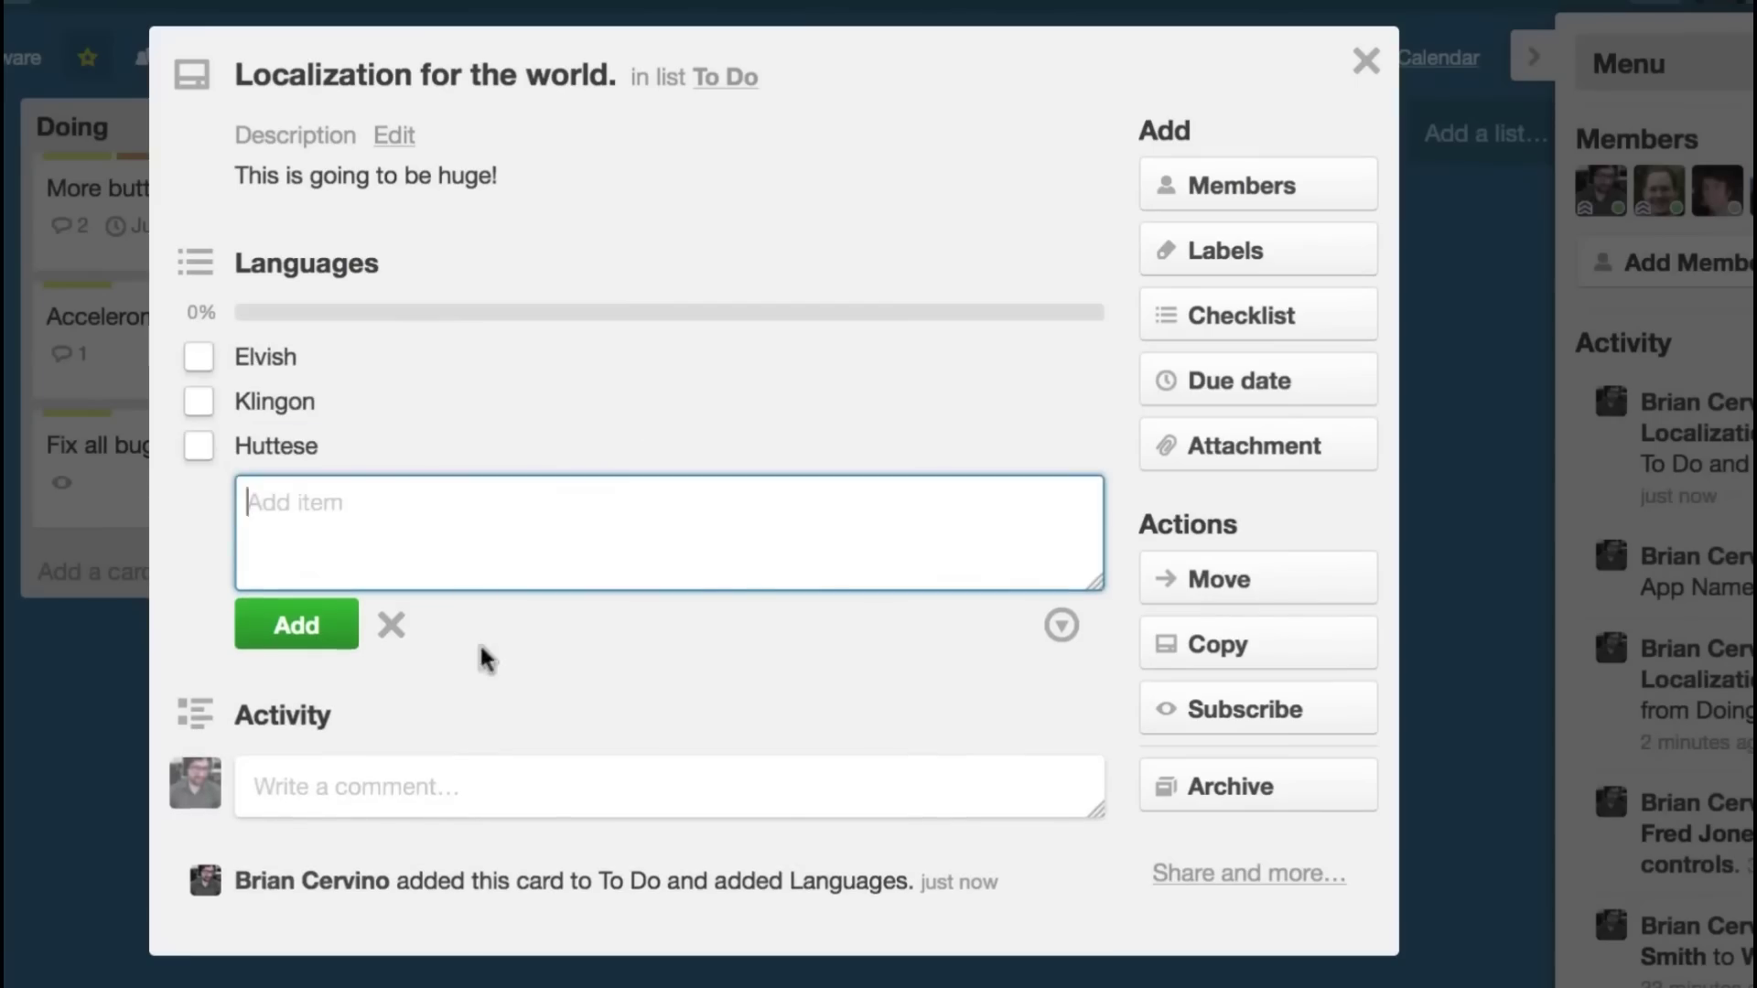
left_click(481, 658)
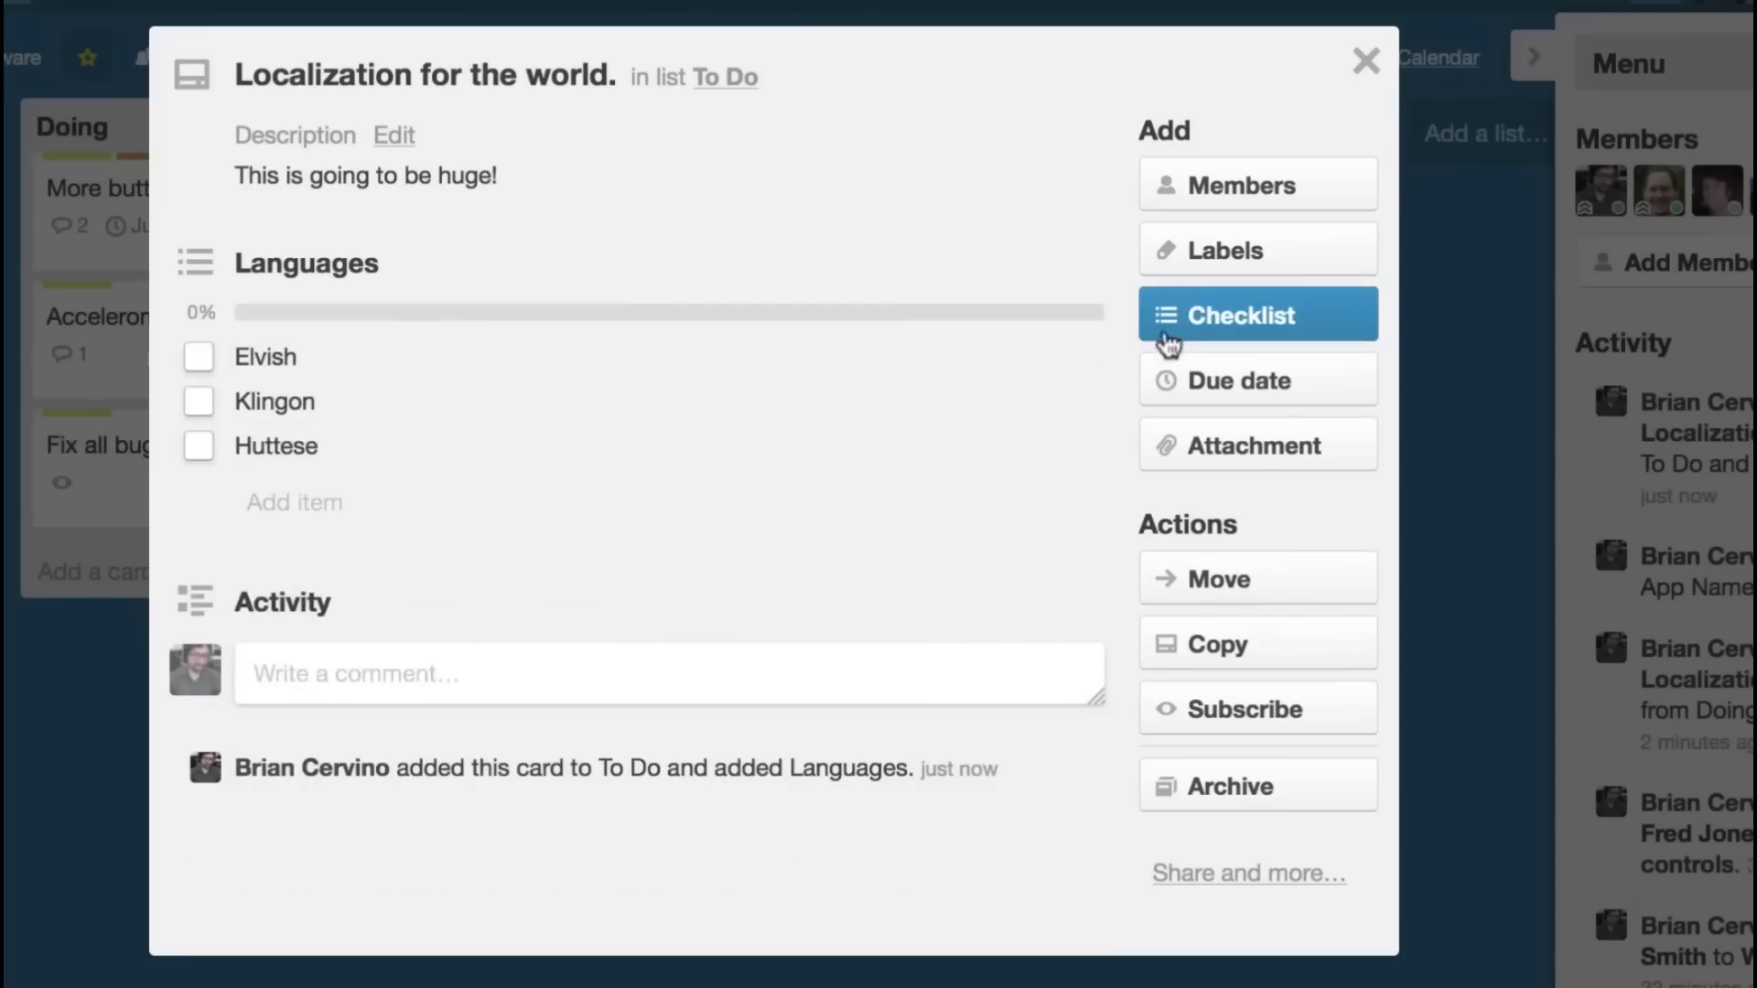
- Assign two more teammates as members of the card
left_click(1196, 203)
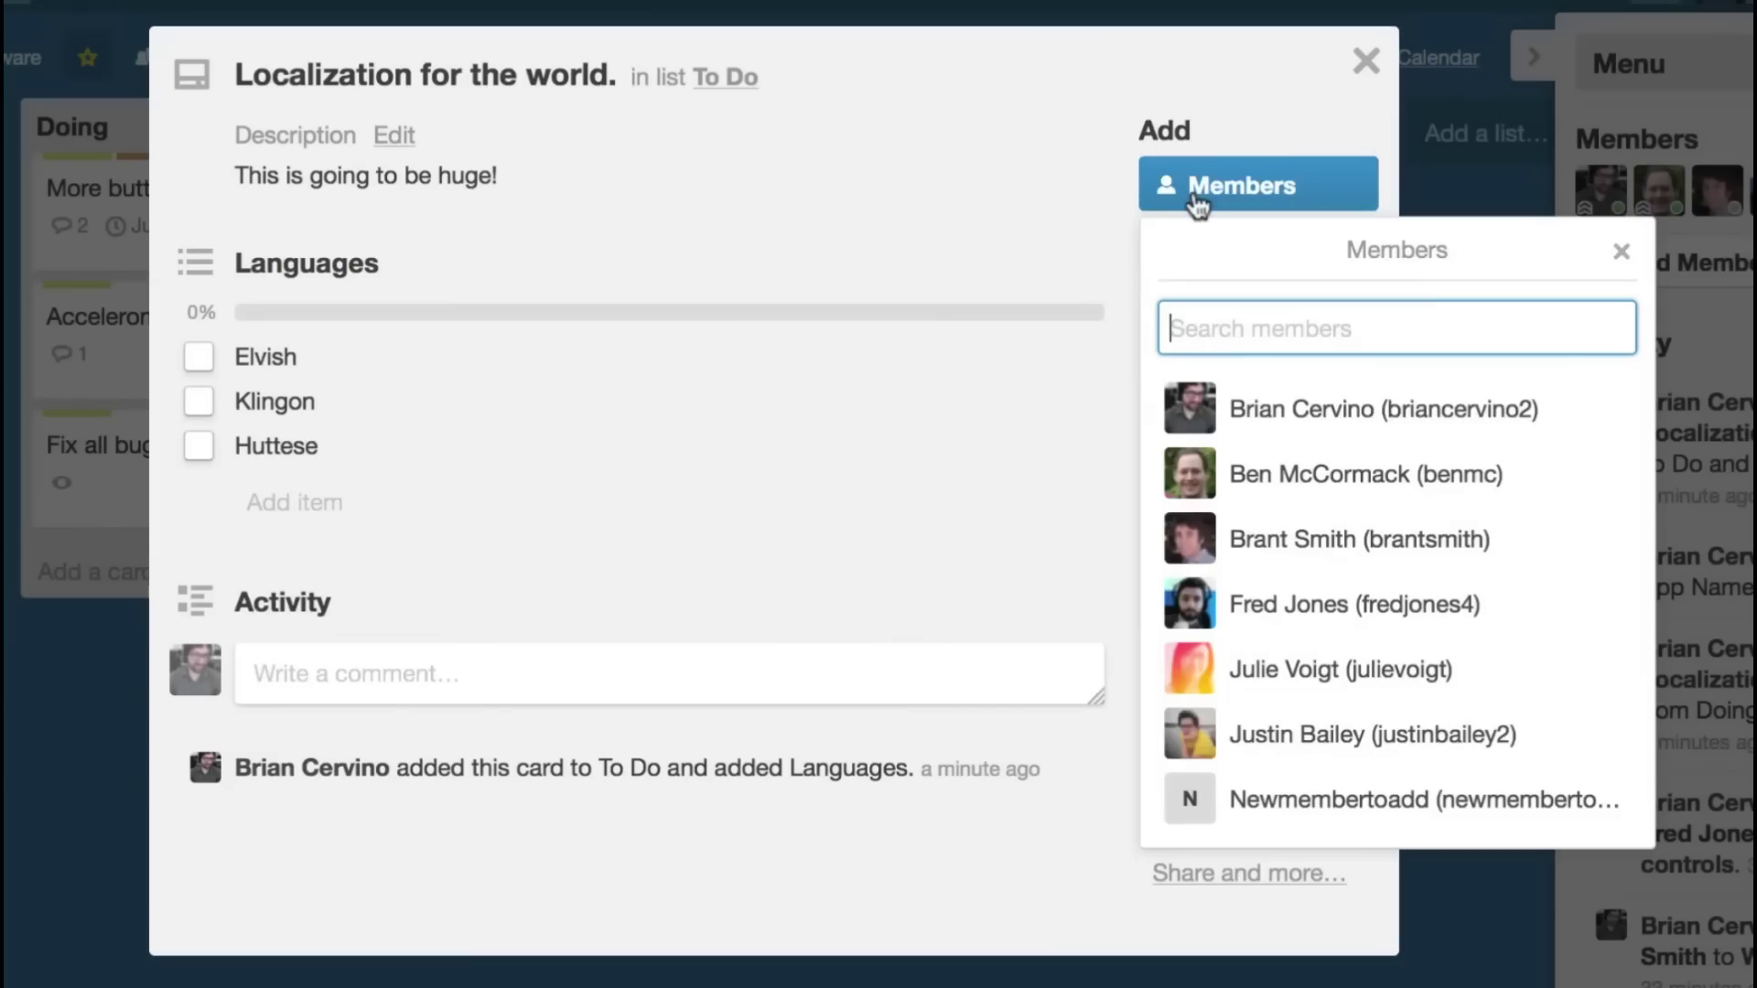
left_click(1256, 488)
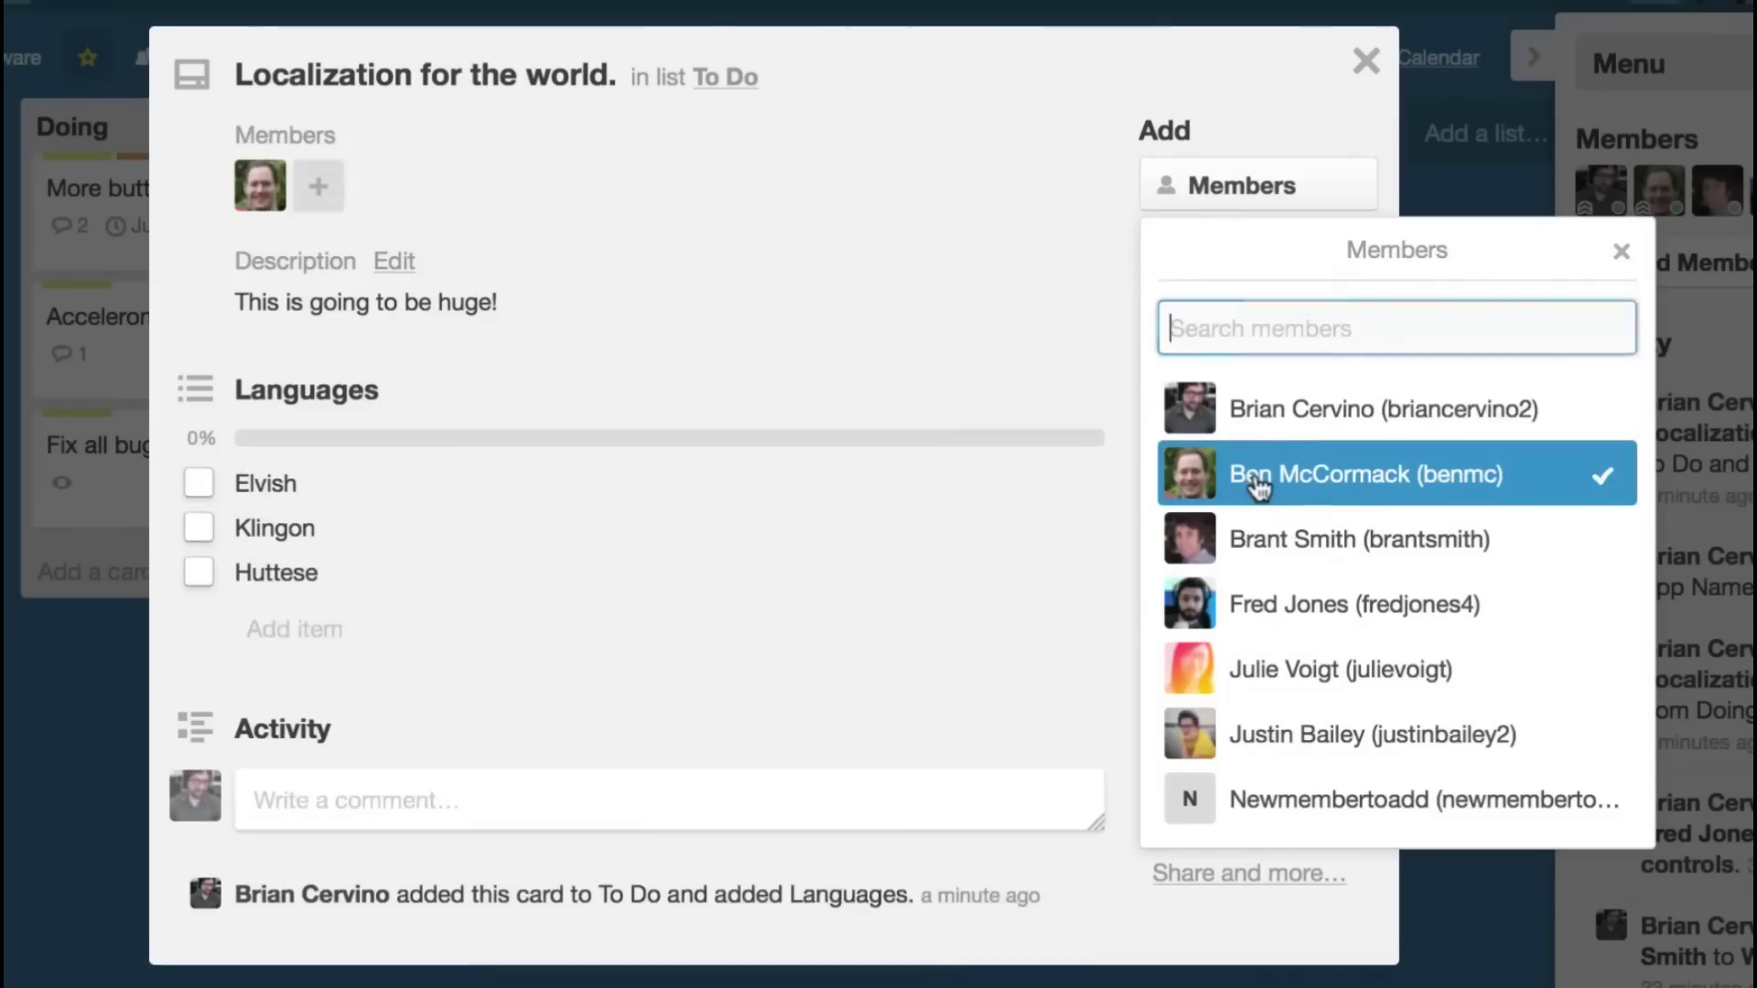
left_click(1281, 677)
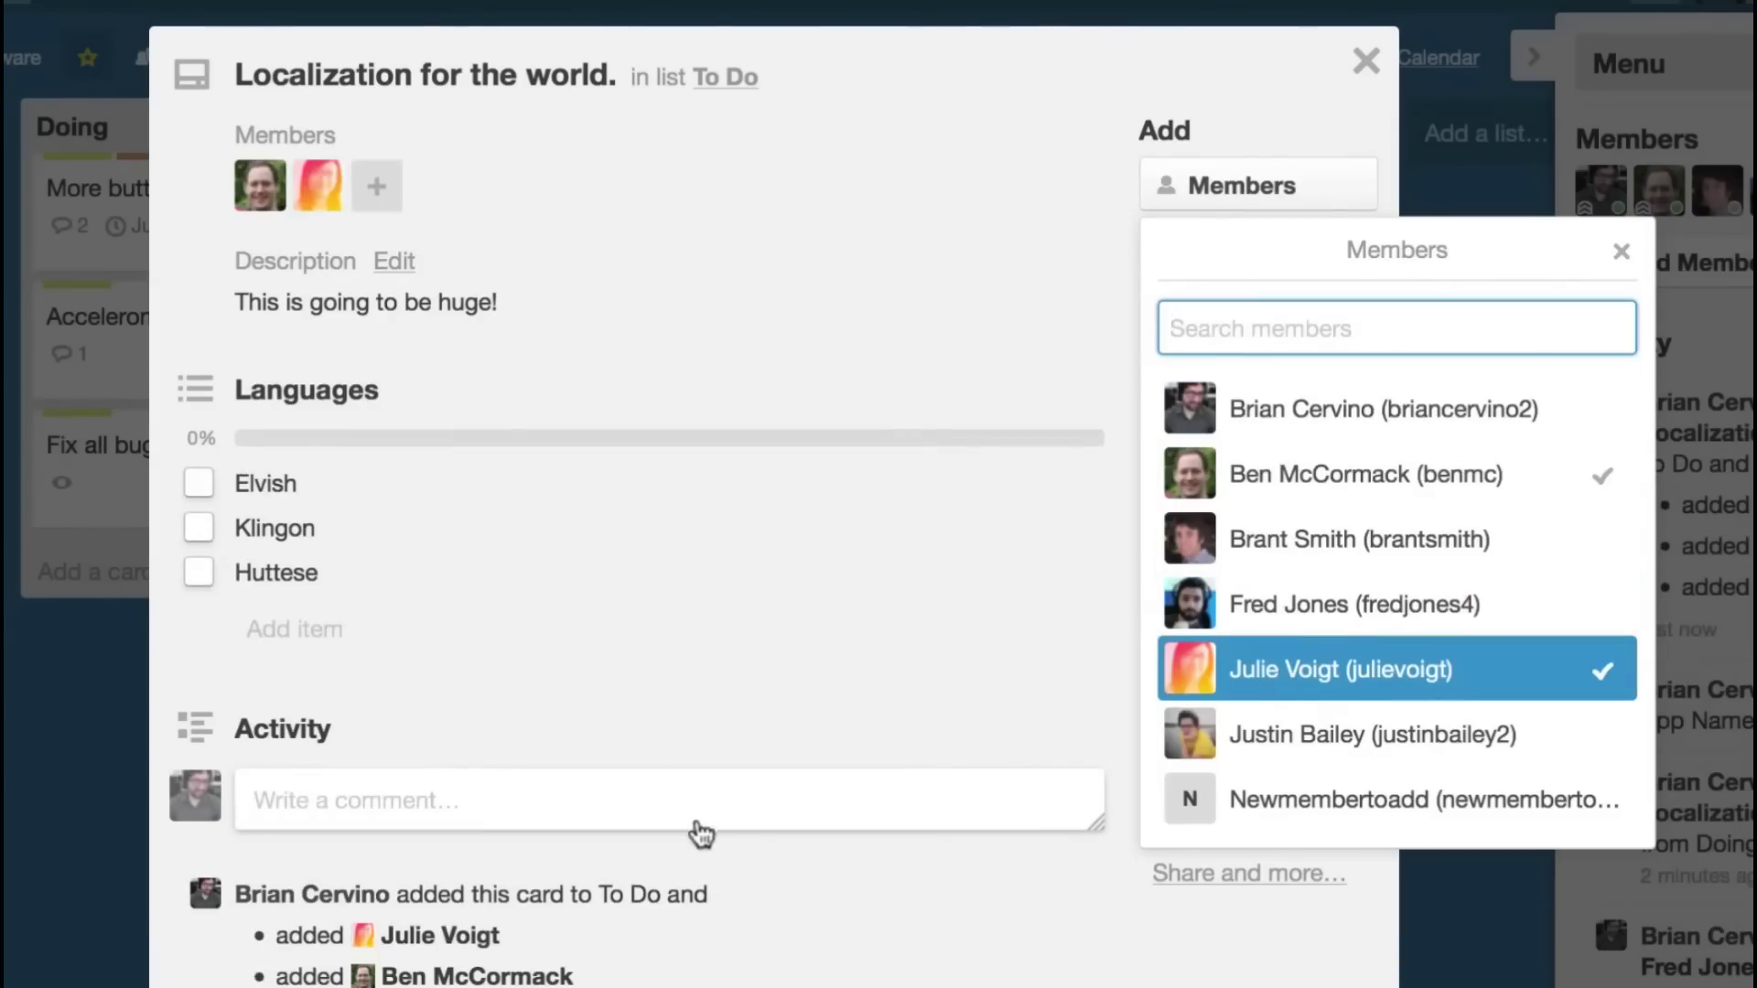
- Filter the Event team workload to French-speaking people located in Marseille
left_click(742, 720)
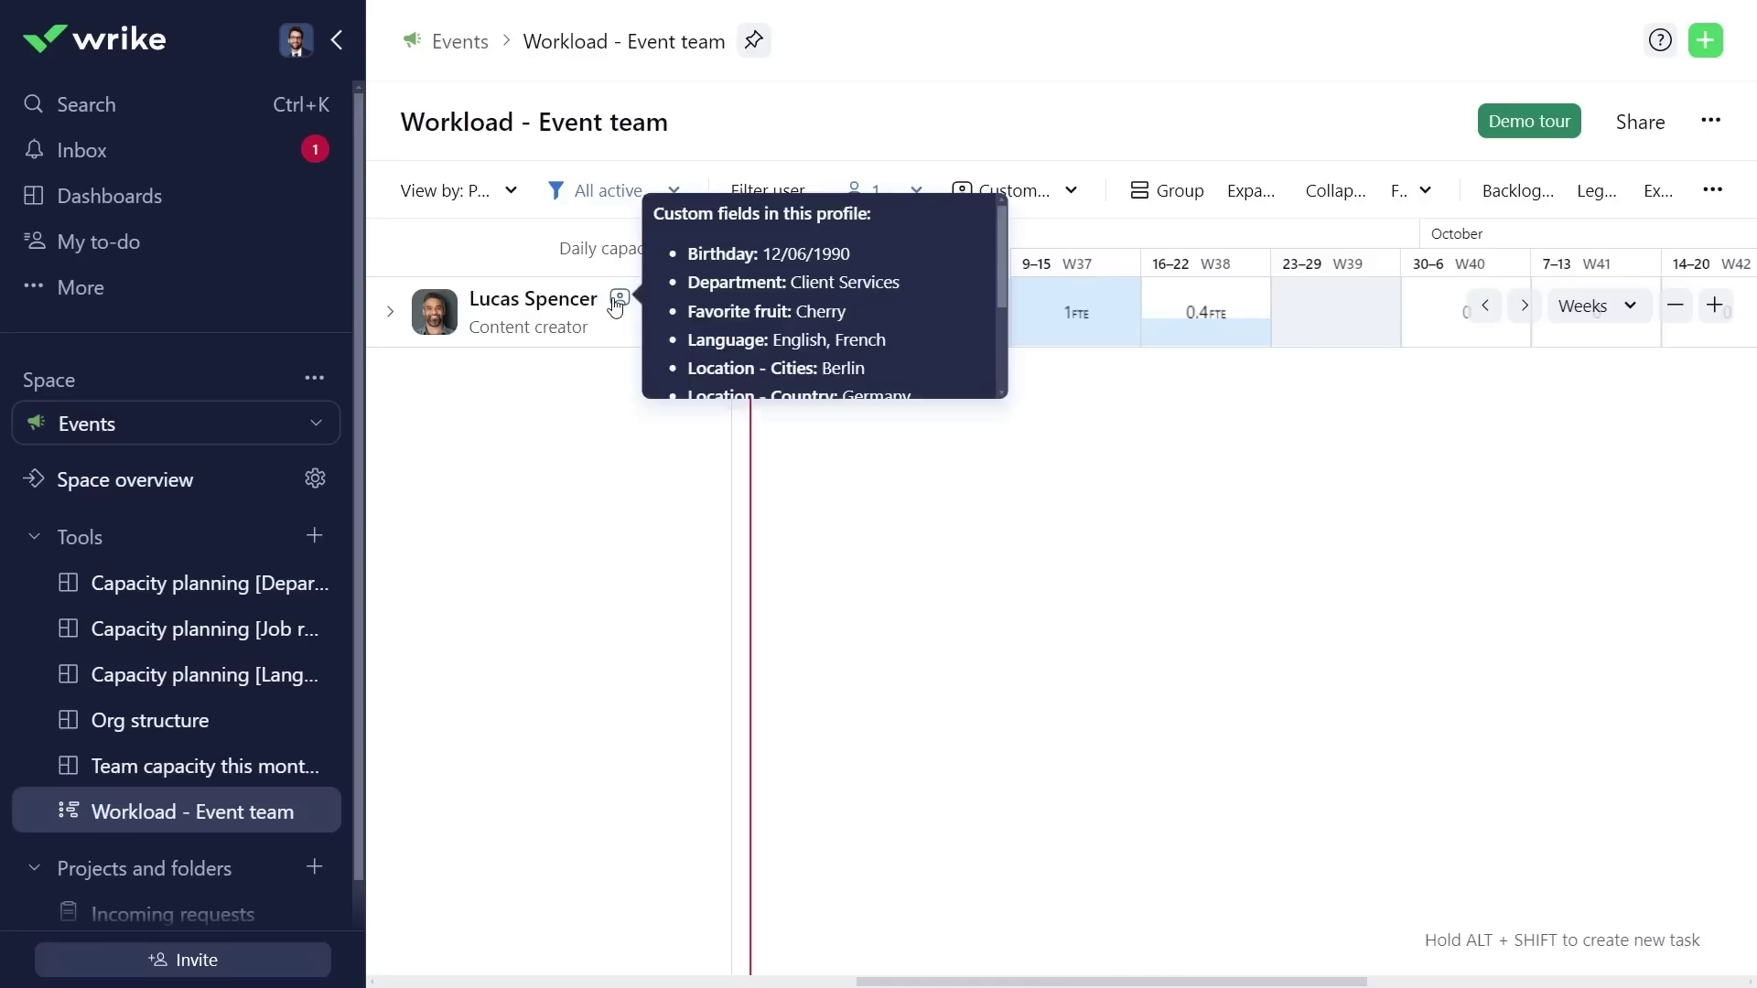
scroll(1024, 365, "down", 3)
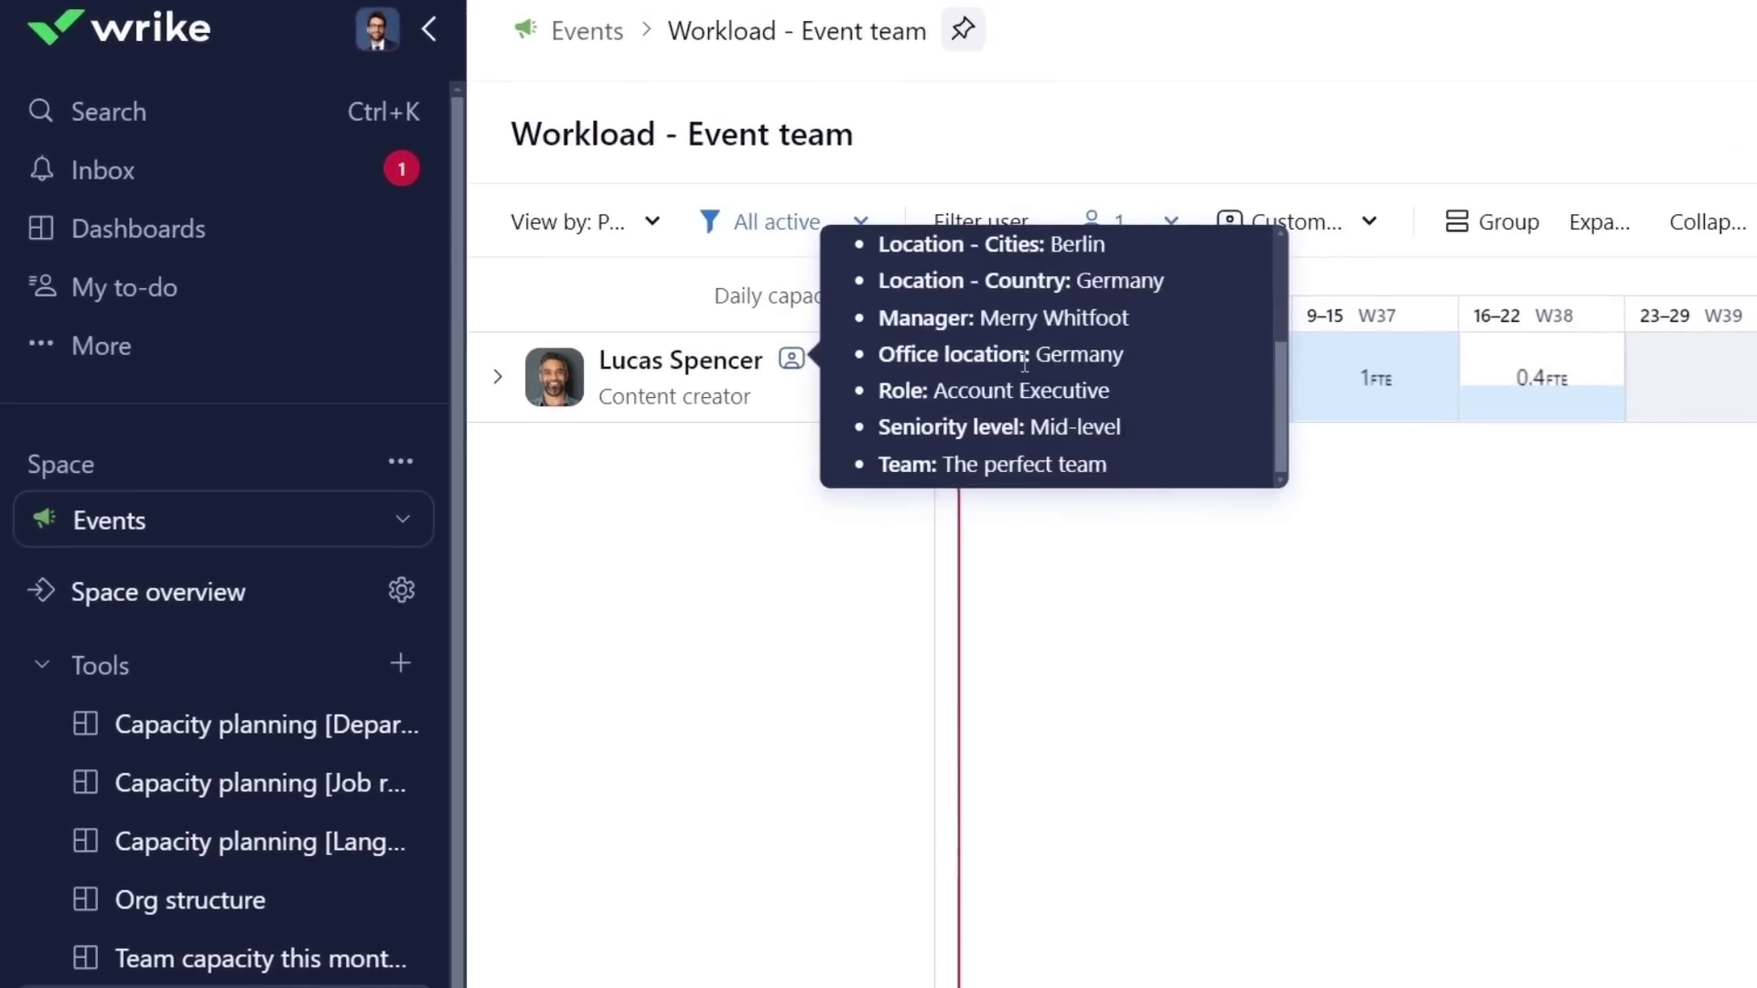
scroll(801, 301, "up", 3)
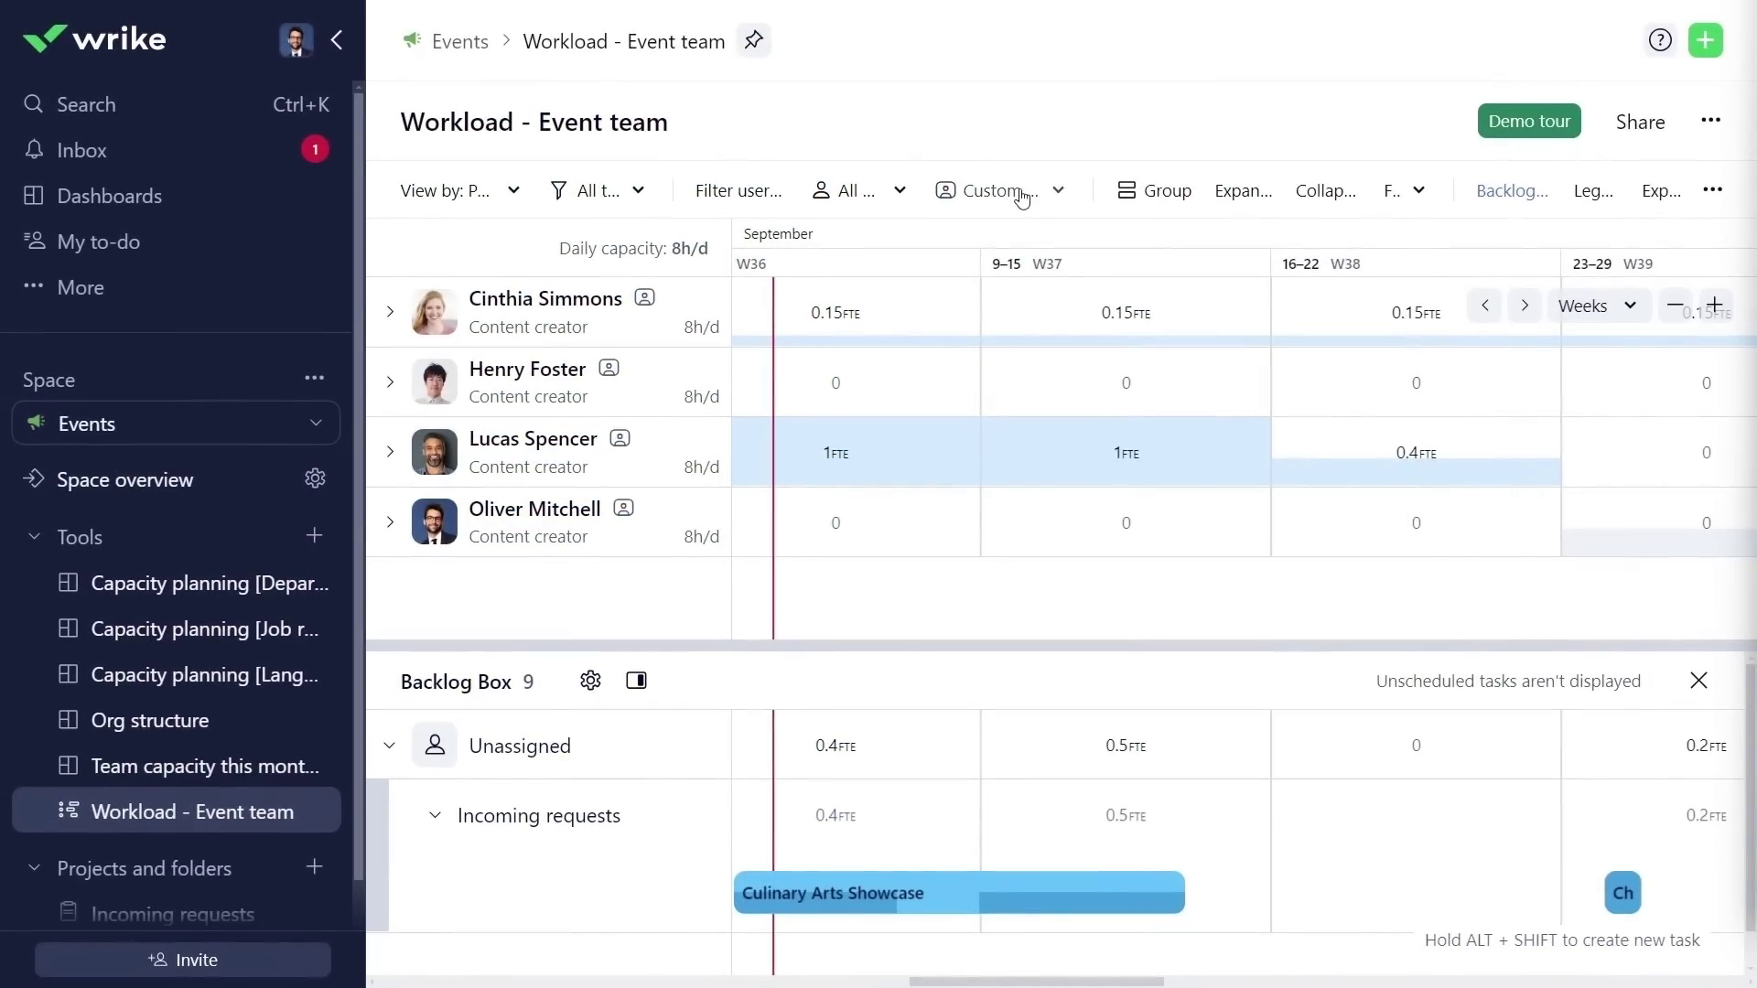
left_click(1023, 198)
left_click(1007, 443)
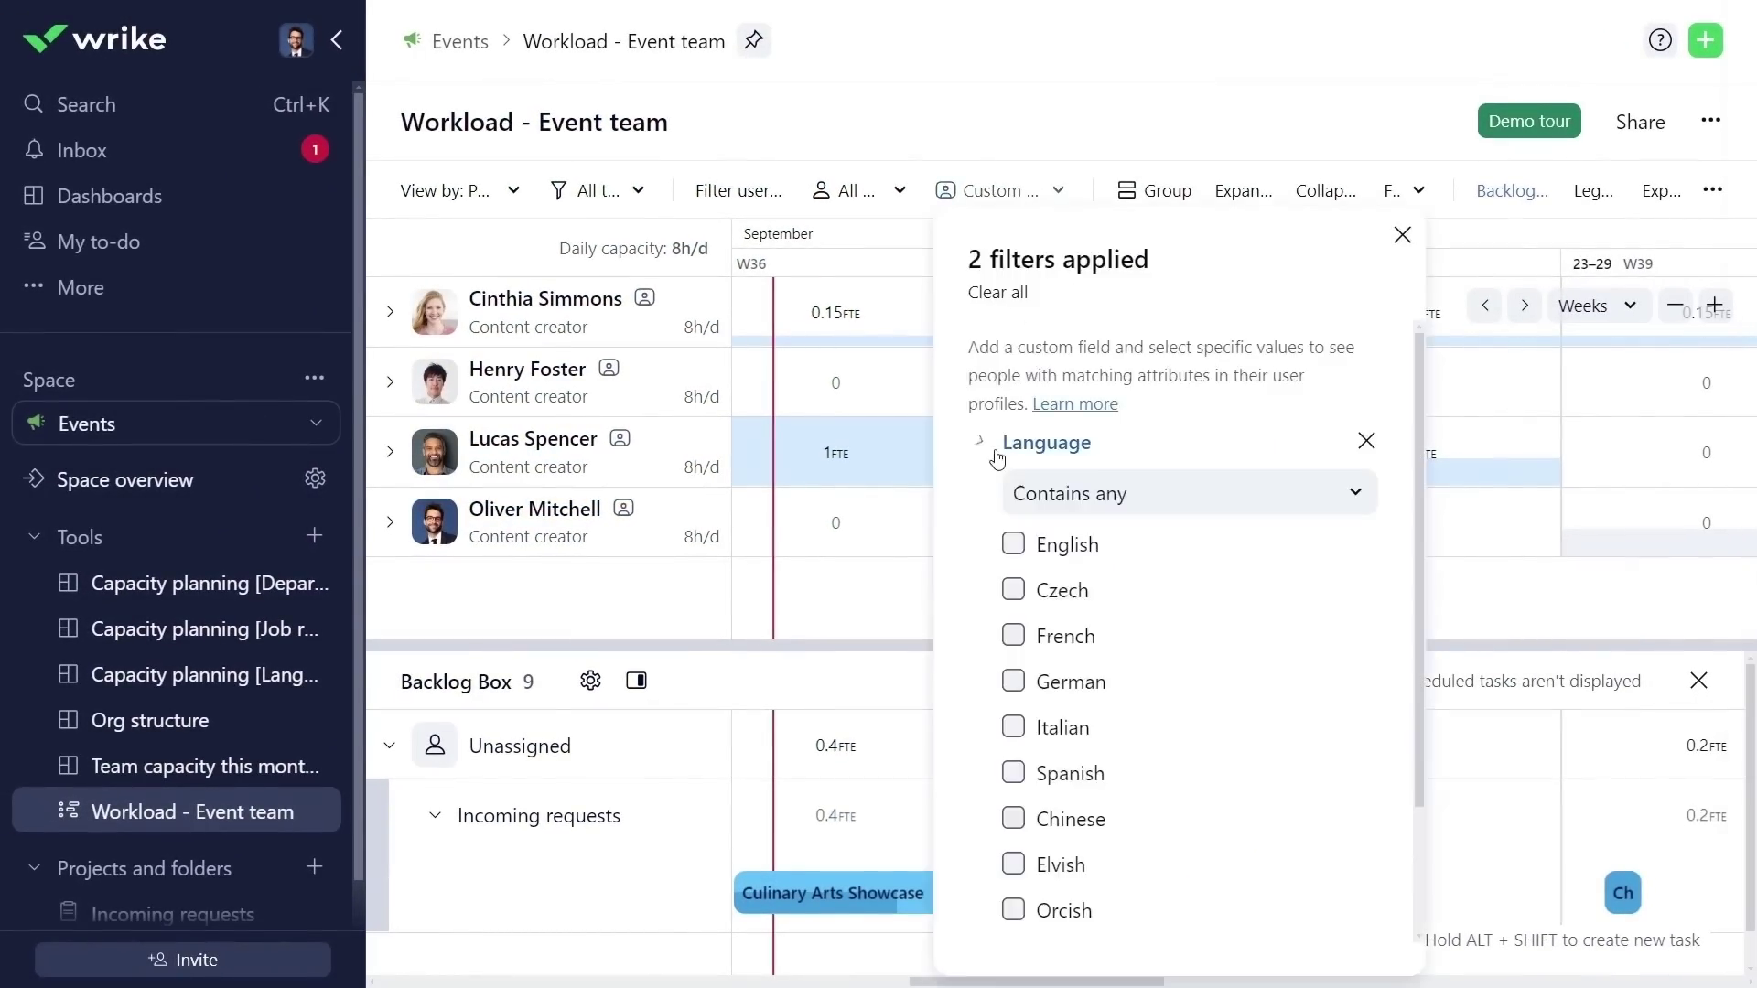
left_click(1013, 638)
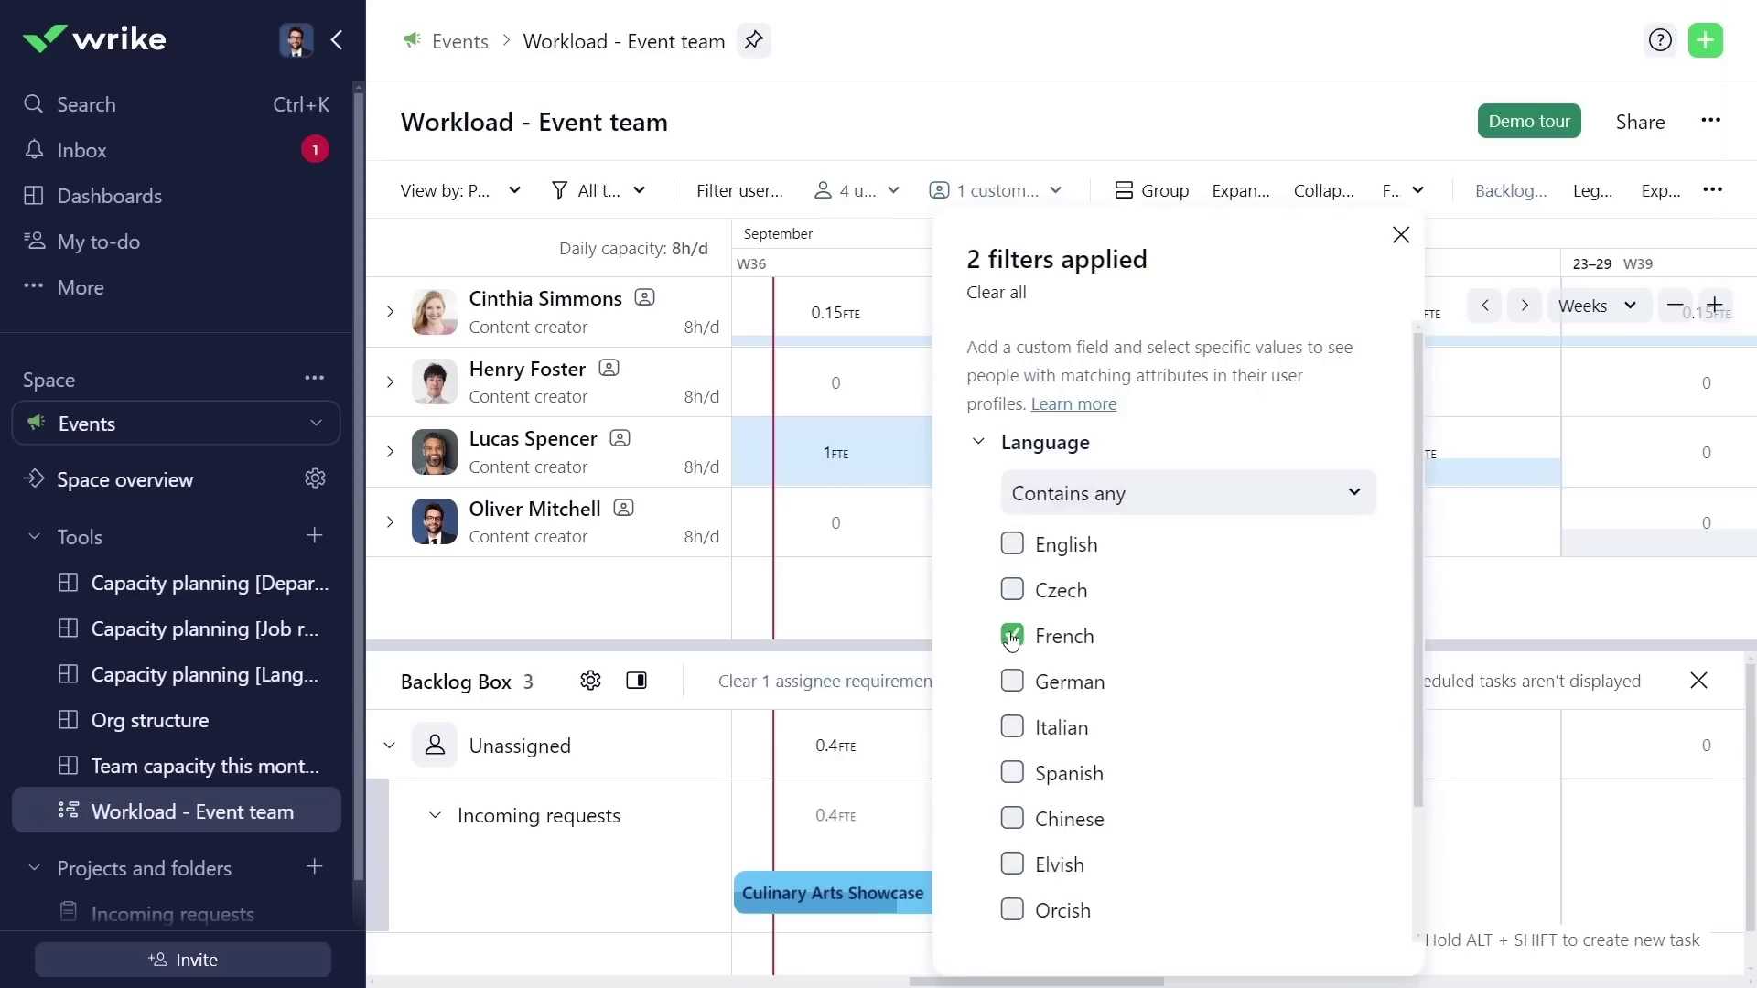
scroll(1013, 638, "down", 1)
left_click(971, 847)
scroll(972, 856, "down", 2)
scroll(971, 857, "down", 1)
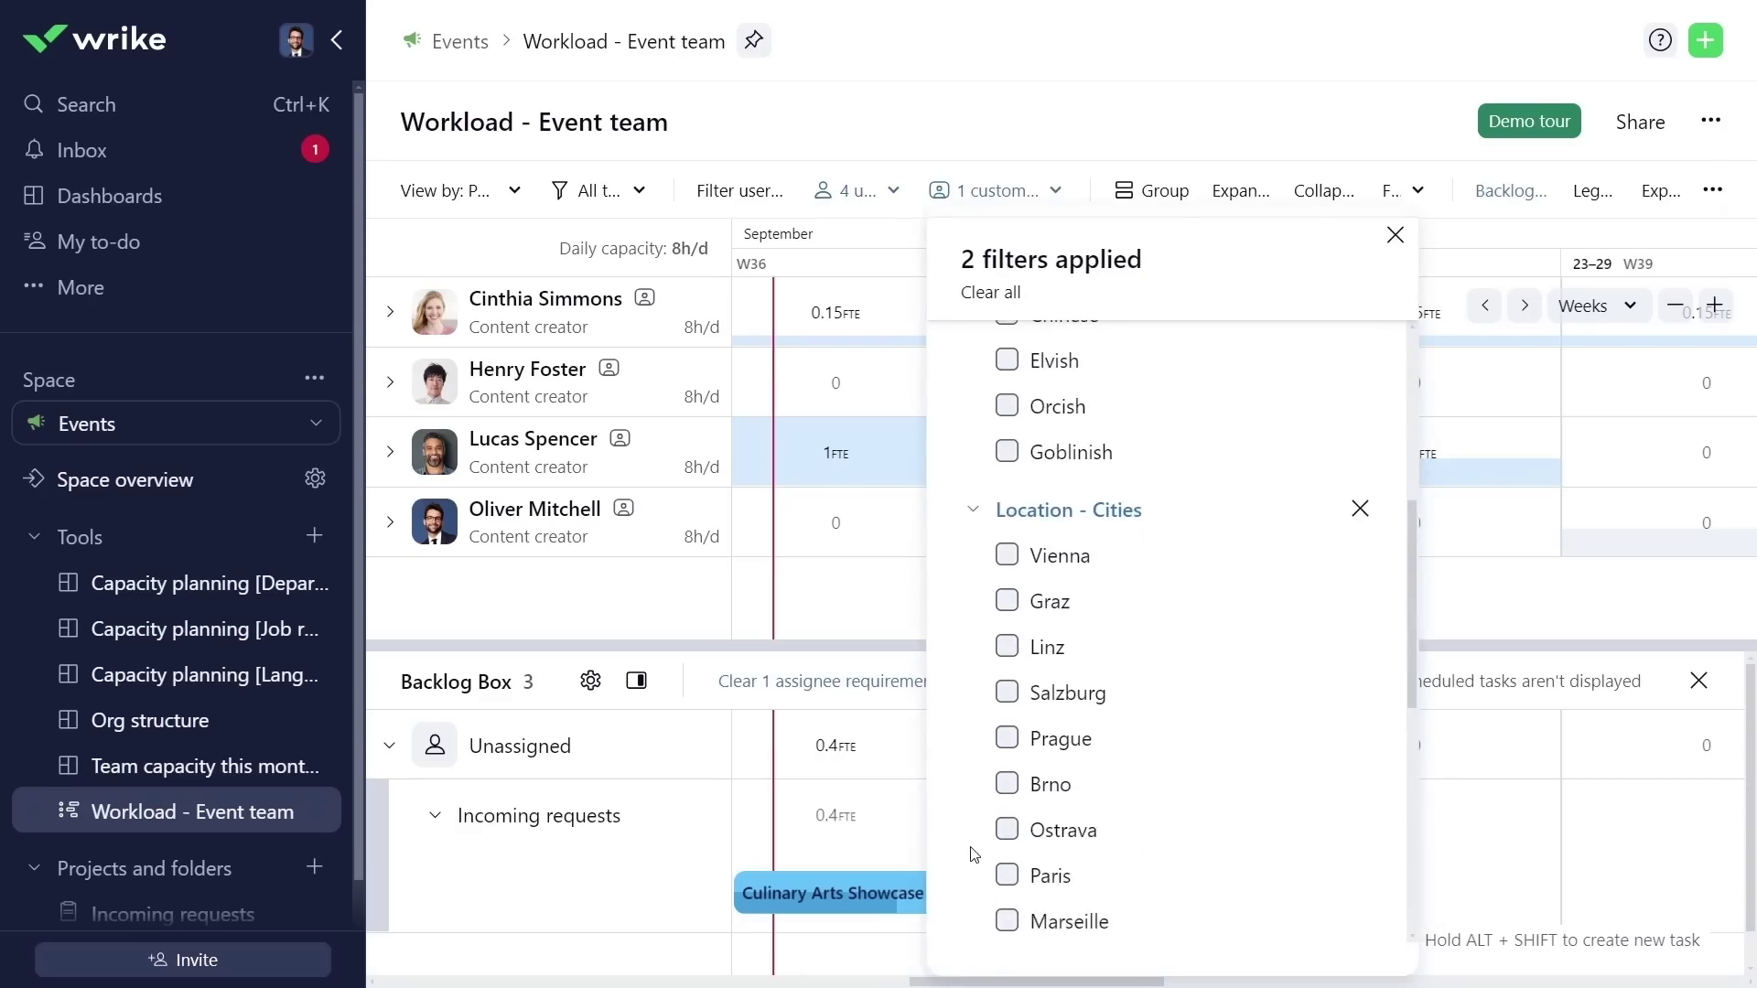
scroll(972, 855, "down", 1)
left_click(1006, 806)
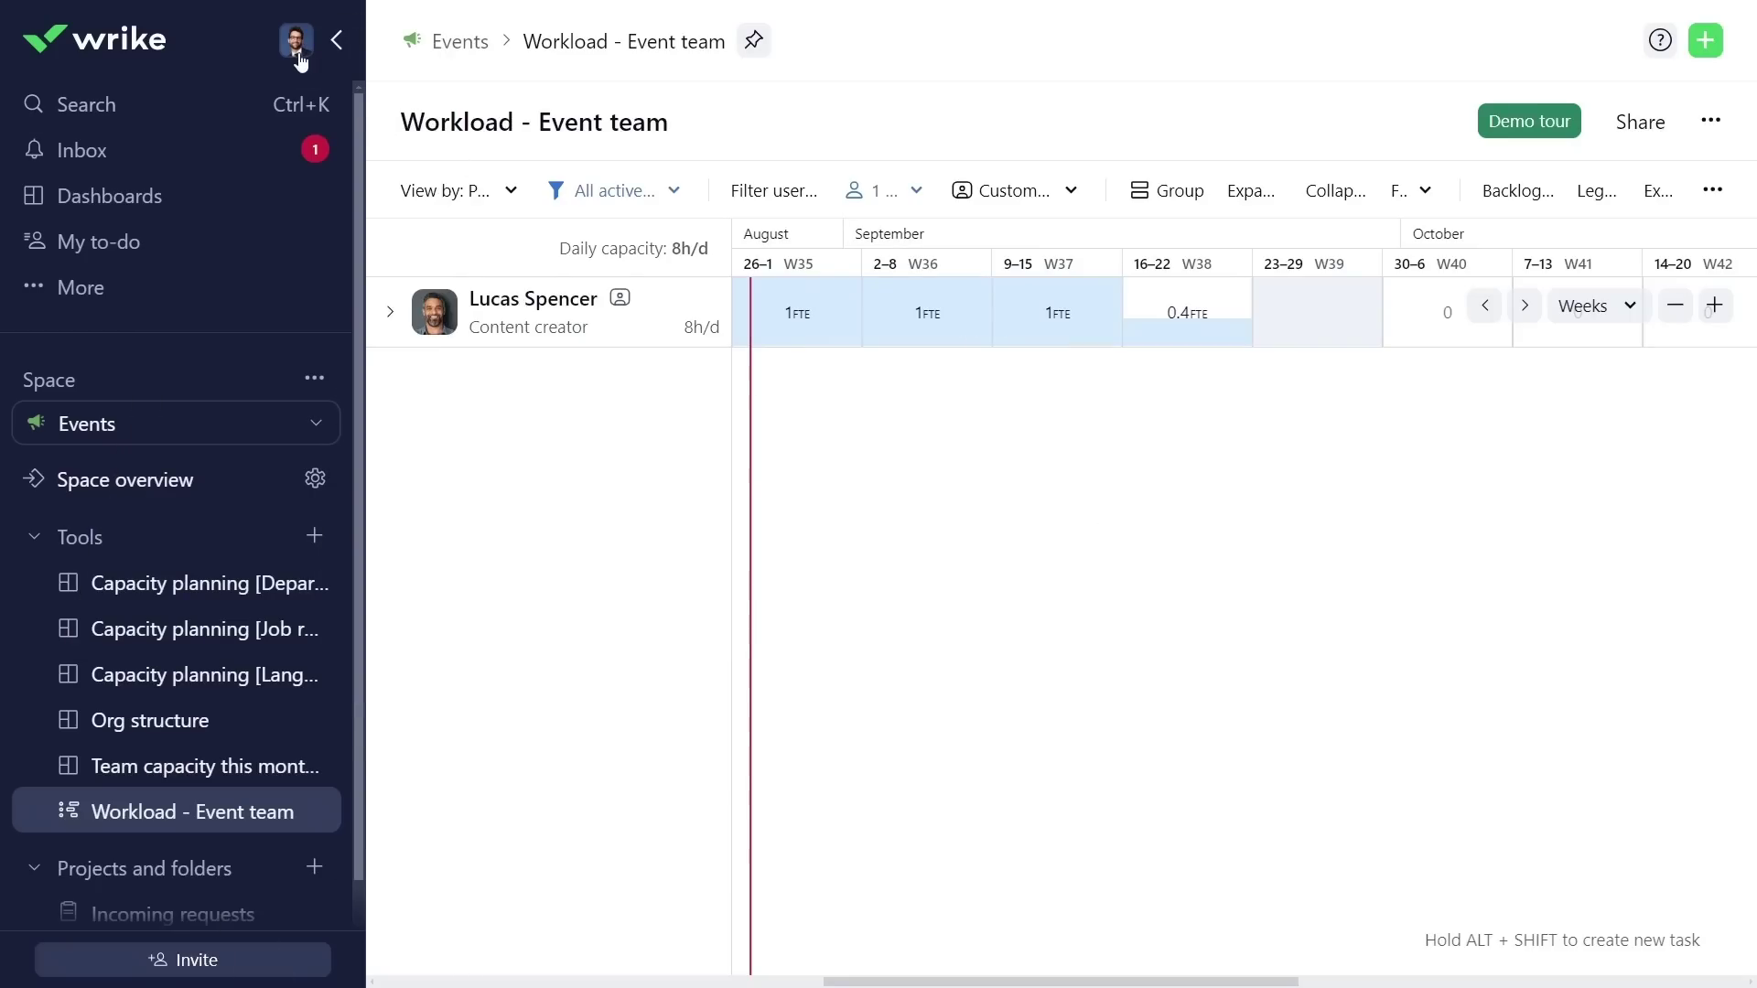
left_click(296, 41)
left_click(345, 333)
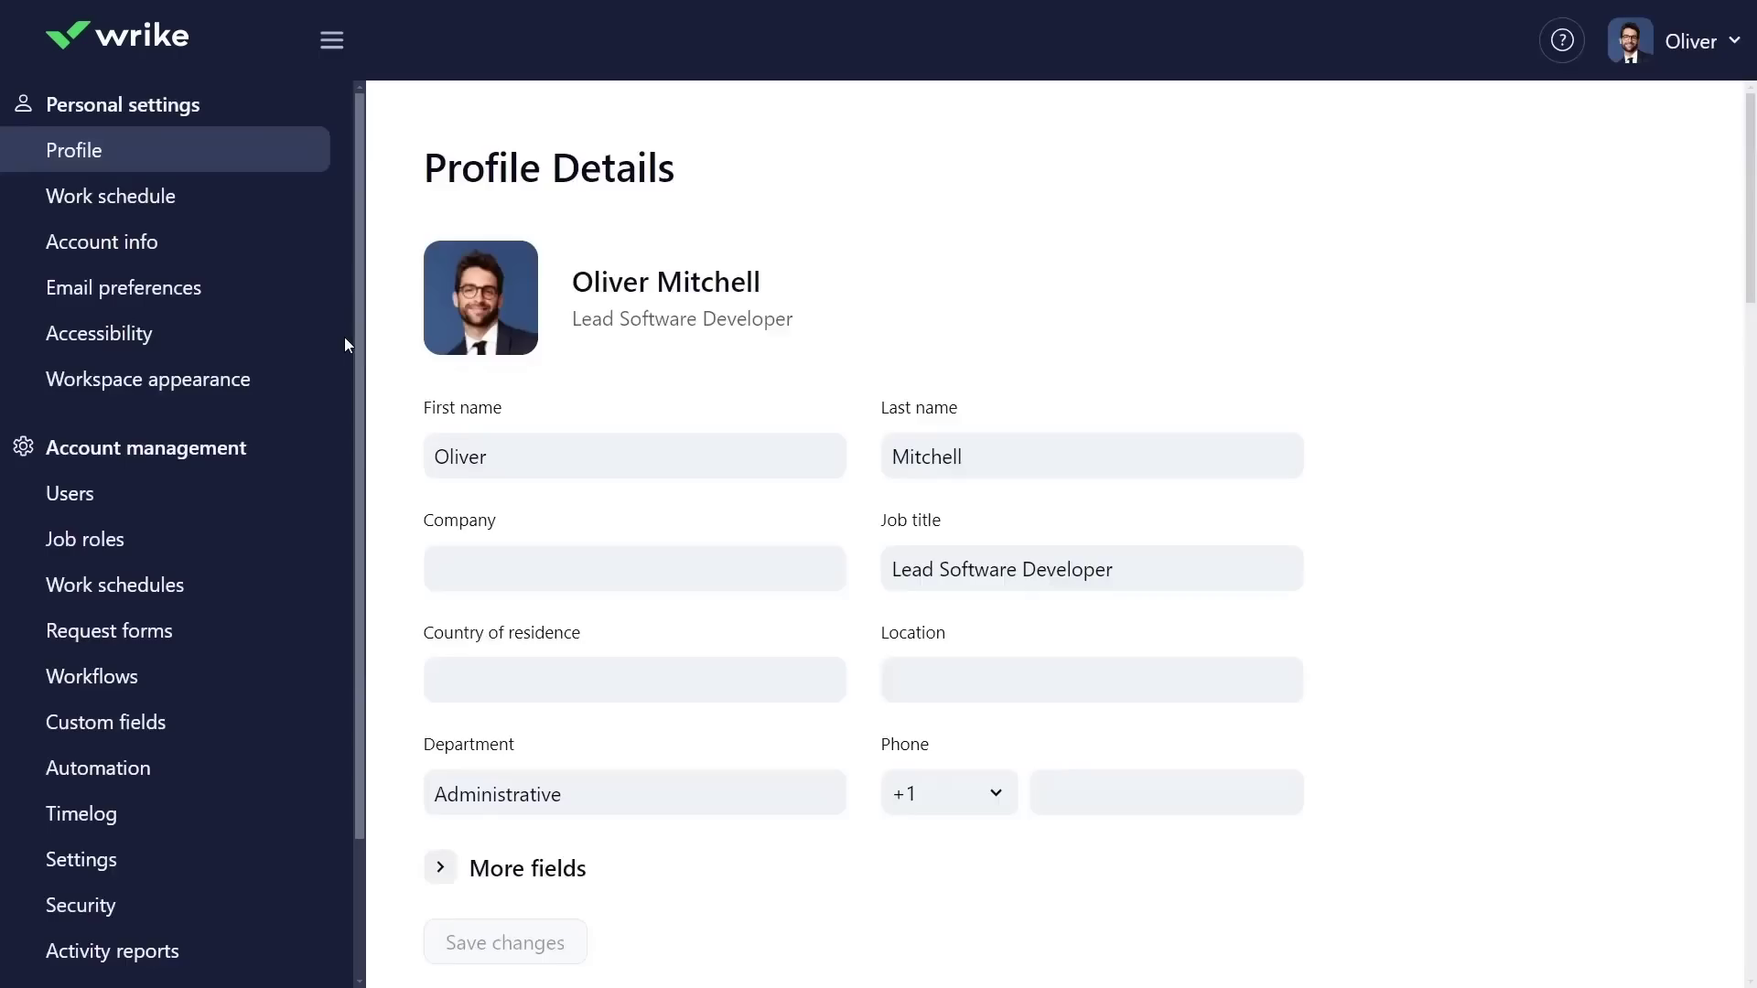
left_click(82, 494)
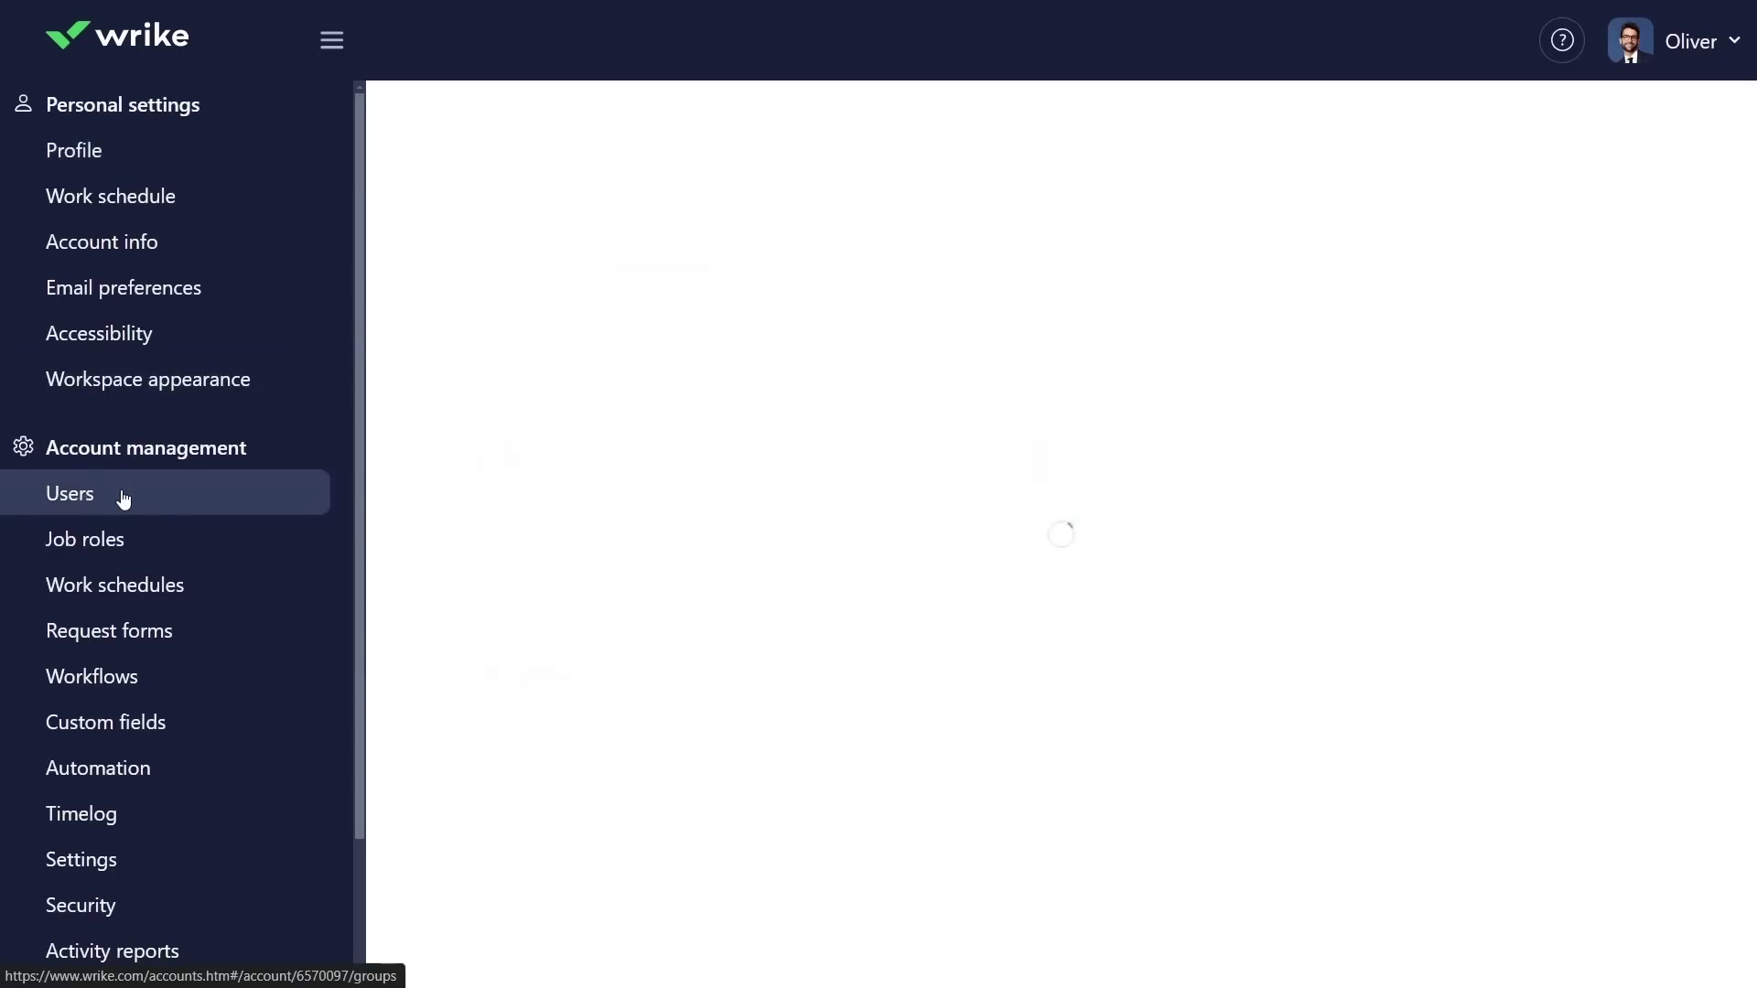
left_click(334, 45)
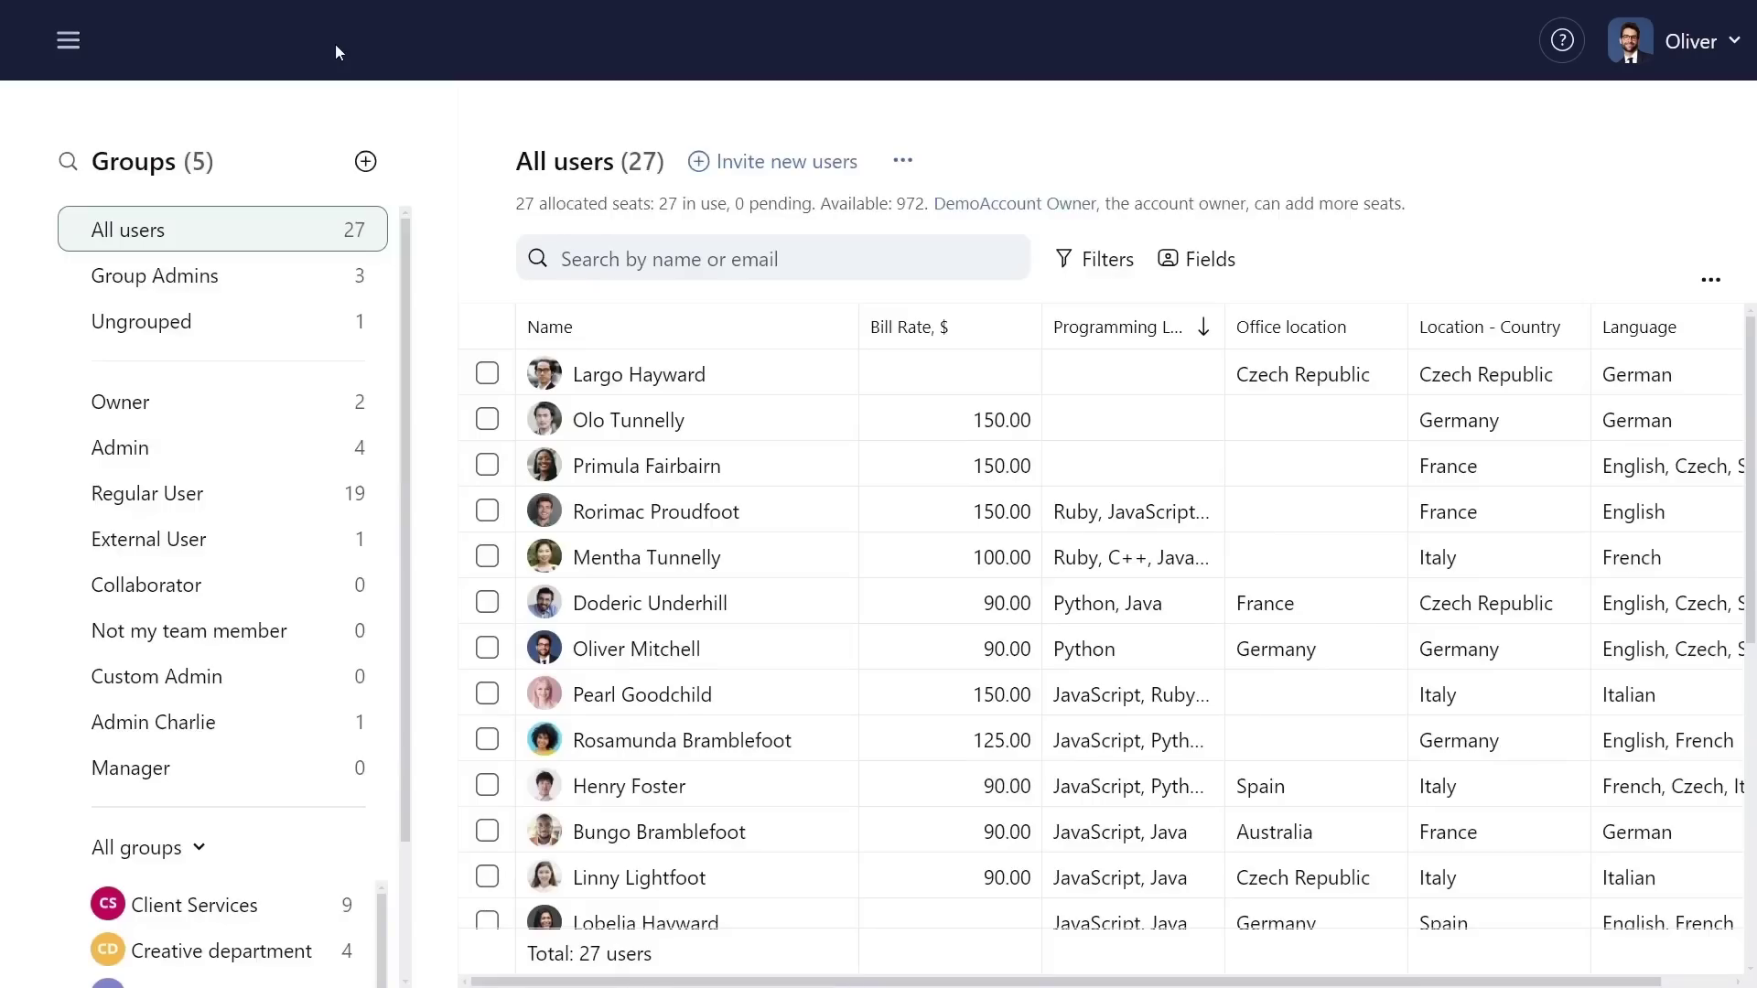
- Create a Home Location single-select user field with six pasted country options
left_click(1167, 266)
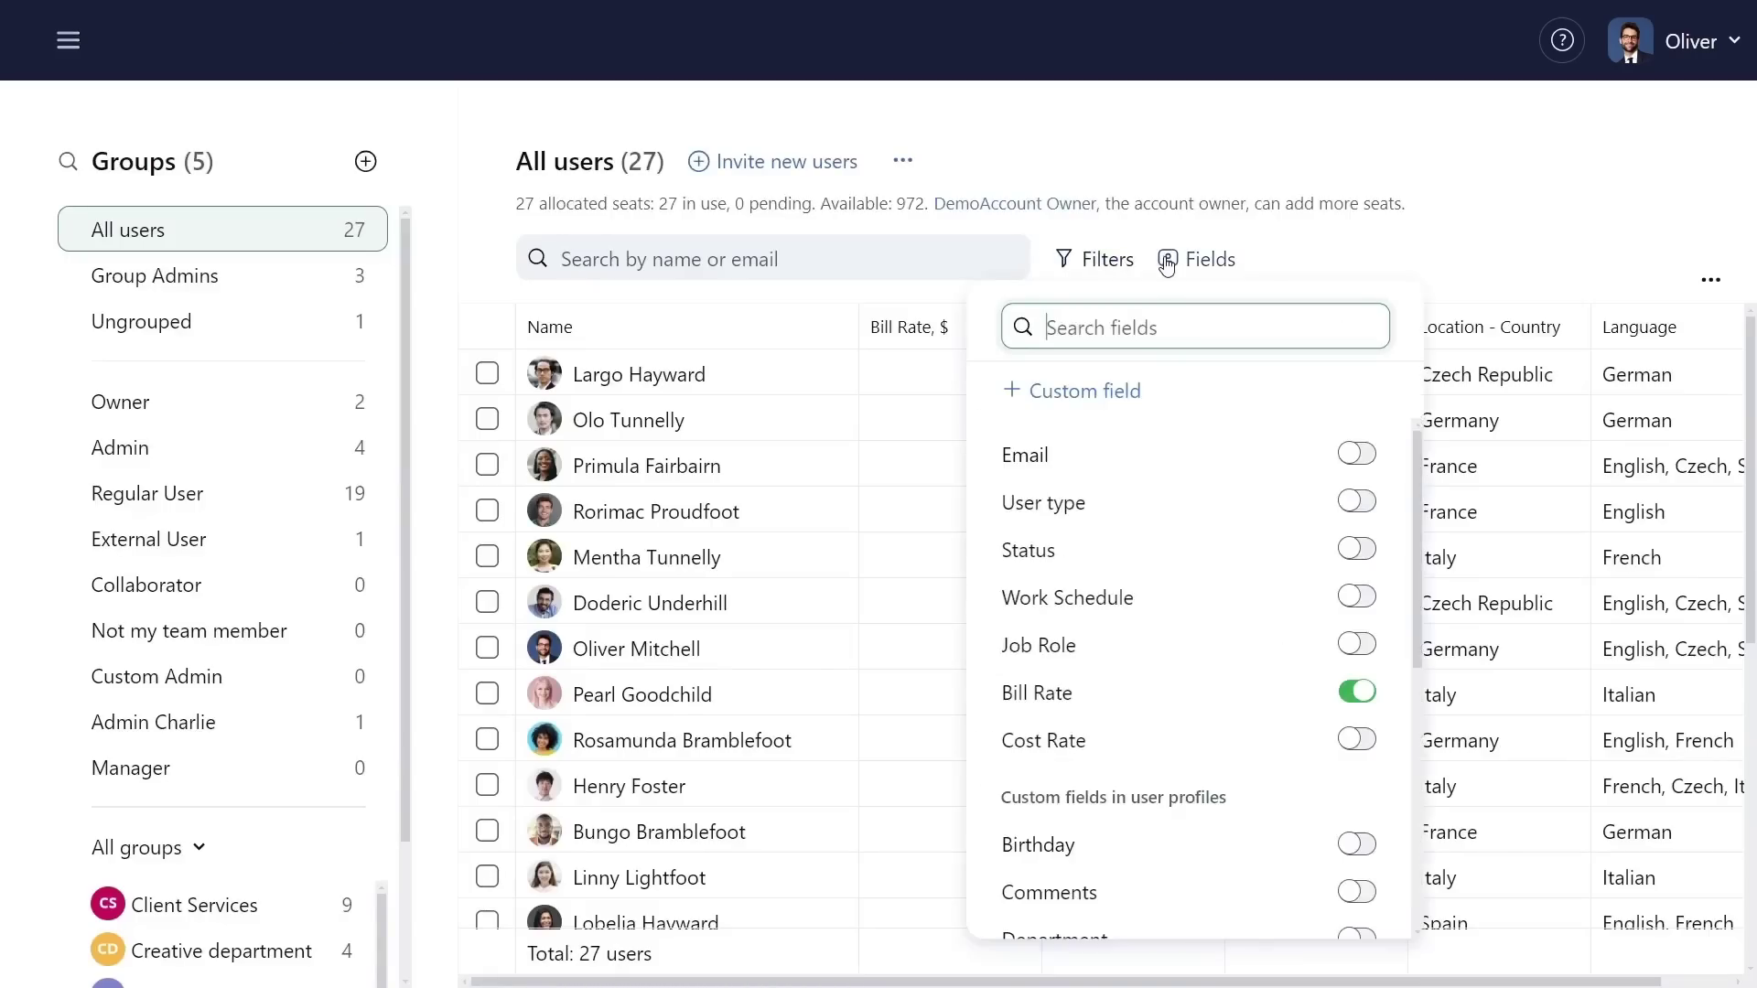
left_click(1124, 391)
type("Home Location")
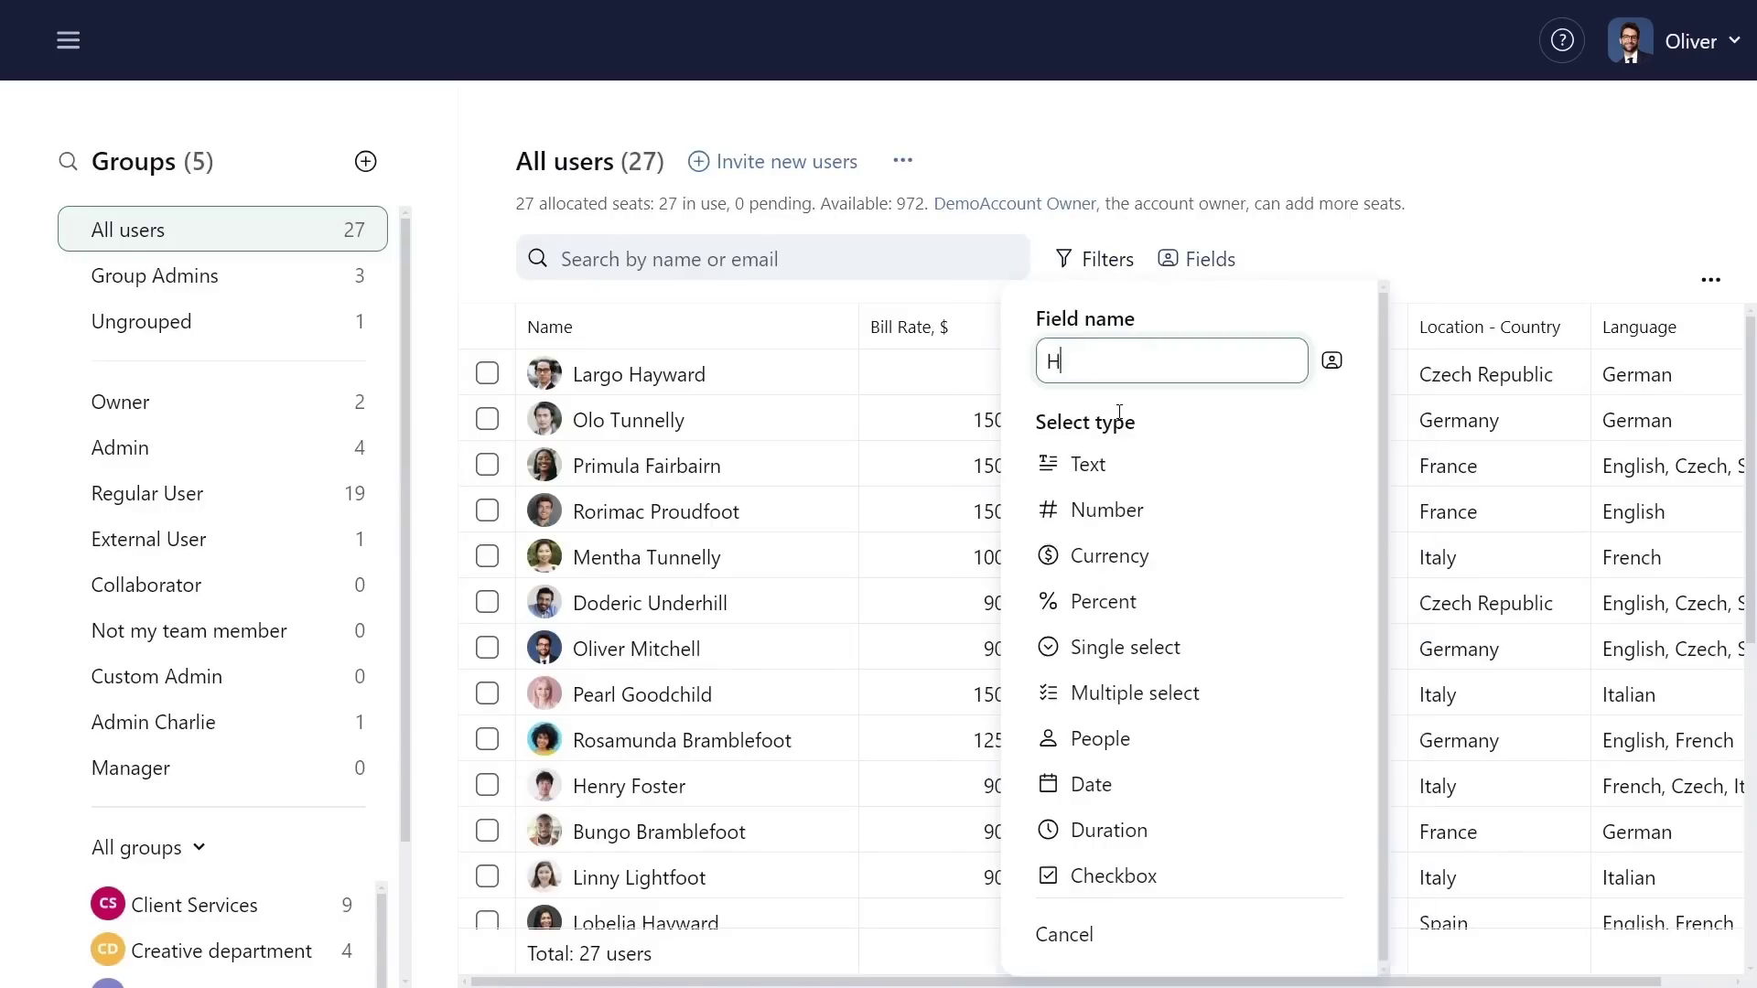
left_click(1065, 661)
left_click(1087, 574)
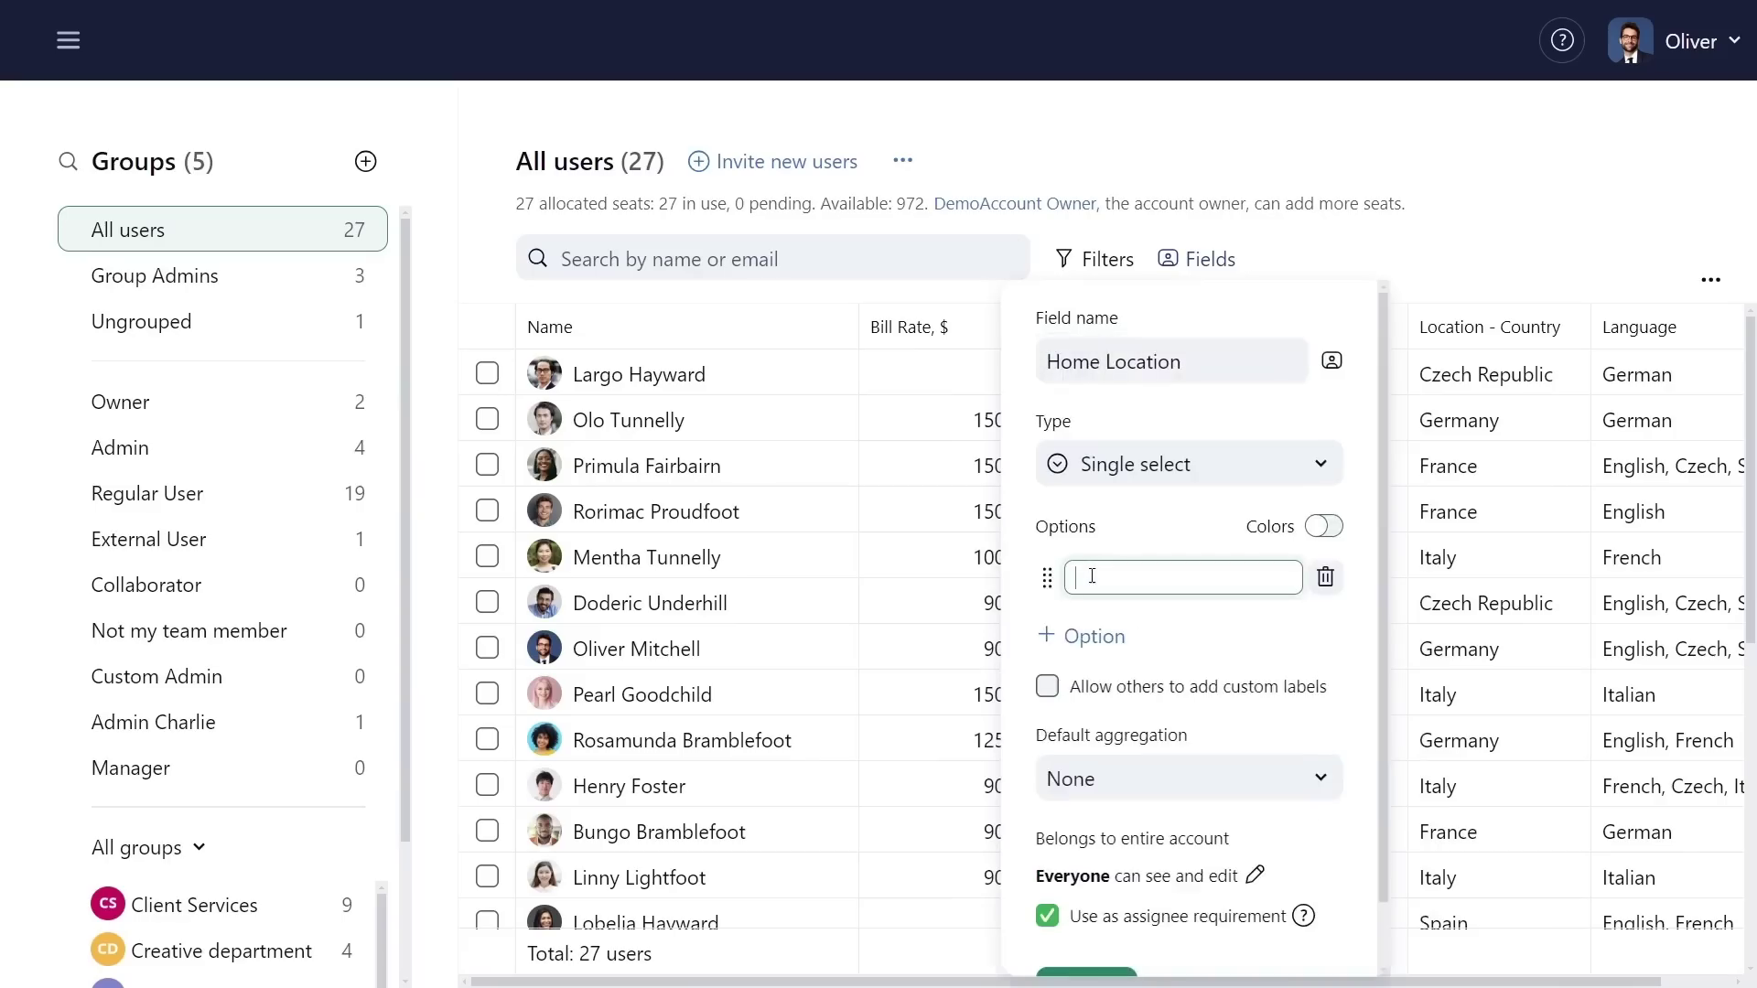
right_click(1091, 576)
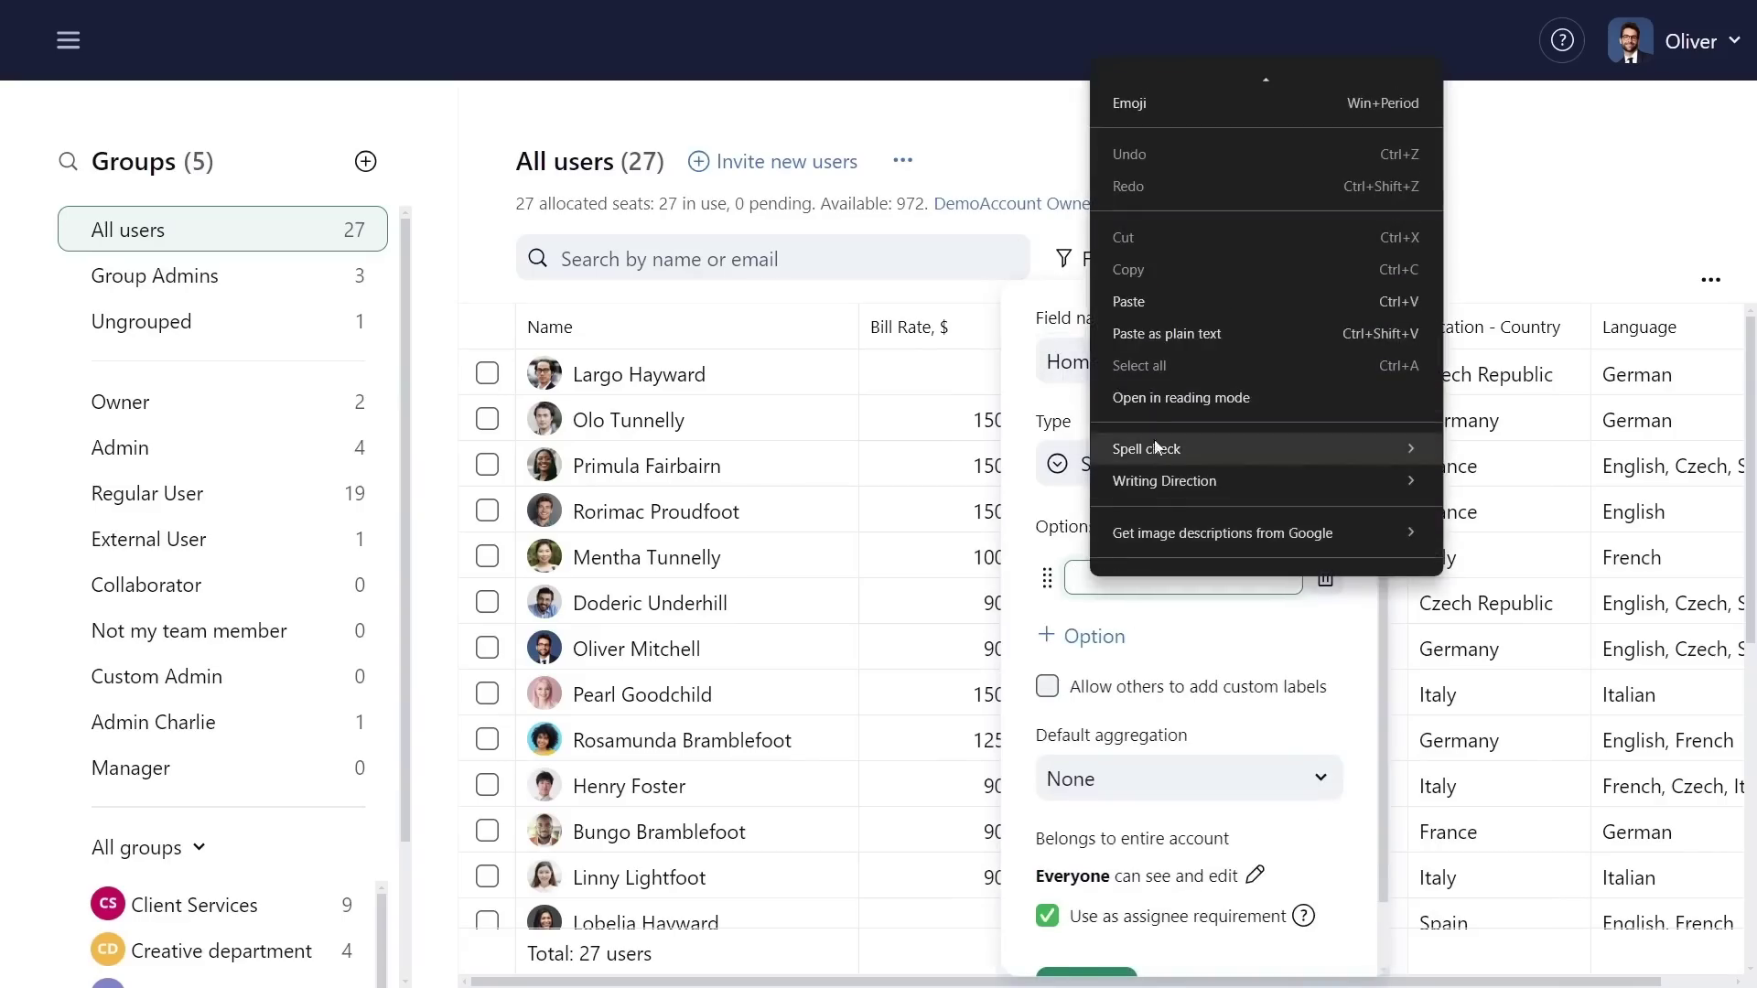
left_click(1143, 301)
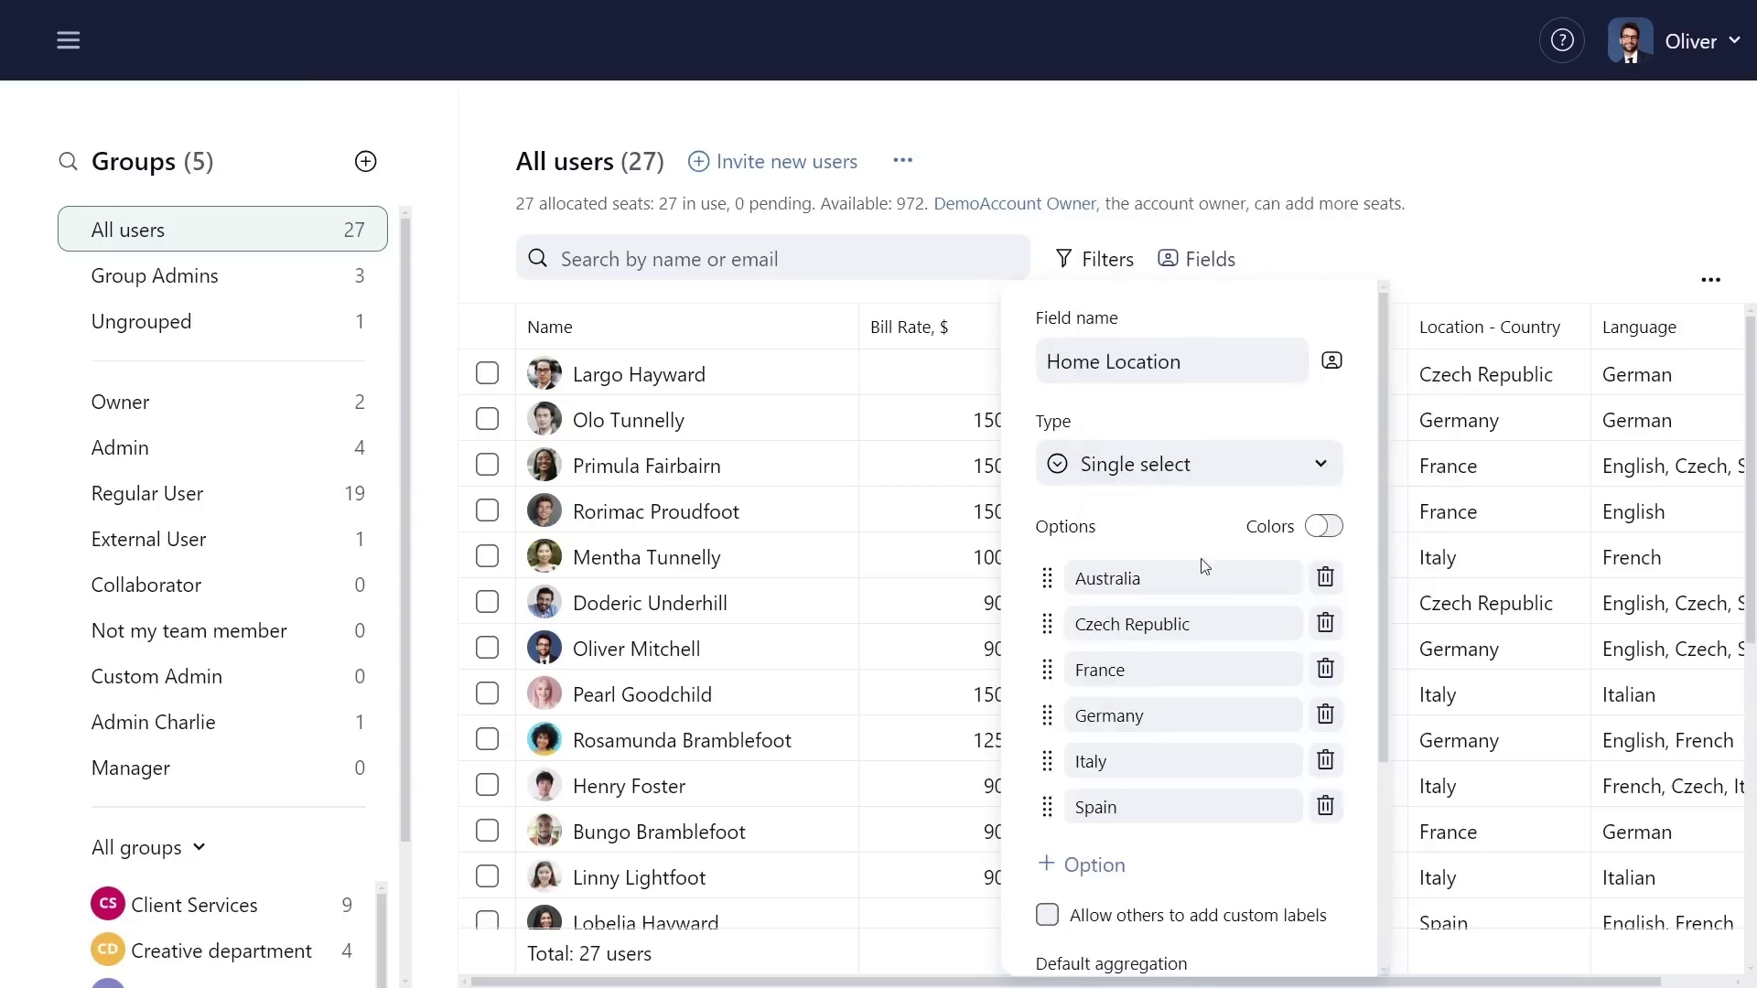
scroll(1212, 863, "down", 3)
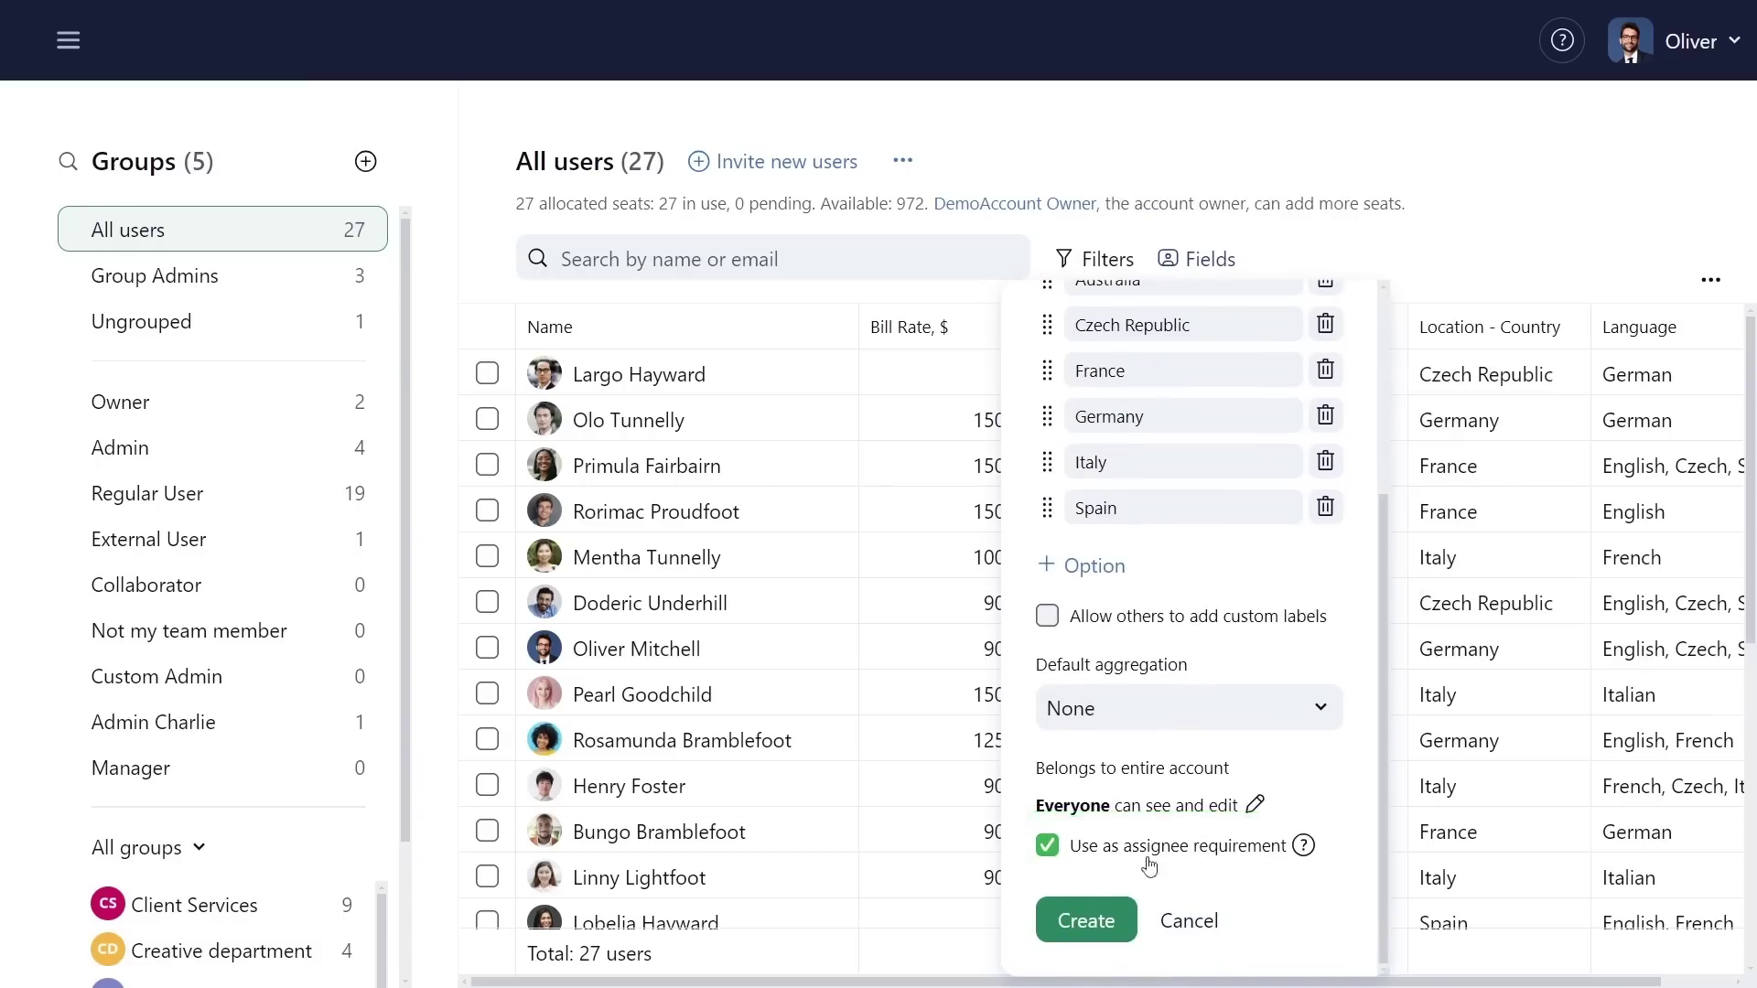
left_click(1084, 922)
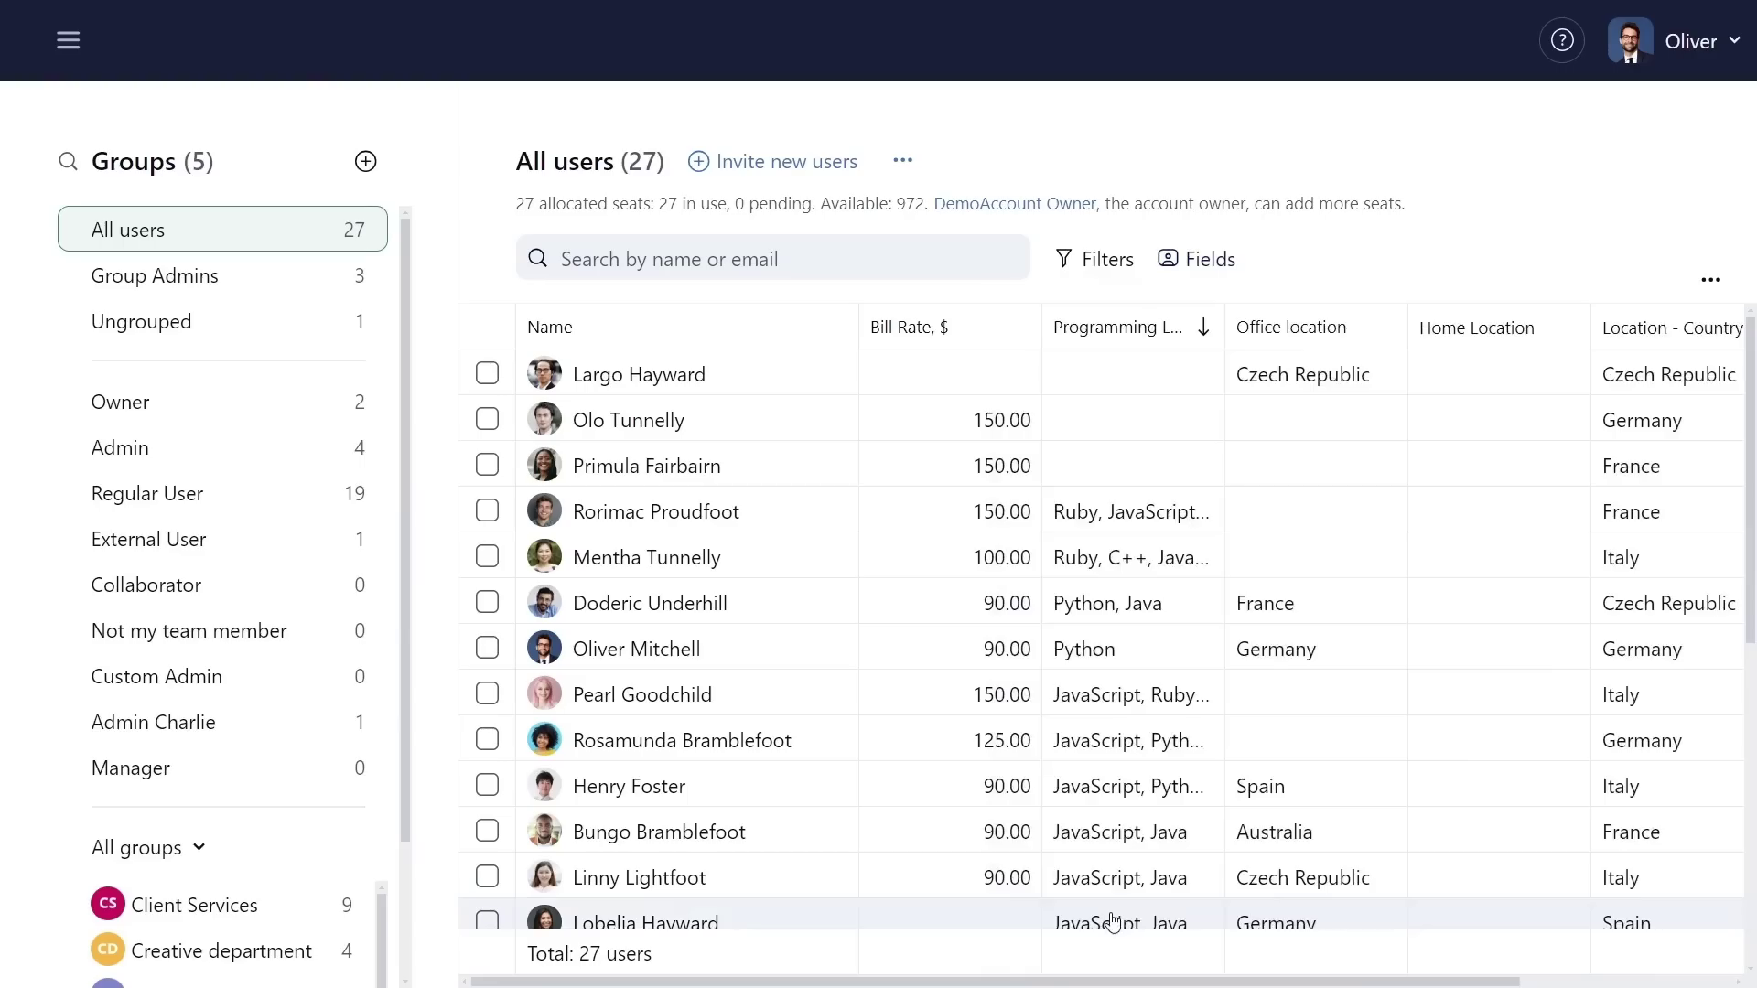
- Restrict the Programming Language field so only the Product group can edit it
left_click(1170, 265)
scroll(1271, 710, "down", 5)
scroll(1271, 710, "down", 2)
left_click(1302, 749)
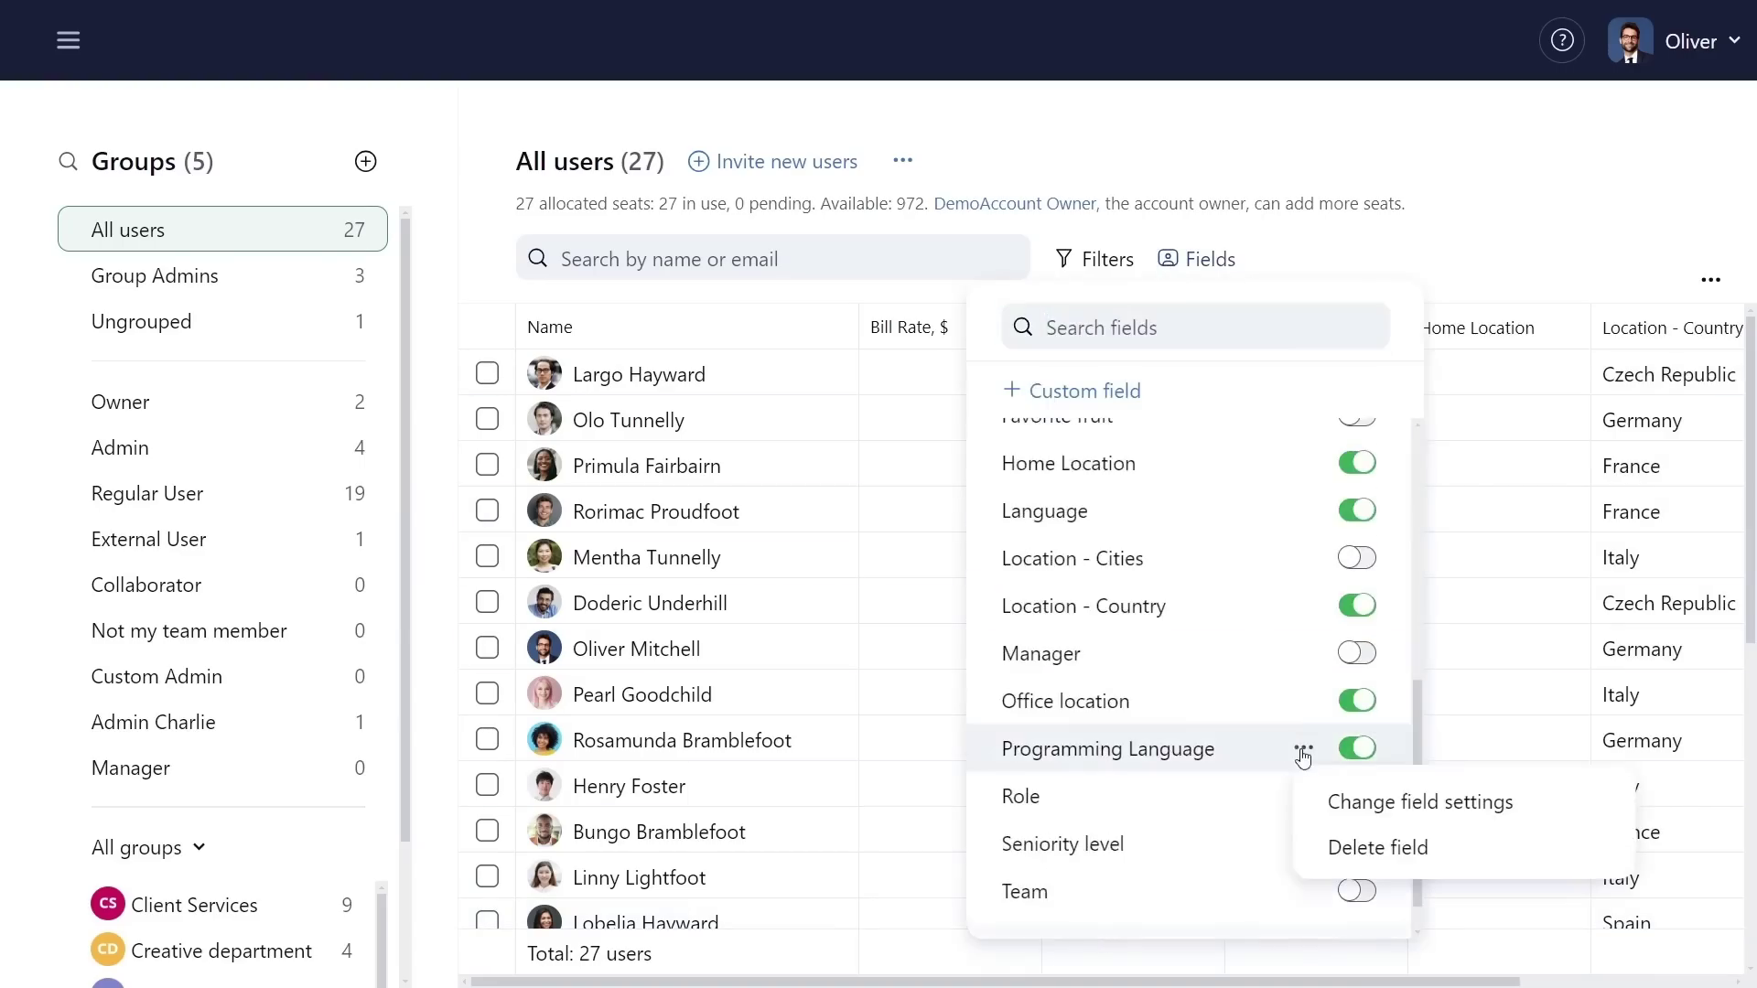
left_click(1351, 799)
left_click(1513, 821)
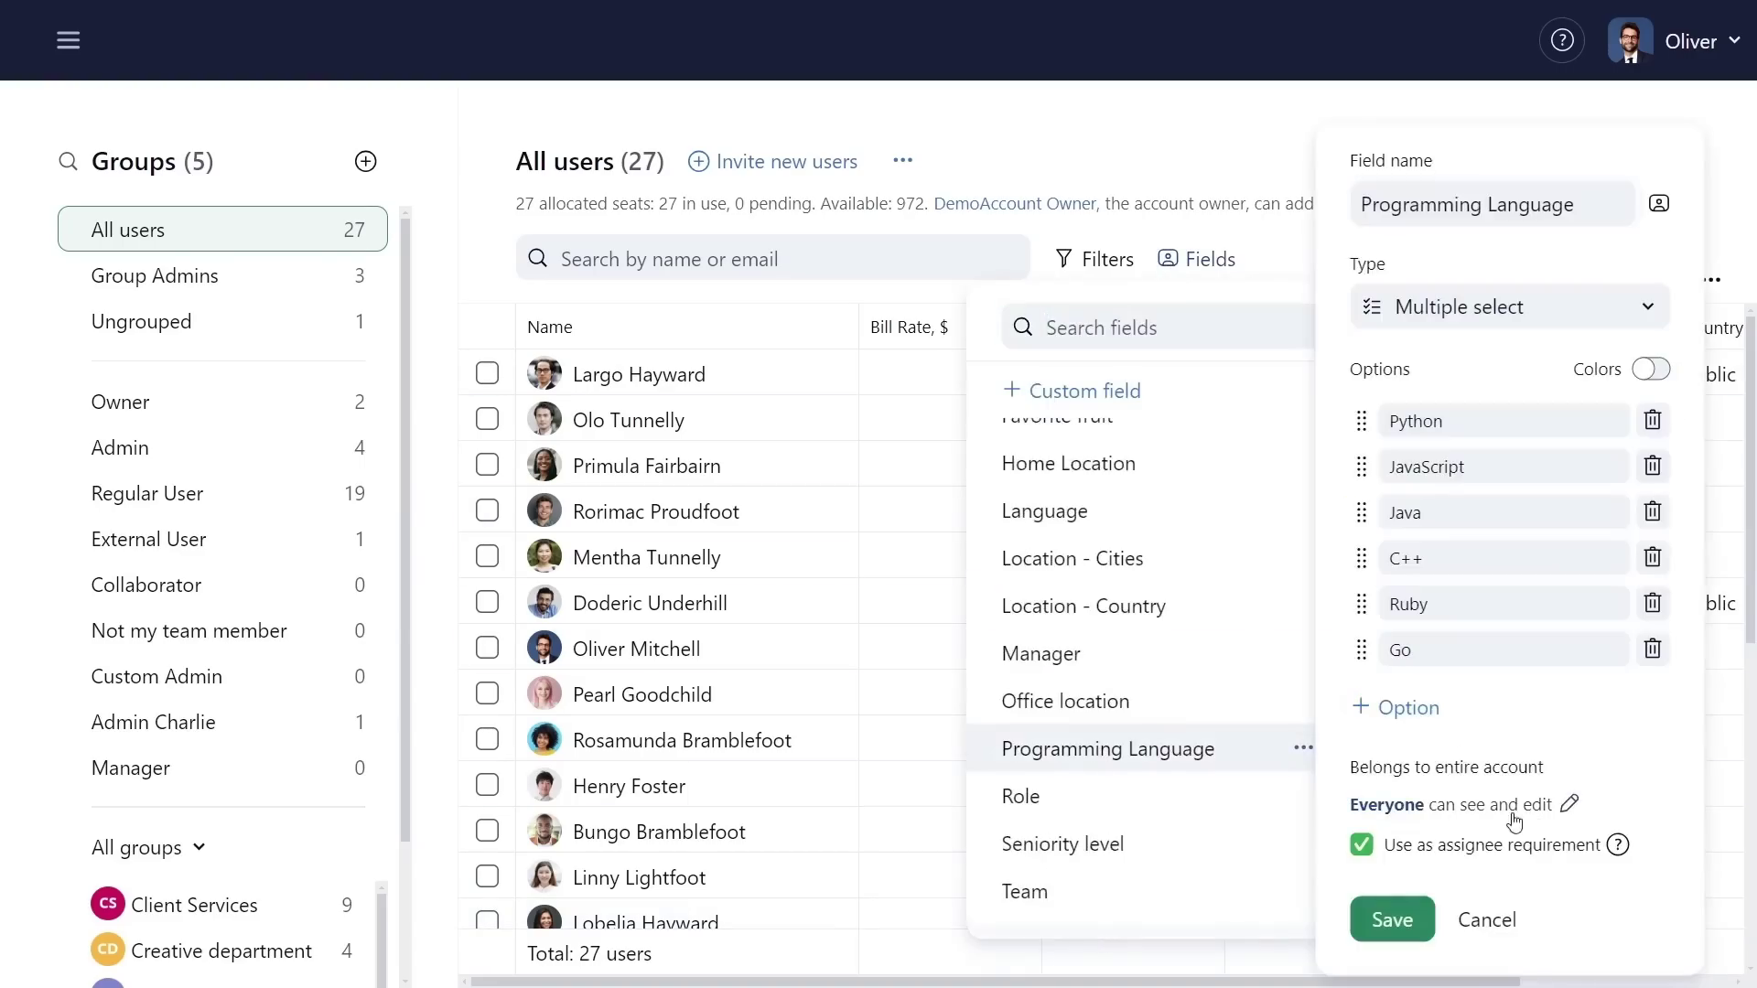
left_click(1569, 807)
left_click(1087, 491)
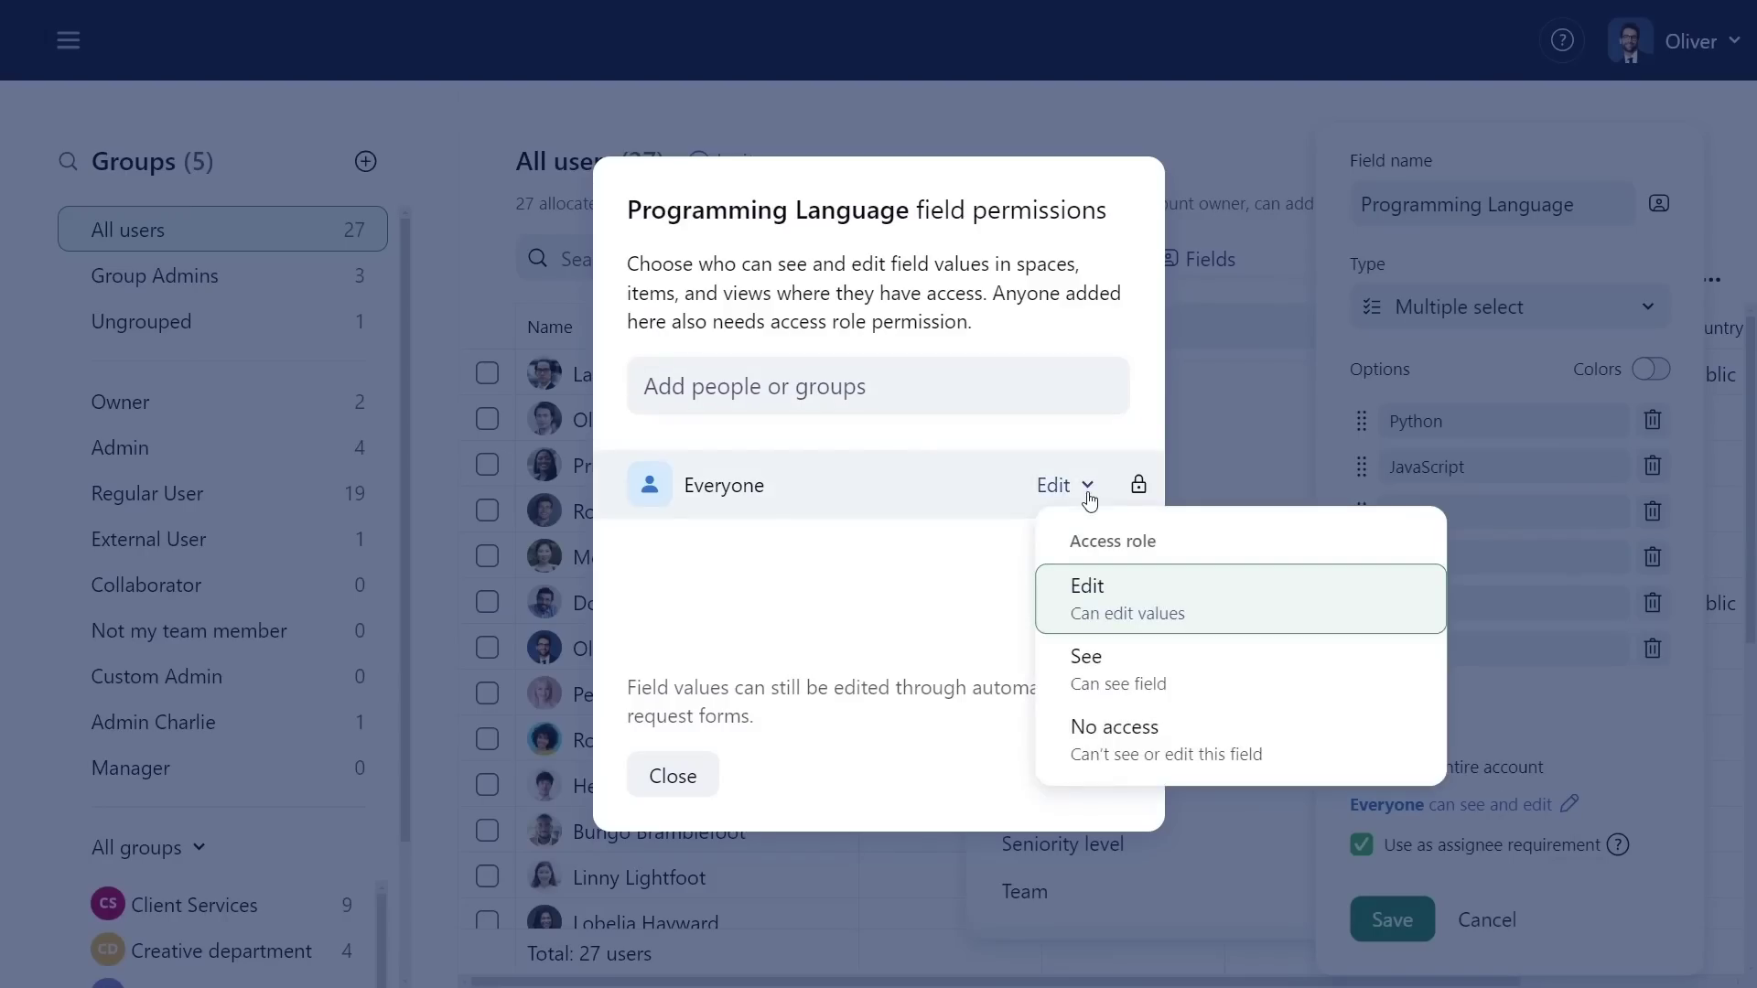
left_click(1112, 728)
left_click(898, 393)
type("Prod")
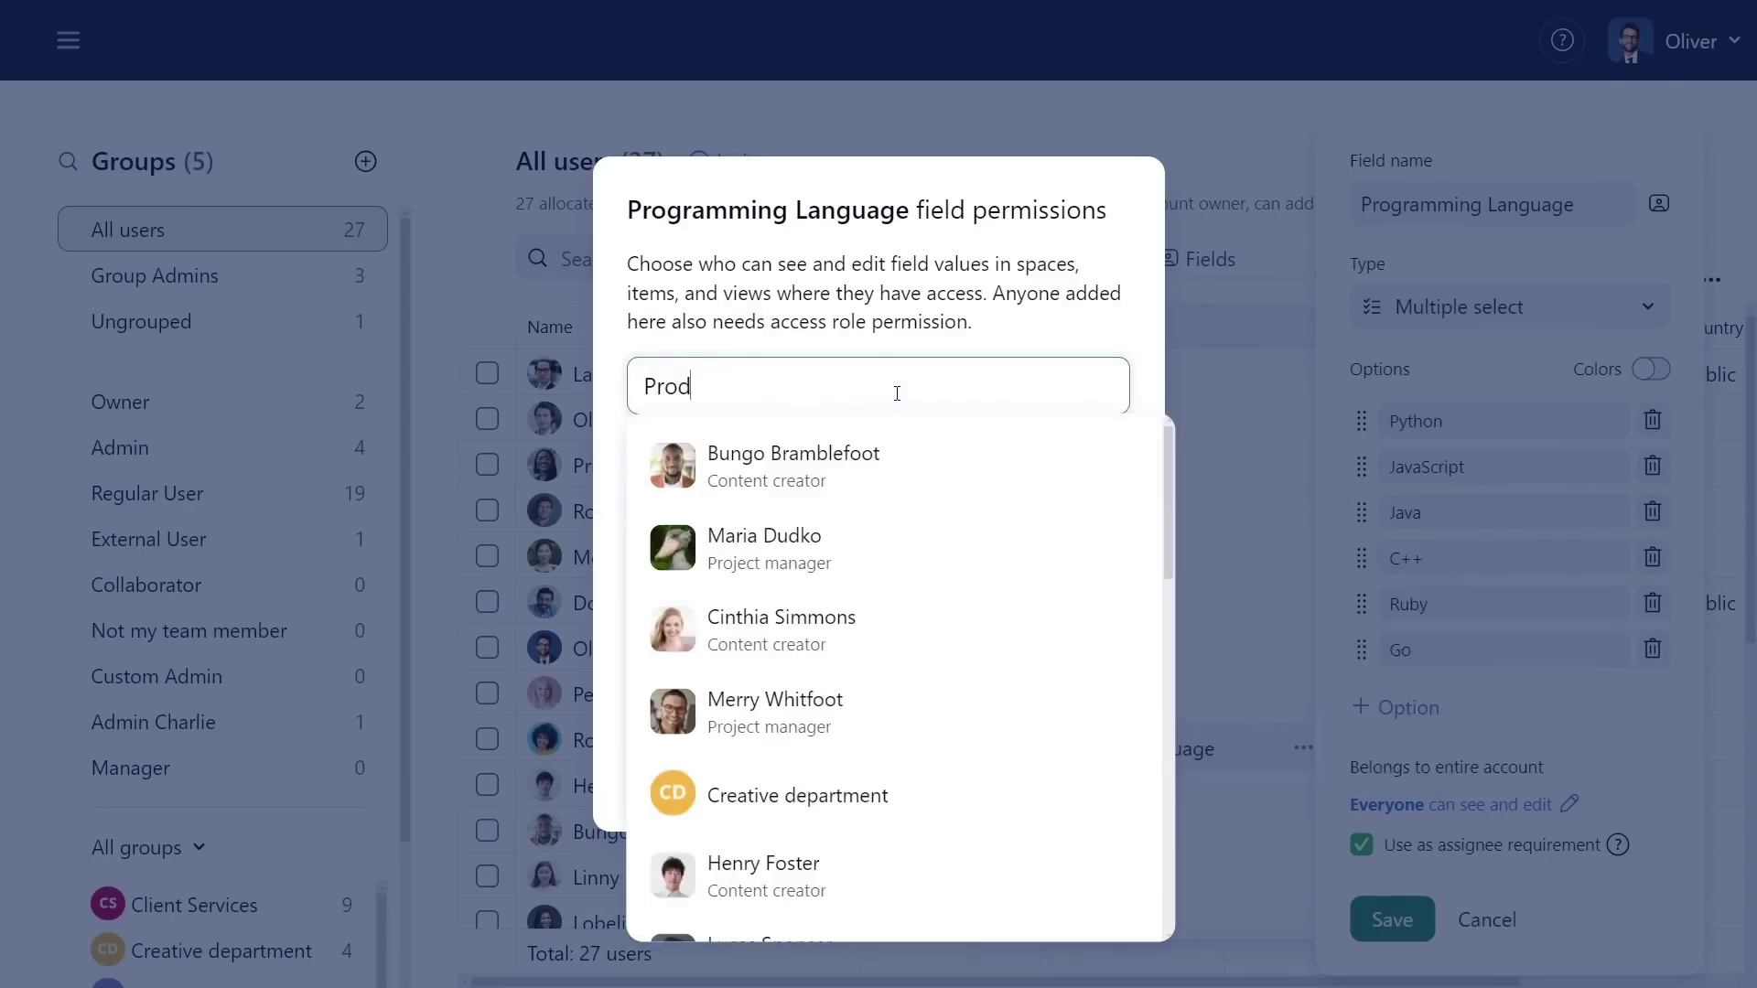
type("uct")
left_click(875, 457)
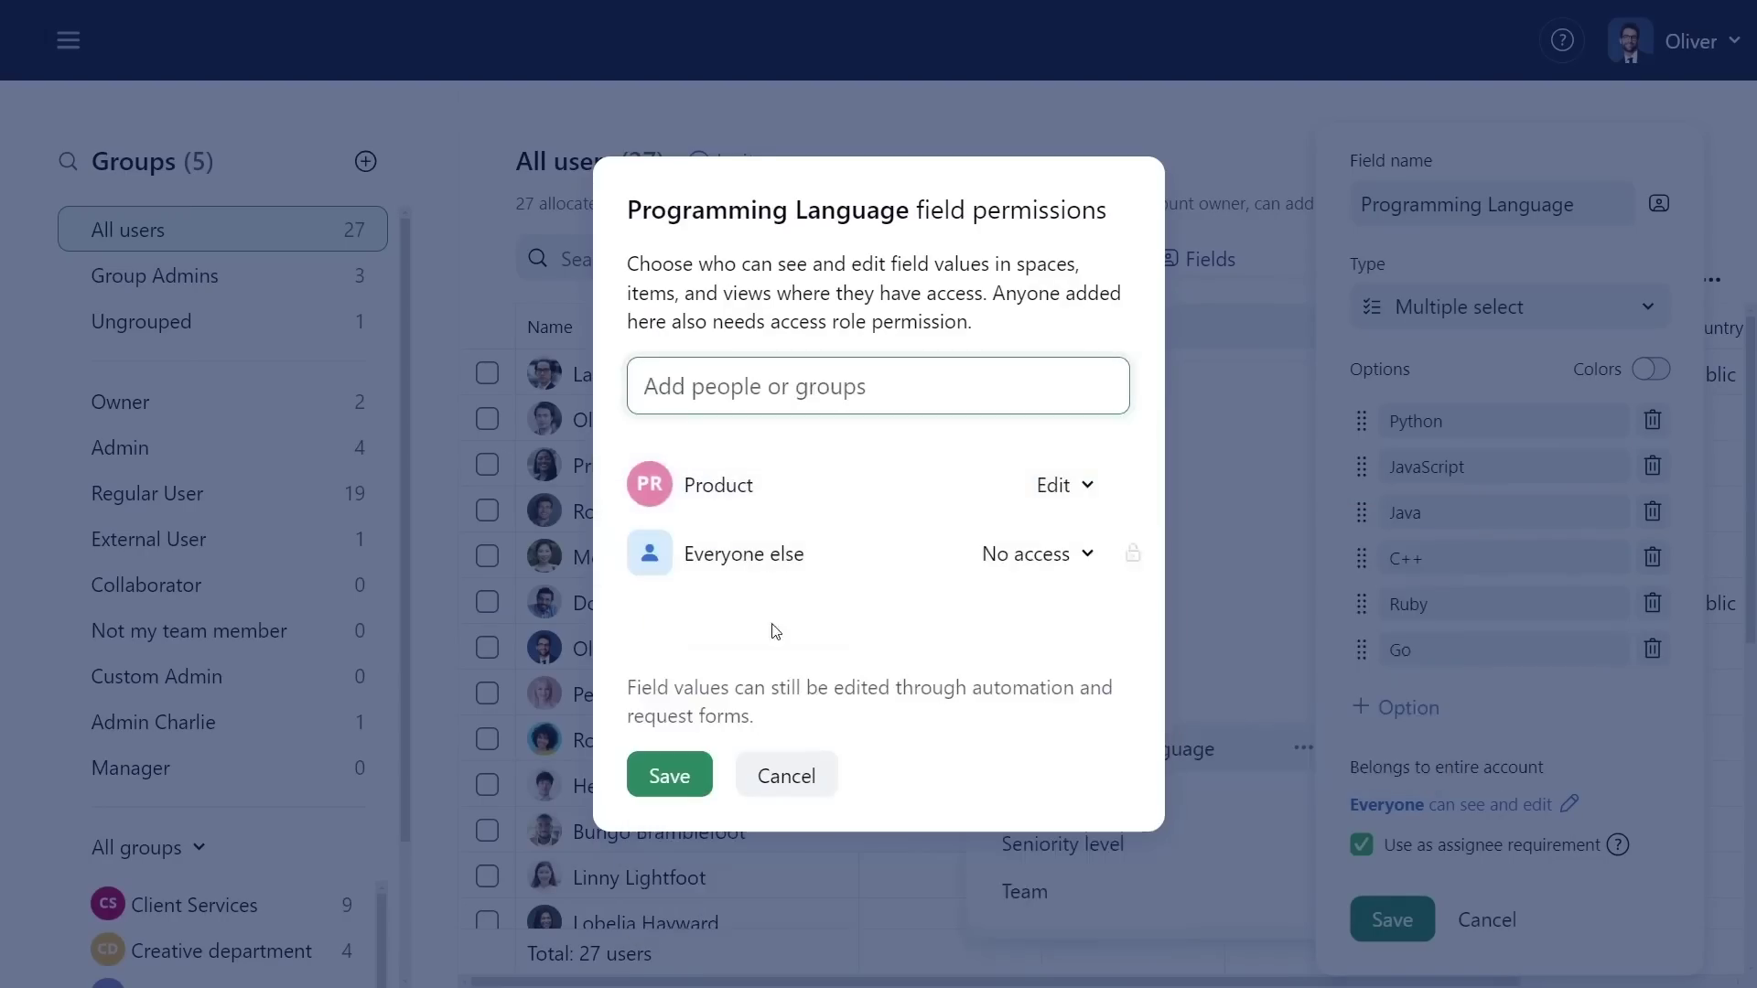
left_click(688, 764)
left_click(1386, 921)
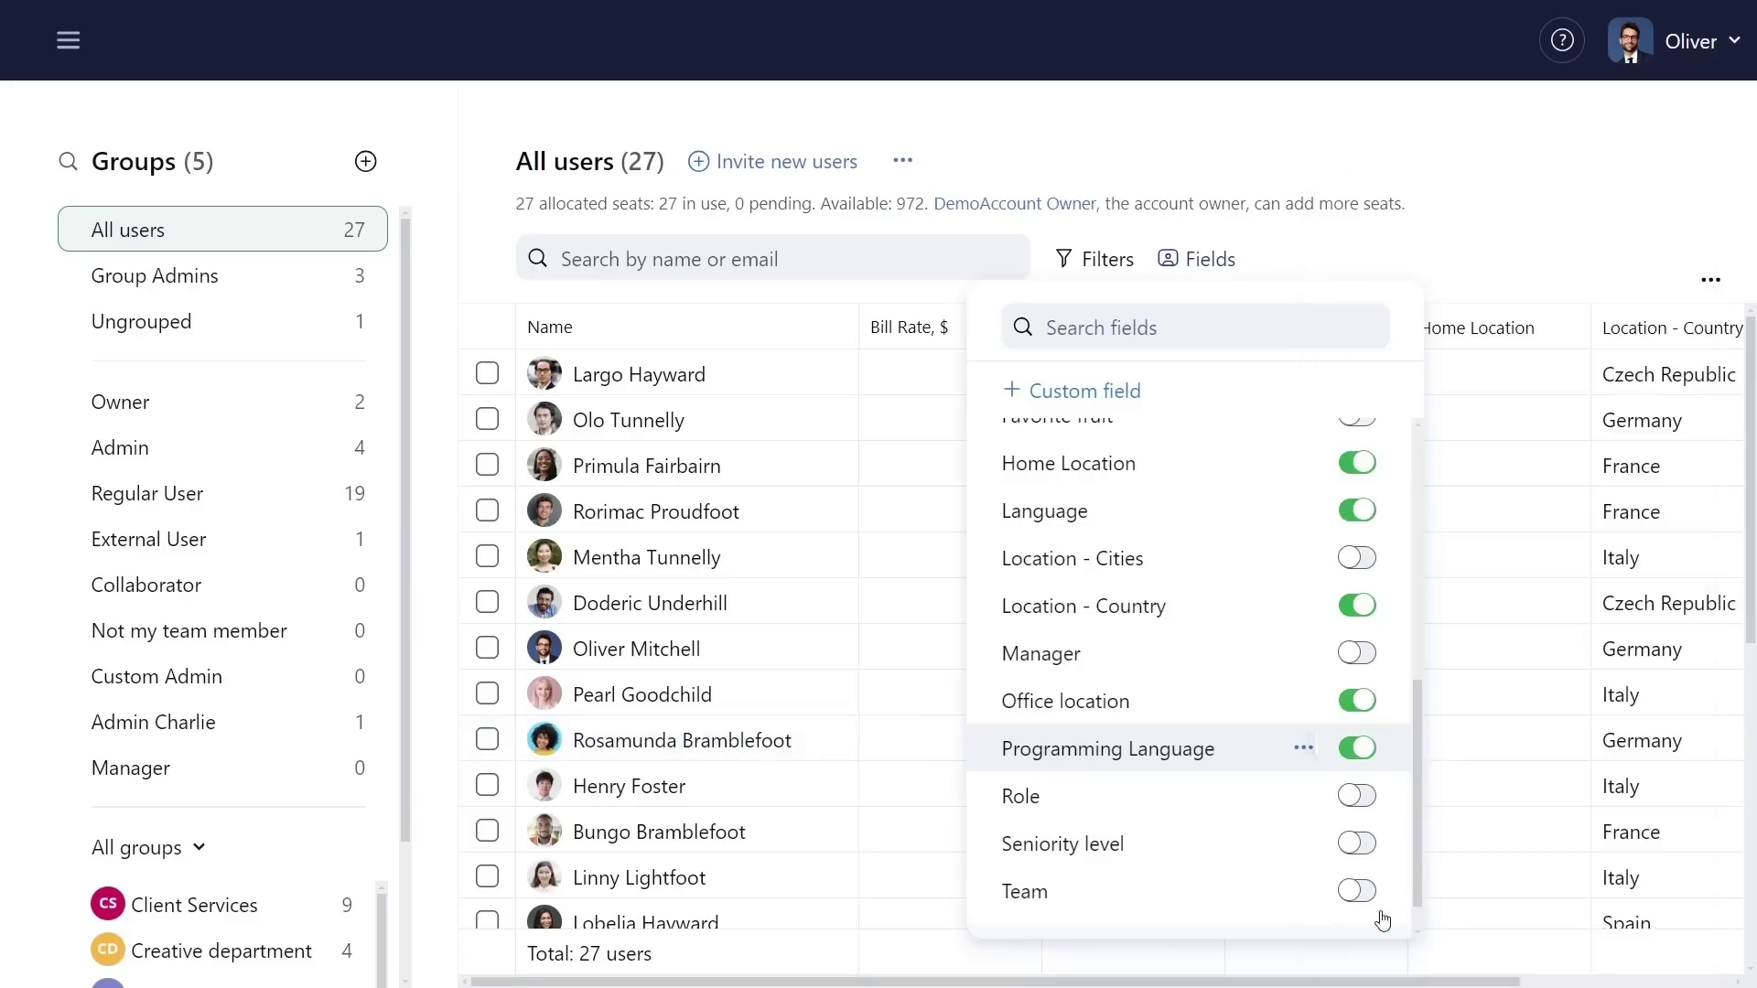
left_click(1466, 359)
- Set users' Home Locations, including Australia, Germany, France and Italy
left_click(1466, 426)
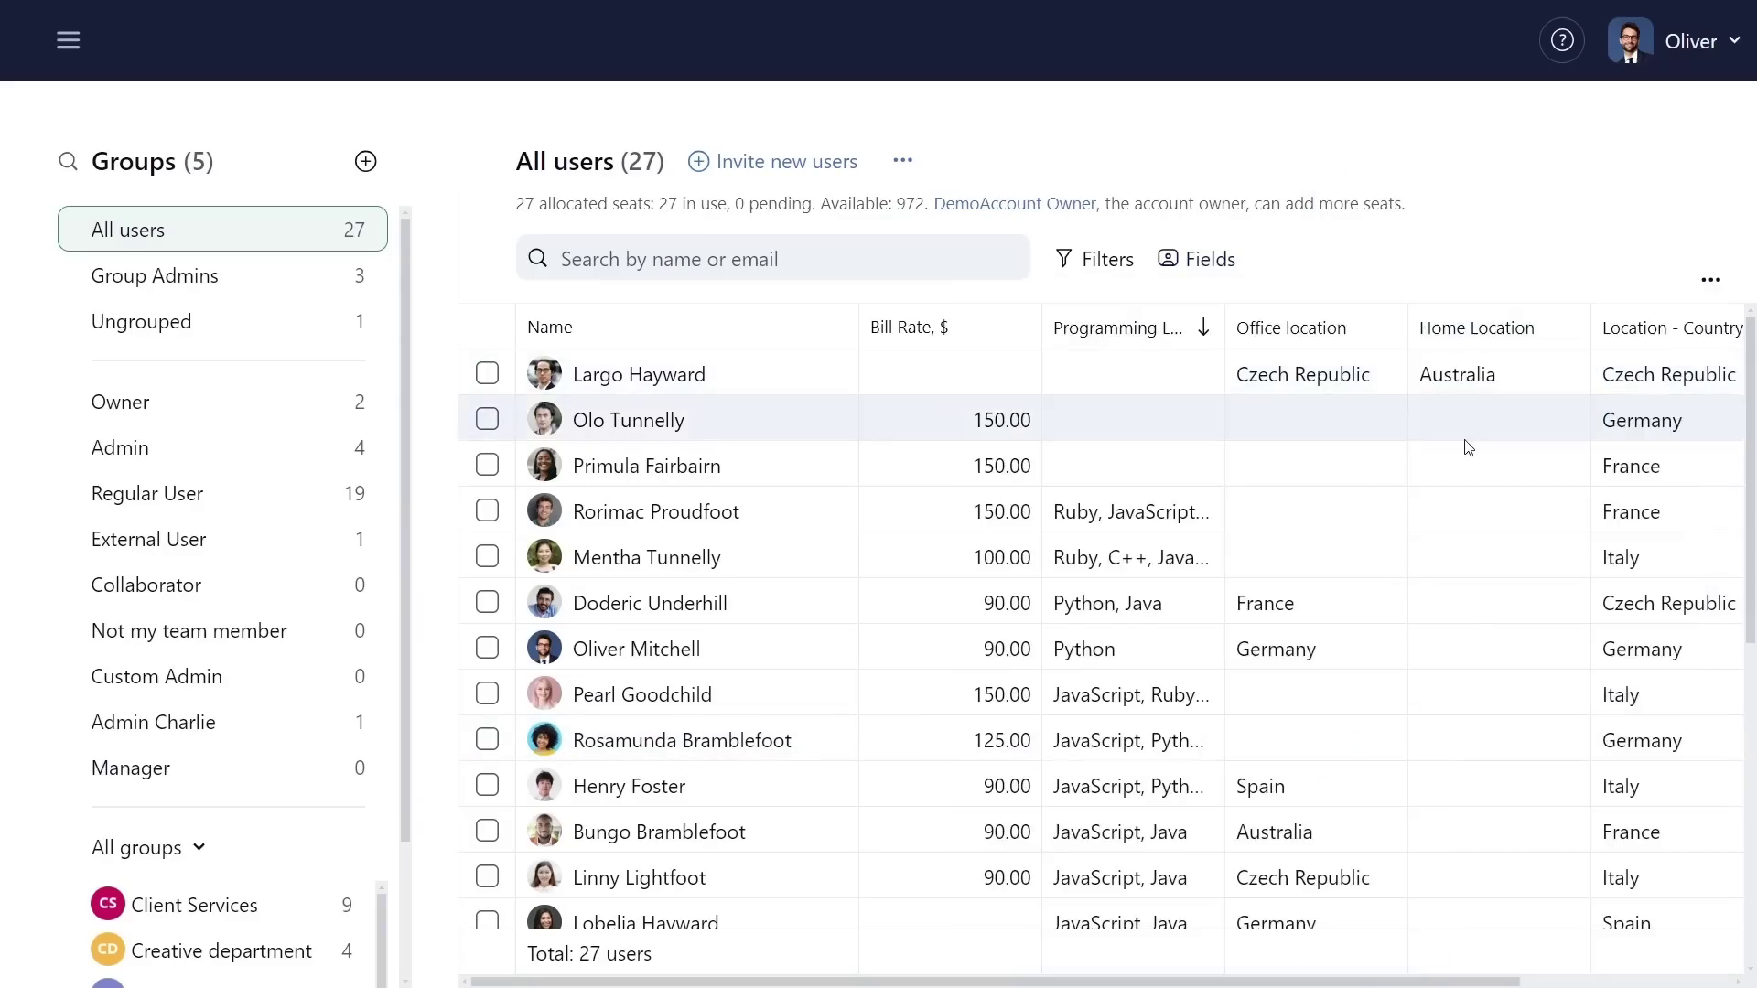
left_click(1455, 614)
left_click(1454, 466)
left_click(1464, 614)
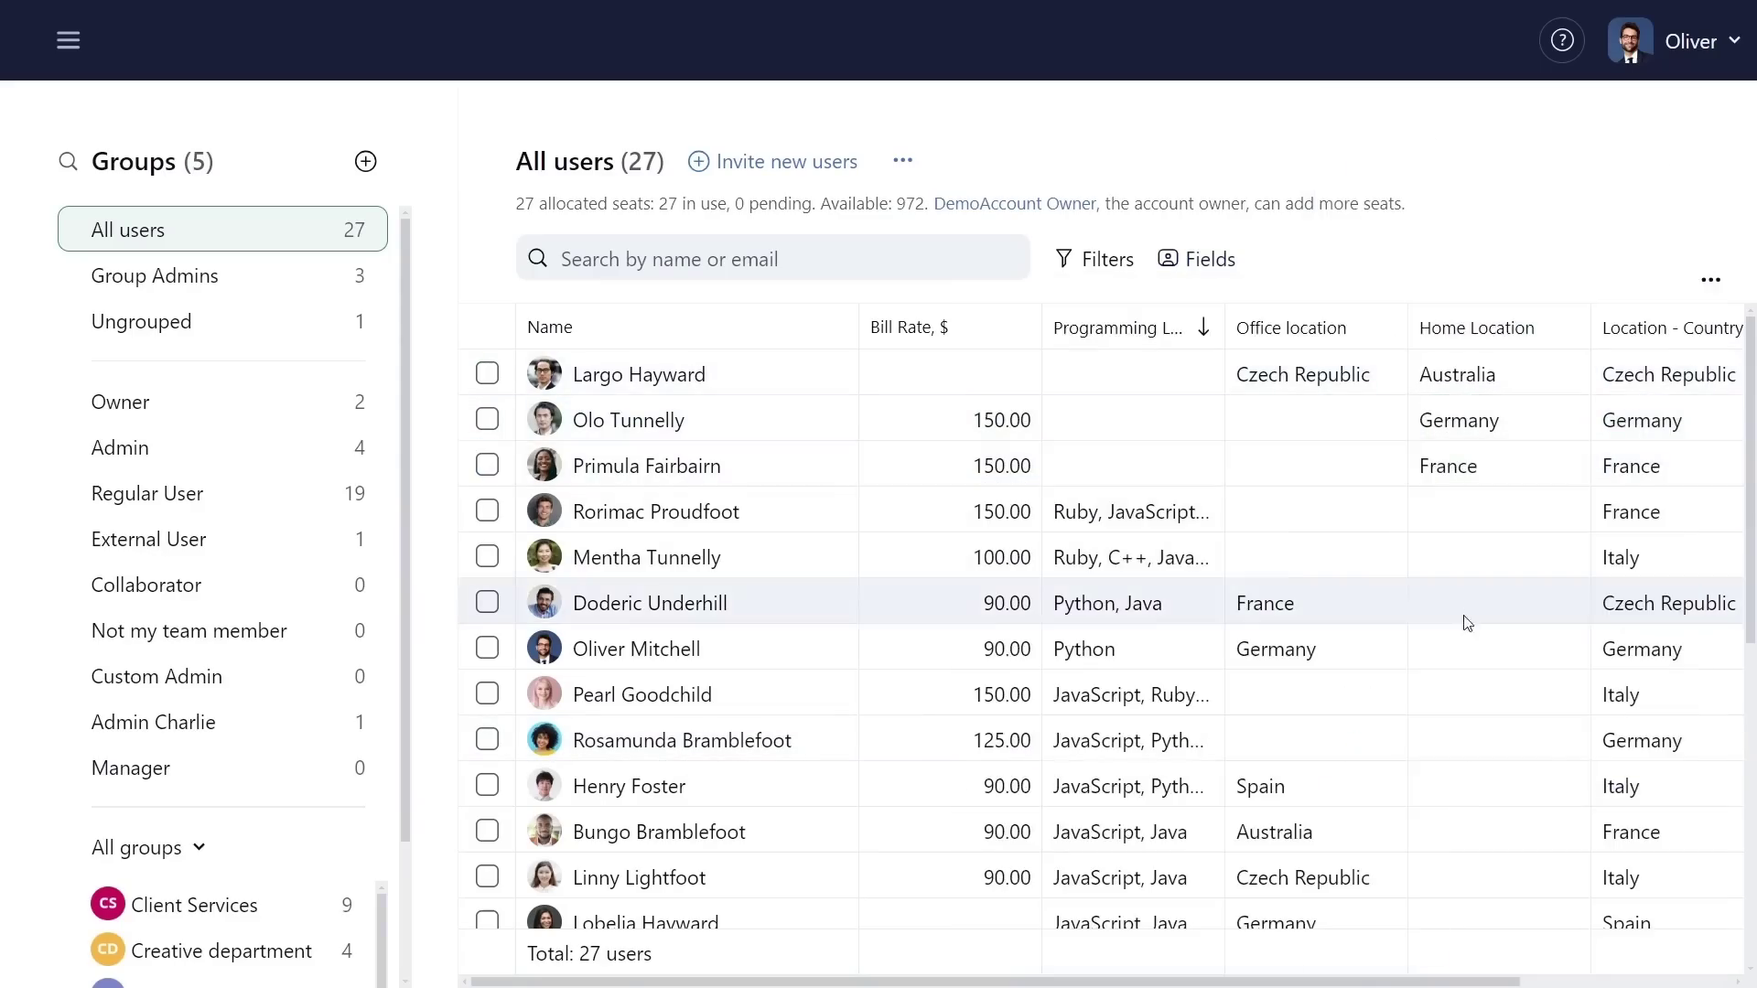
left_click(1463, 510)
left_click(1456, 751)
left_click(1464, 558)
left_click(1456, 704)
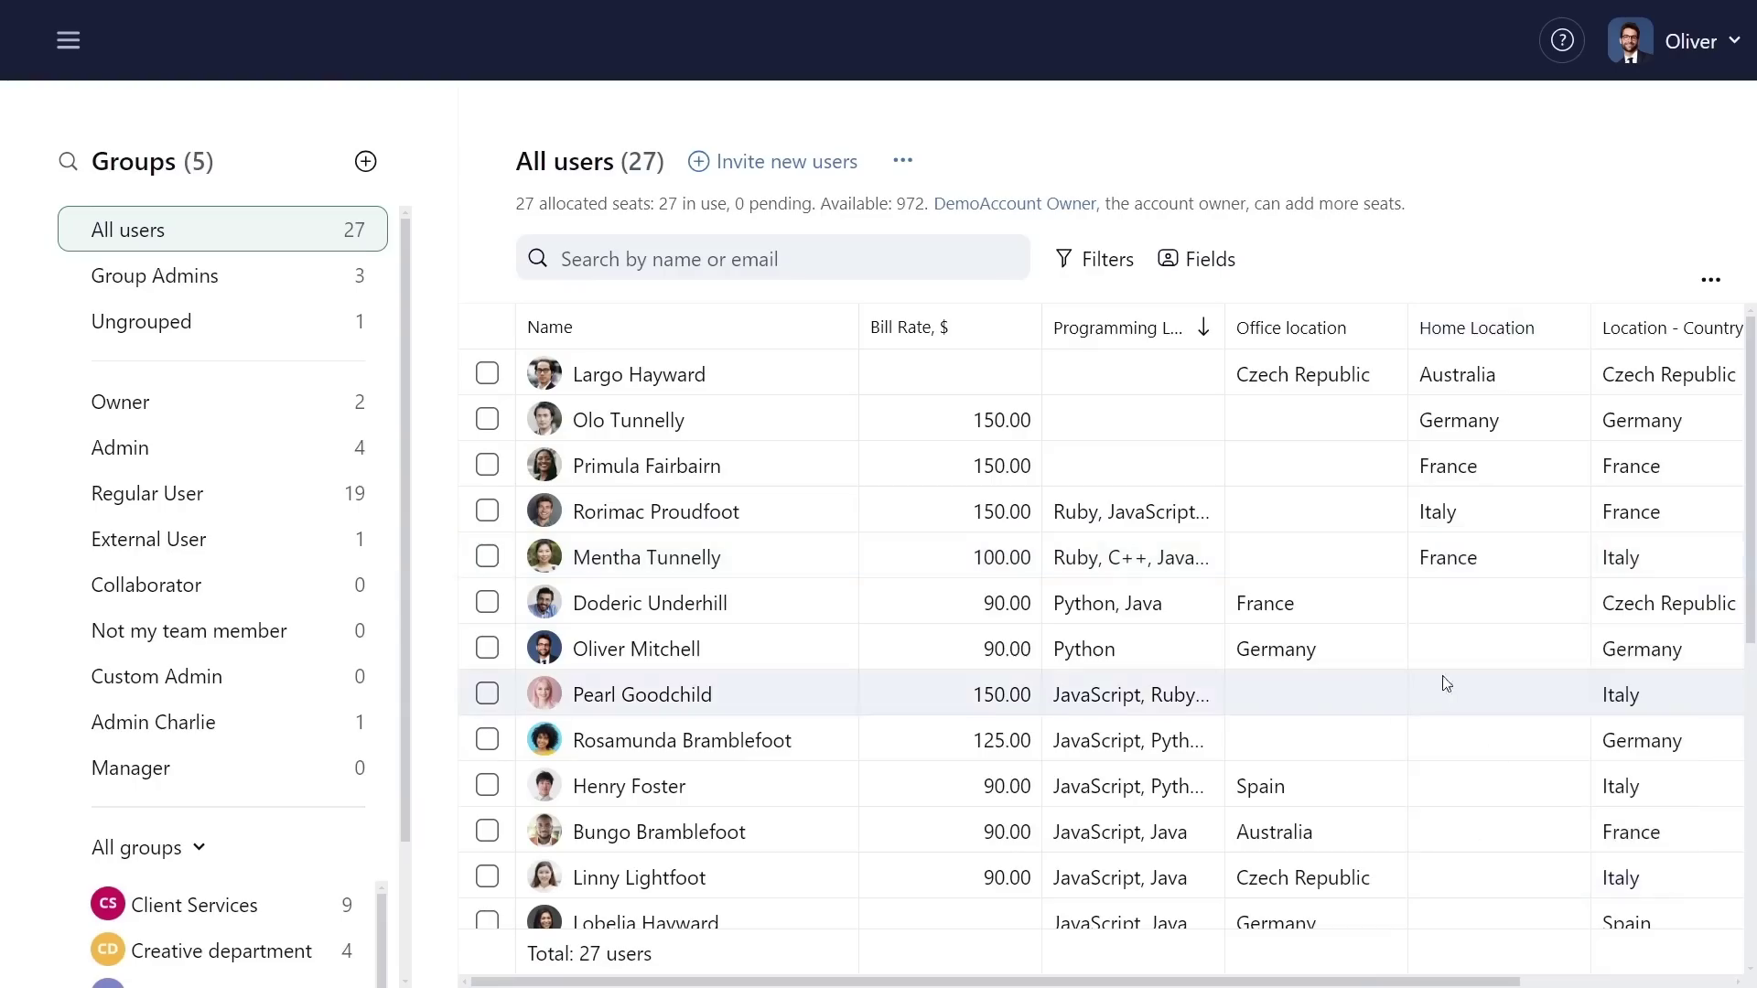
- Select three users and begin a bulk custom-field update for them
left_click(487, 603)
left_click(486, 648)
left_click(488, 740)
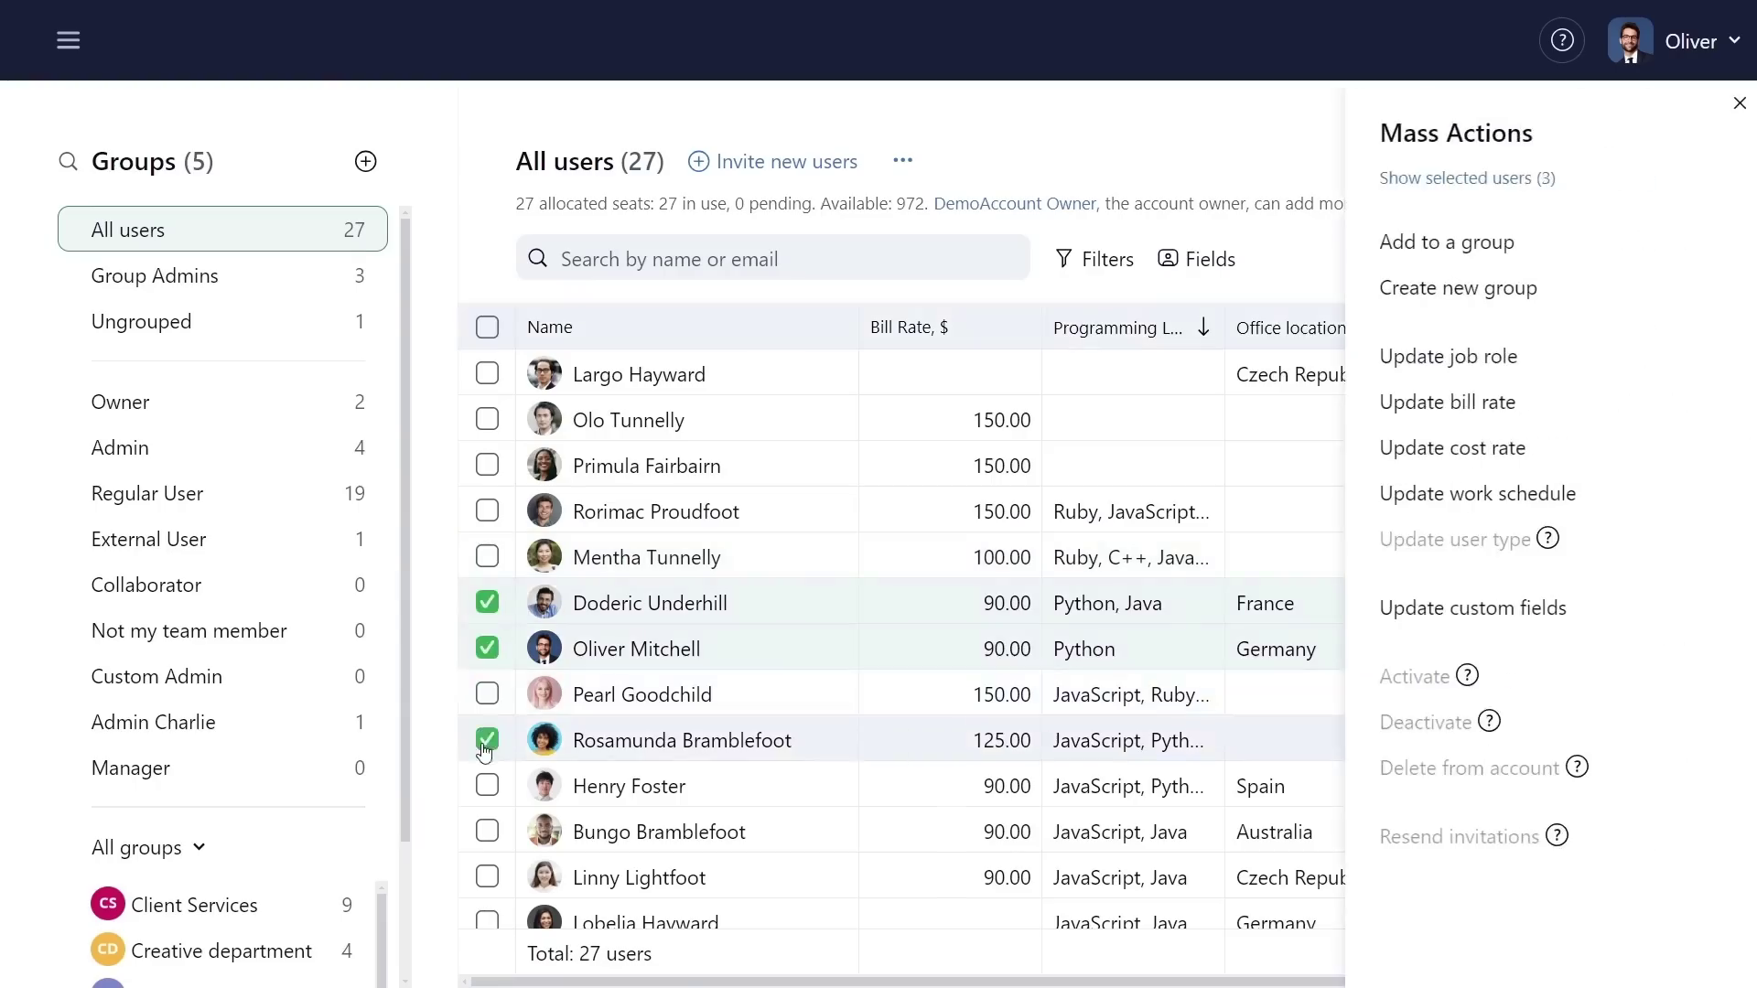
left_click(1417, 609)
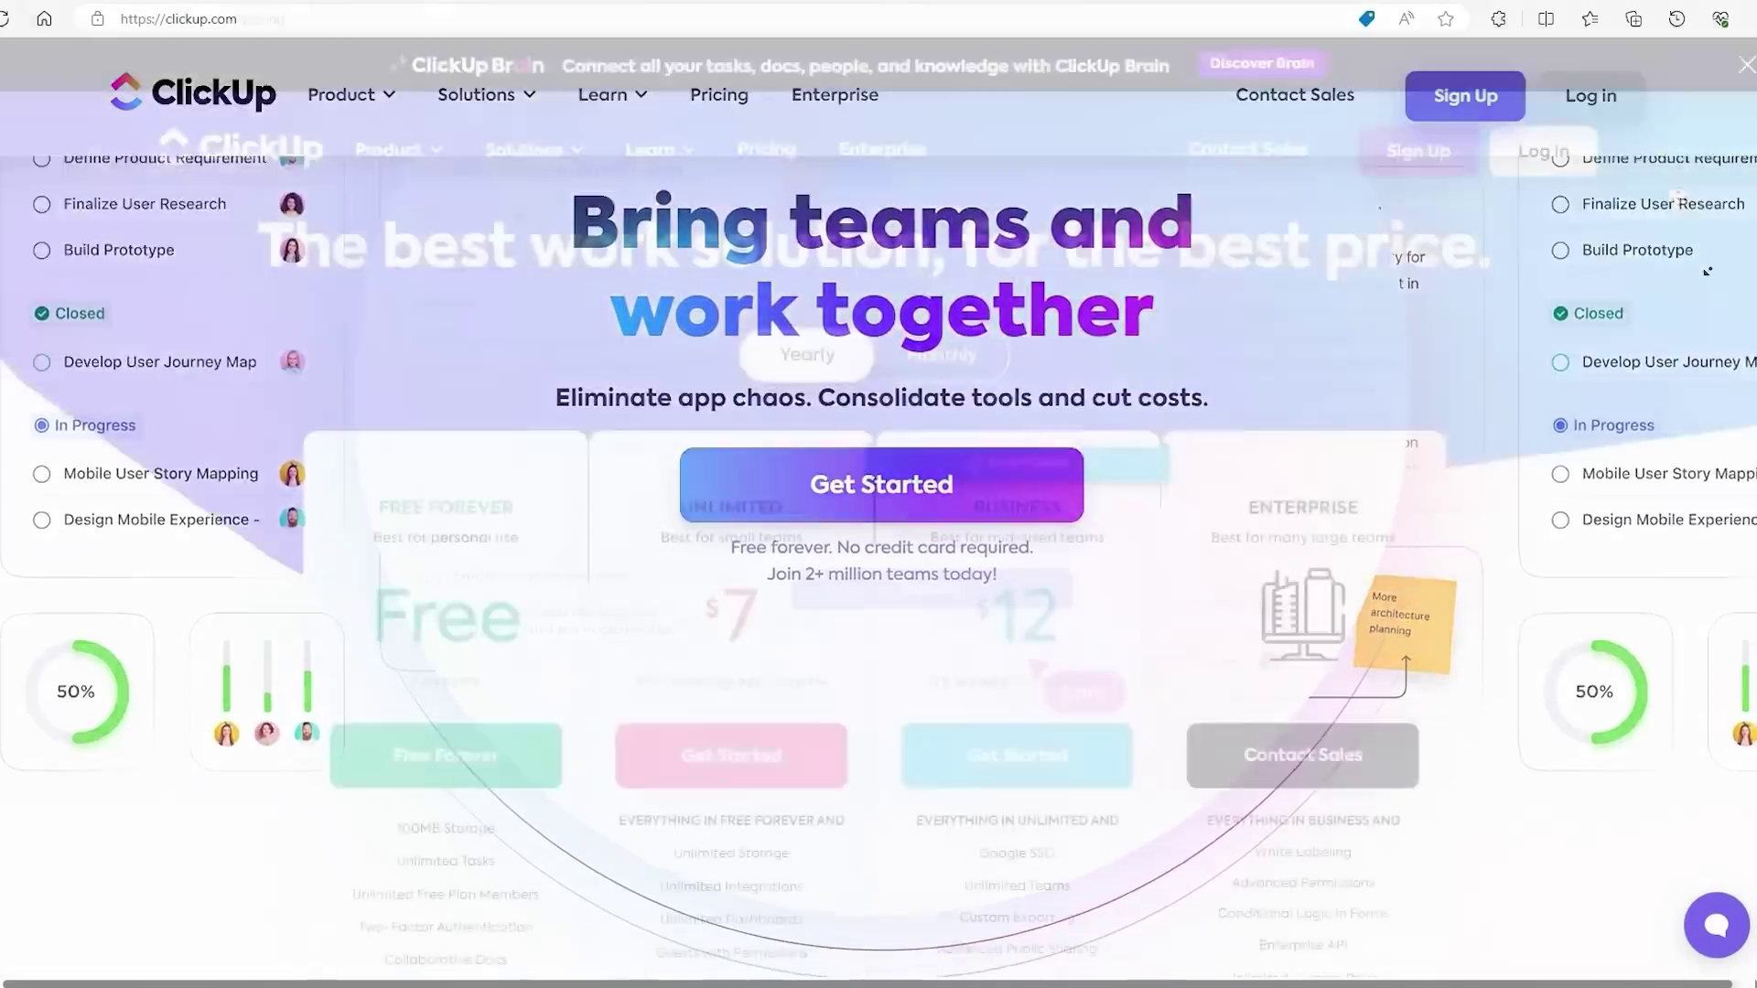
scroll(1705, 270, "down", 3)
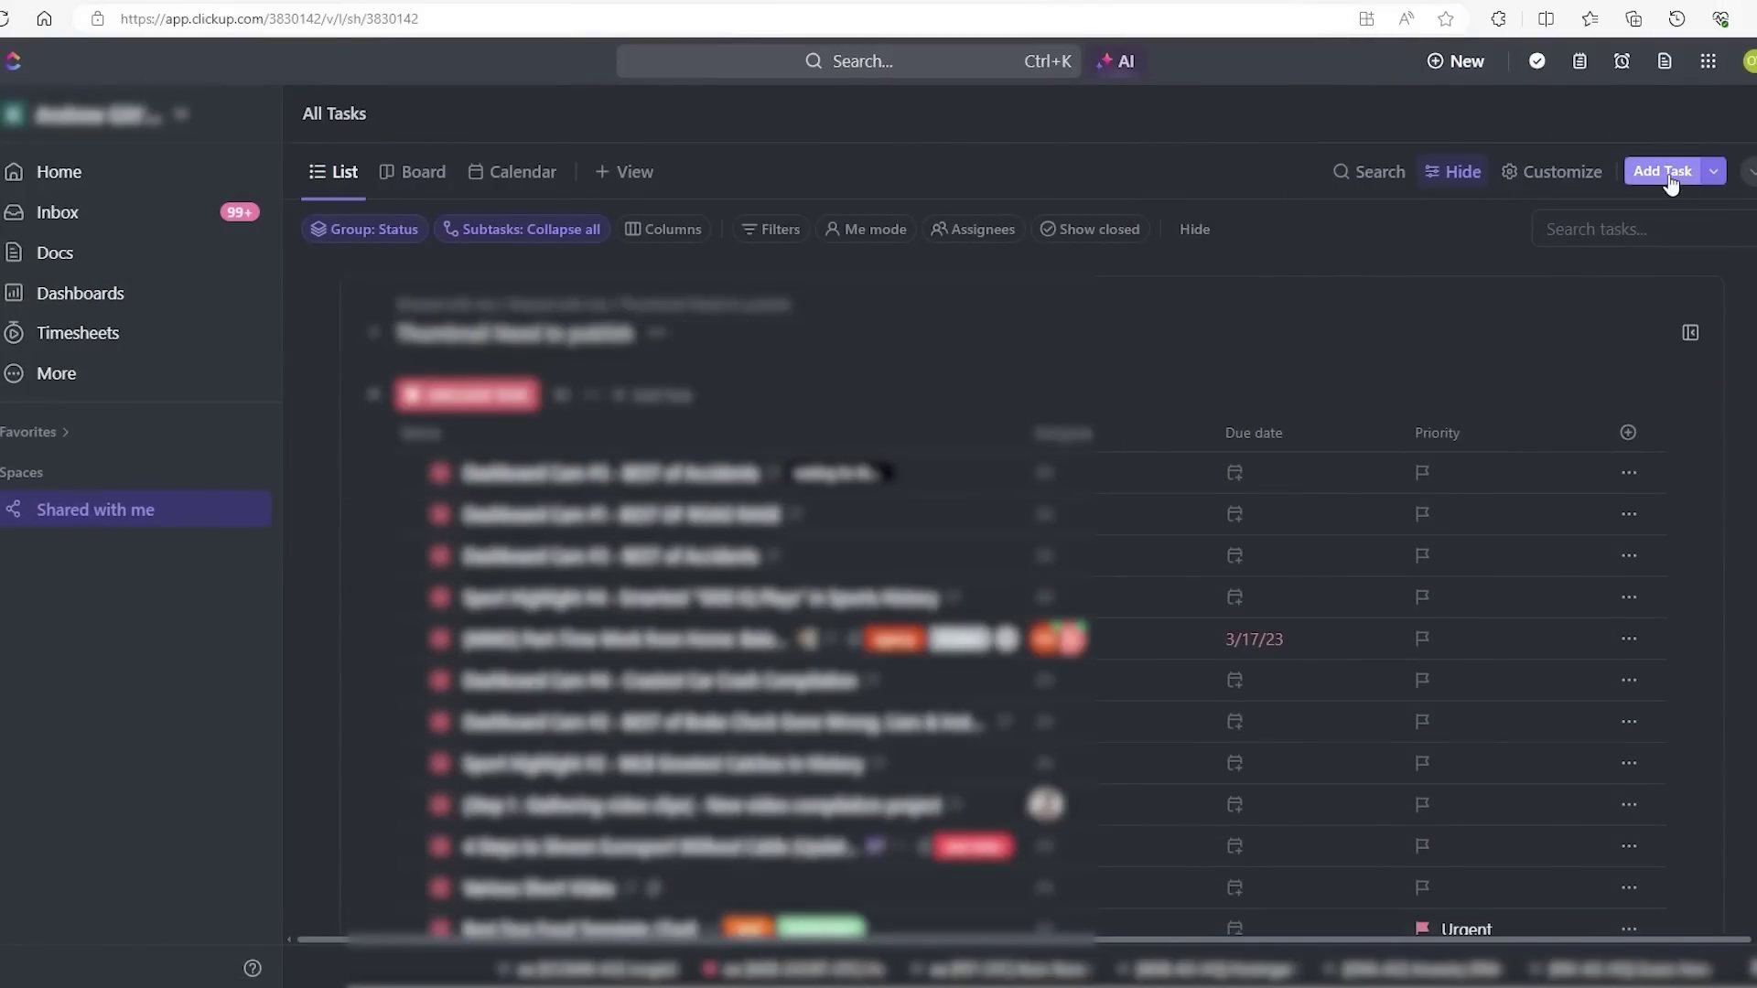
left_click(1661, 173)
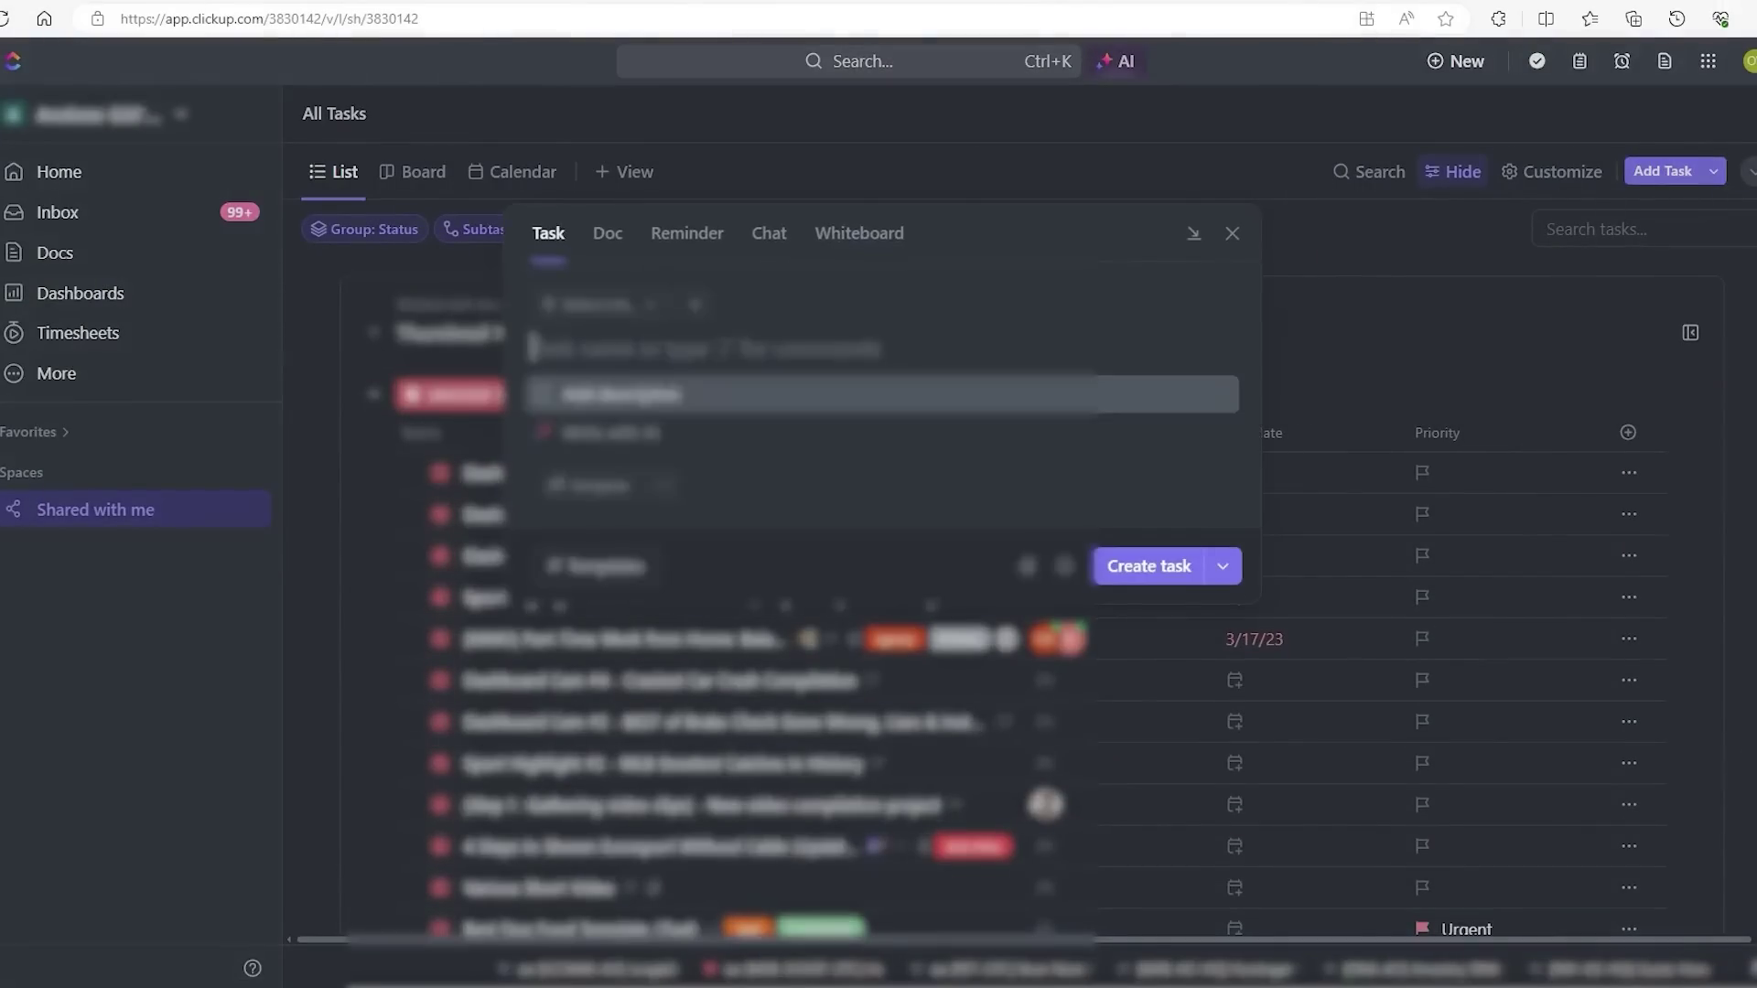
left_click(601, 405)
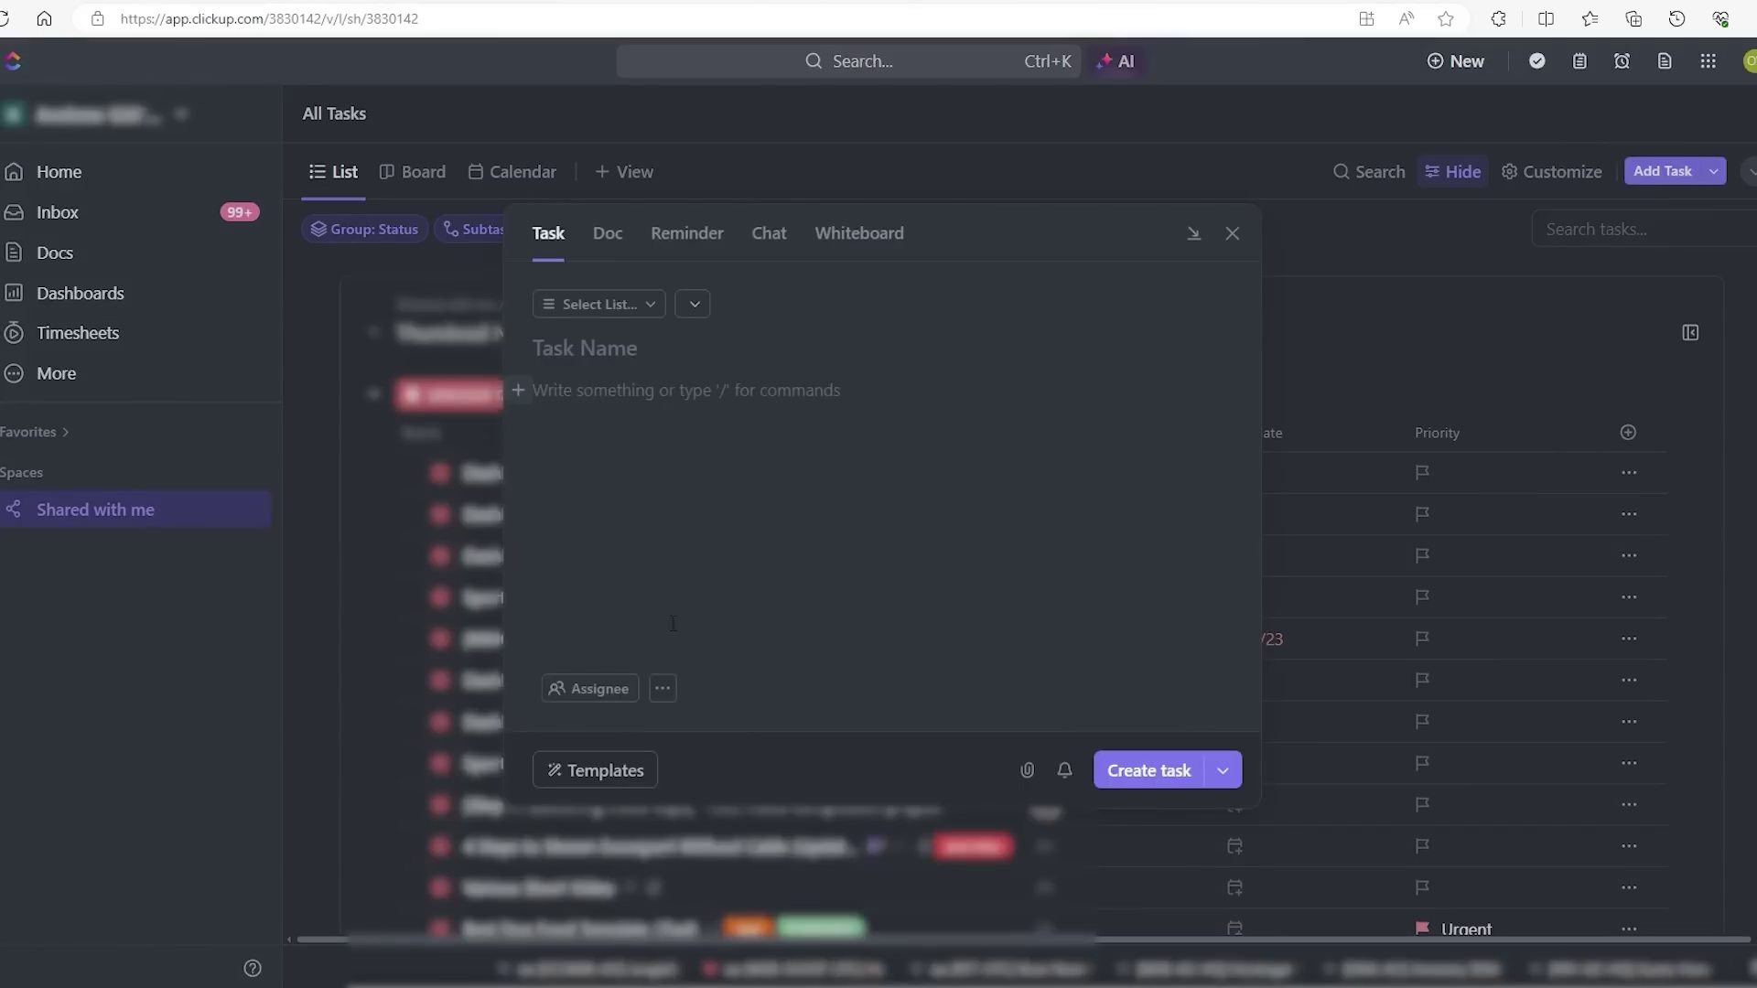
left_click(610, 698)
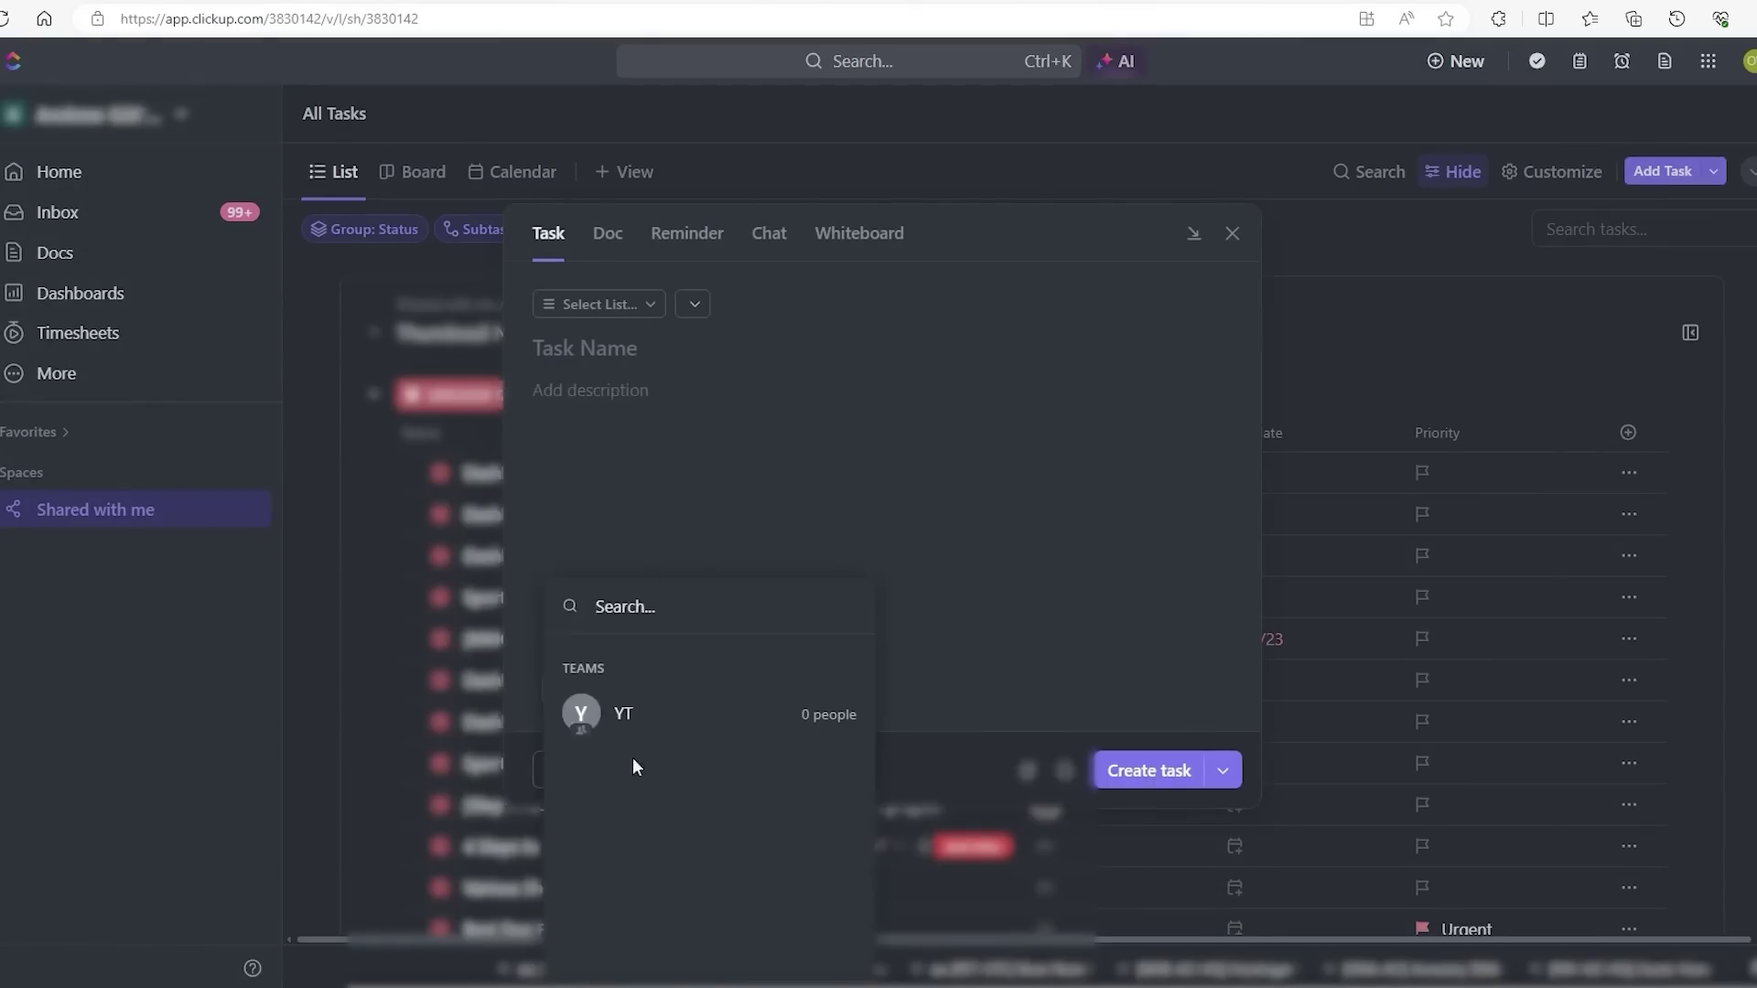
left_click(838, 603)
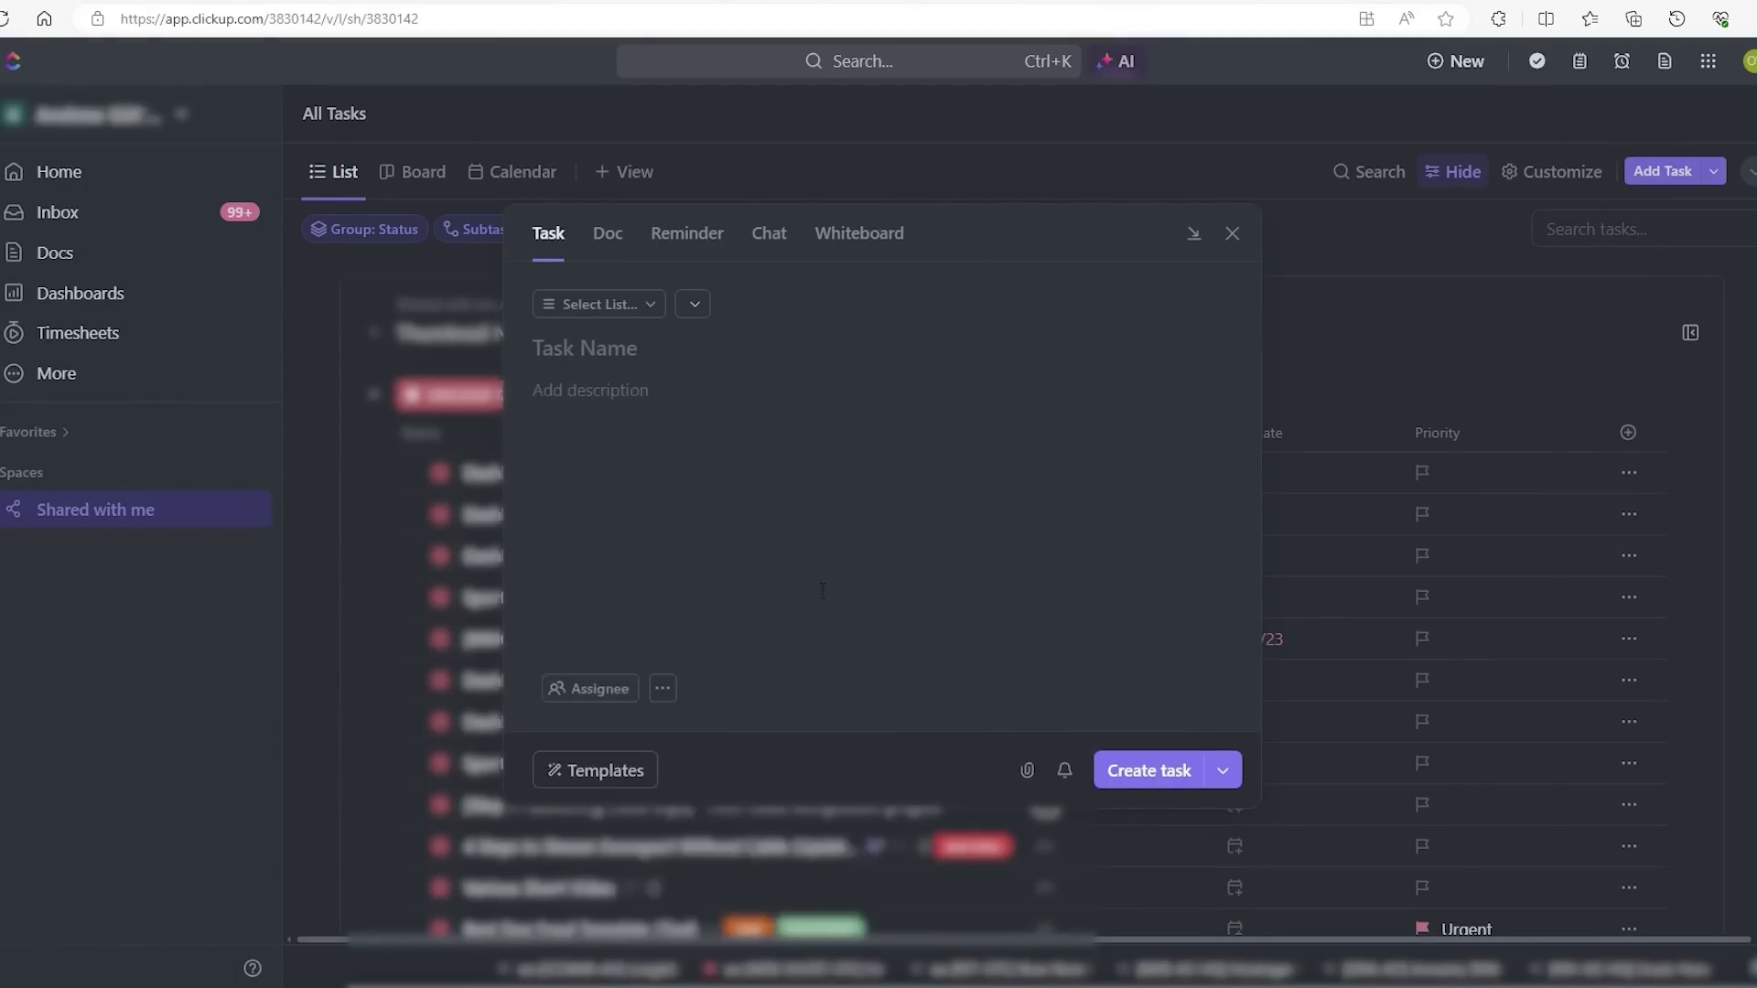
left_click(1231, 233)
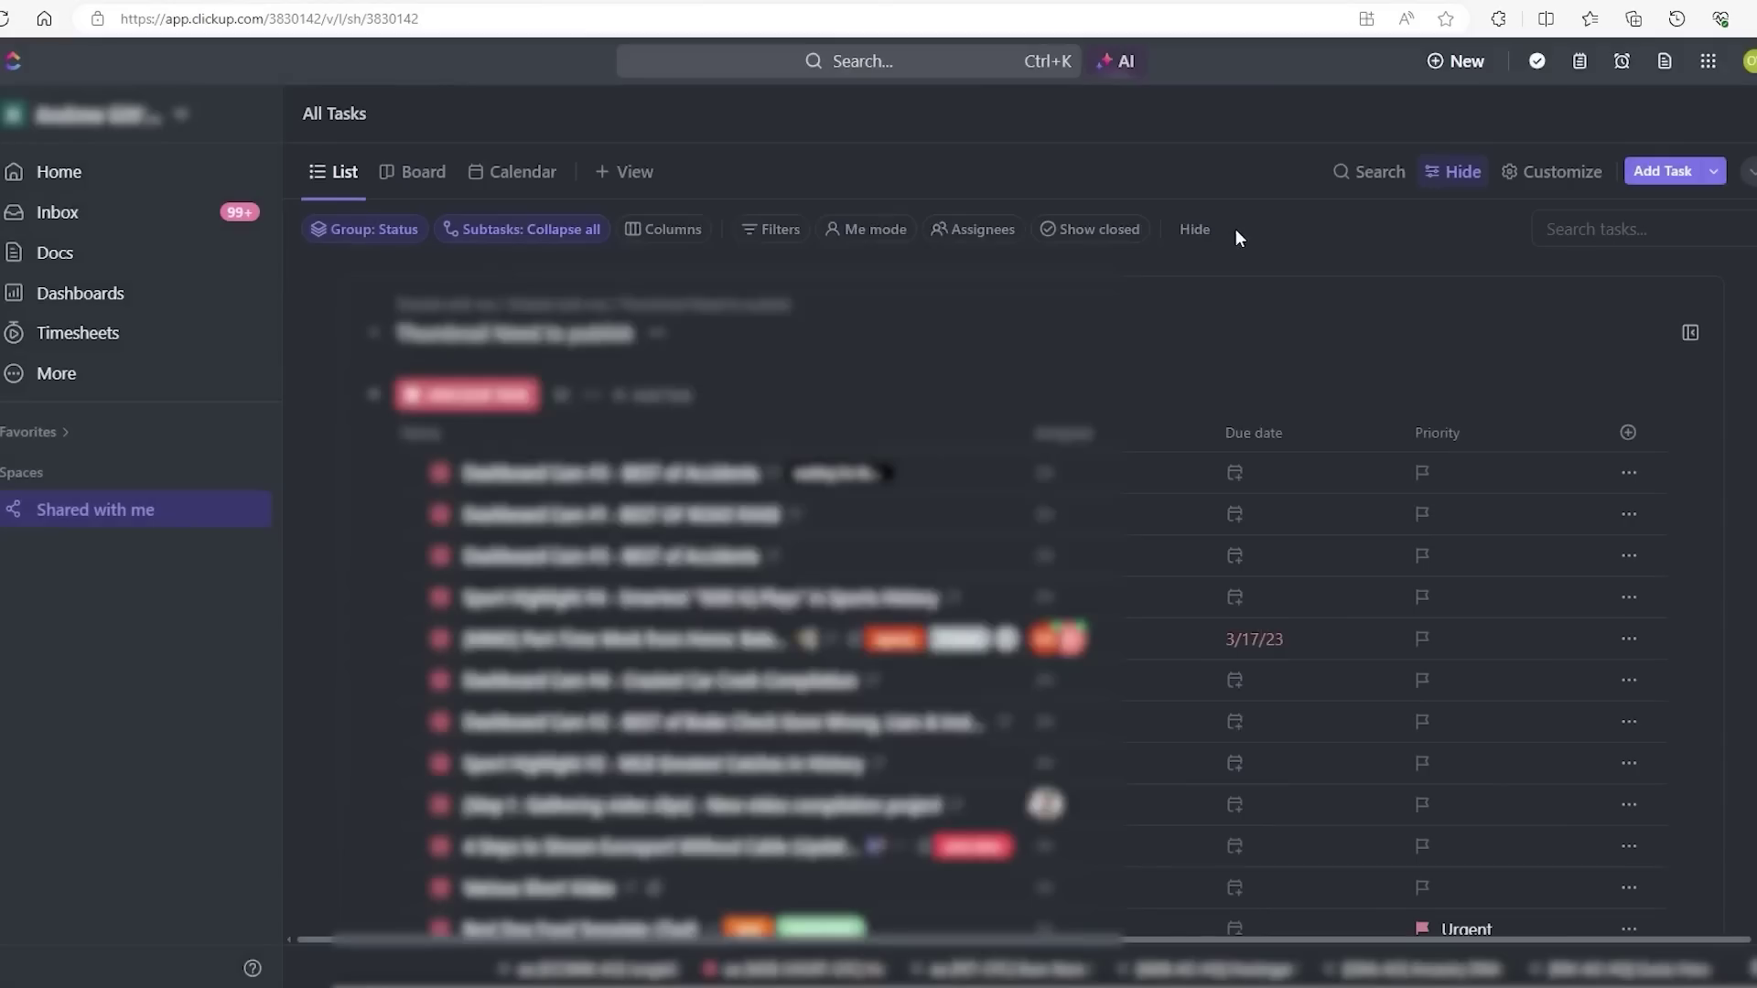
- Check the first task's status options unchanged, then open the Dashboard Cam #1 task
left_click(441, 473)
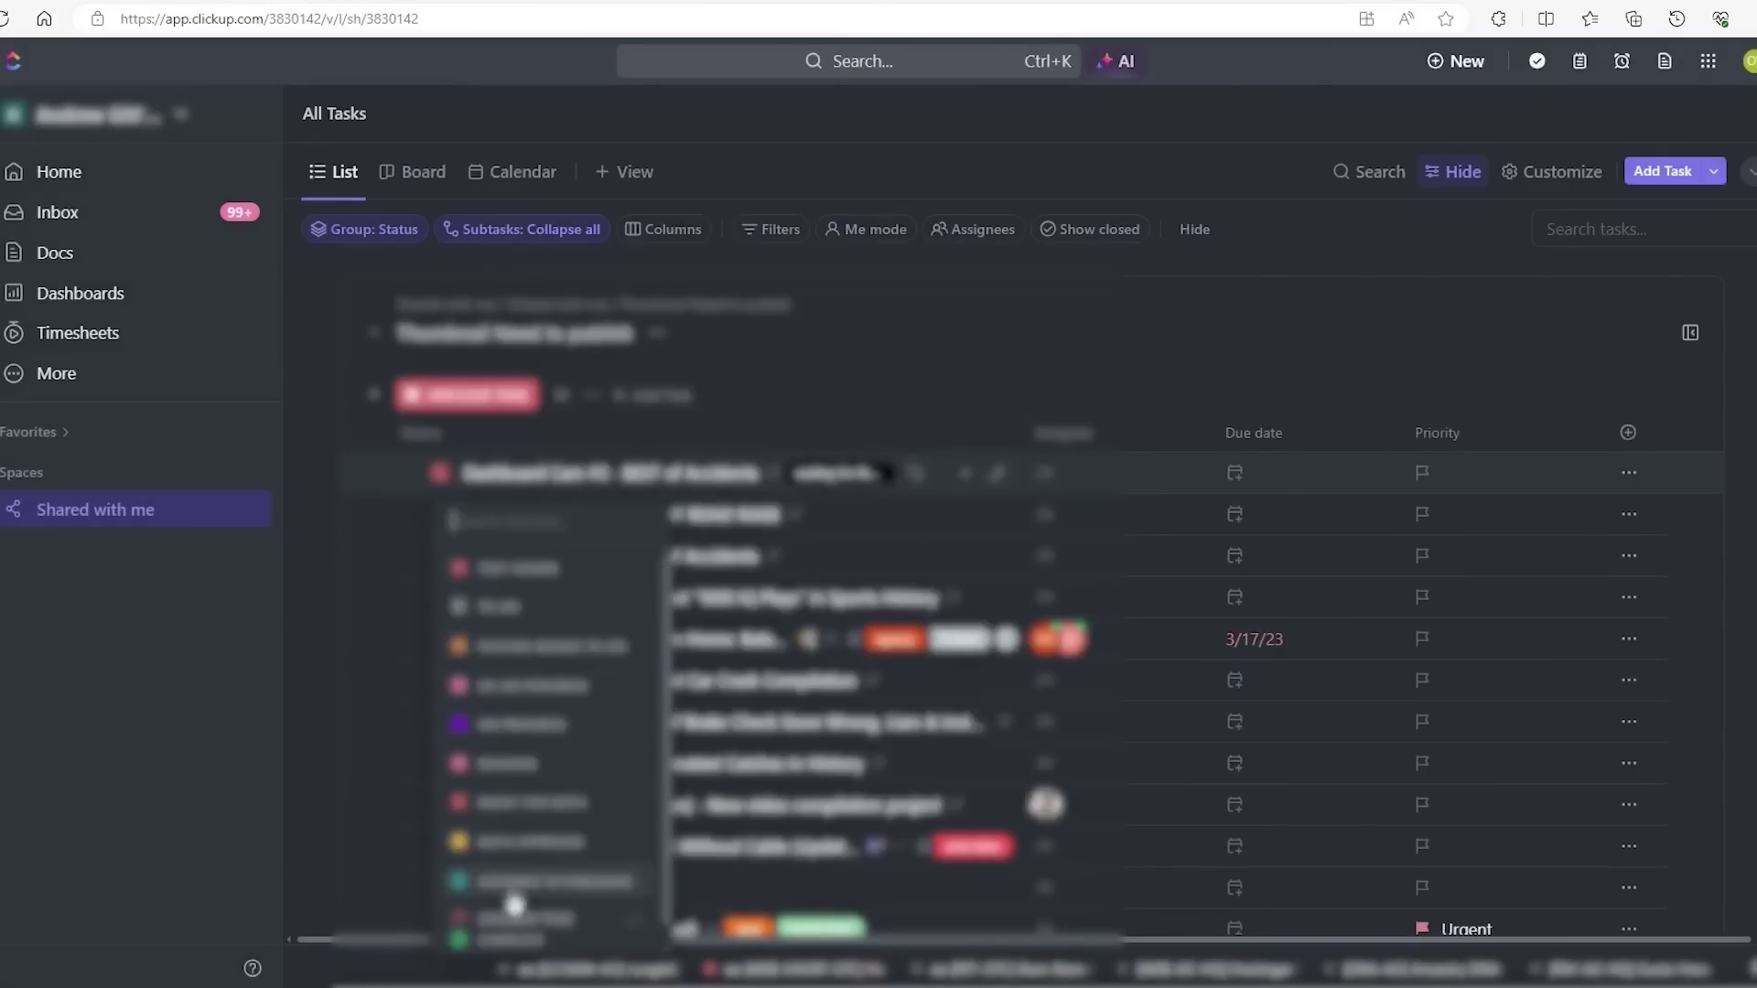
scroll(533, 885, "down", 1)
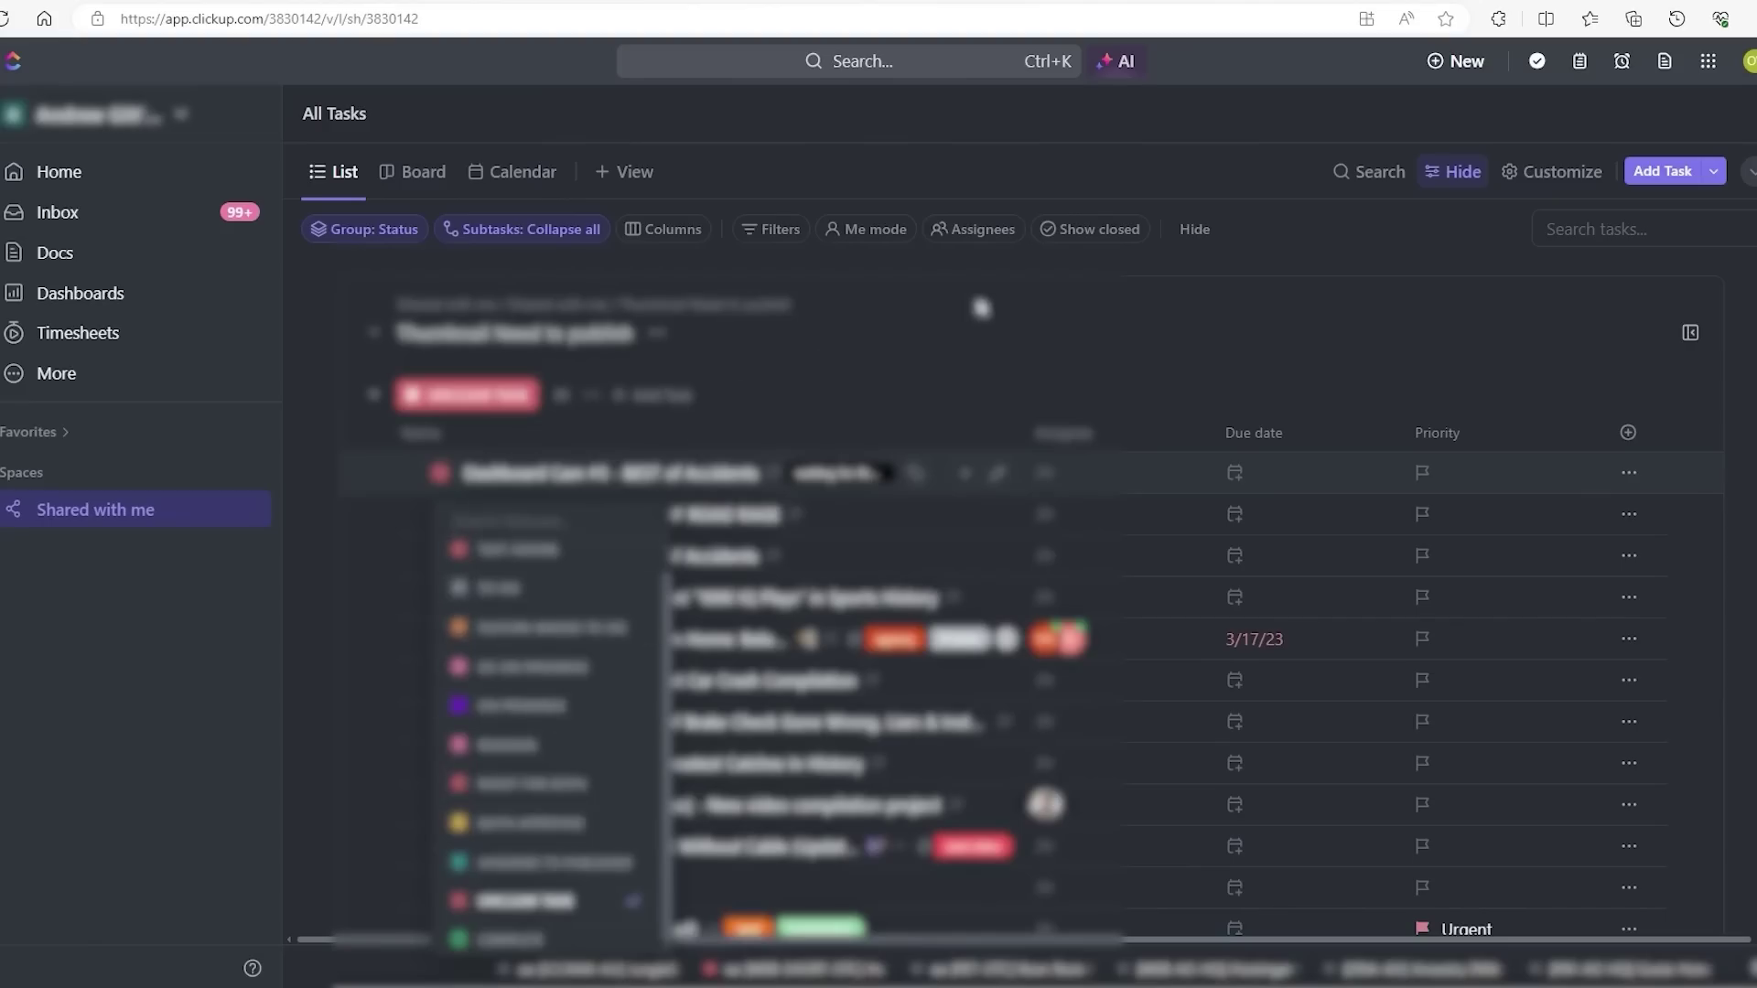
left_click(1275, 312)
scroll(1553, 367, "down", 1)
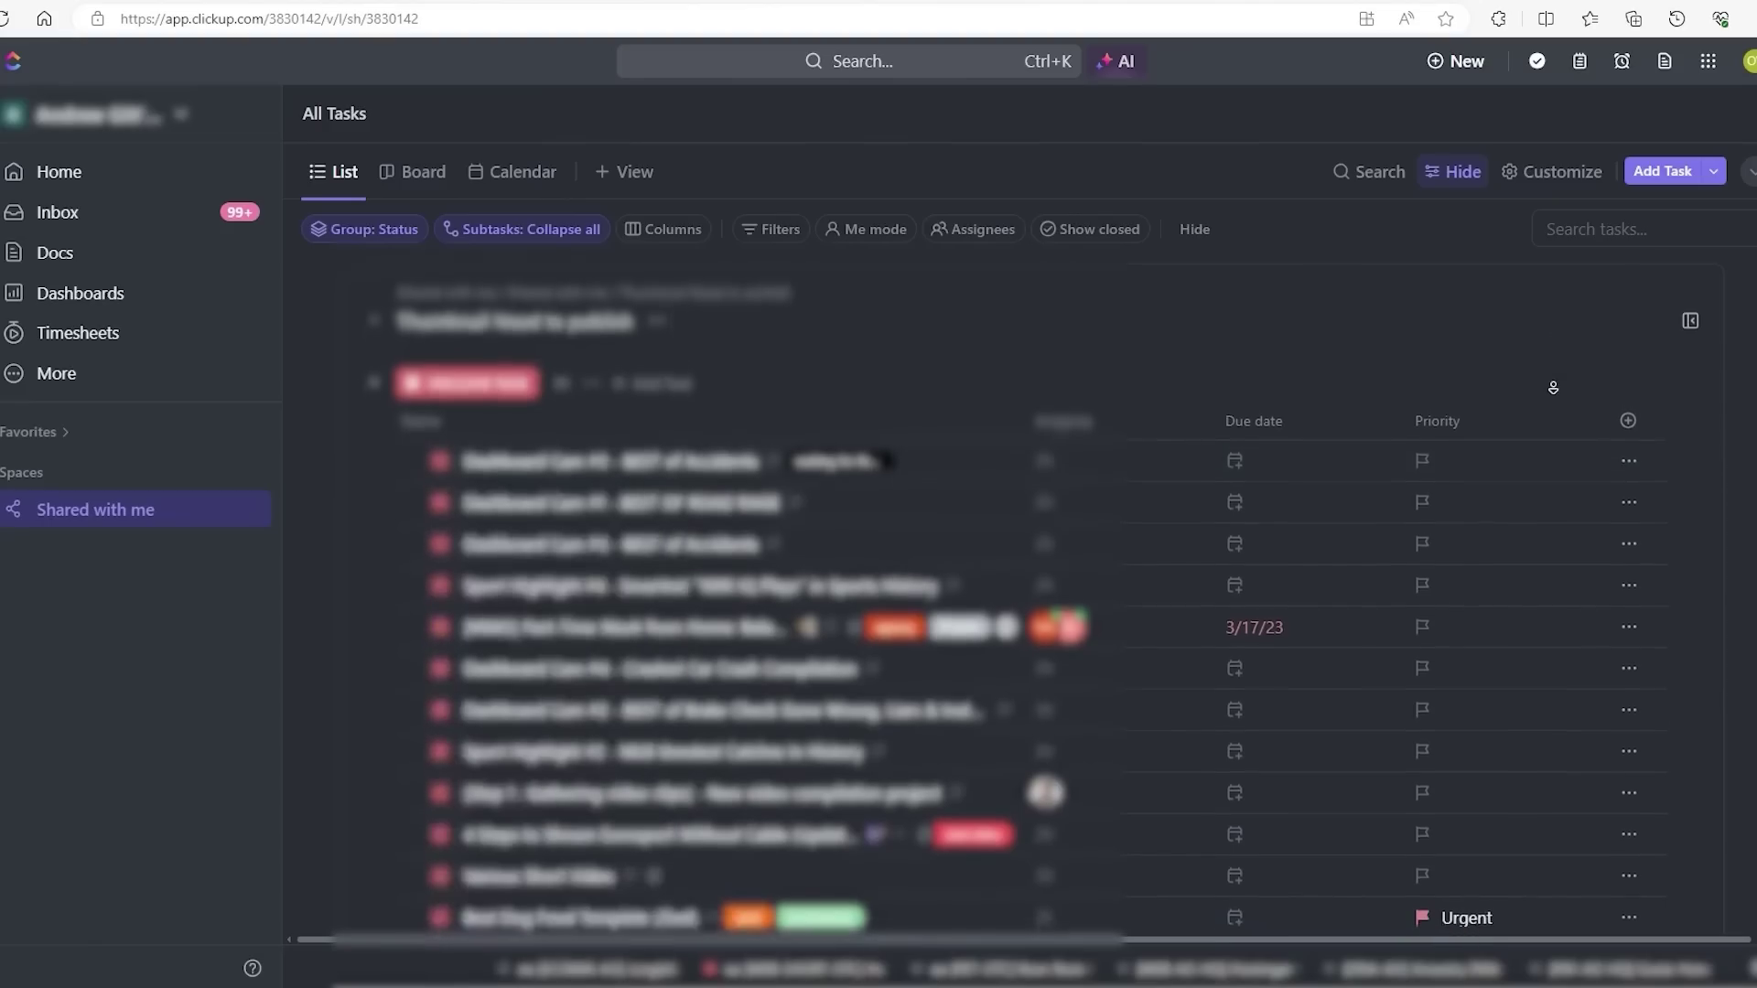
scroll(1552, 372, "down", 1)
scroll(1553, 377, "down", 1)
scroll(1552, 385, "down", 1)
scroll(1553, 387, "down", 1)
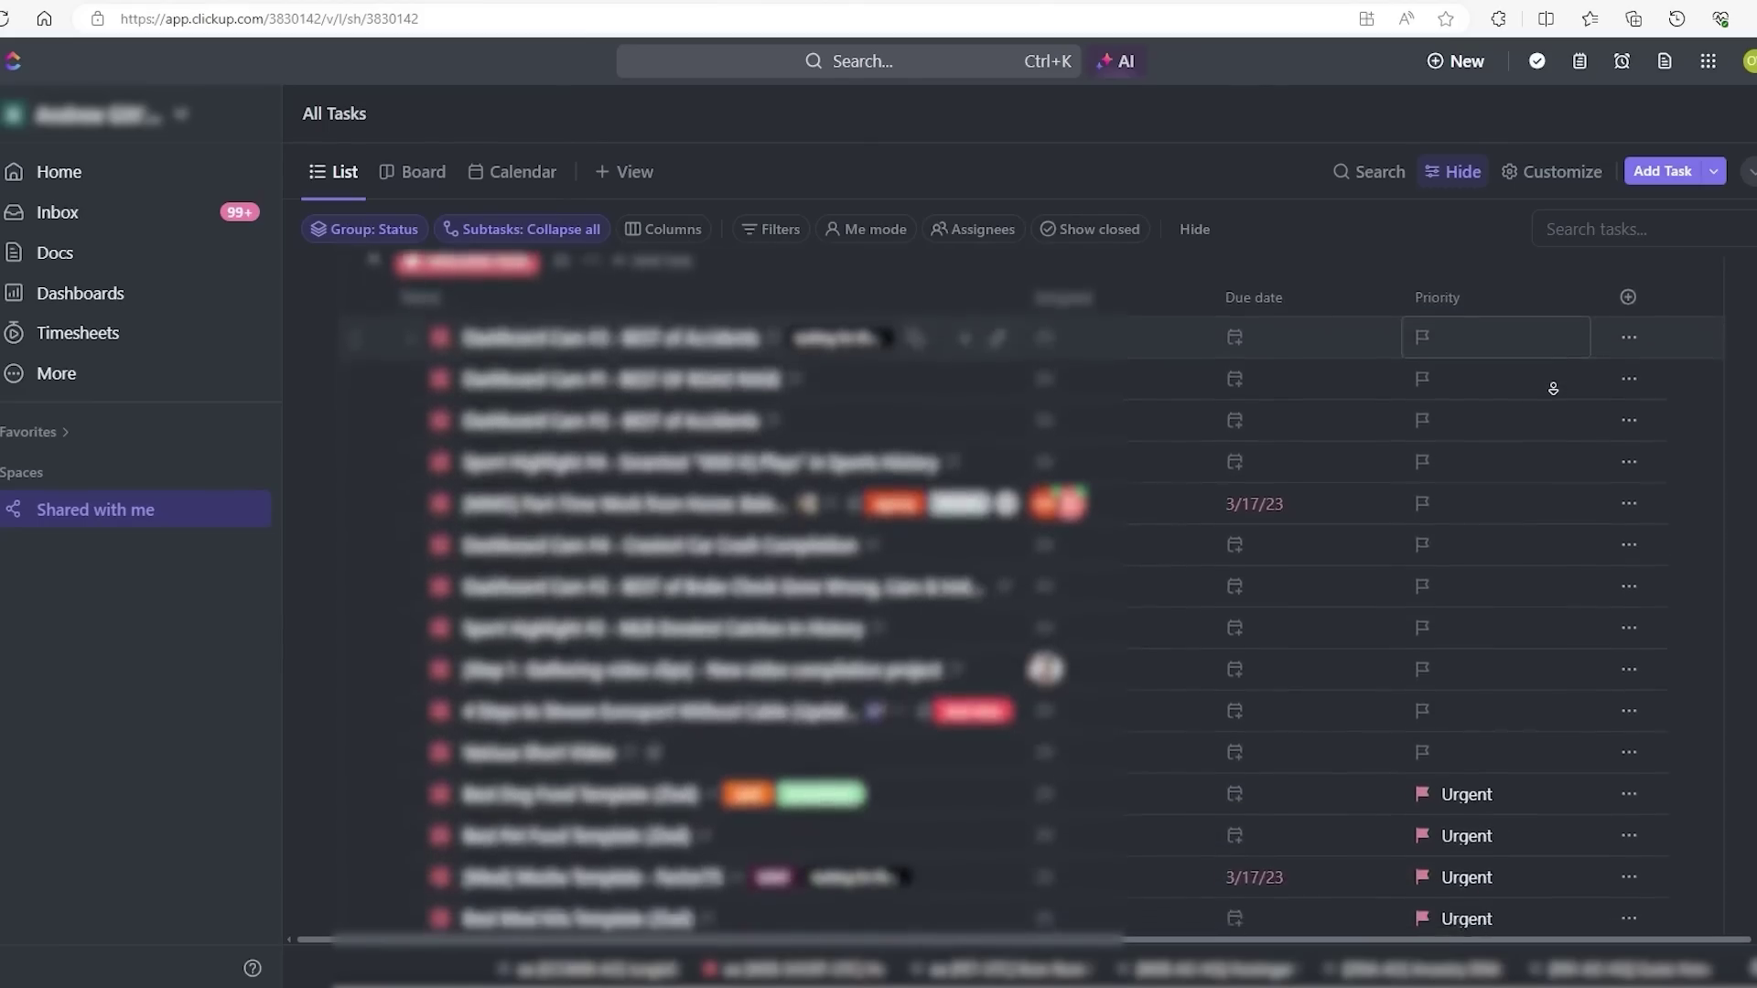
scroll(1552, 387, "down", 1)
scroll(1552, 387, "down", 1)
scroll(1552, 387, "down", 1)
scroll(1553, 388, "down", 1)
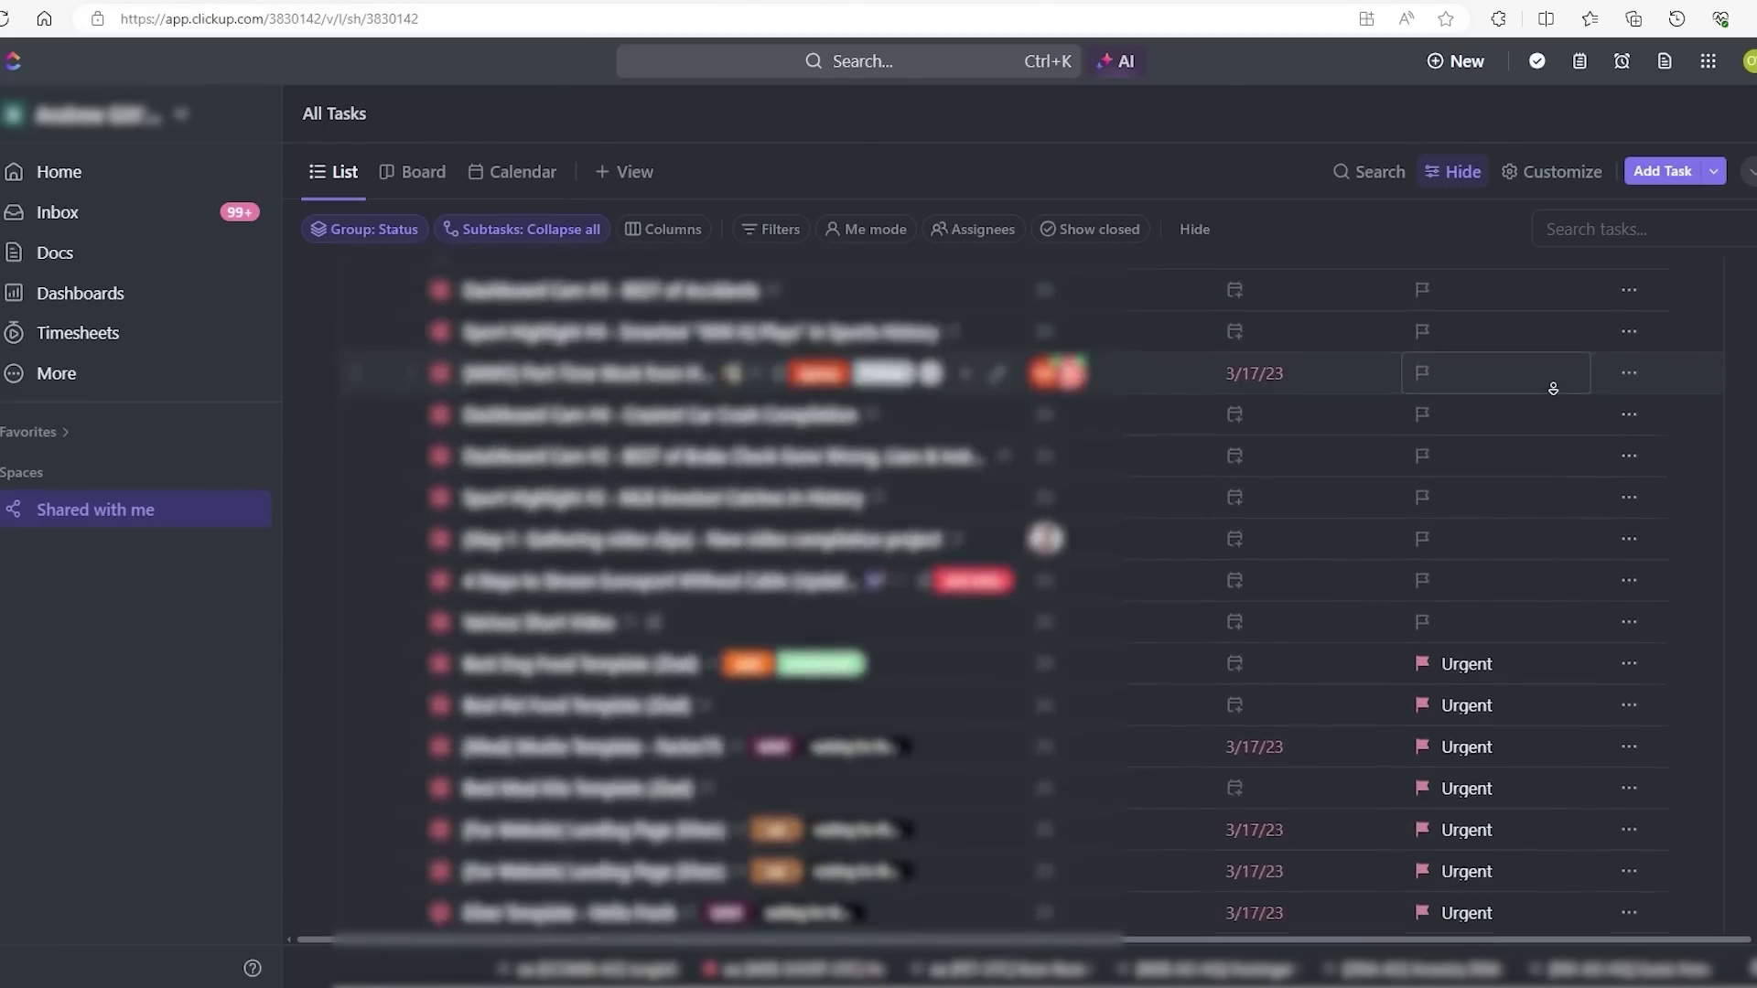
scroll(1553, 388, "down", 1)
scroll(1552, 388, "down", 1)
scroll(1553, 388, "down", 1)
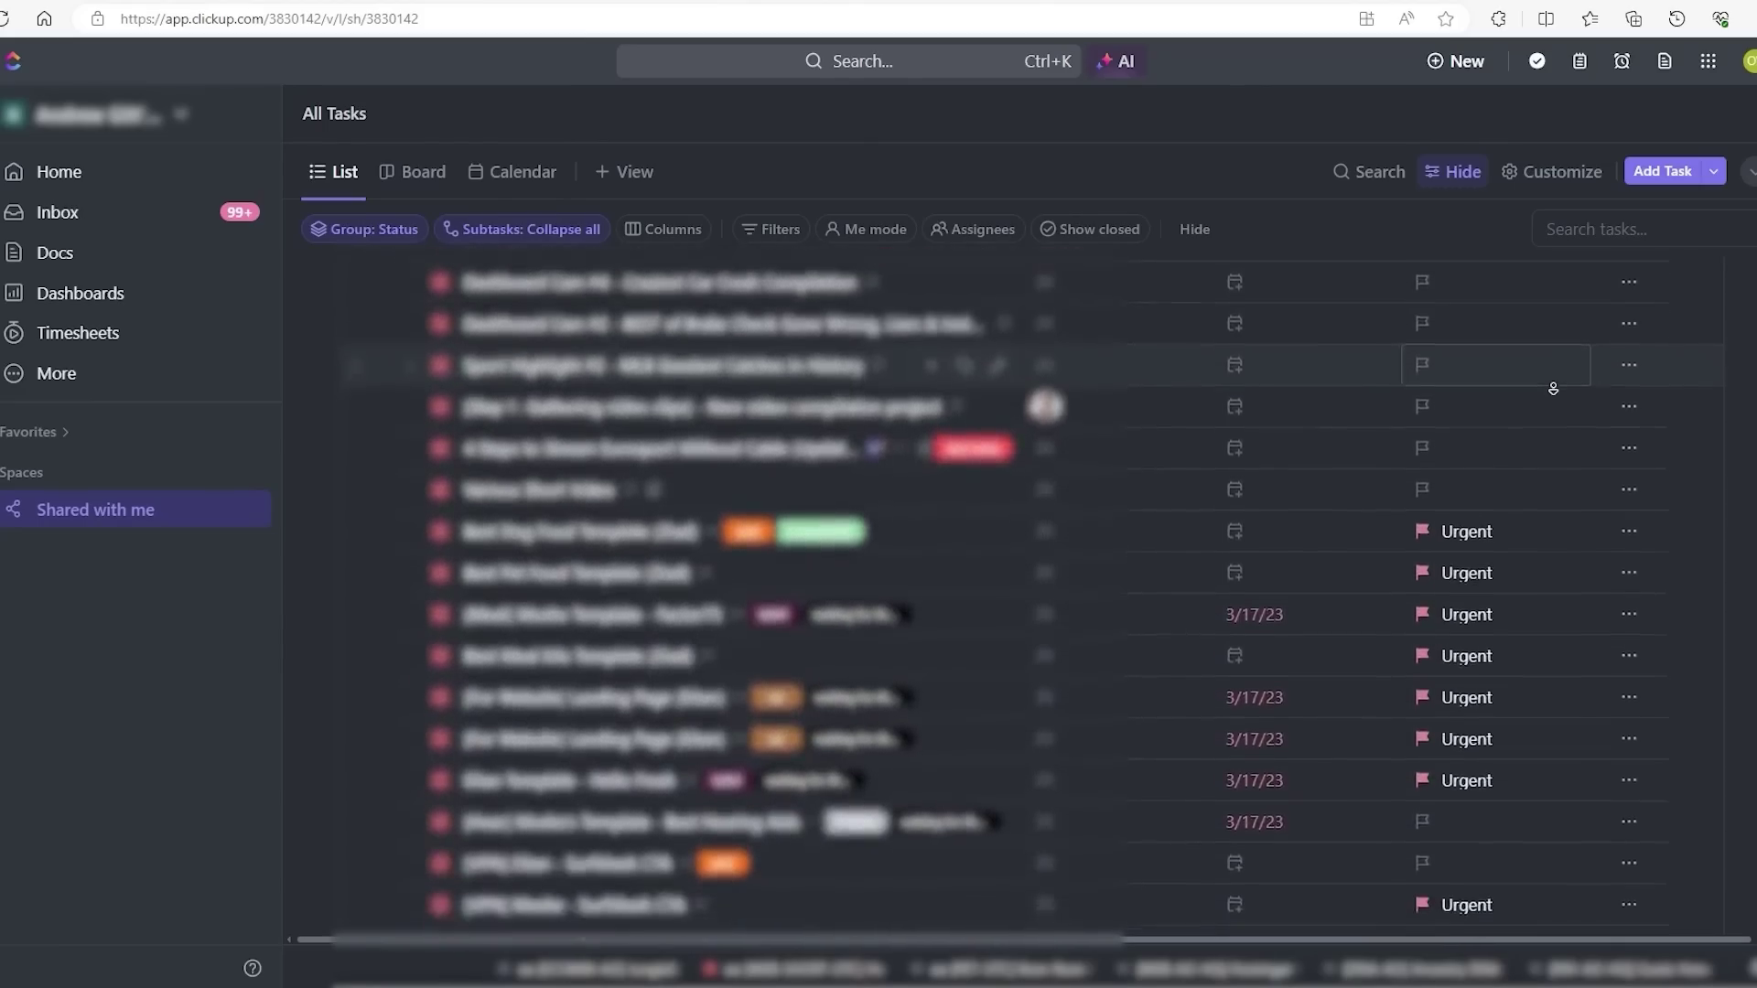
left_click(769, 356)
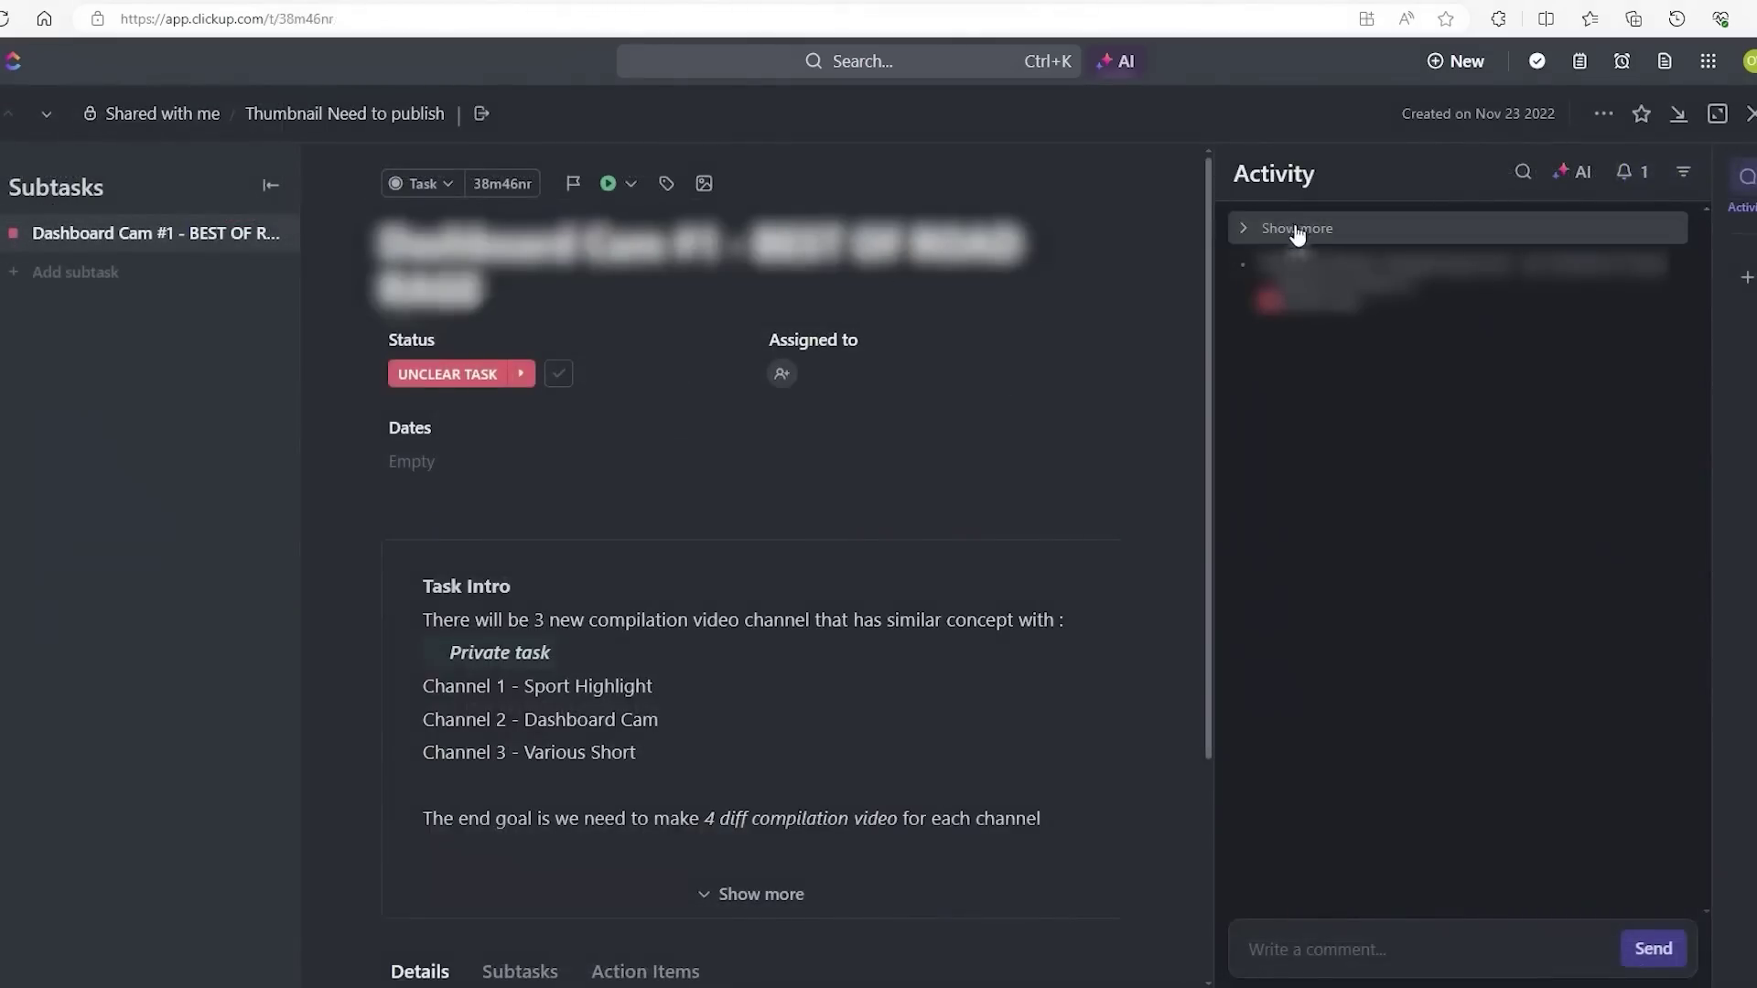
- Check the status options unchanged and expand Dashboard Cam #1's full description
left_click(434, 371)
scroll(621, 520, "down", 1)
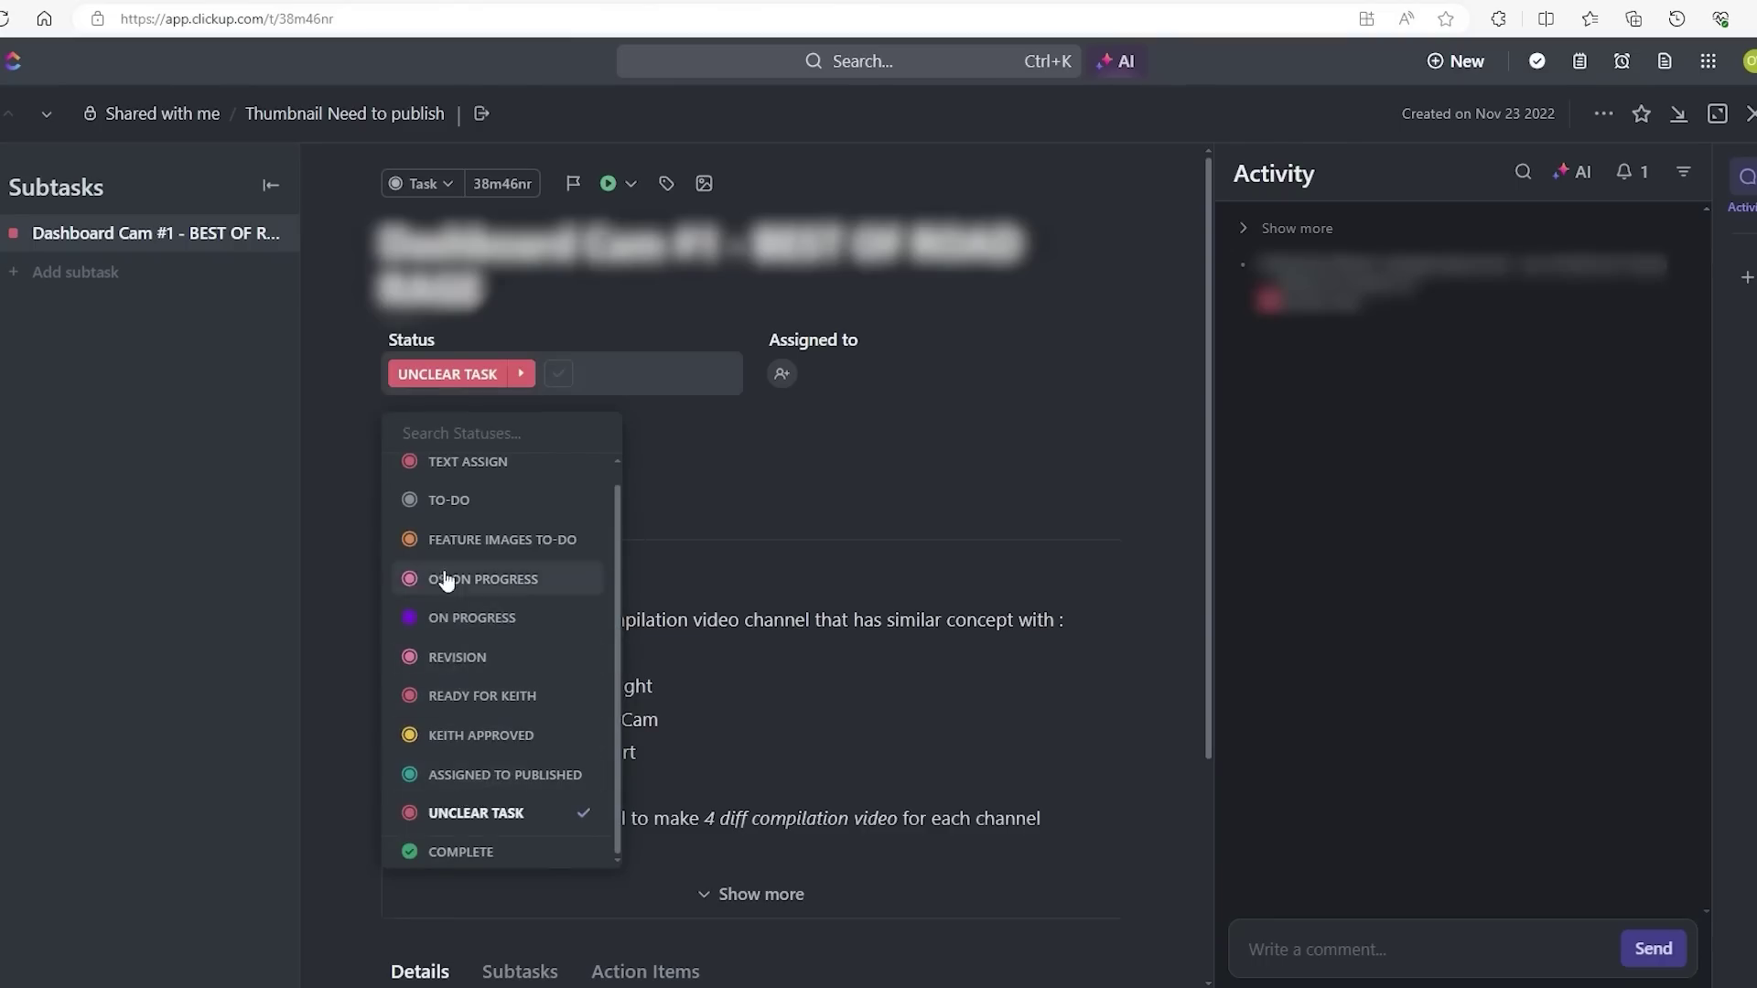
scroll(444, 582, "up", 1)
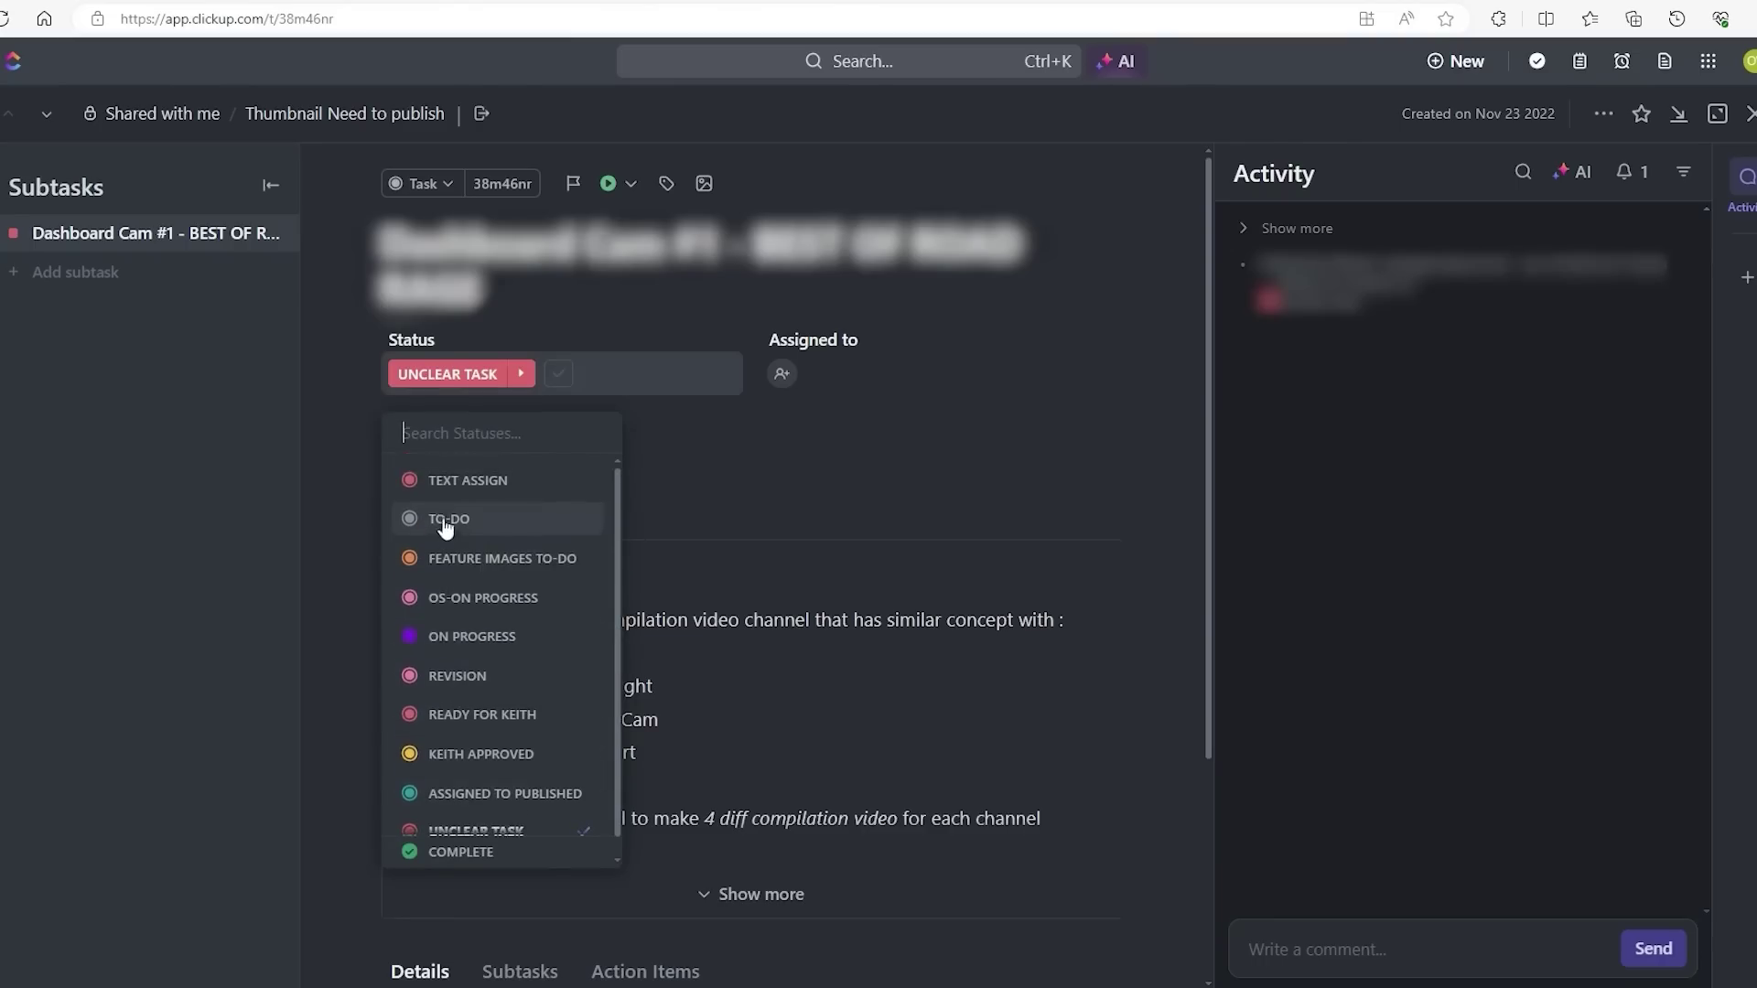
left_click(692, 471)
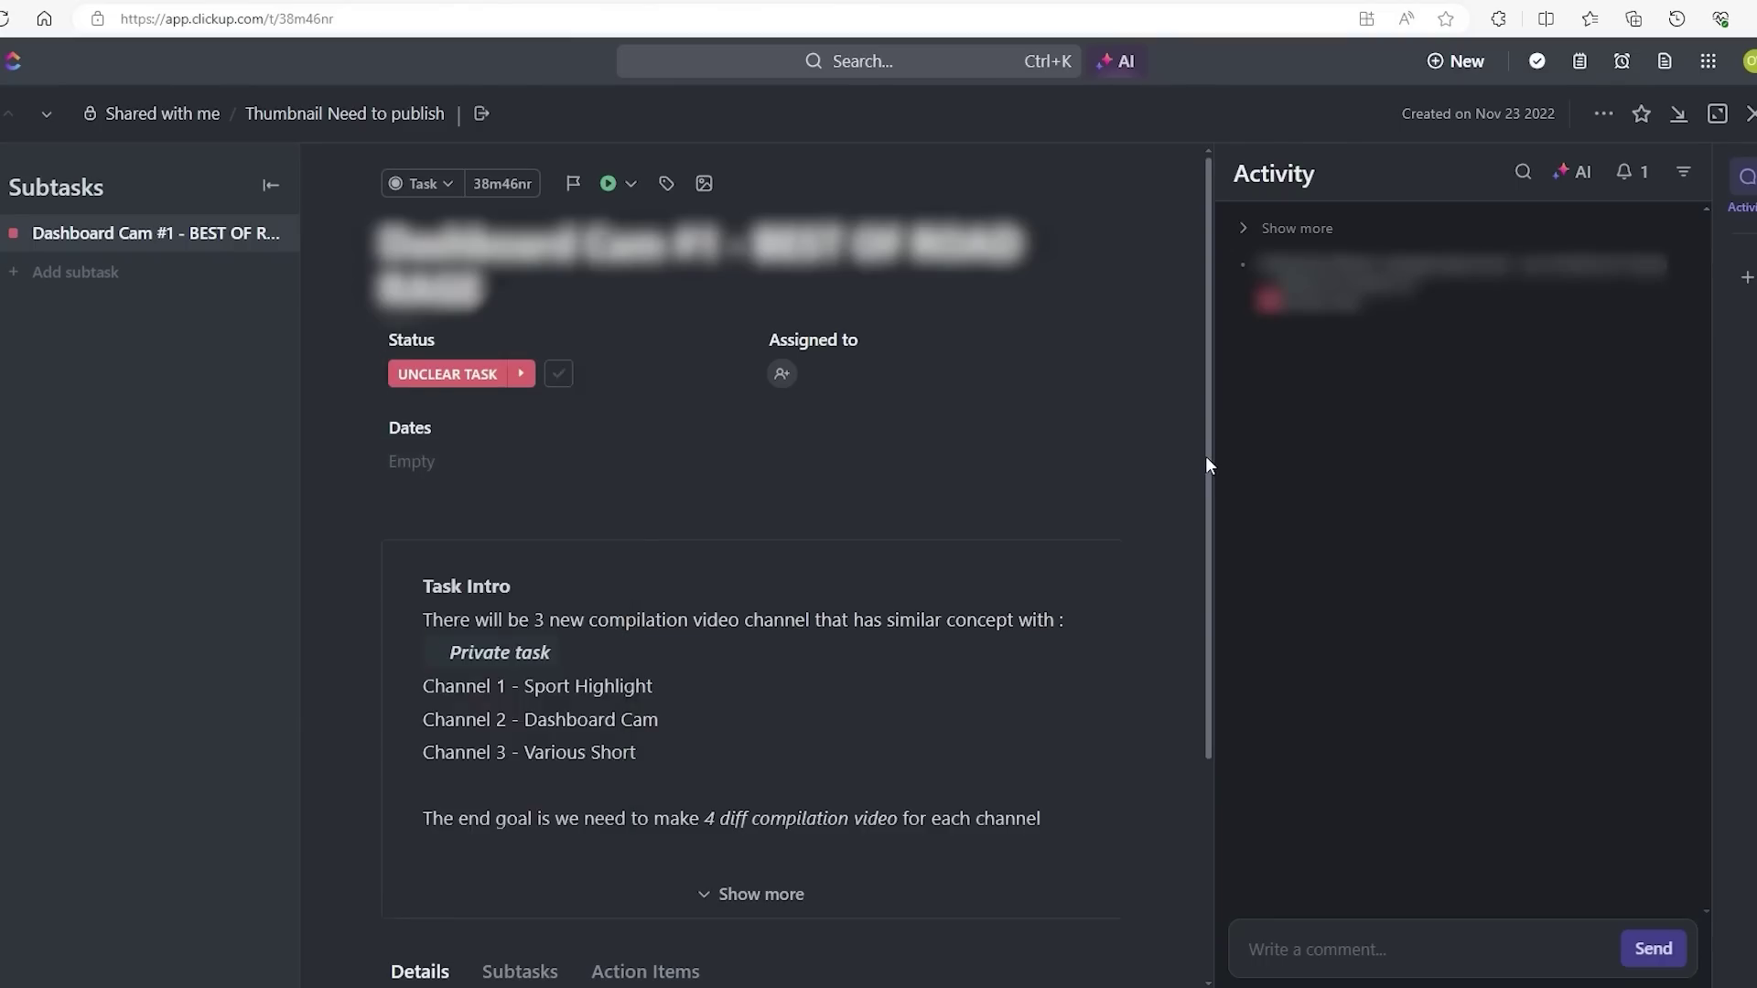
scroll(1205, 460, "down", 1)
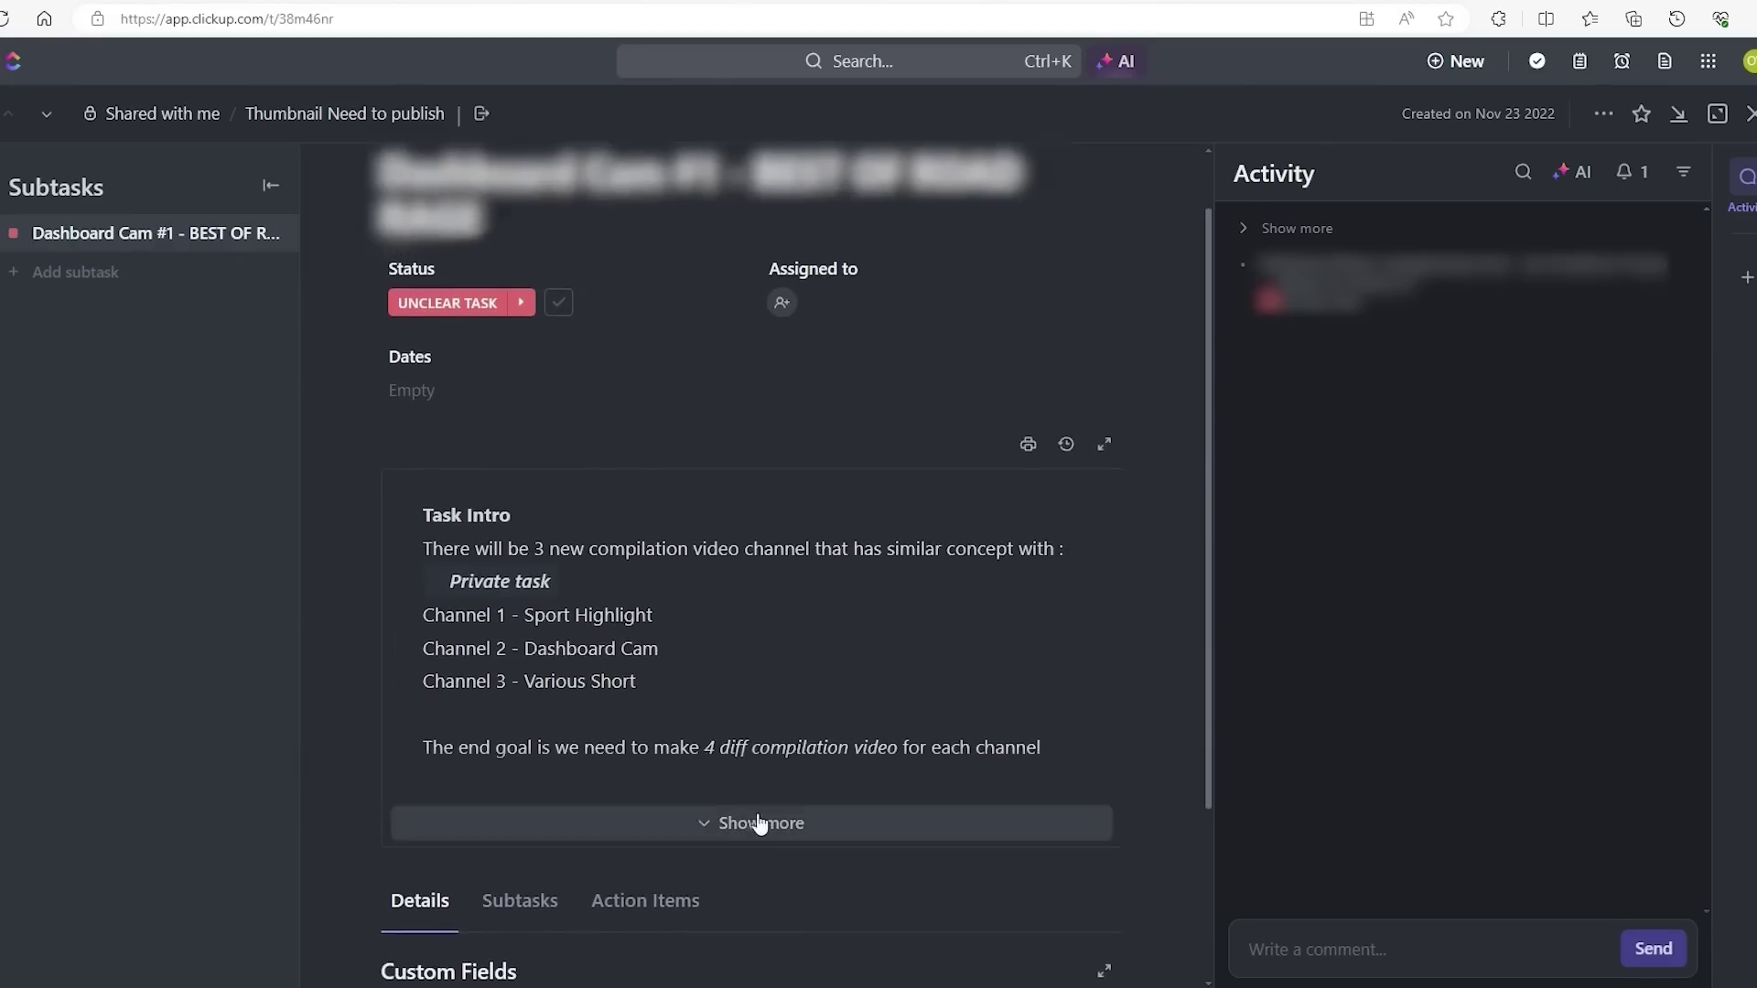
scroll(891, 695, "down", 1)
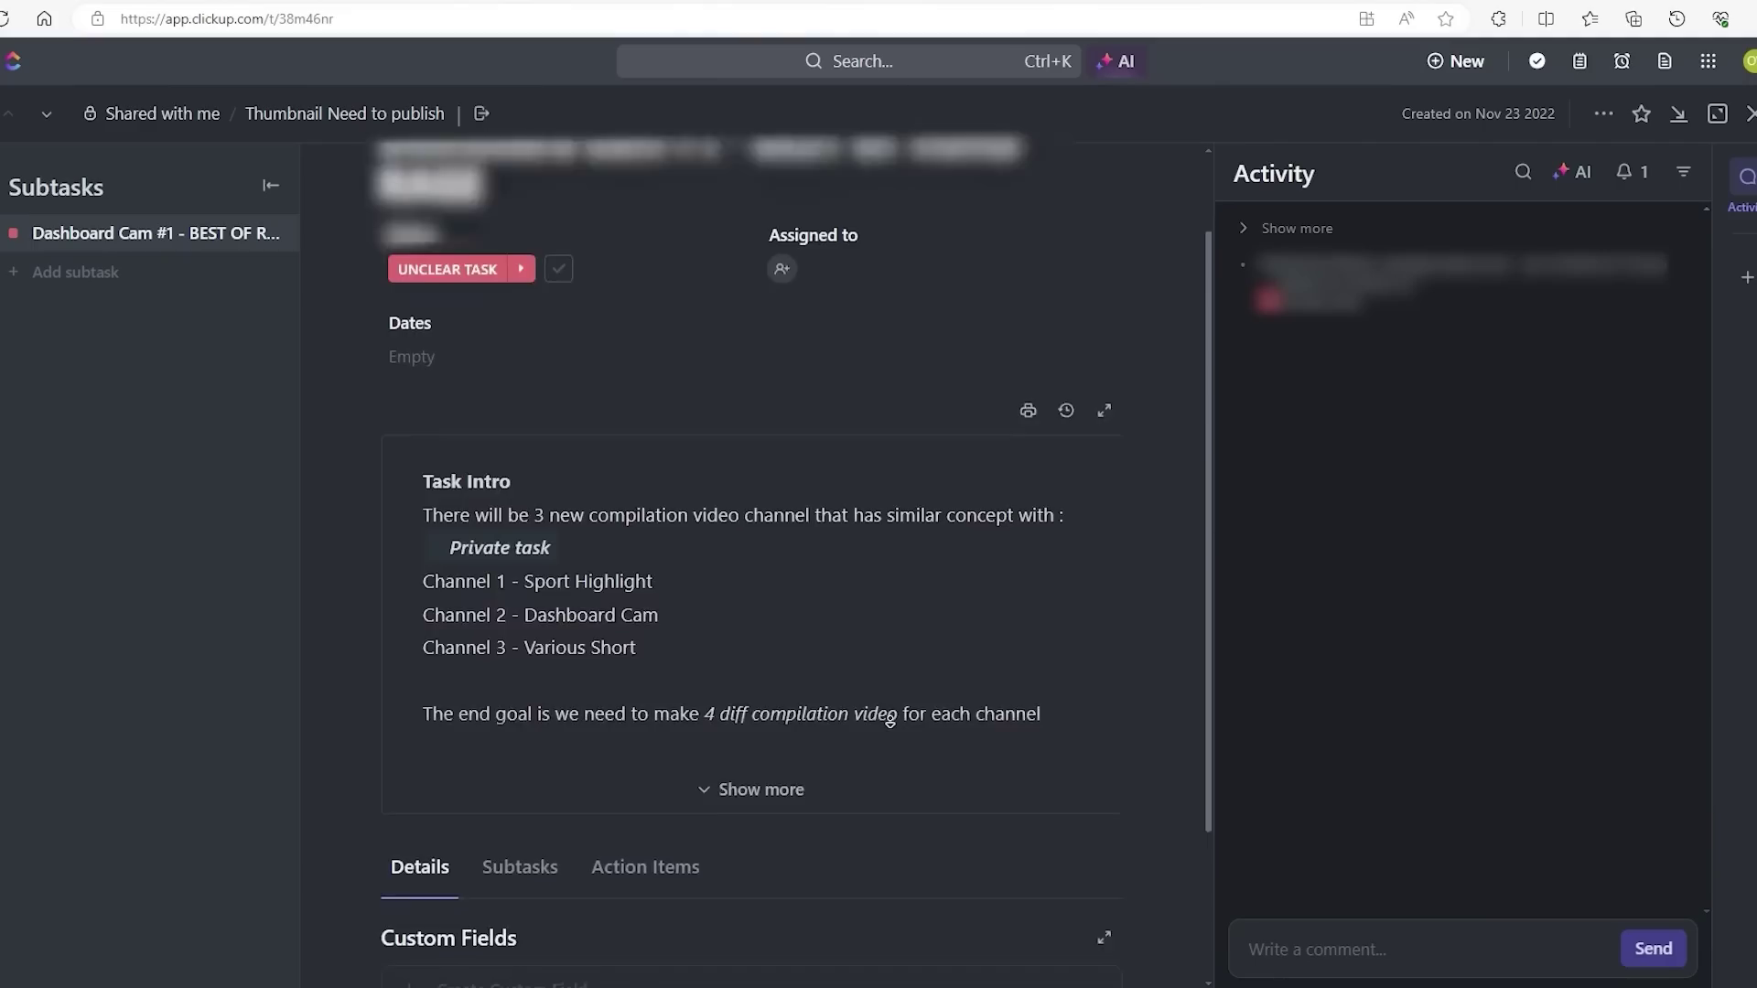
scroll(889, 723, "down", 2)
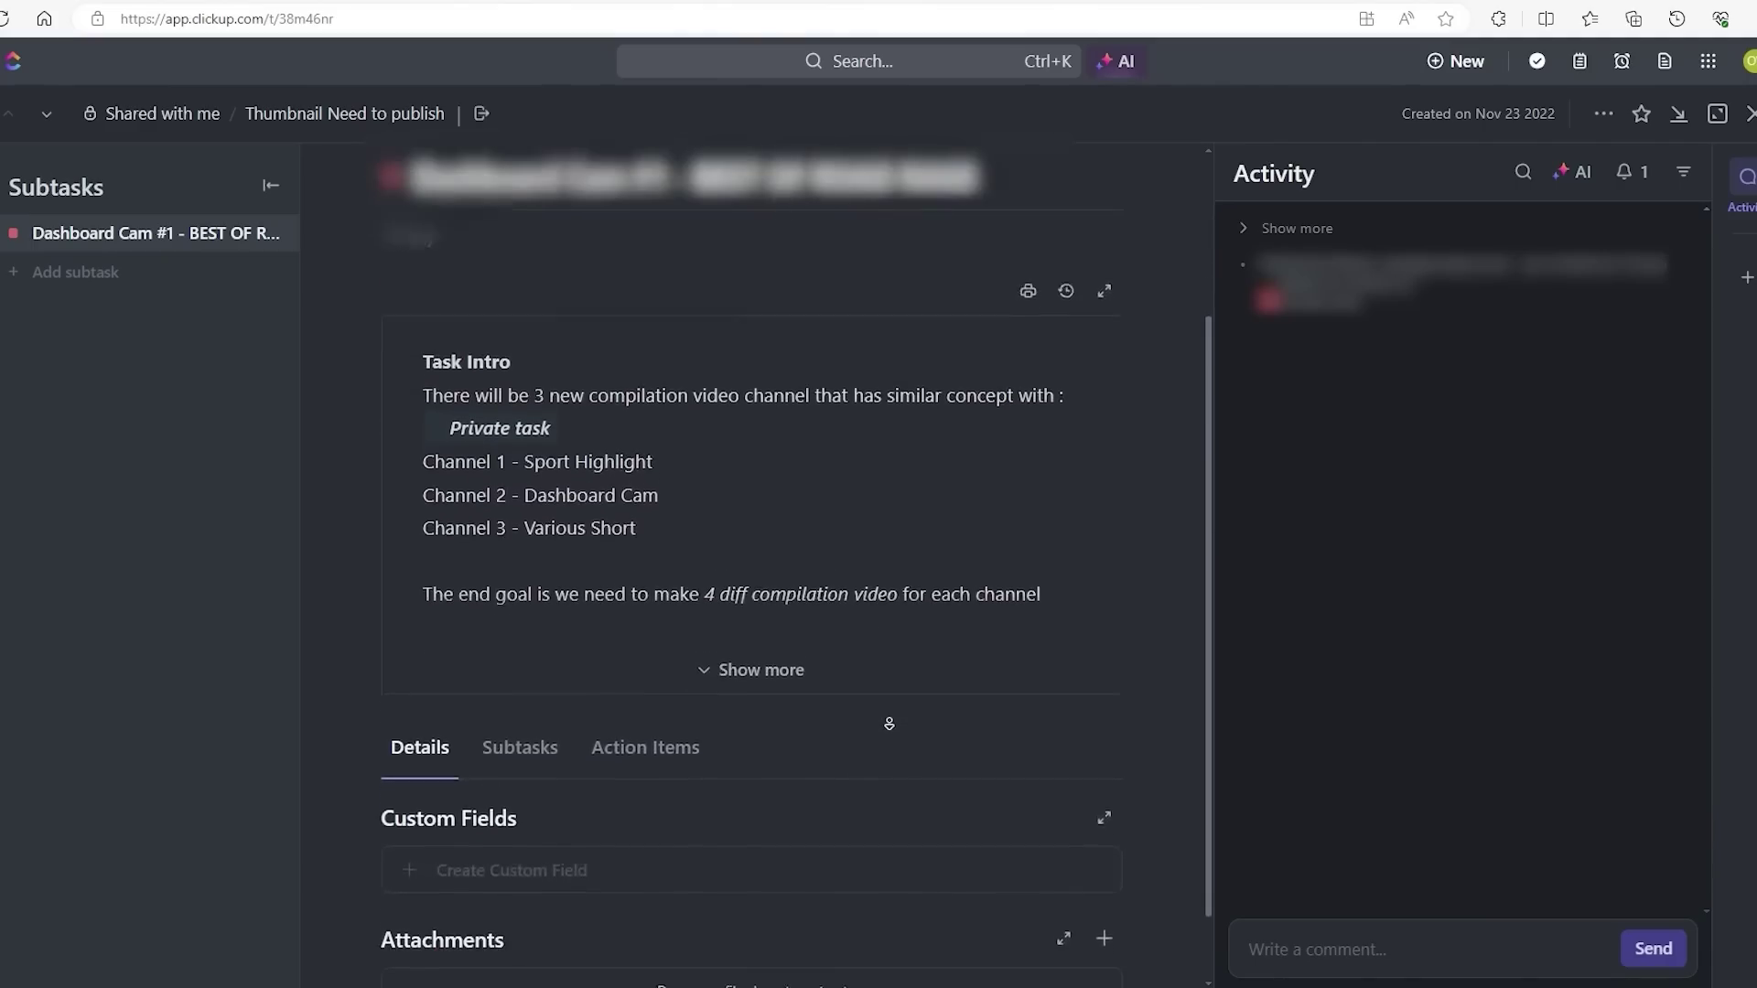
scroll(884, 724, "down", 1)
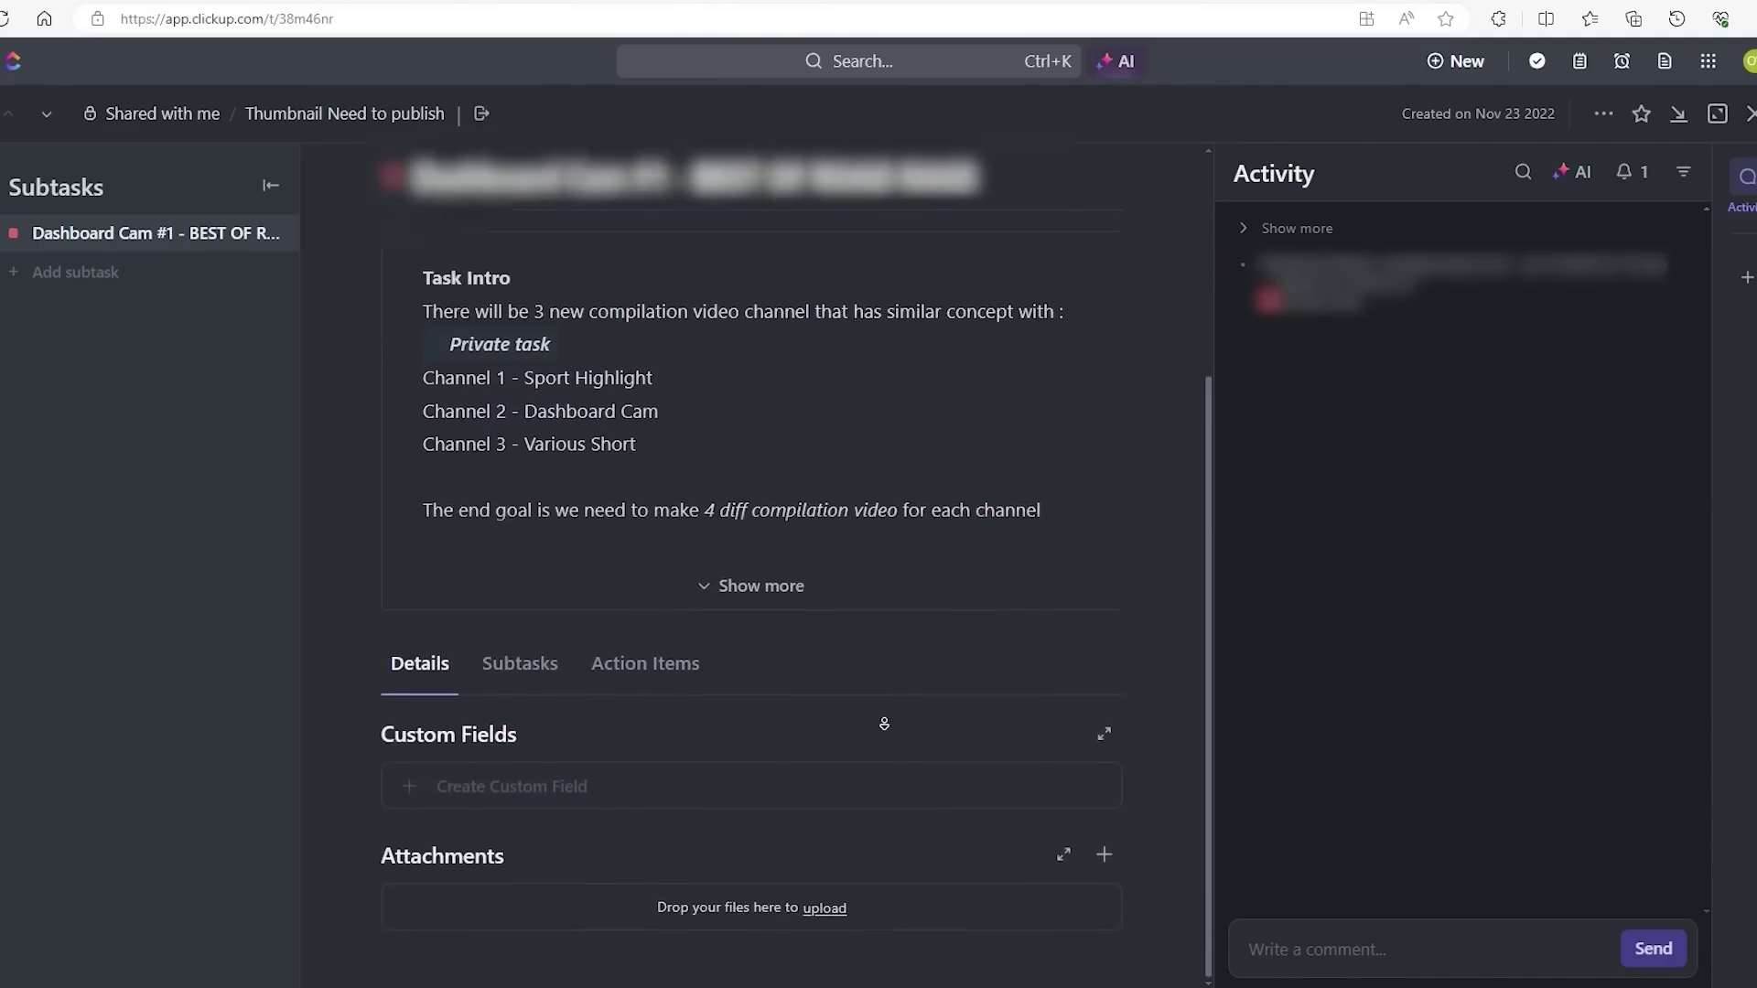
left_click(764, 588)
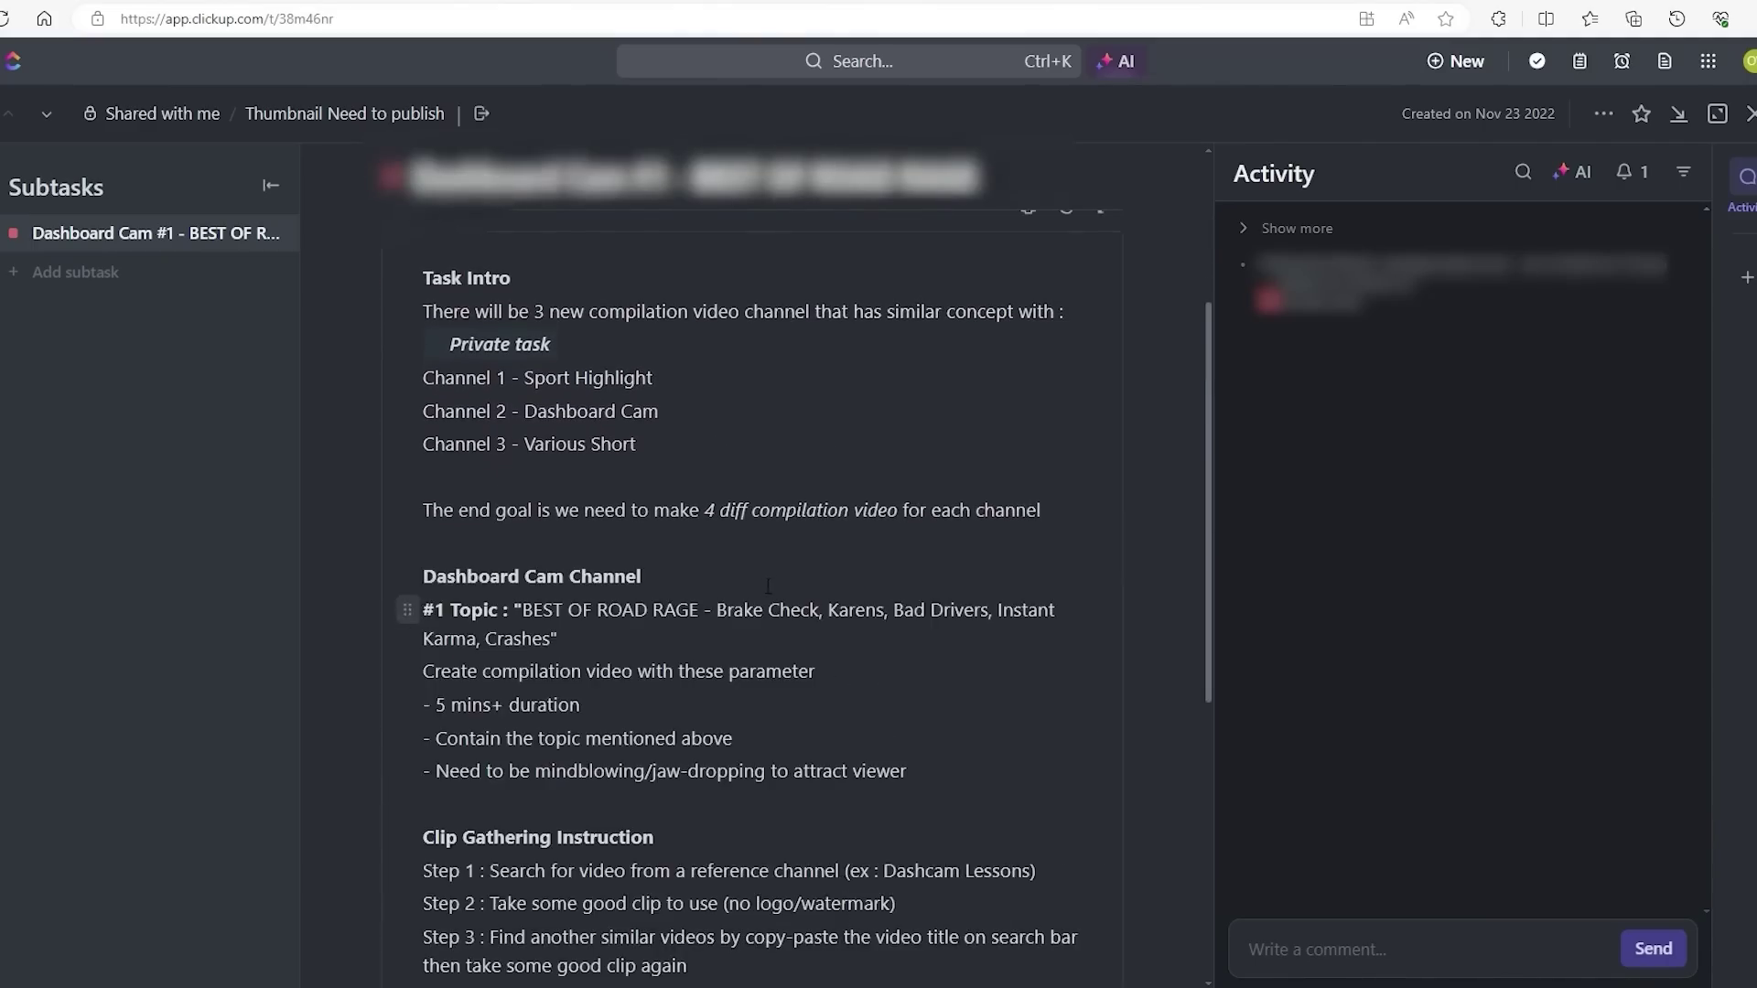